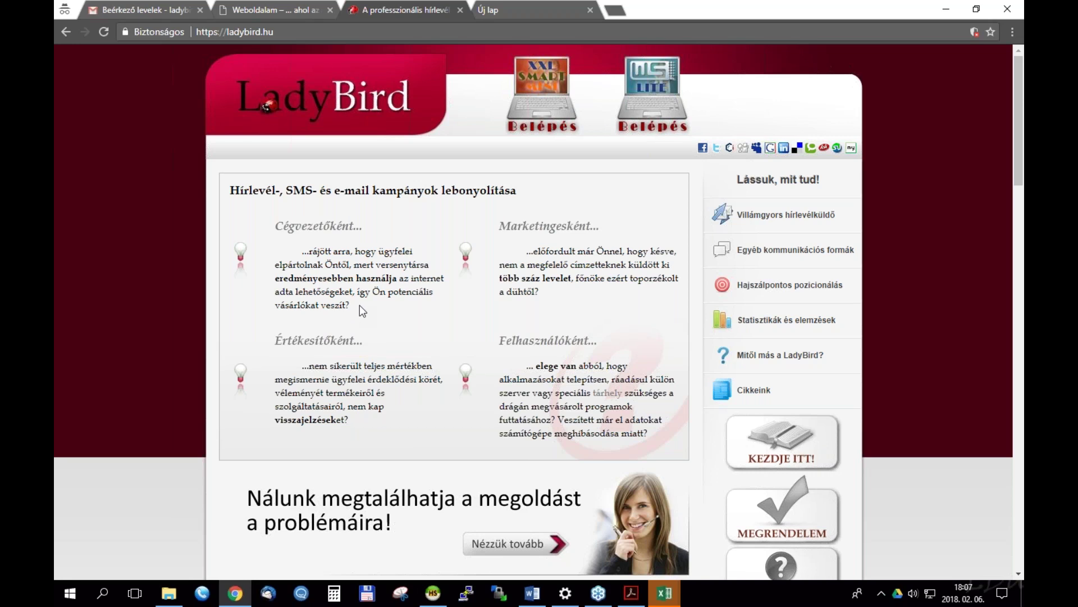
Step: Open the 'Ingyenes próba' free-trial form from the ladybird.hu homepage sidebar and focus the last-name field
scroll(680, 412, "down", 1)
scroll(679, 412, "up", 1)
scroll(818, 366, "down", 3)
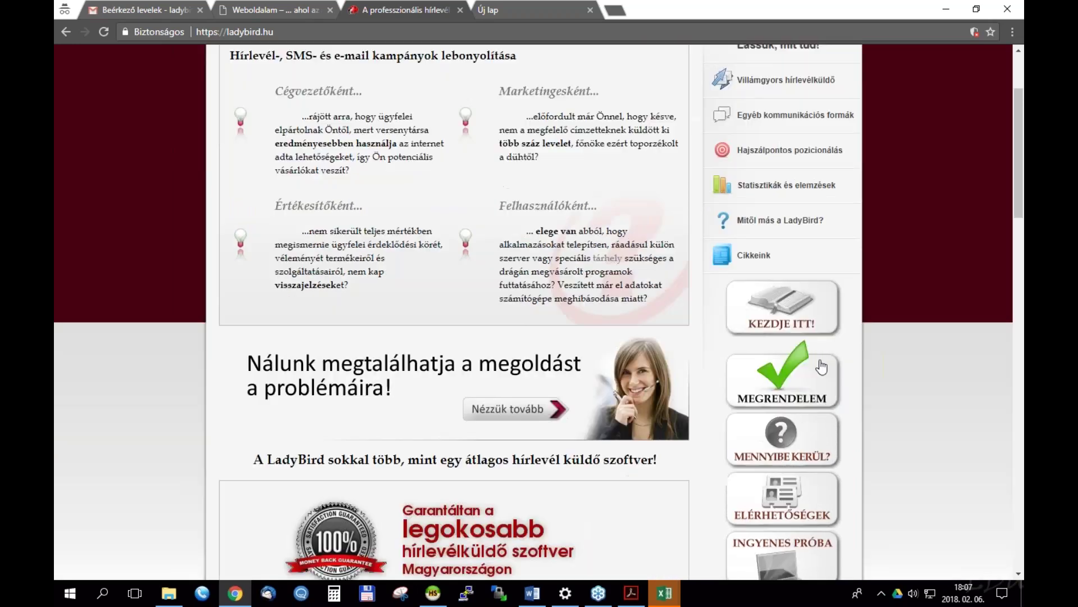
scroll(818, 366, "up", 3)
scroll(810, 255, "down", 5)
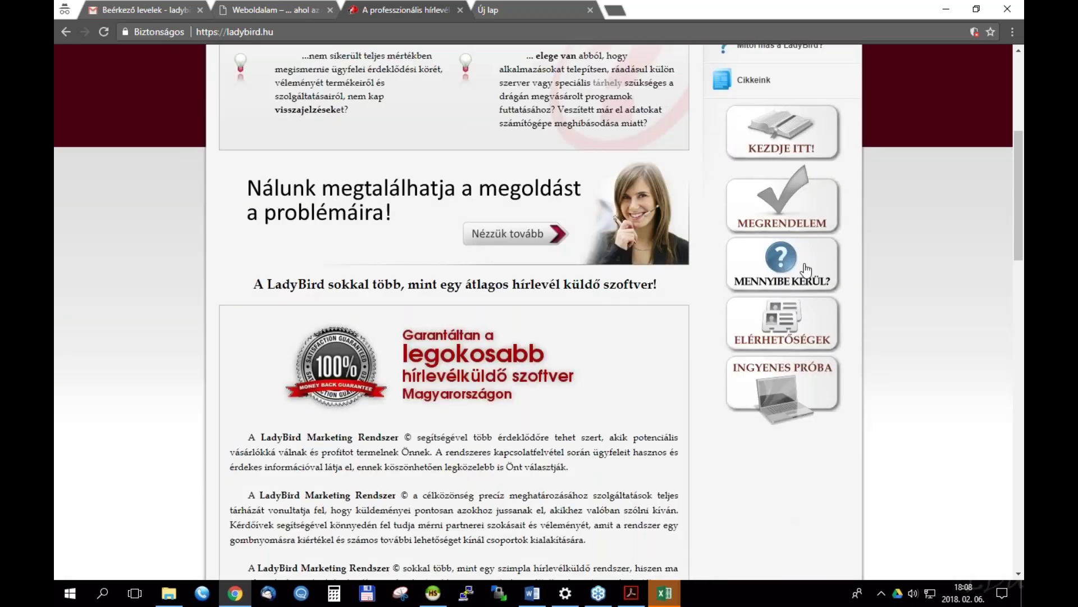
left_click(789, 371)
left_click(403, 281)
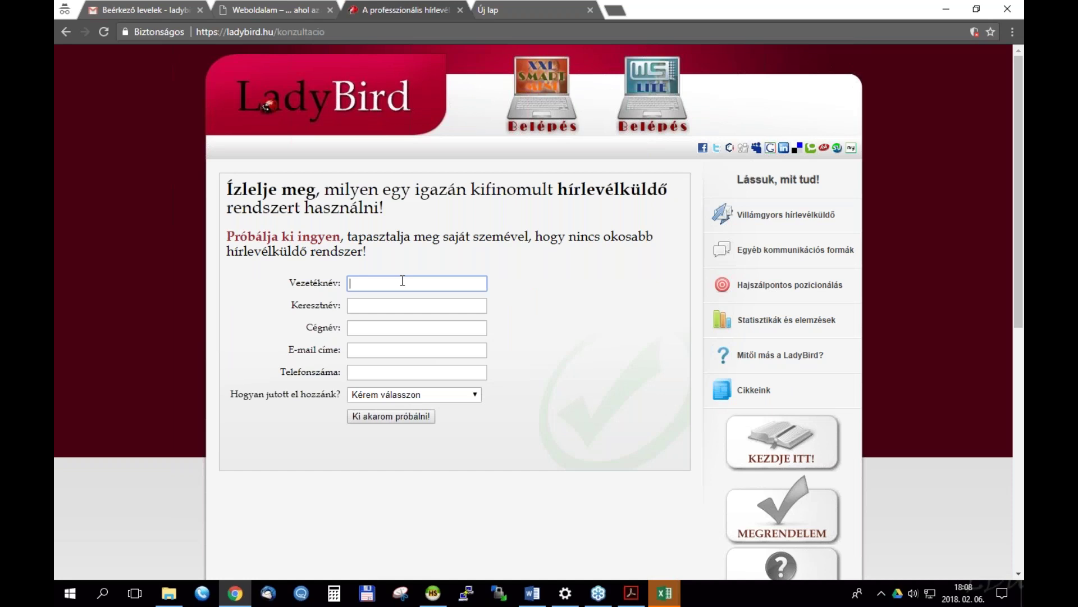
Step: Submit the trial request with the tester's name, e-mail and 'Ismerősön keresztül' as referral source
key("Tab")
key("Tab")
key("Tab")
left_click(402, 396)
left_click(393, 418)
left_click(417, 417)
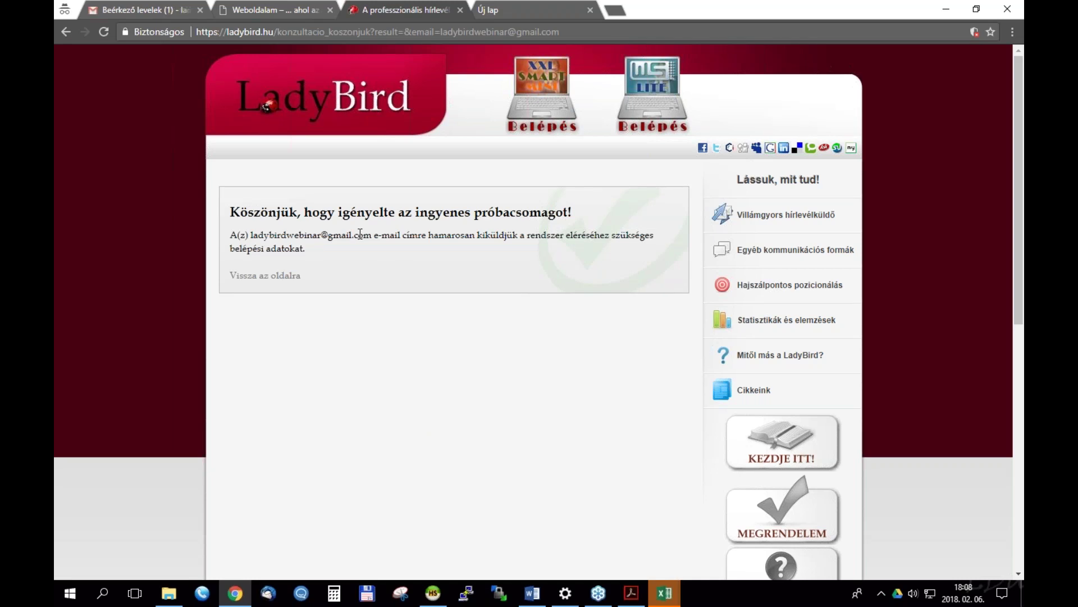
Step: Open the LadyBird trial e-mail in Gmail and launch the system.ladybird.hu login page from it
left_click(134, 9)
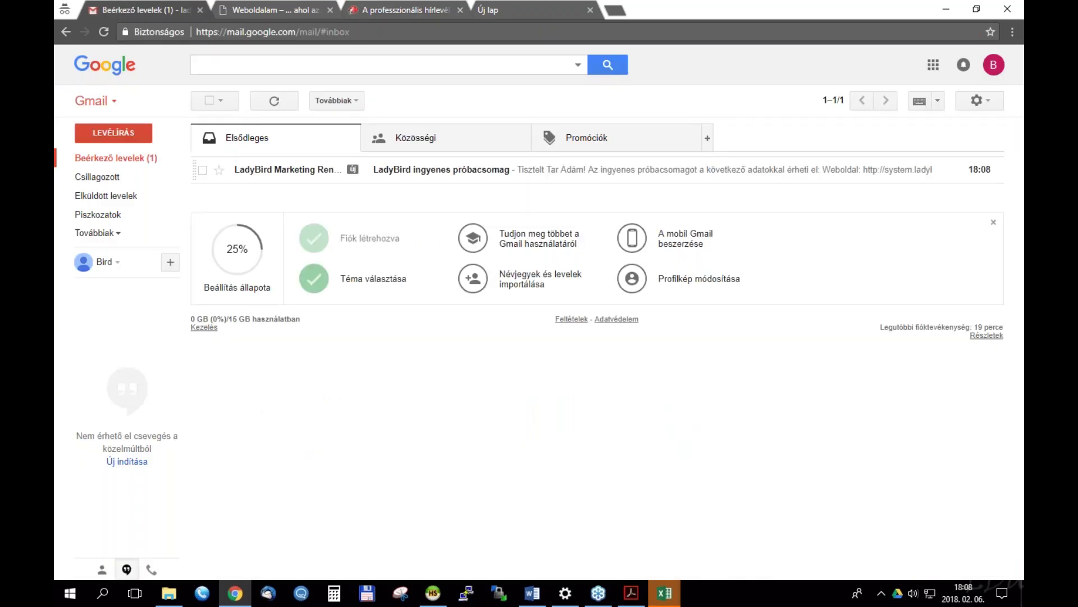
left_click(528, 181)
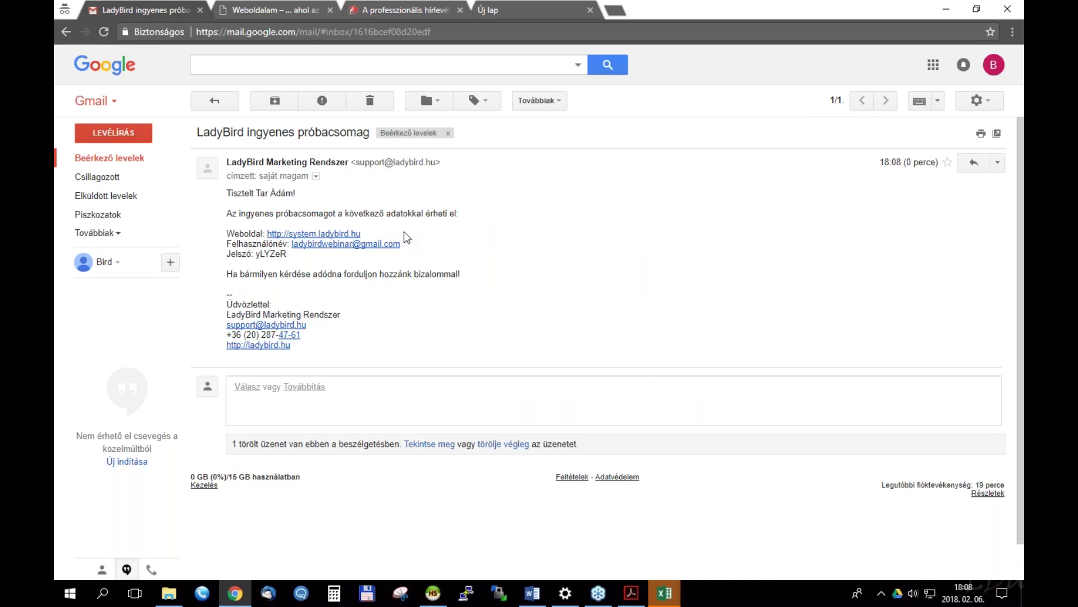
left_click(336, 235)
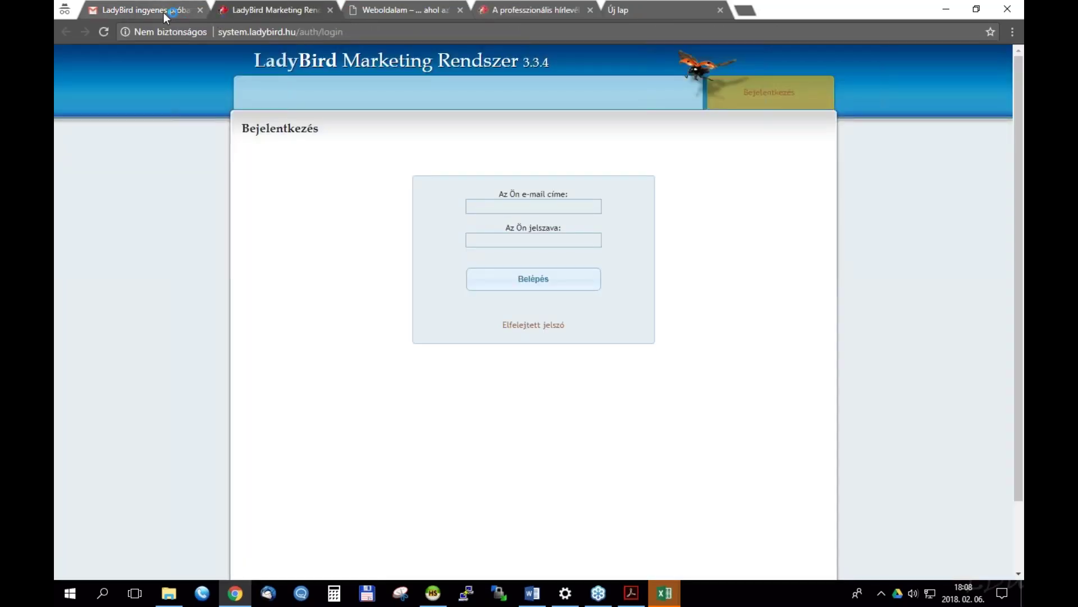
Step: Copy the Felhasználónév address from the e-mail into the login page's e-mail field
left_click(164, 12)
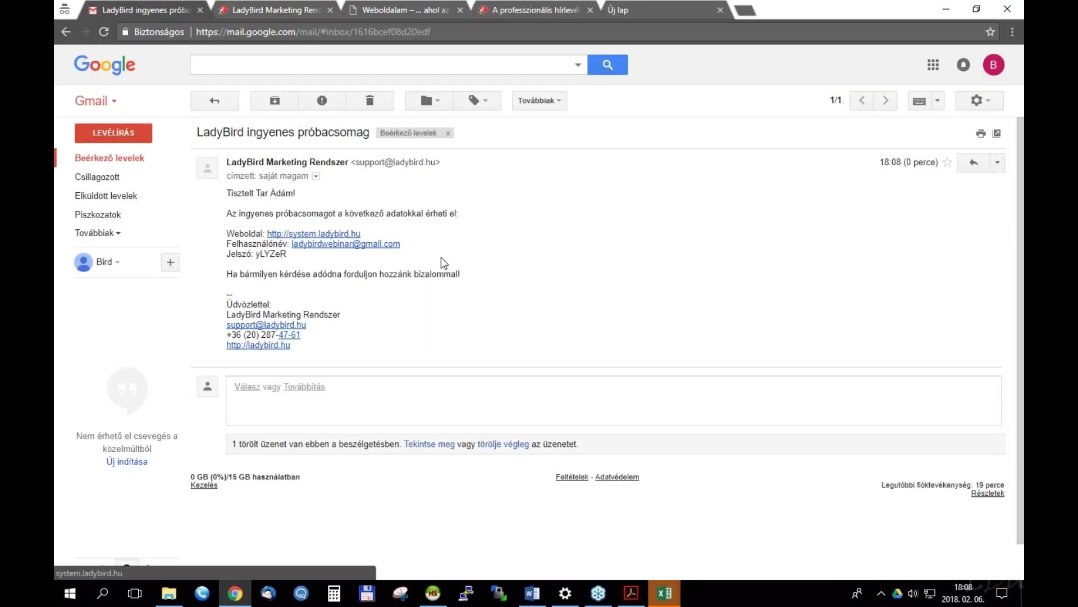
left_click_drag(401, 244, 292, 244)
key("ctrl+c")
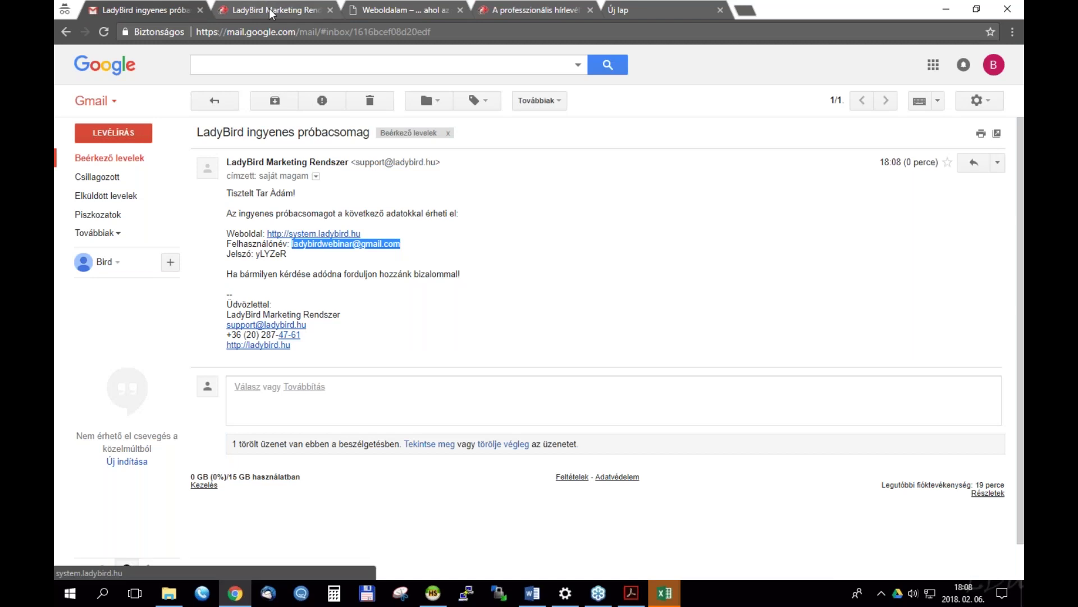
left_click(273, 10)
left_click(501, 207)
key("ctrl+v")
left_click(166, 11)
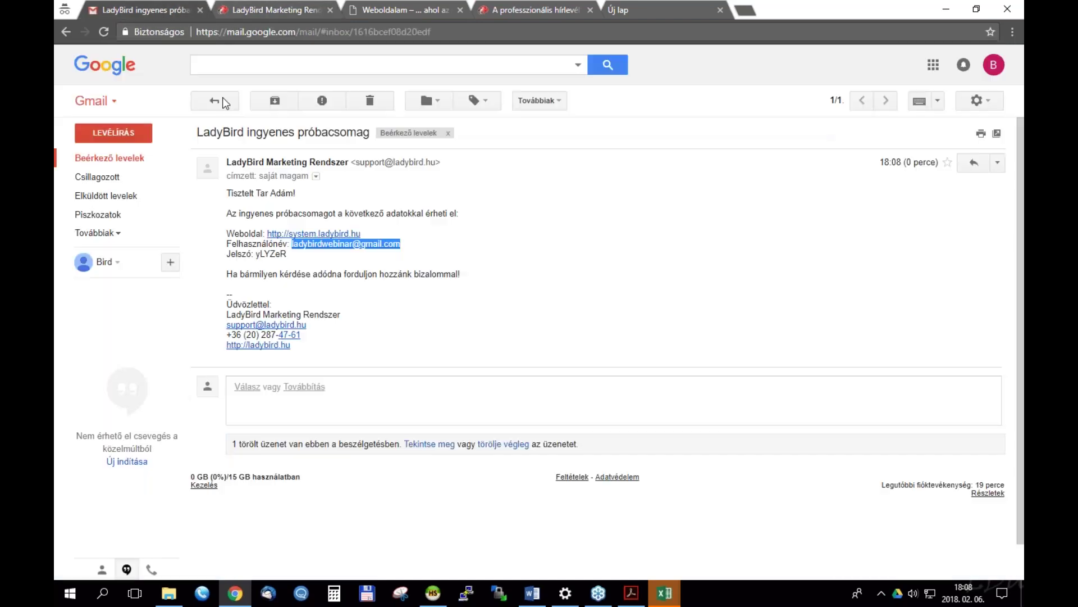
Step: Copy the Jelszó from the trial e-mail into 'Az Ön jelszava' and log in with Belépés
double_click(263, 255)
key("ctrl+c")
left_click(265, 11)
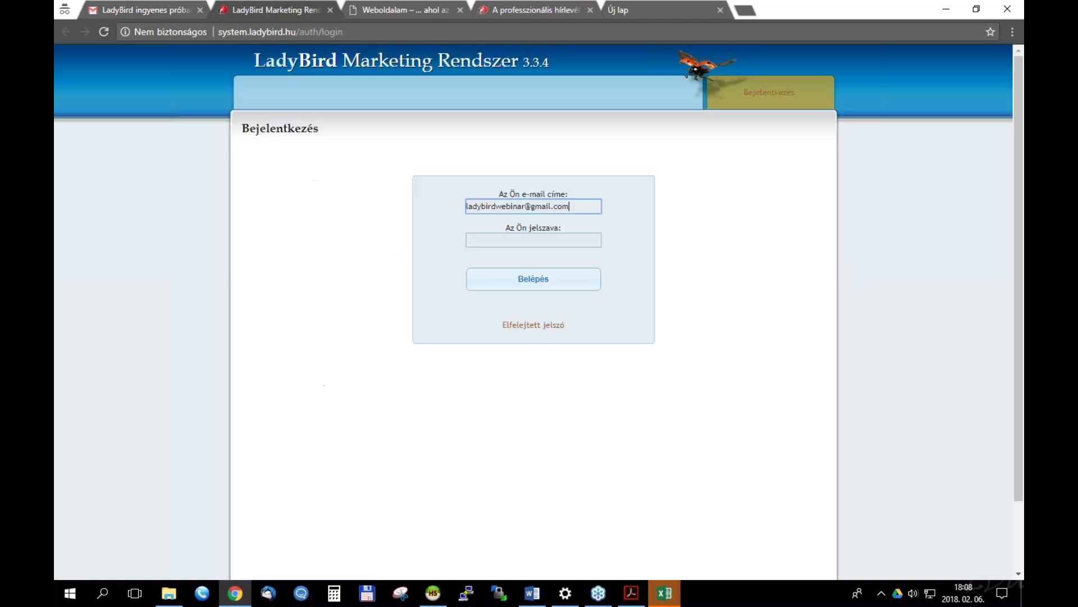
left_click(497, 240)
key("ctrl+v")
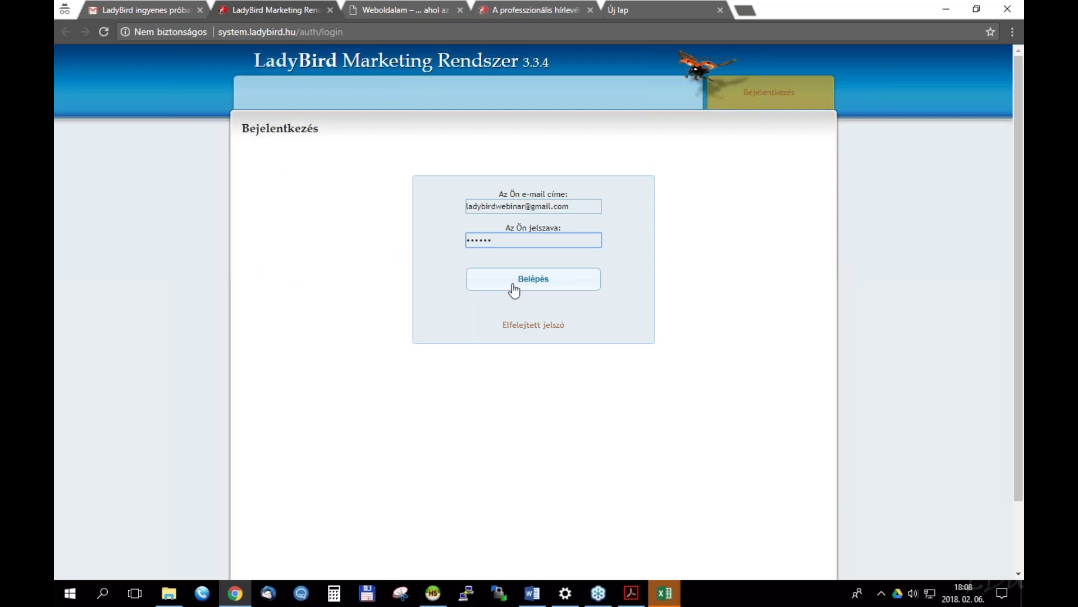
left_click(515, 289)
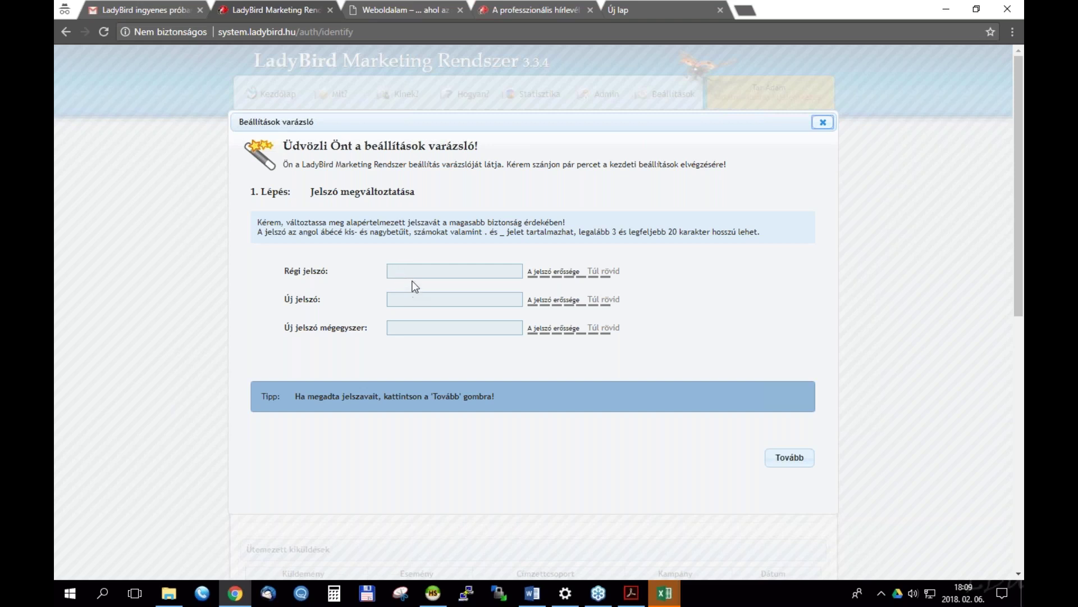
Step: Fill Régi jelszó with the trial password copied from the e-mail
left_click(414, 271)
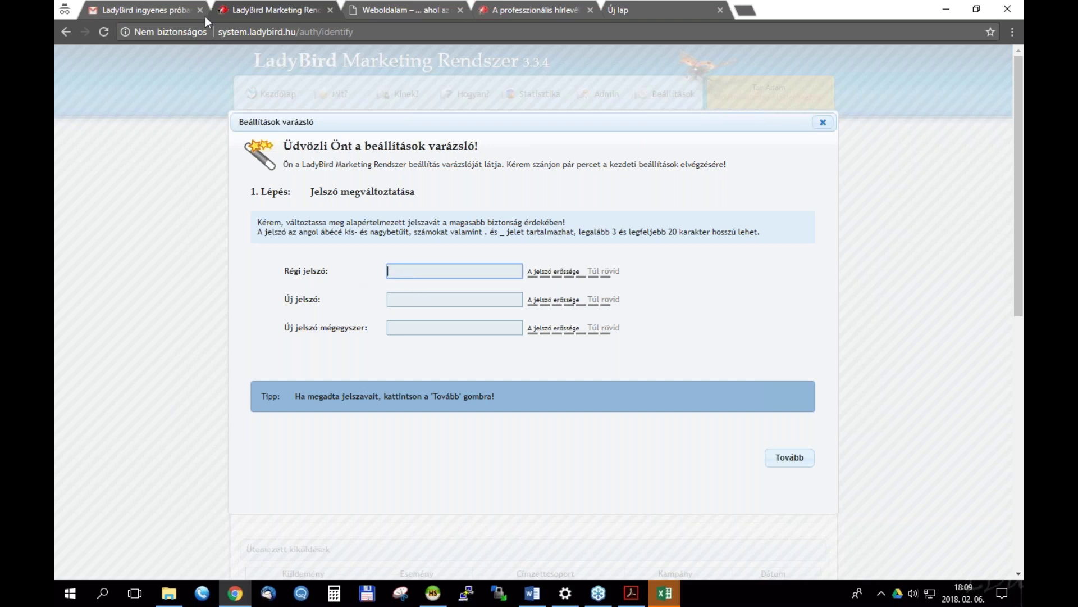
left_click(164, 3)
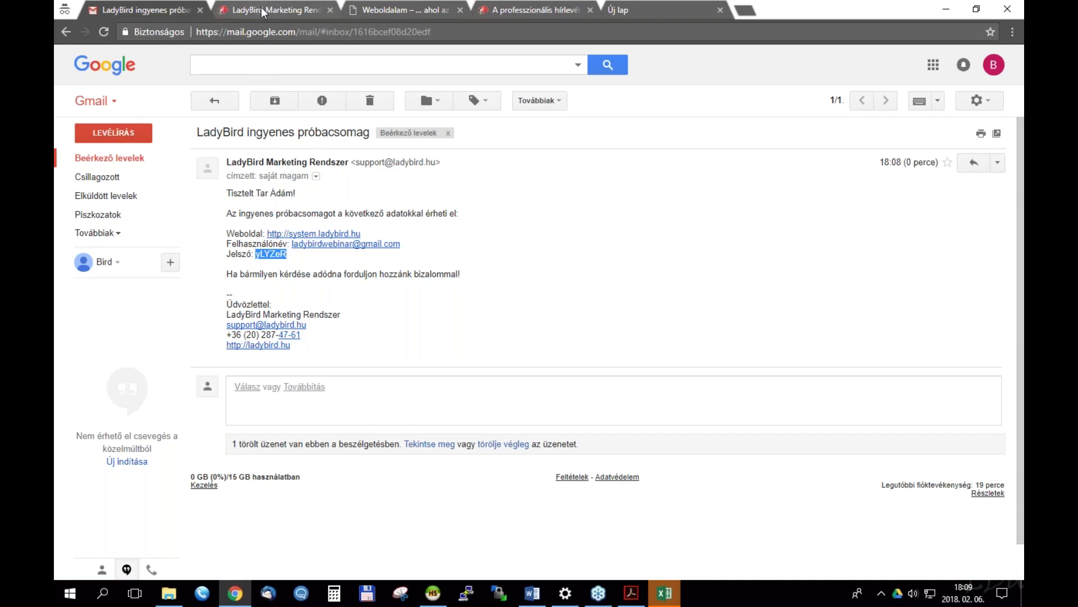
left_click(261, 10)
key("ctrl+v")
Step: Enter a matching new password in Új jelszó and Új jelszó mégegyszer, then continue to step 2
left_click(409, 299)
type("••")
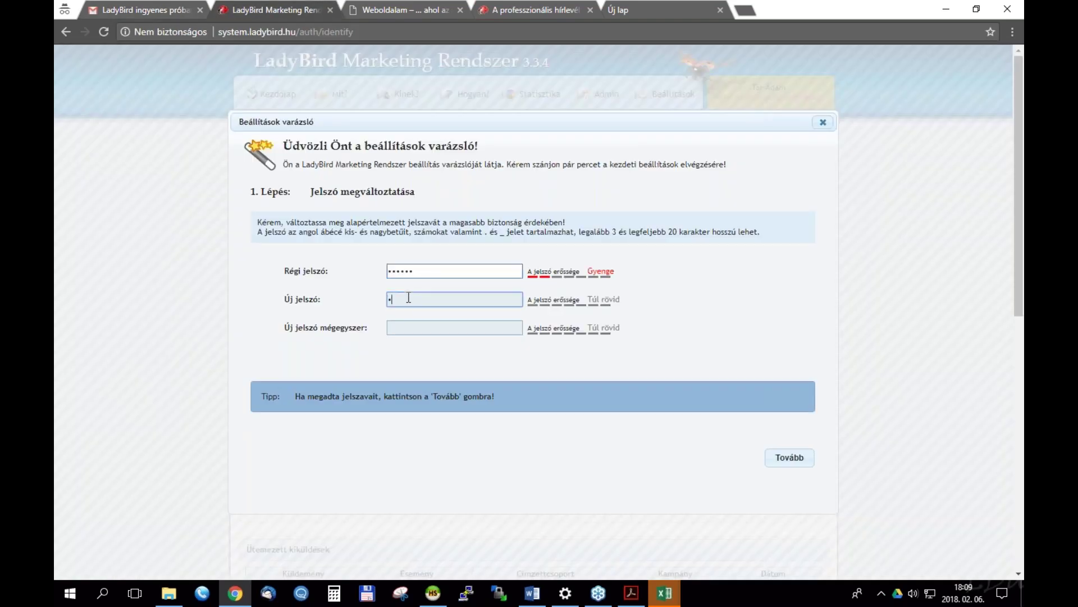
type("••••••••")
key("Tab")
type("••••••••••")
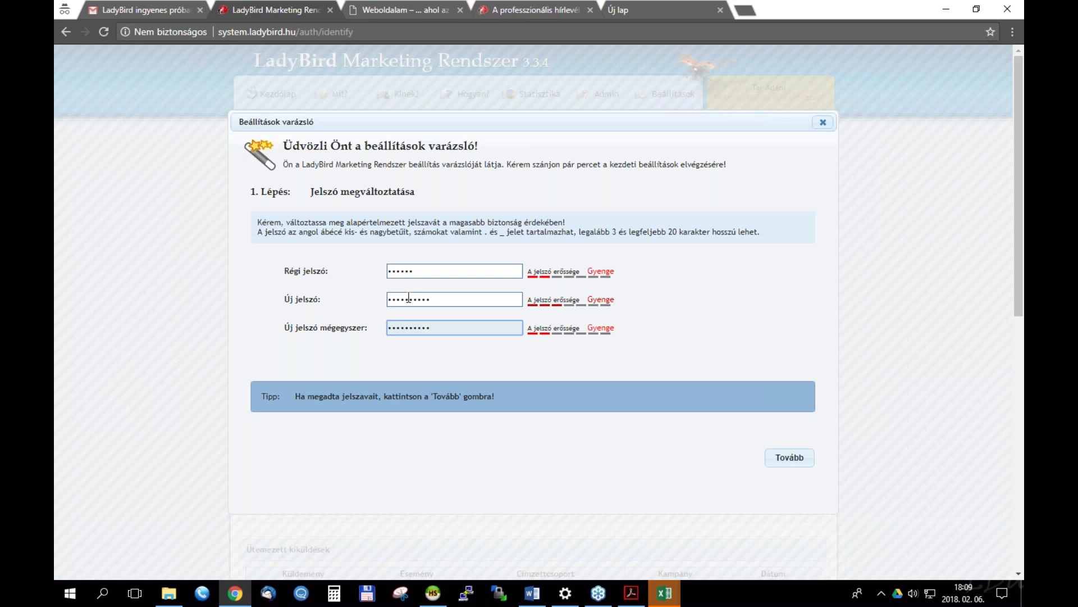
left_click(788, 460)
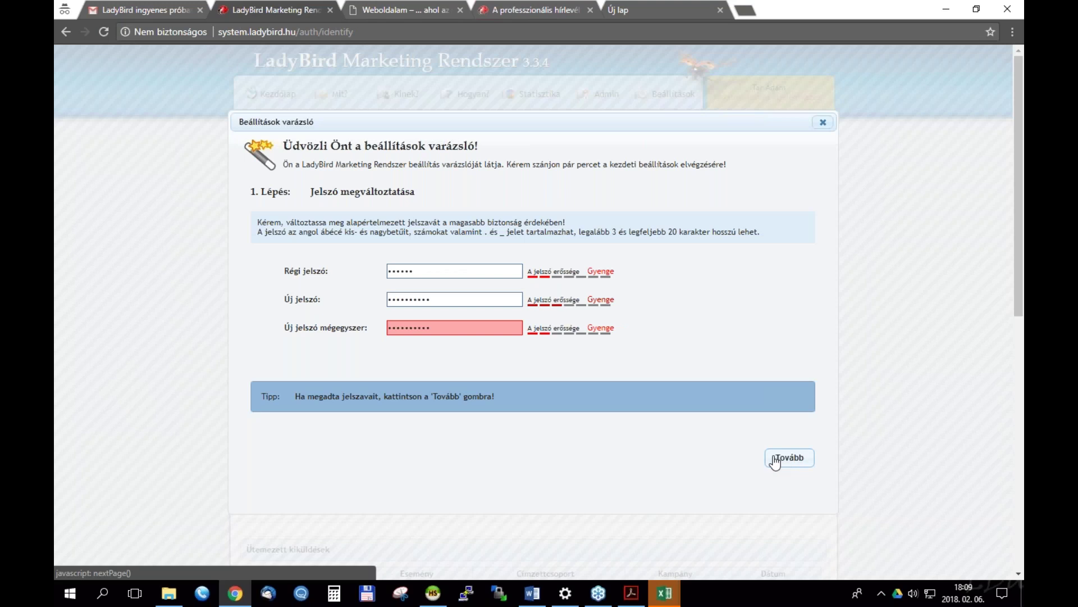
left_click_drag(449, 327, 321, 325)
type("••••••••••")
left_click_drag(432, 300, 353, 307)
type("••••••••••")
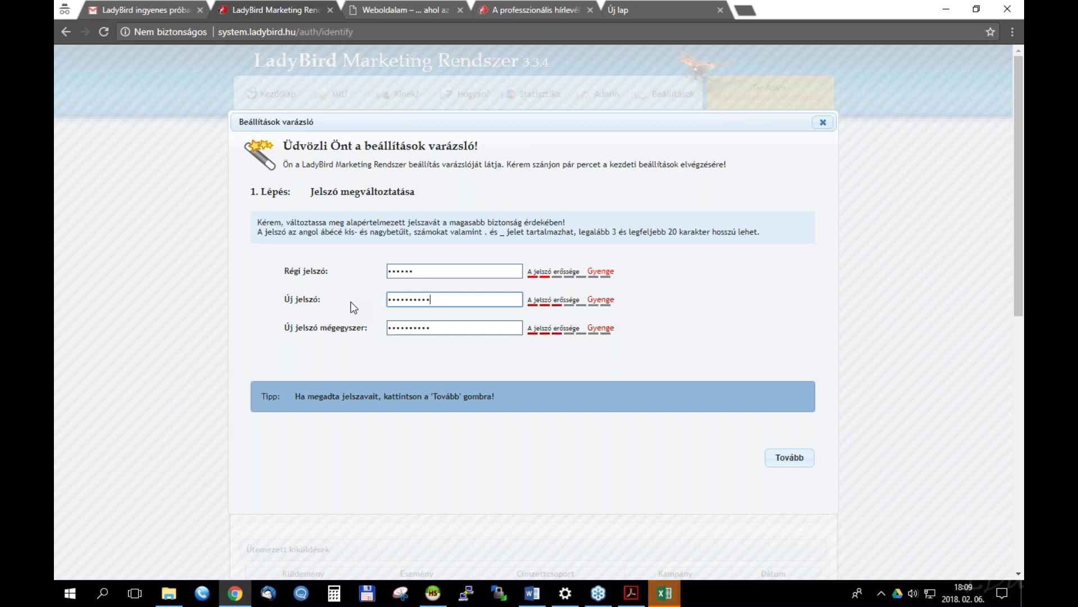
left_click(785, 460)
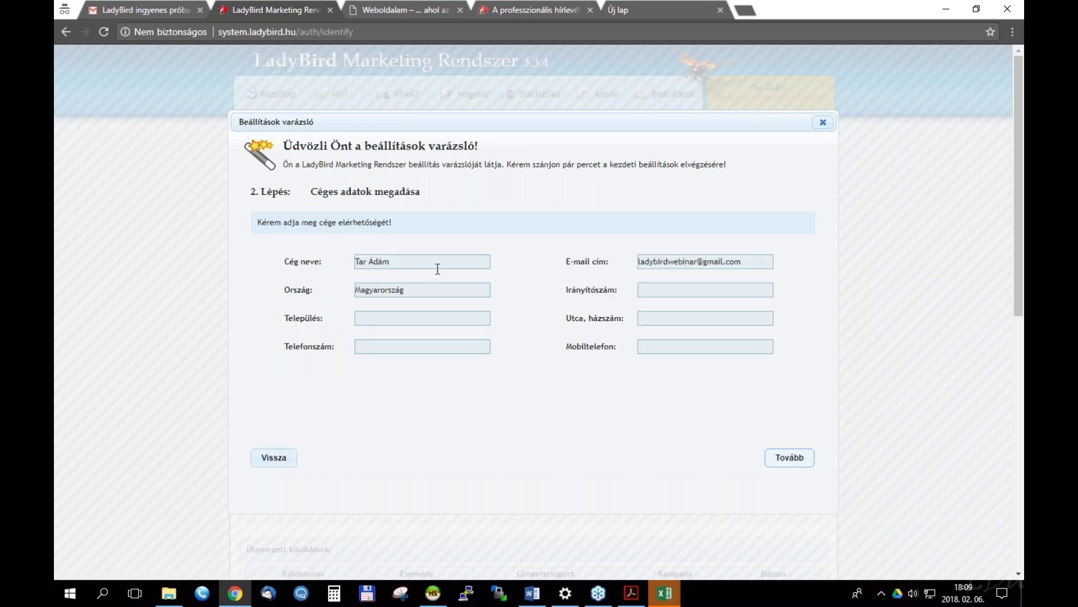
Step: Leave the prefilled 'Céges adatok megadása' fields unchanged and continue with Tovább
left_click(390, 319)
left_click(792, 459)
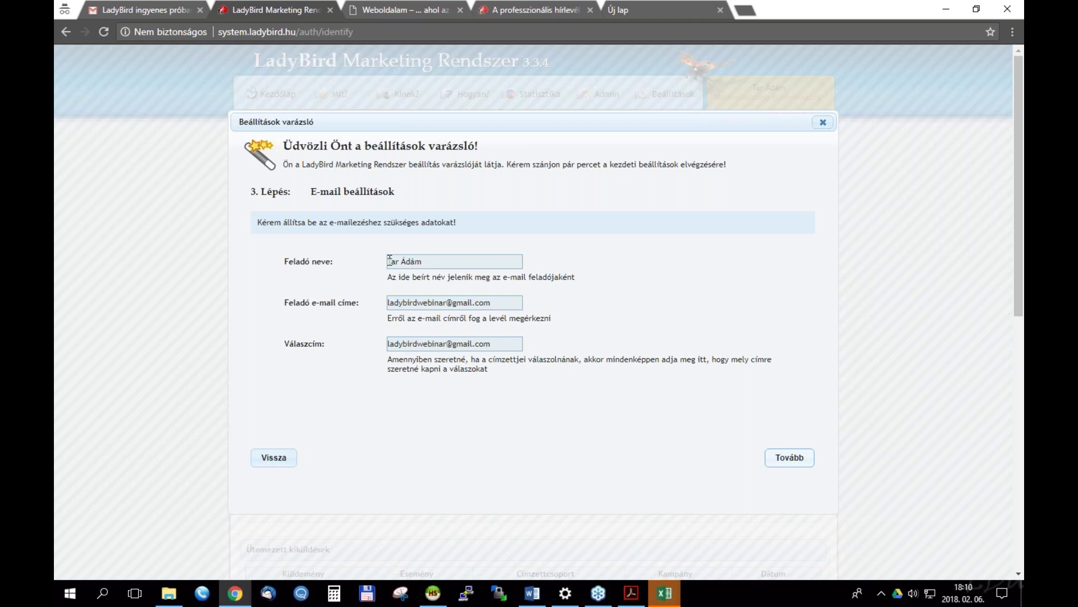
Step: Keep the prefilled Feladó neve, Feladó e-mail címe and Válaszcím and continue with Tovább
left_click_drag(387, 302, 506, 319)
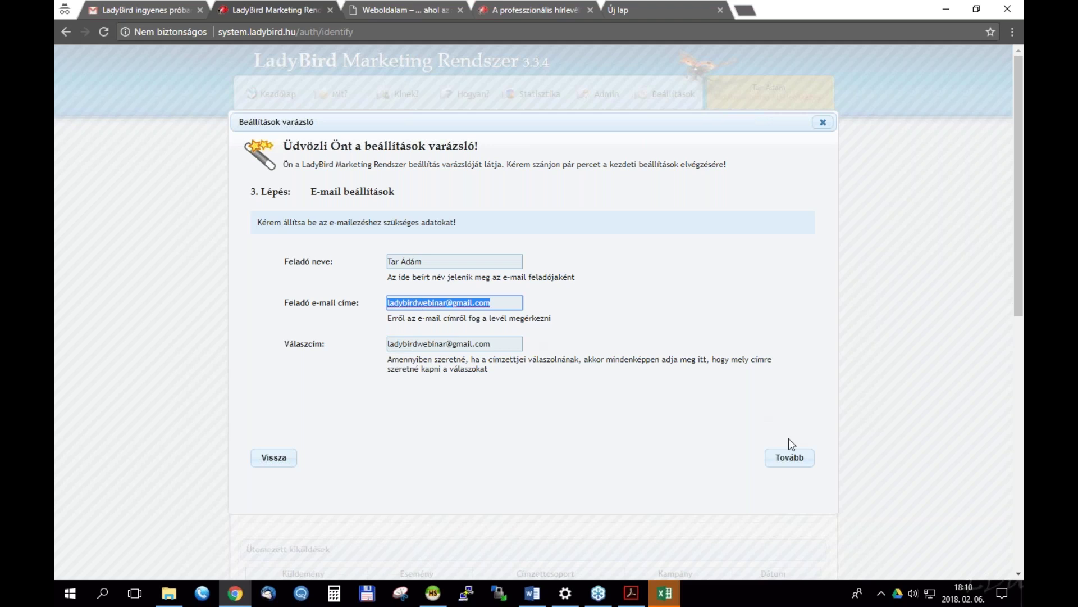
left_click(790, 457)
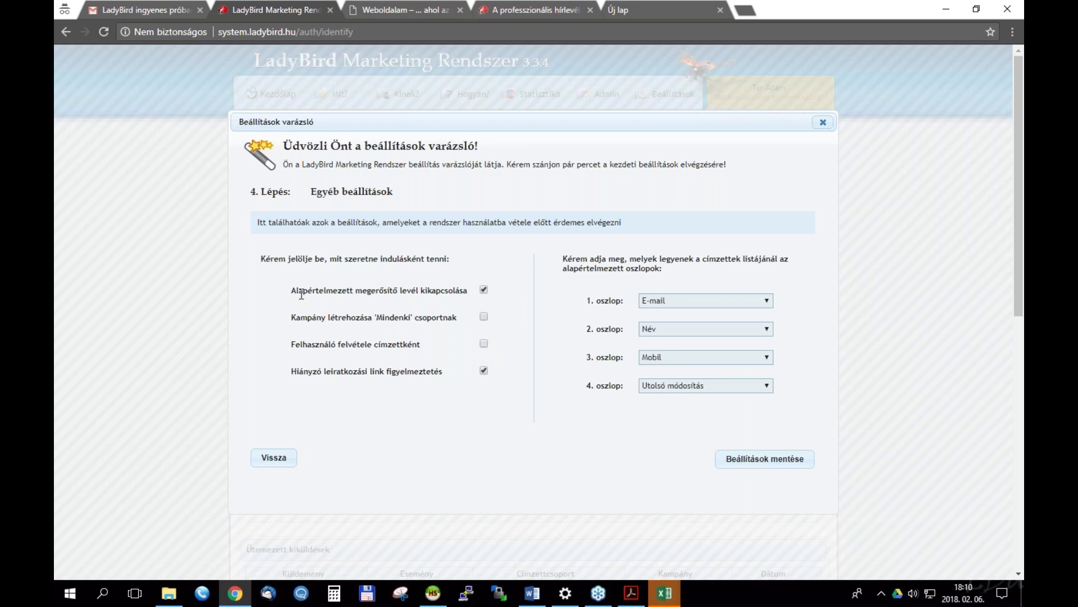
Step: Keep the default options and E-mail, Név, Mobil, Utolsó módosítás columns, then save with 'Beállítások mentése'
left_click_drag(283, 292, 455, 290)
left_click(384, 289)
left_click_drag(564, 262, 686, 272)
left_click(688, 277)
left_click(800, 461)
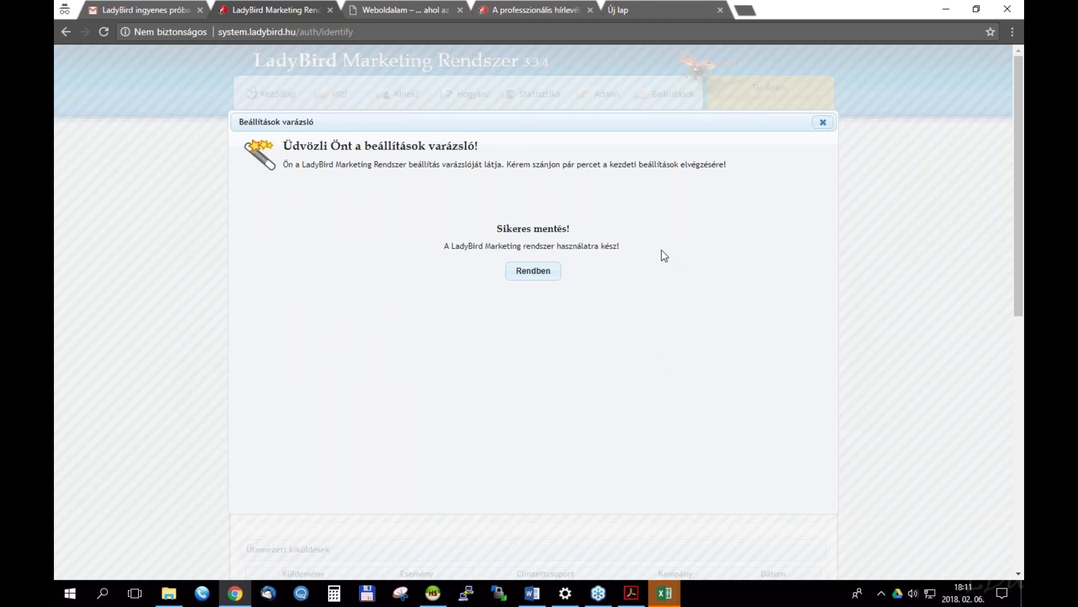
left_click(544, 273)
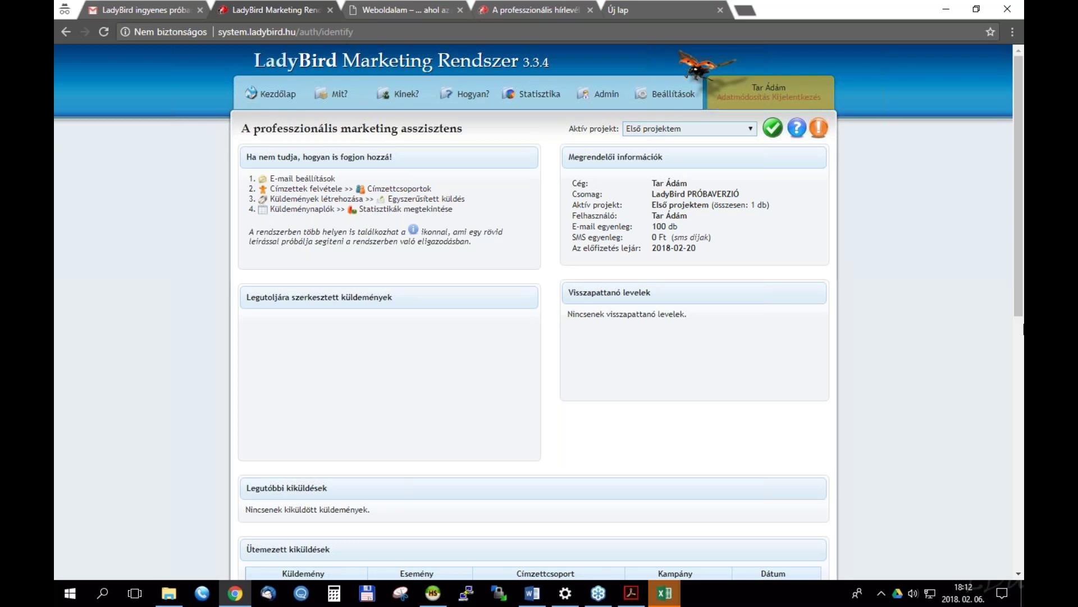
left_click_drag(569, 157, 701, 158)
left_click(701, 158)
scroll(366, 316, "down", 2)
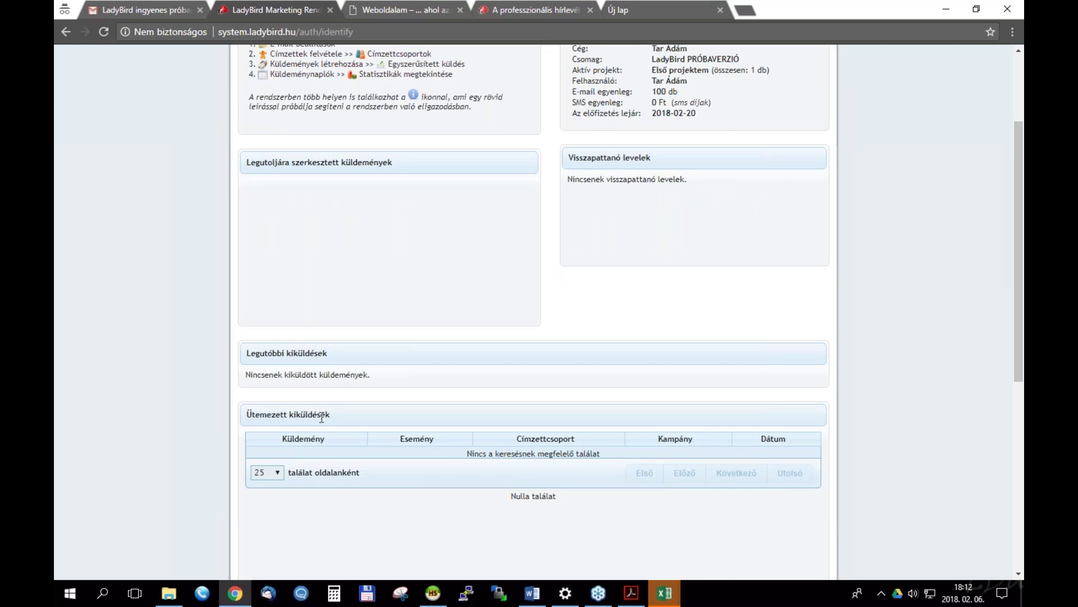
scroll(306, 393, "down", 3)
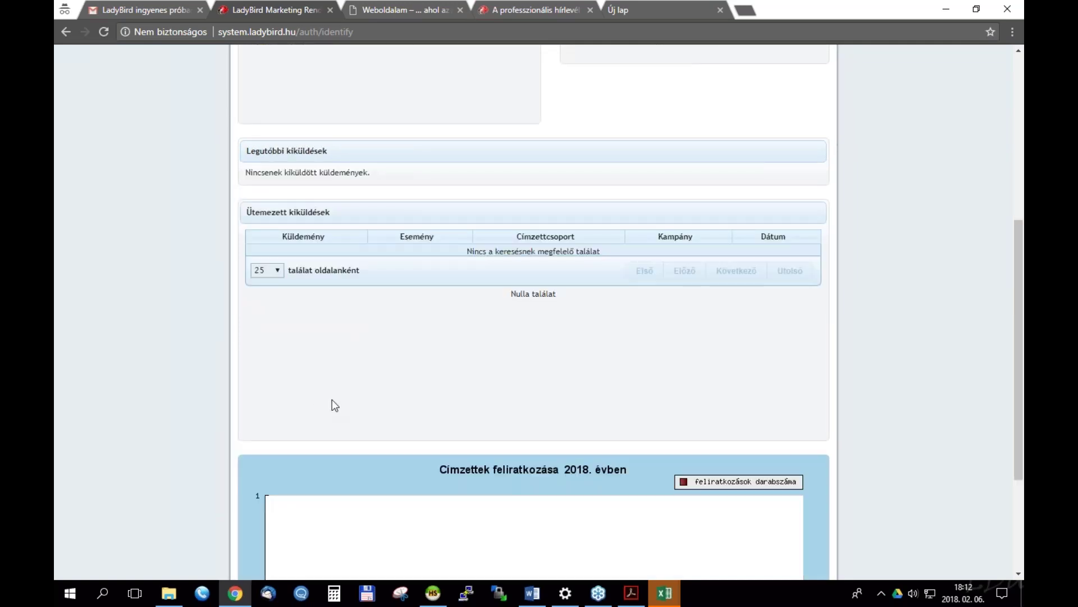
scroll(330, 405, "down", 3)
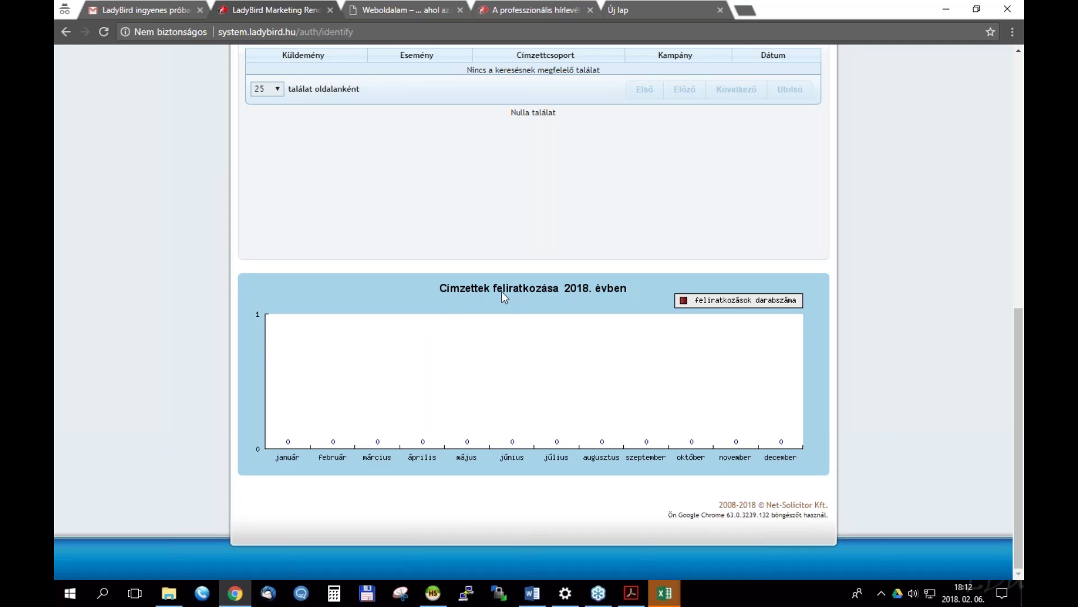
scroll(497, 289, "up", 9)
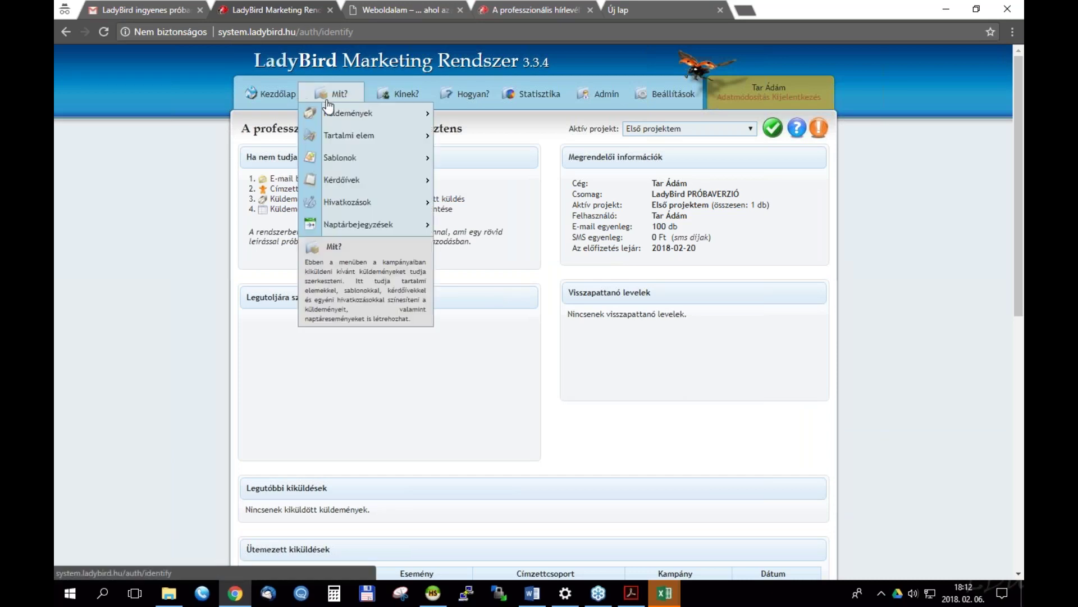
mouse_move(345, 97)
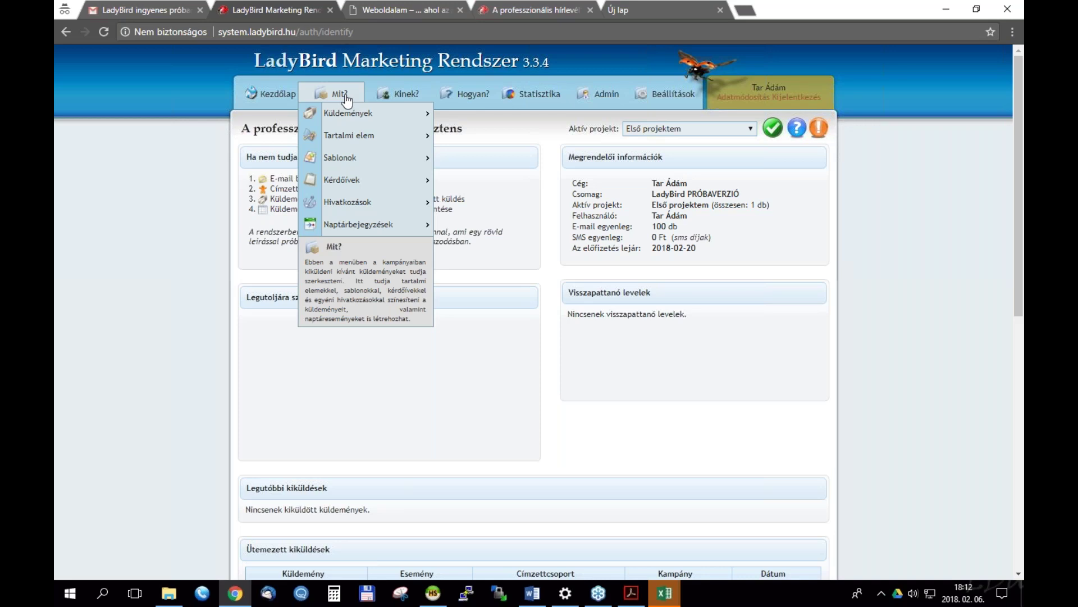
mouse_move(362, 159)
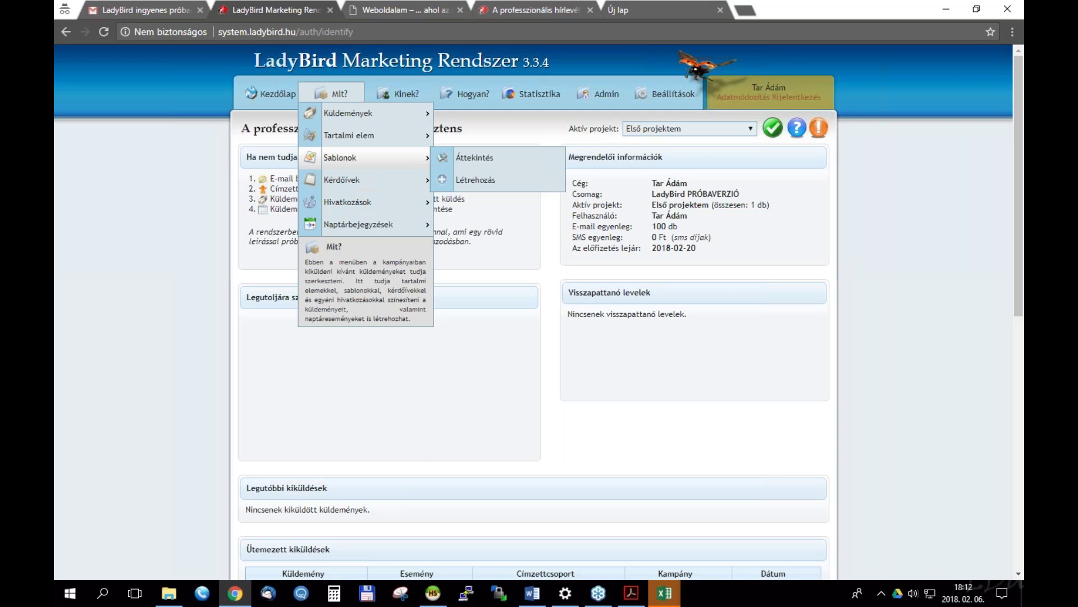
mouse_move(373, 119)
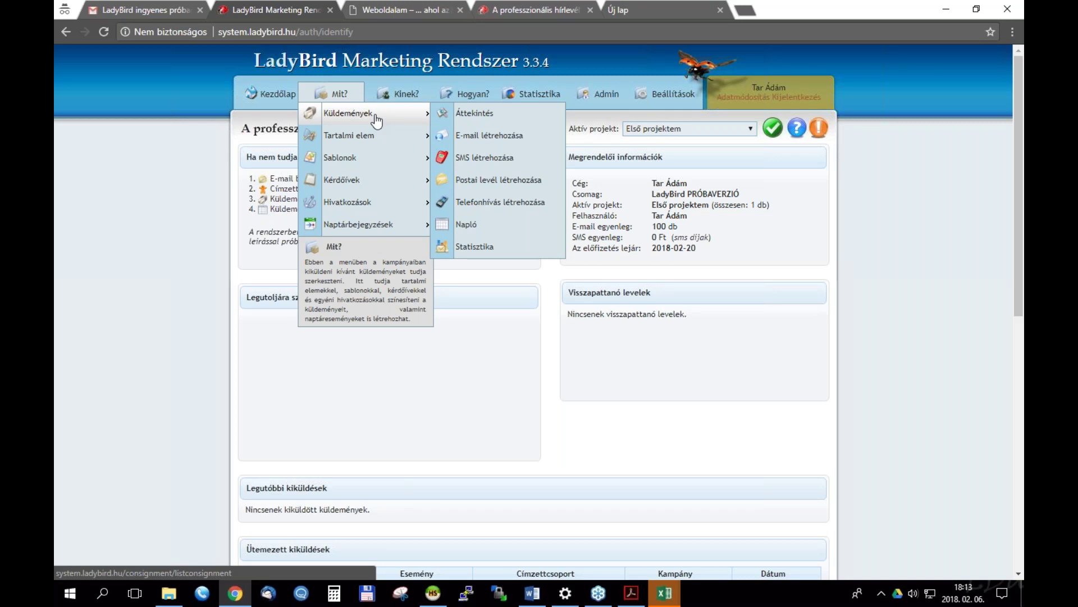
mouse_move(378, 191)
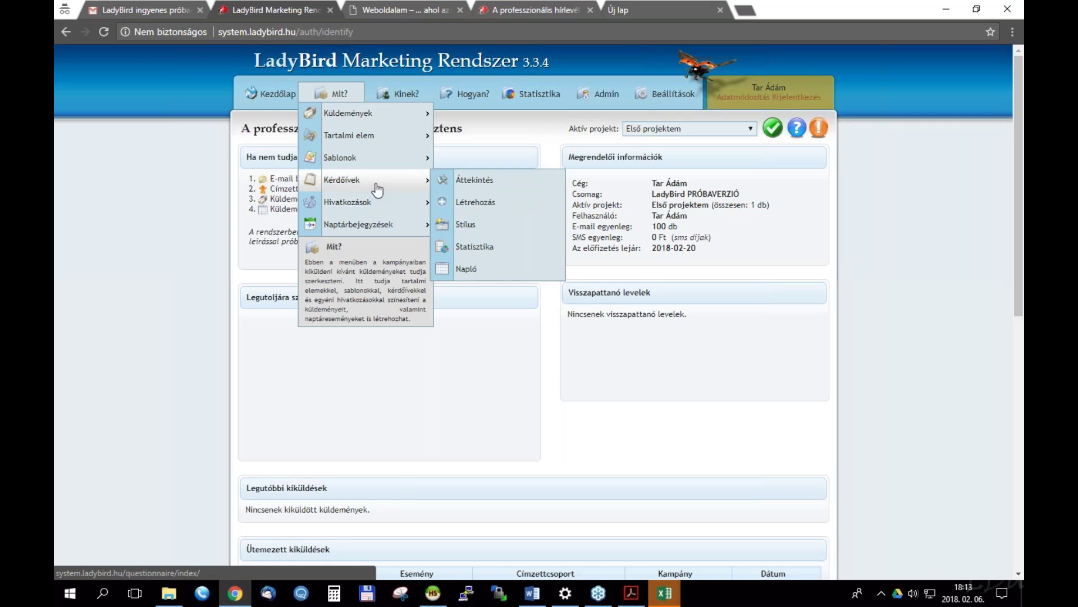
mouse_move(366, 228)
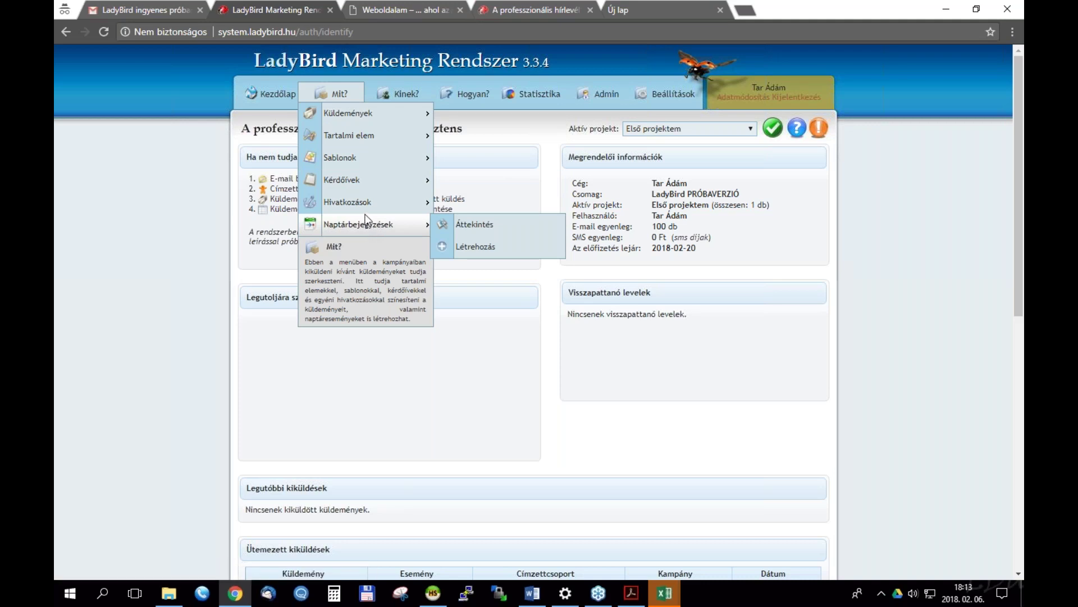
mouse_move(392, 101)
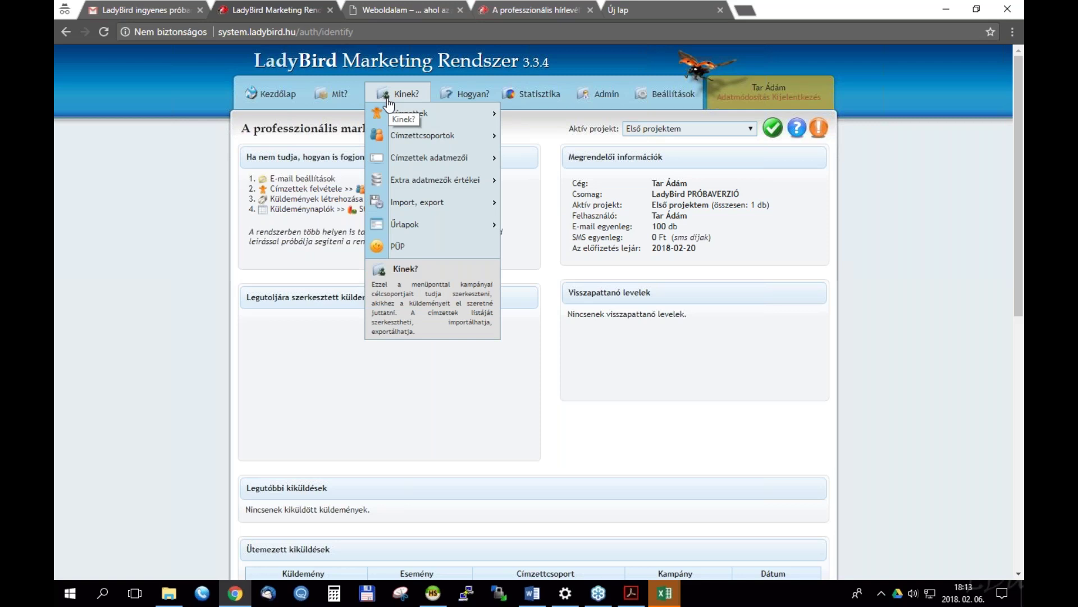
mouse_move(426, 133)
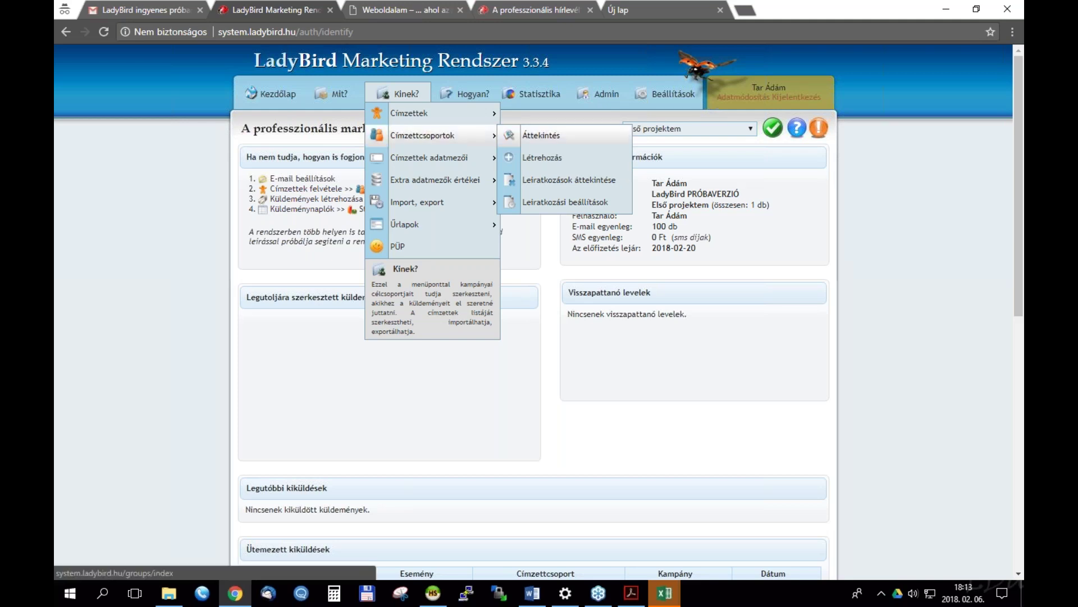
mouse_move(476, 121)
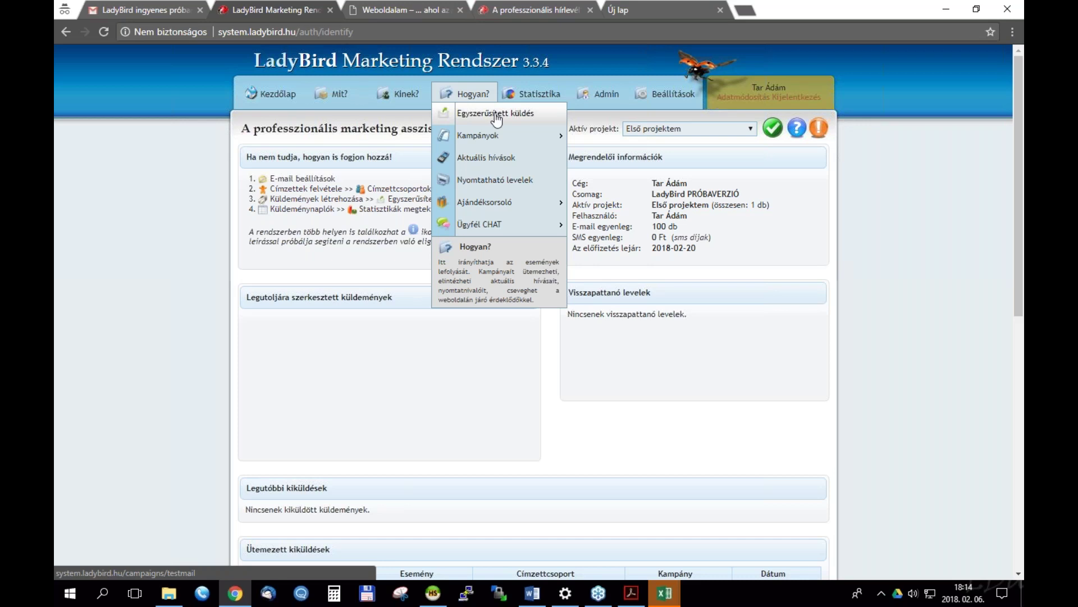
mouse_move(529, 99)
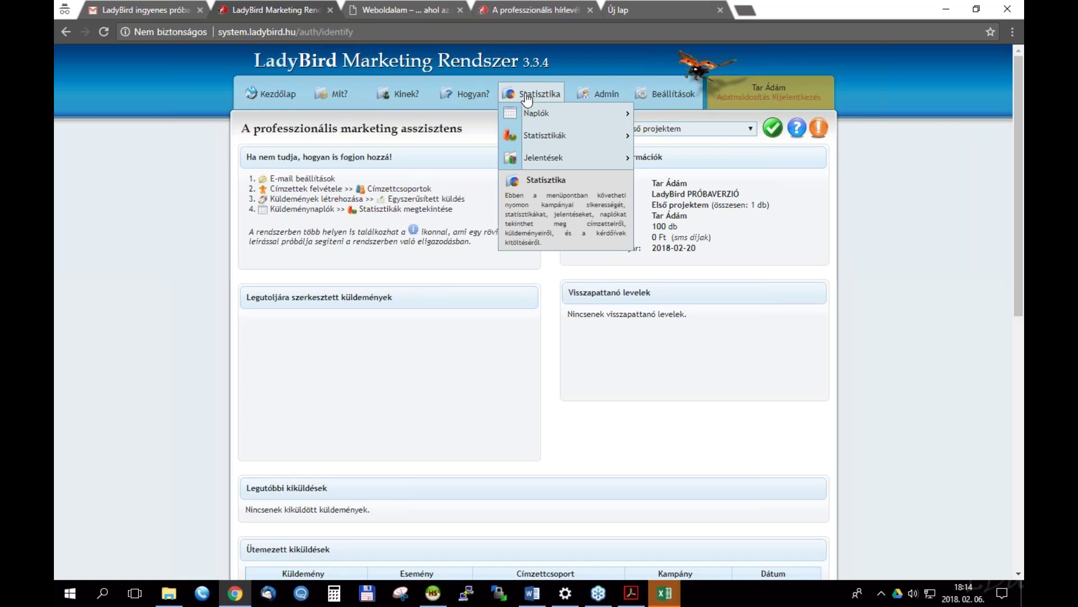
mouse_move(567, 135)
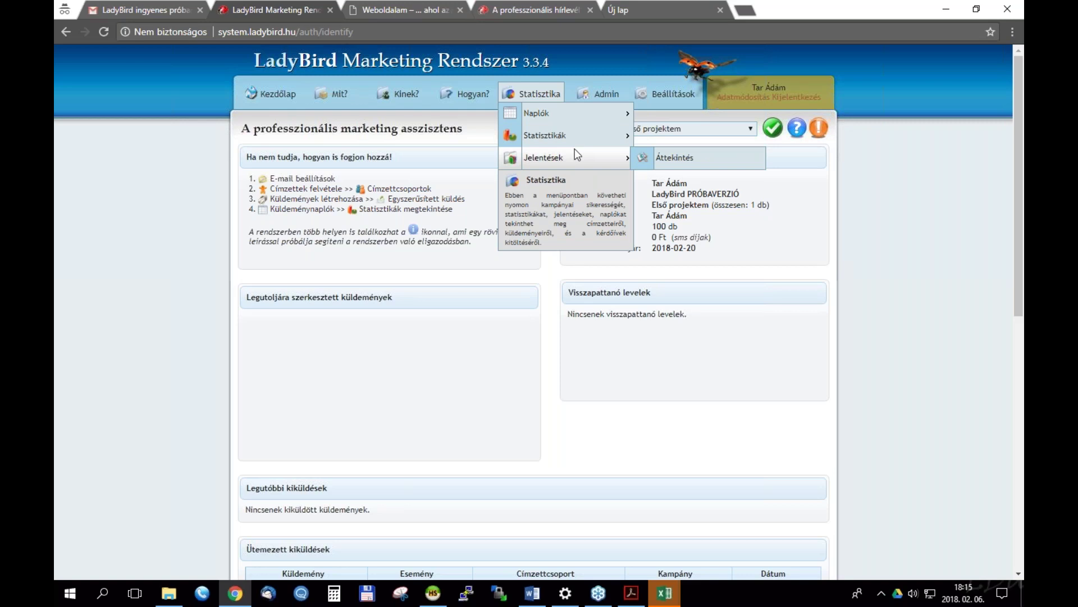
mouse_move(587, 112)
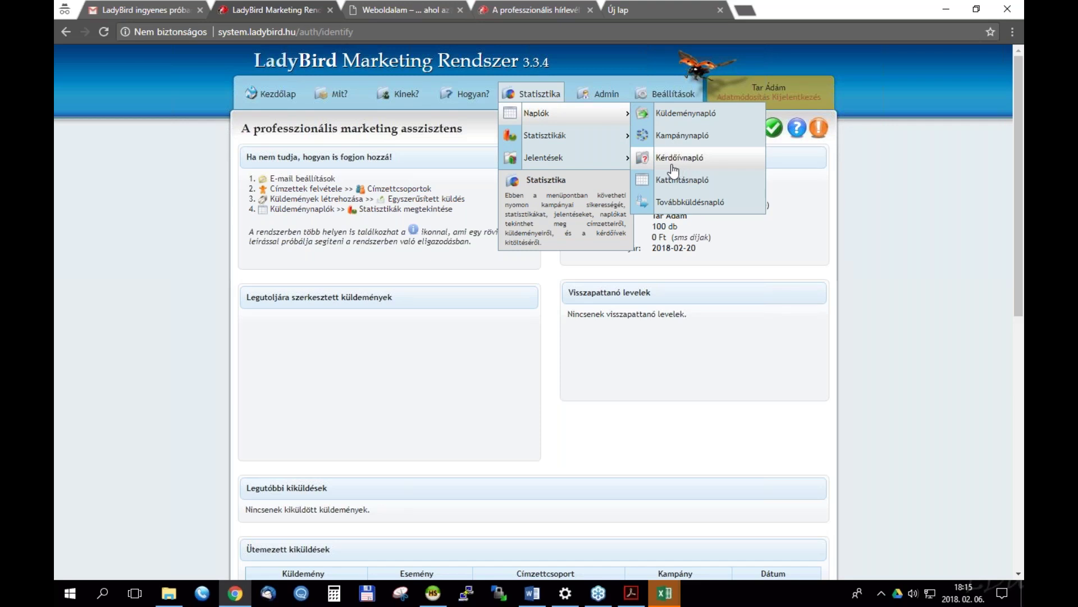
mouse_move(611, 167)
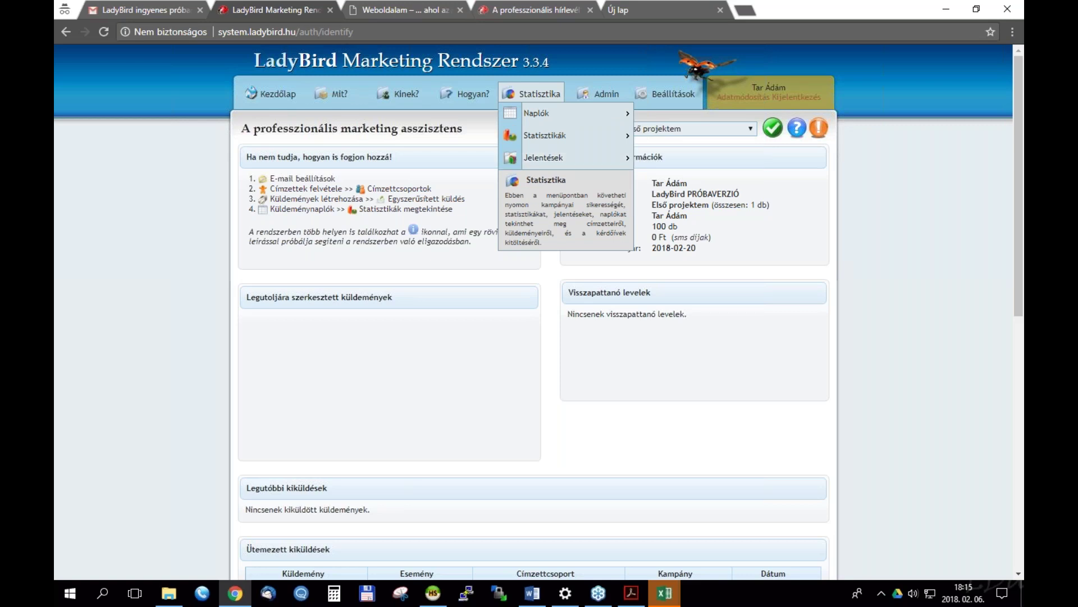
mouse_move(609, 97)
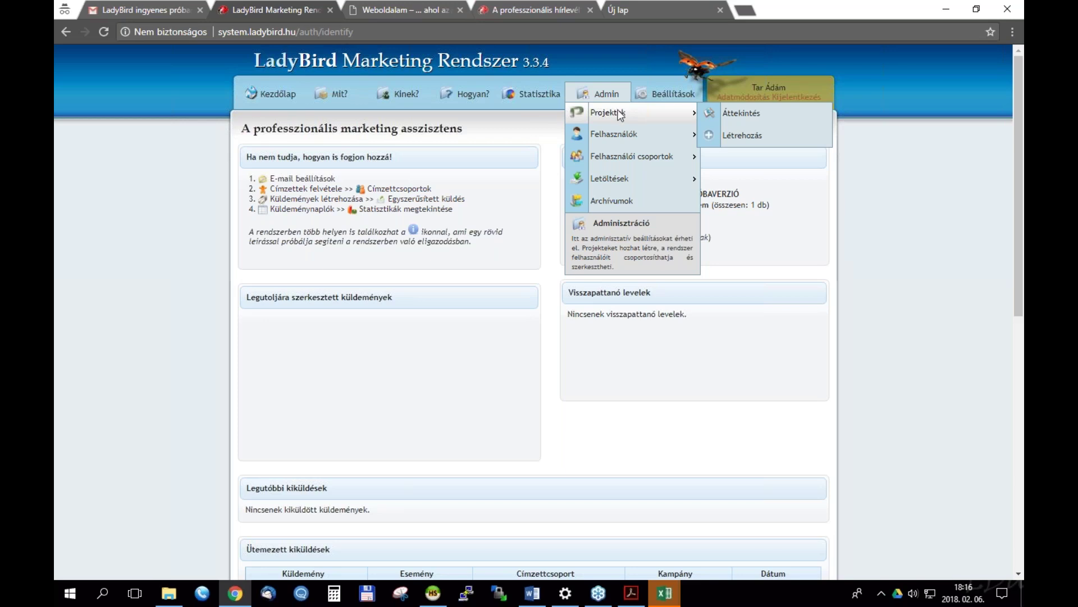
Step: Browse the Mit? and Kinek? menus, then return from Word to the Kinek? > Címzettek submenu
mouse_move(665, 97)
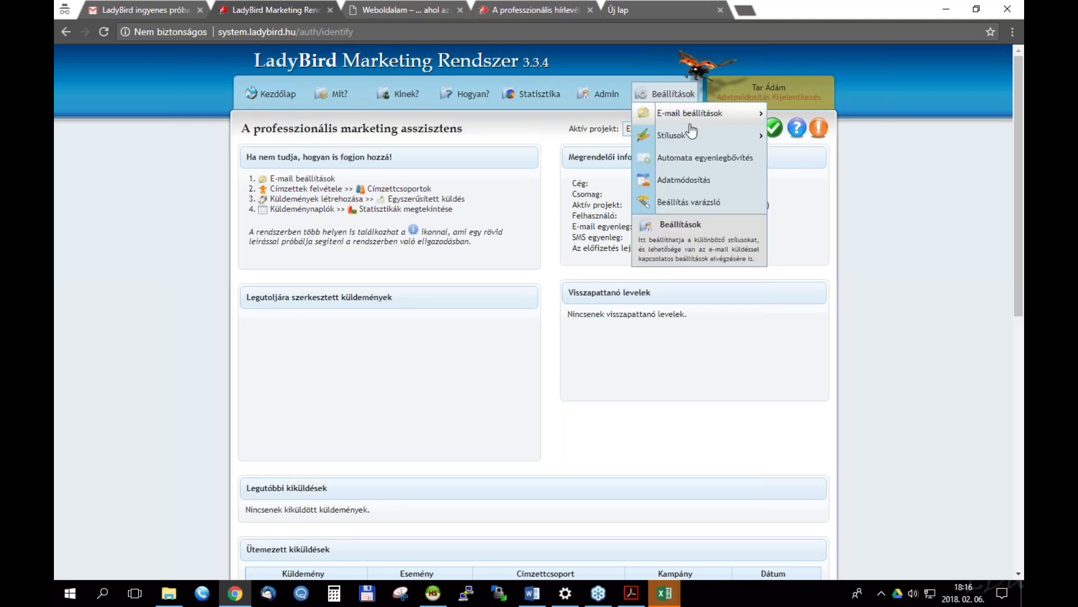
mouse_move(699, 120)
left_click(330, 97)
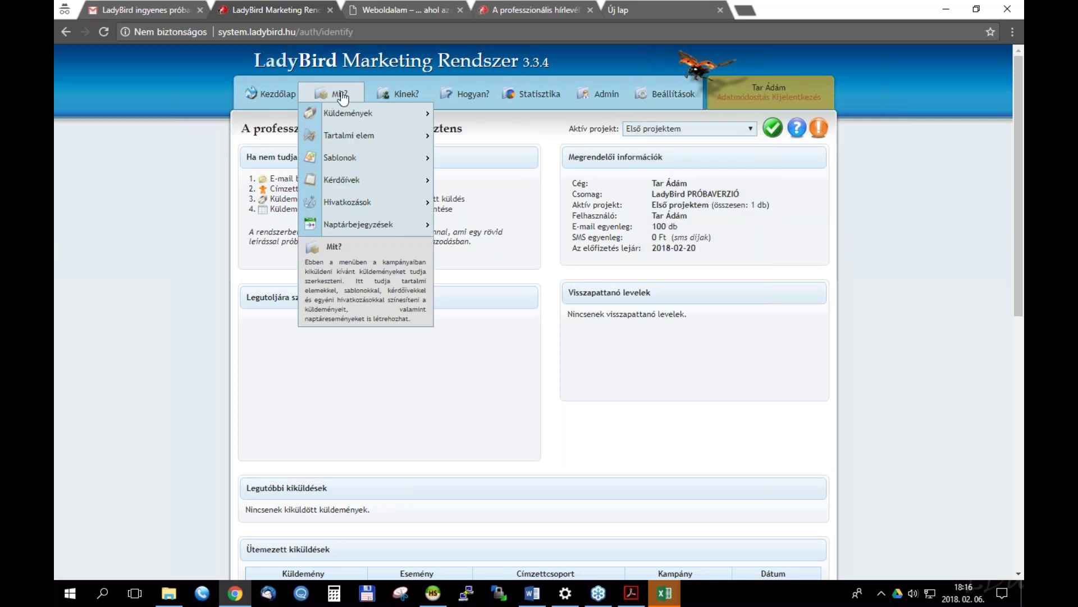
left_click(392, 96)
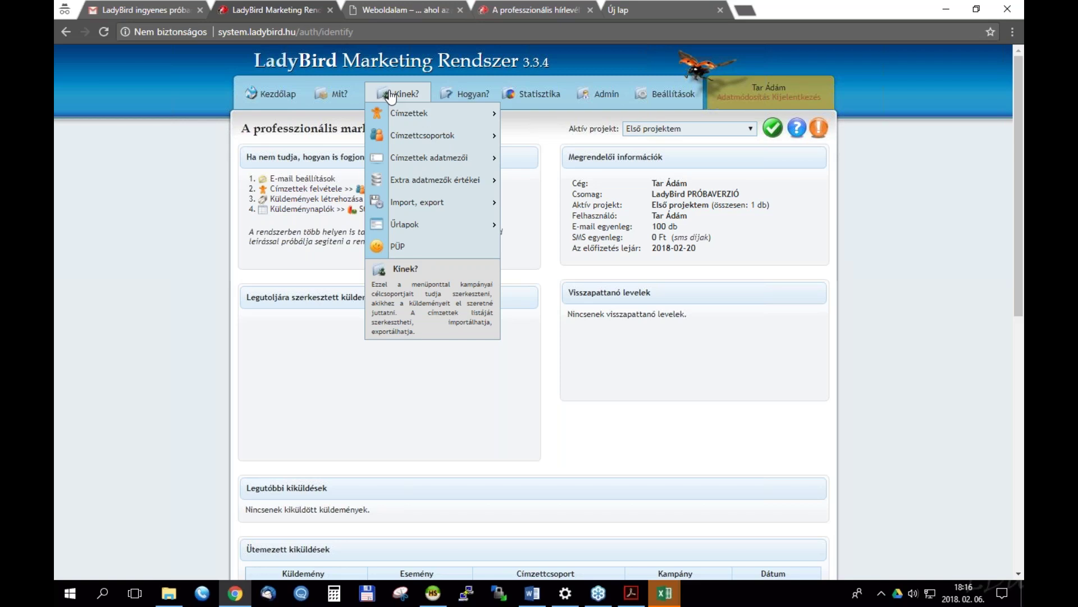
key("alt+Tab")
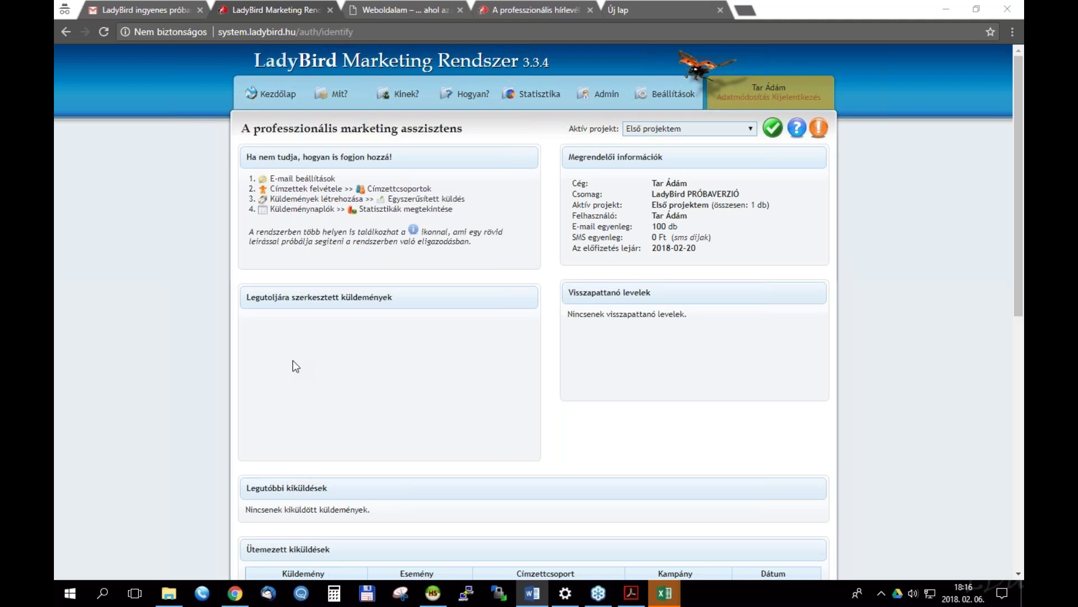
mouse_move(387, 94)
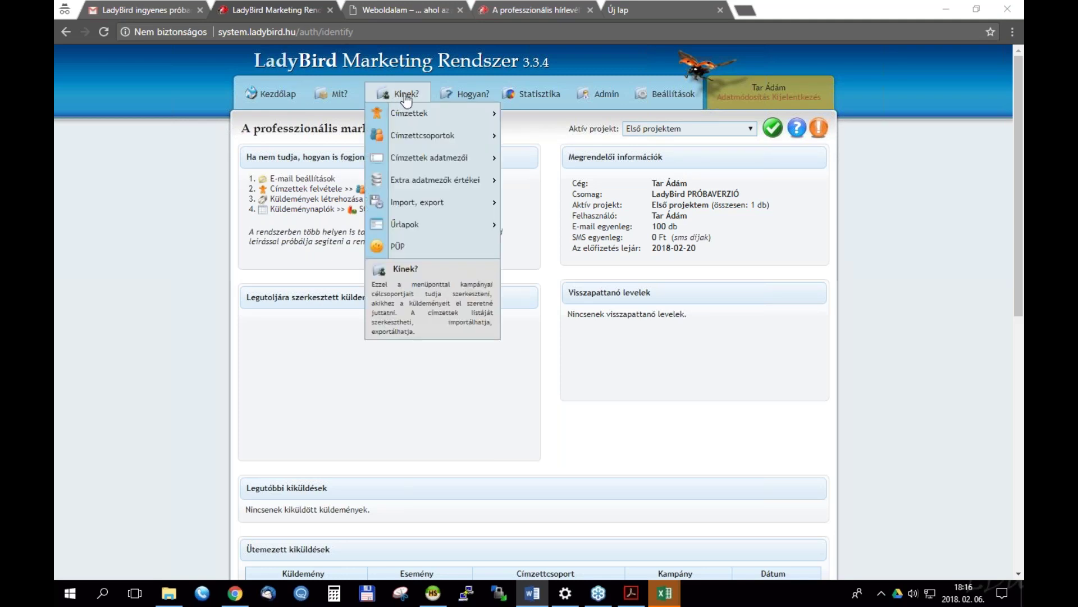
mouse_move(414, 114)
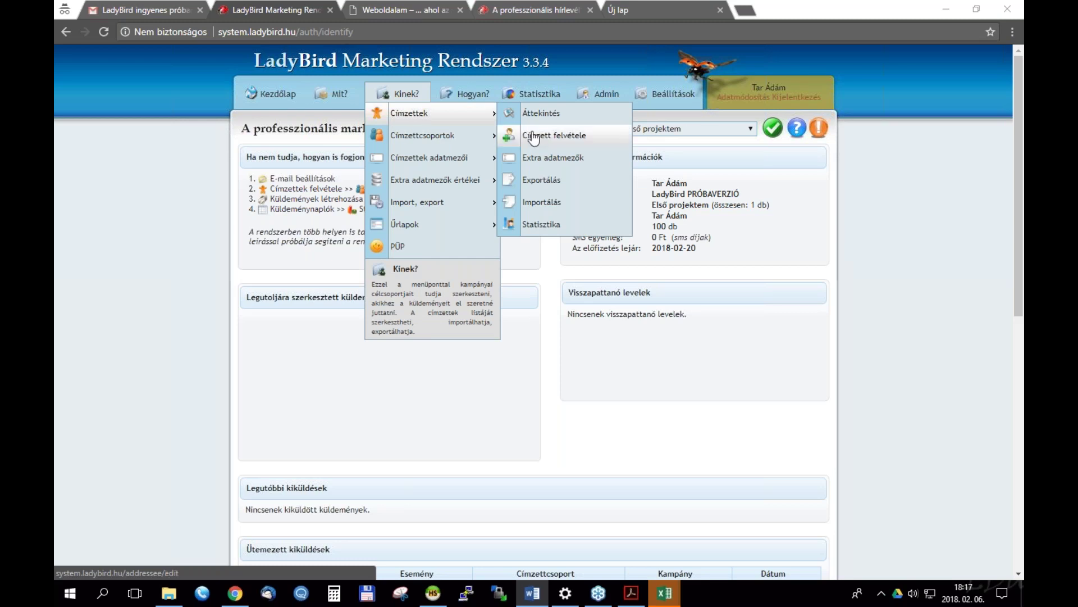
Step: Start a new recipient and fill in their last name, first name and e-mail address
left_click(554, 136)
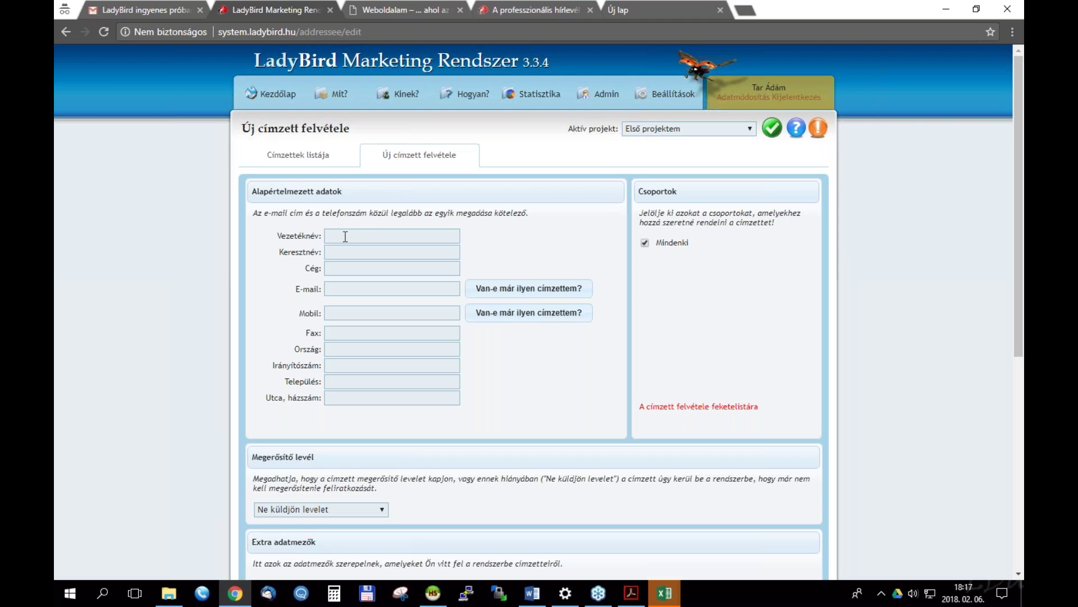
left_click(346, 237)
scroll(330, 371, "down", 3)
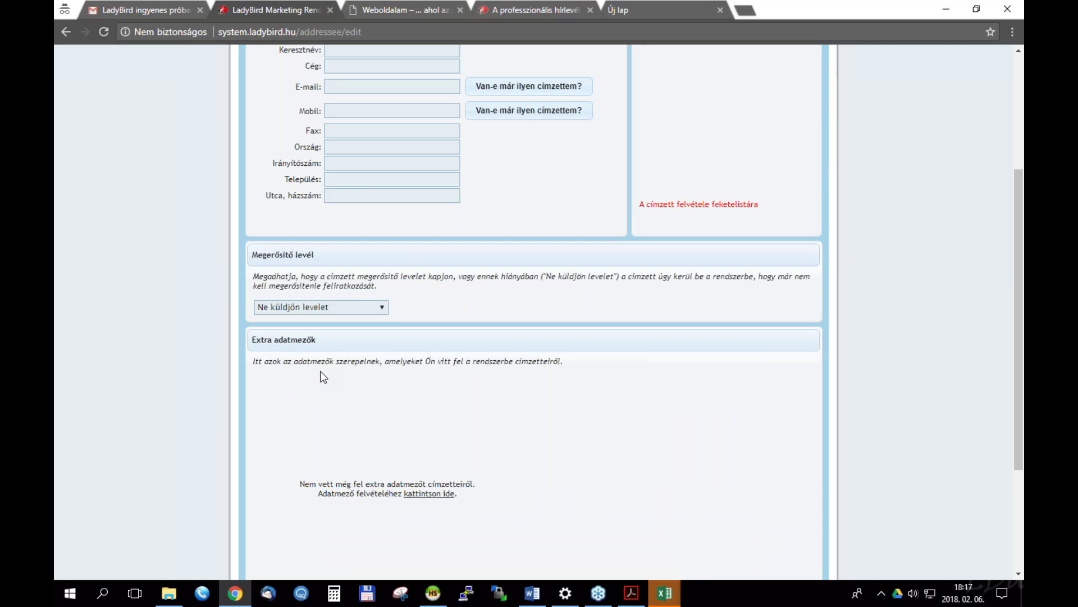
scroll(324, 381, "up", 3)
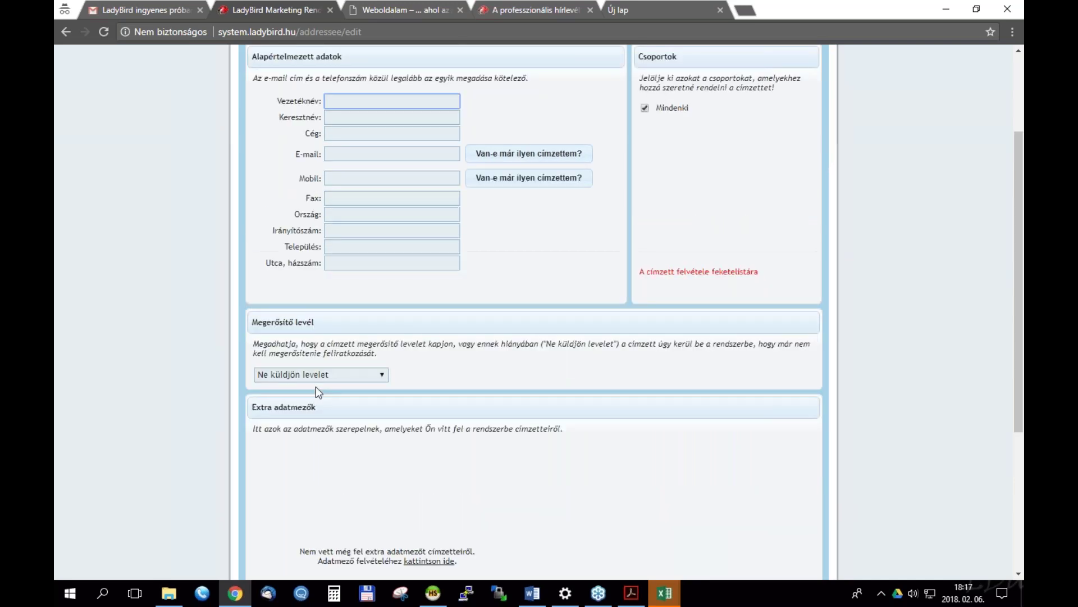
key("Tab")
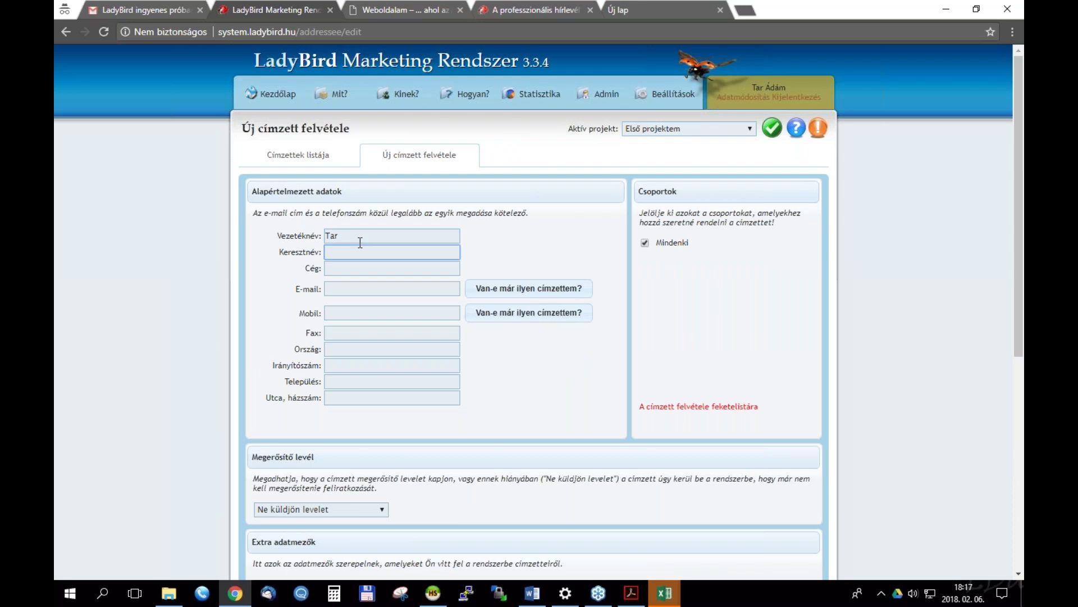
key("Tab")
key("Tab")
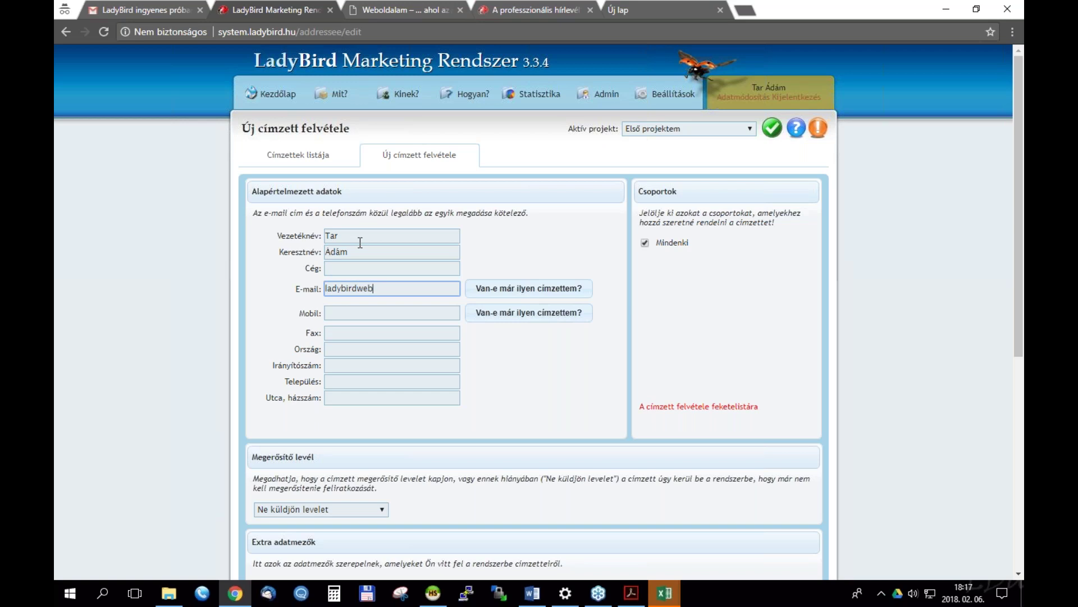
left_click(255, 289)
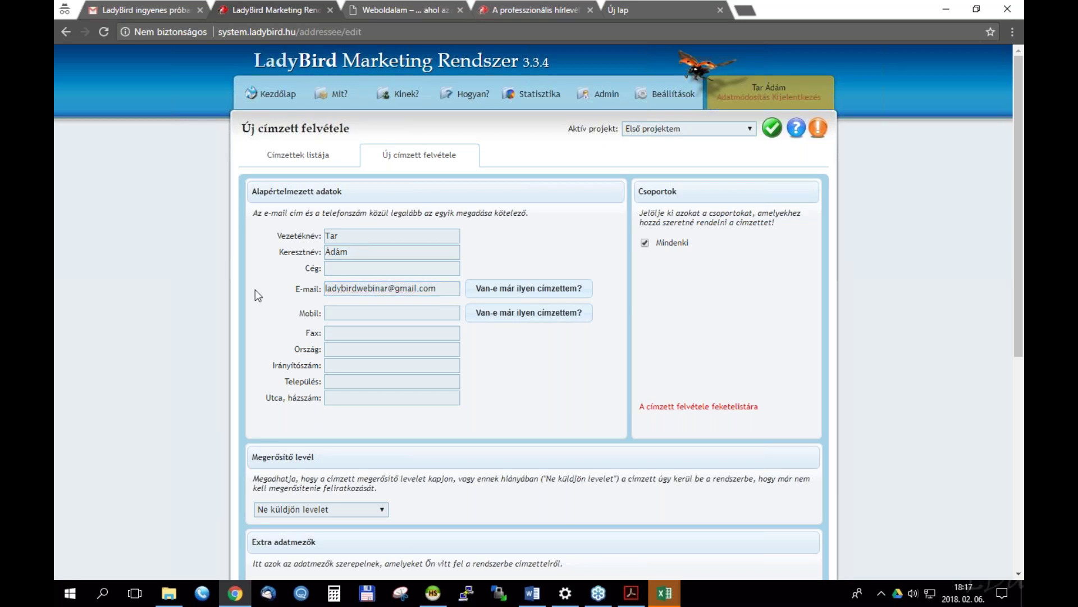
Step: Leave Megerősítő levél on 'Ne küldjön levelet' and save the recipient with Mentés
scroll(259, 295, "down", 2)
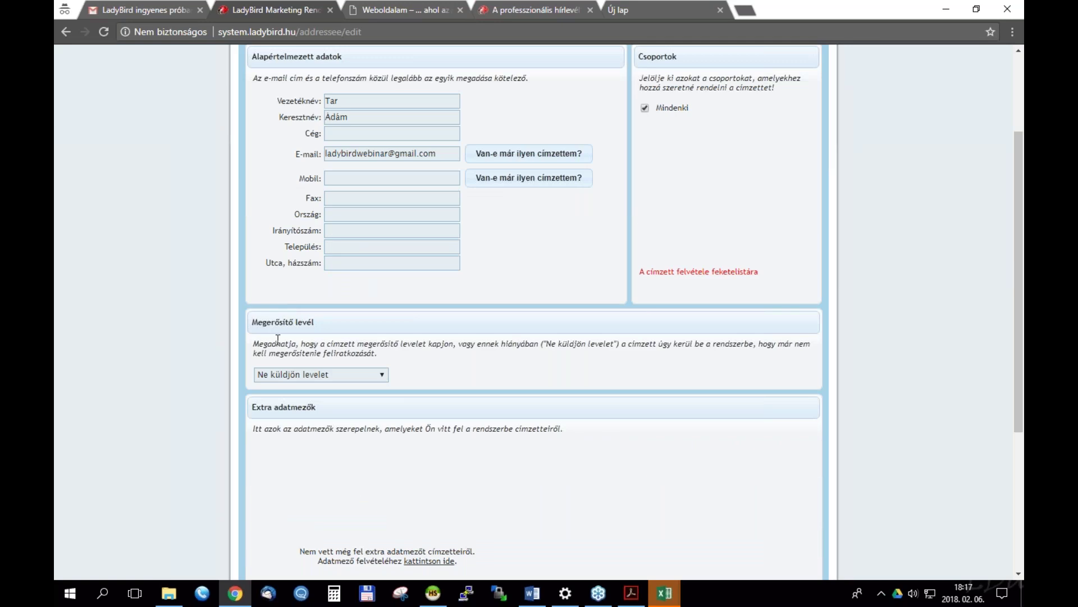
left_click_drag(255, 324, 318, 323)
left_click(382, 375)
left_click(362, 373)
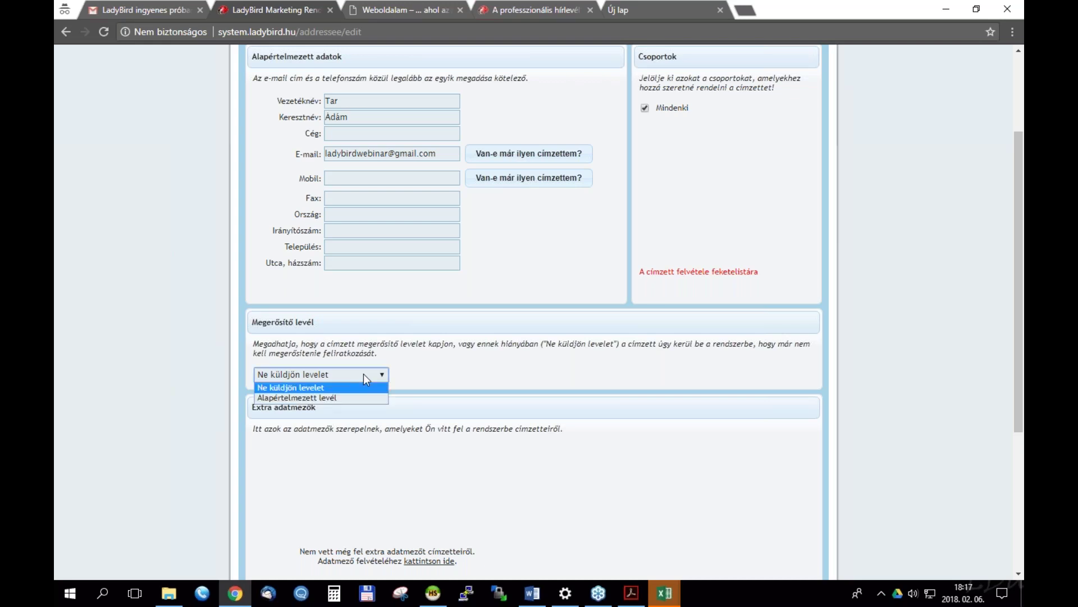
left_click(494, 372)
scroll(542, 417, "up", 3)
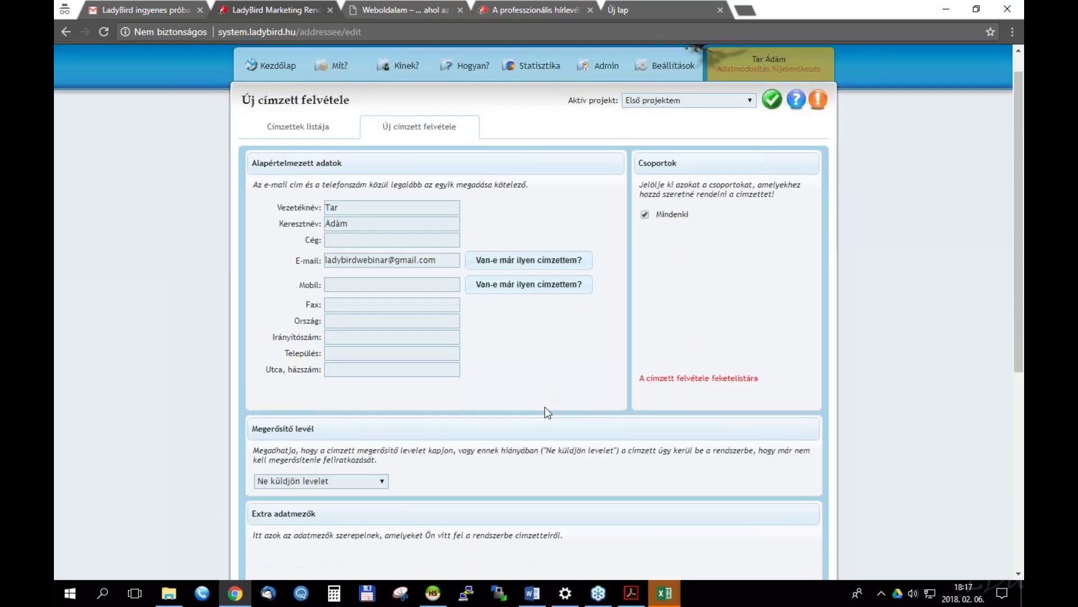
scroll(542, 417, "down", 6)
left_click(425, 508)
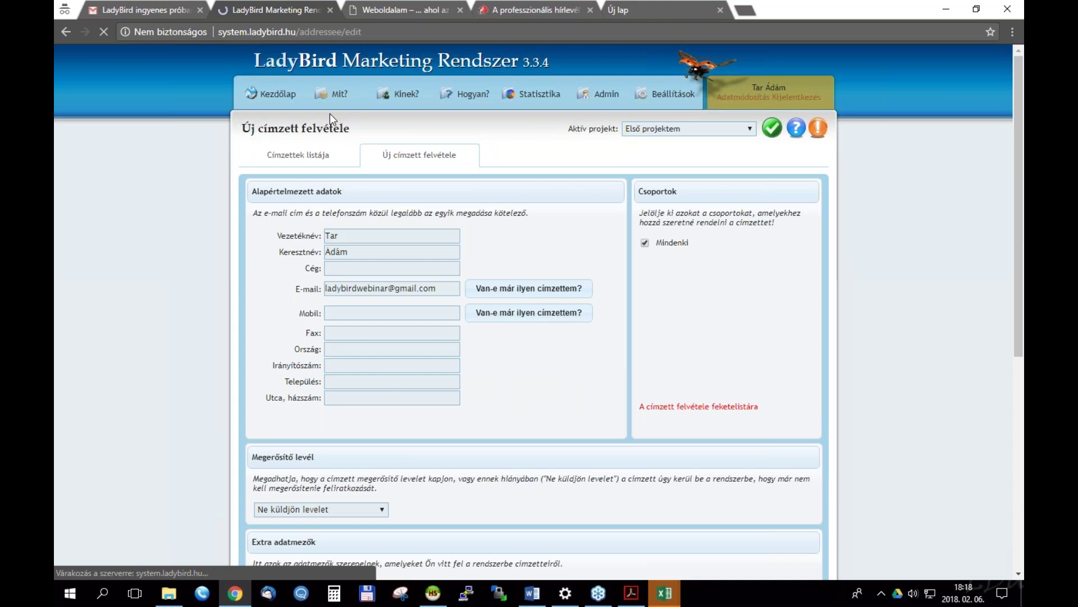
Step: Open system.ladybird.hu in a new private tab, then return to the LadyBird recipient list
key("ctrl+t")
type("system.ladybird.hu")
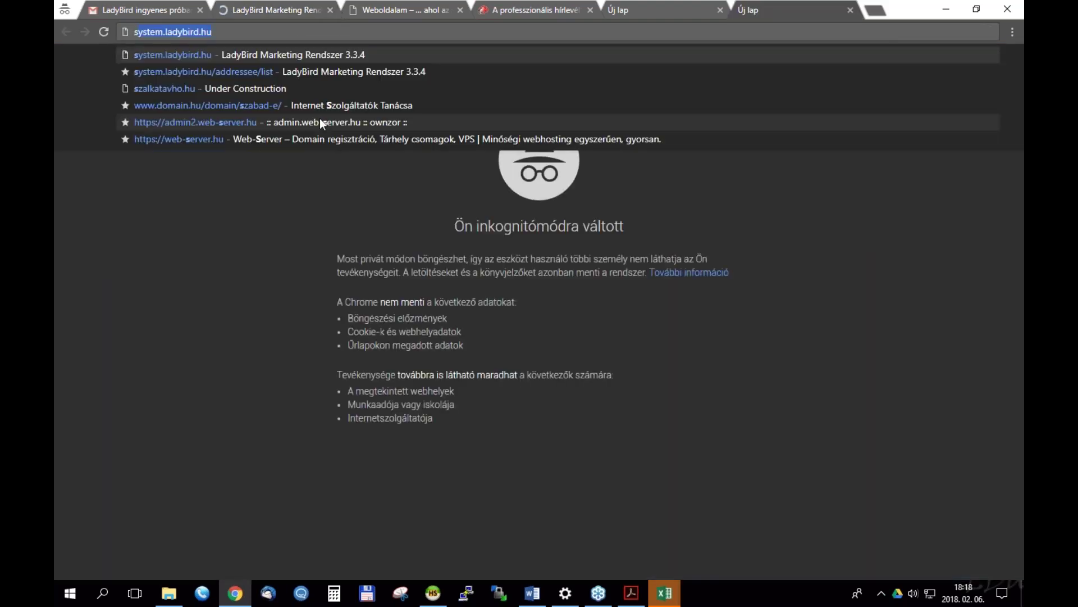
key("Return")
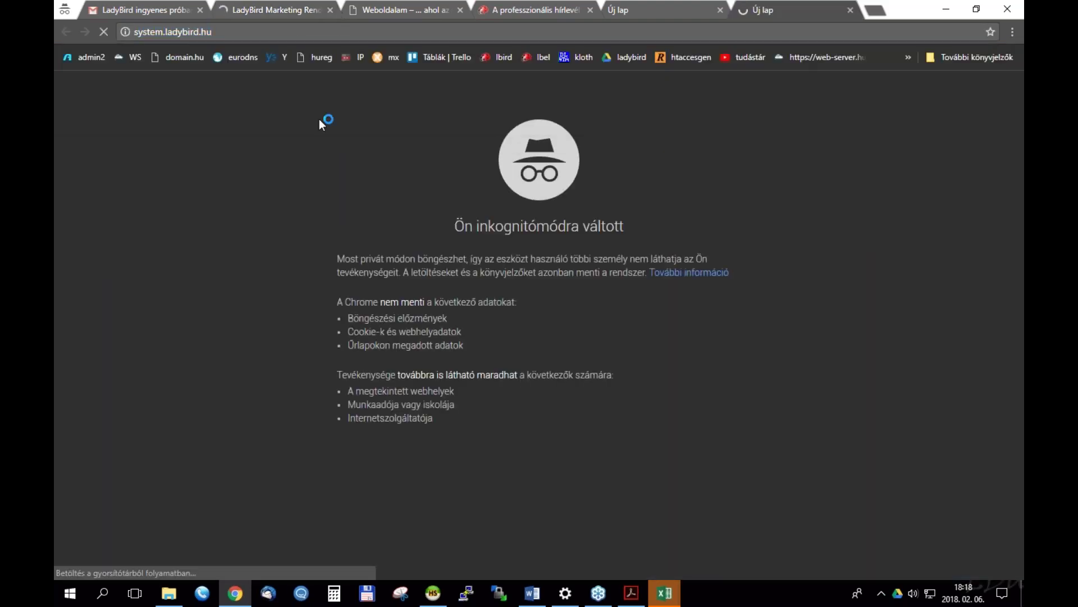
left_click_drag(786, 9, 393, 10)
left_click(307, 7)
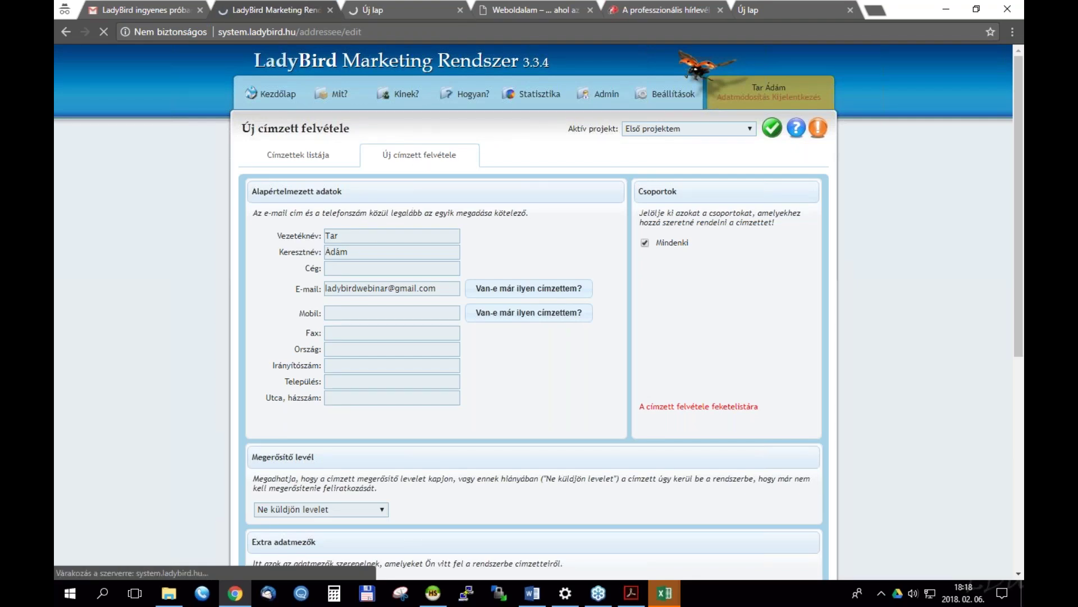
Step: Close the empty Excel window past its notices and review the subscriptions chart
mouse_move(398, 94)
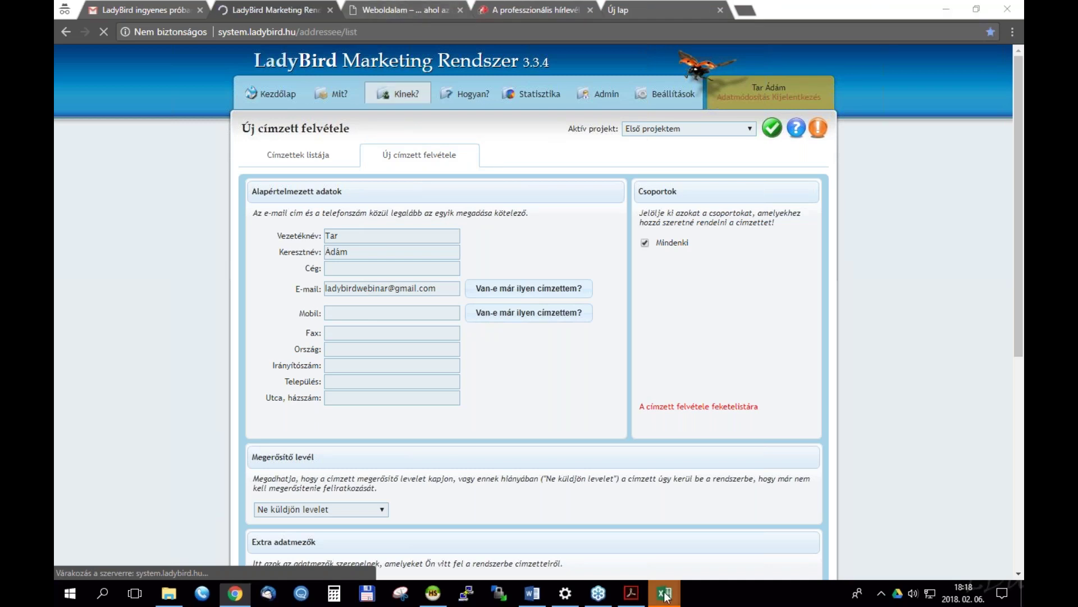
mouse_move(667, 599)
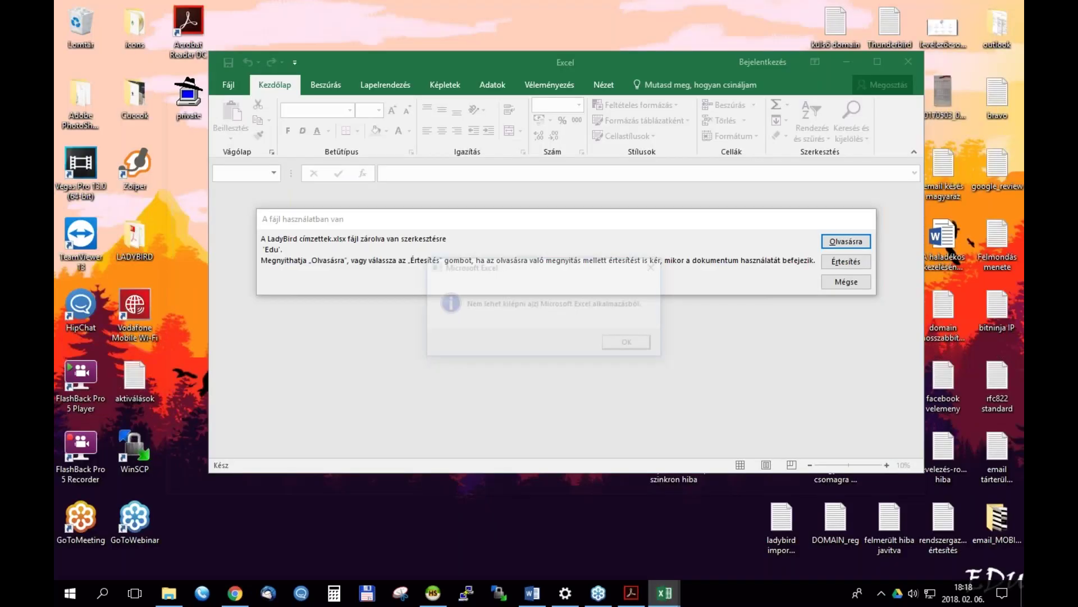
left_click(798, 487)
left_click(636, 340)
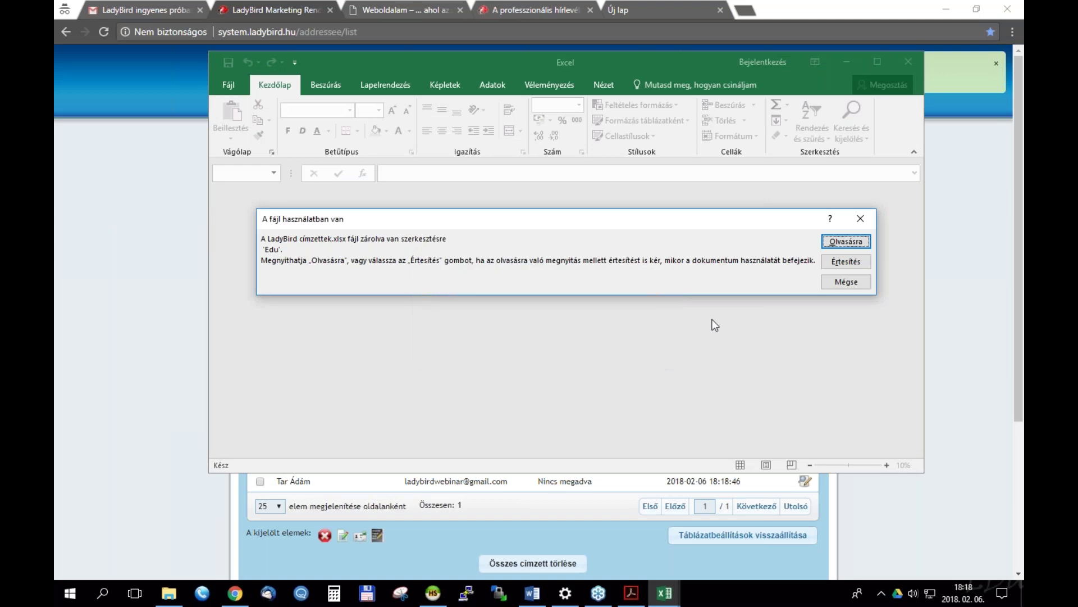
left_click(860, 218)
left_click(908, 61)
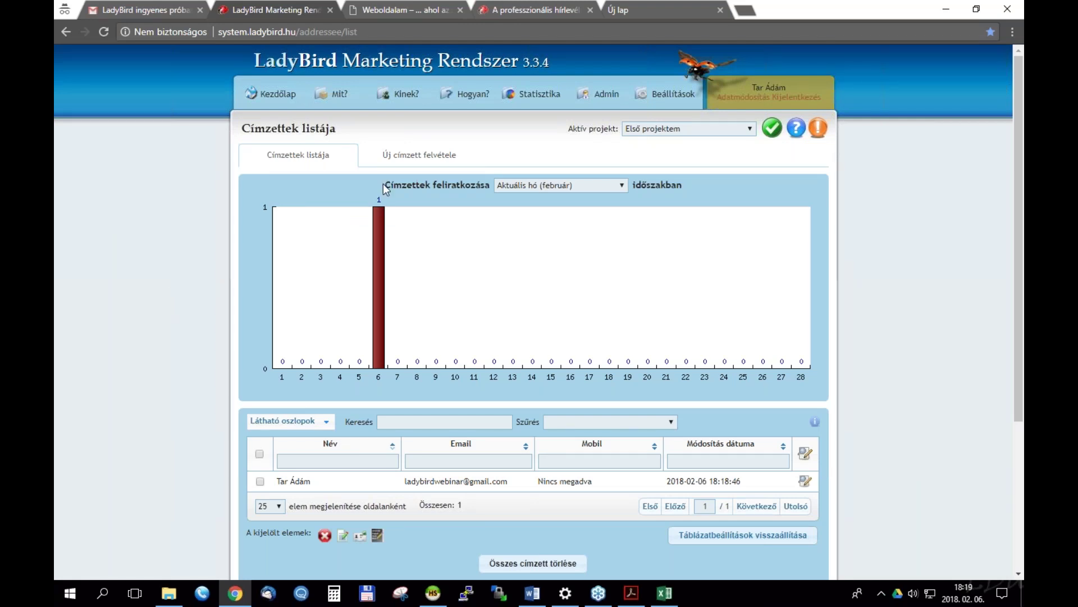
left_click_drag(372, 186, 493, 185)
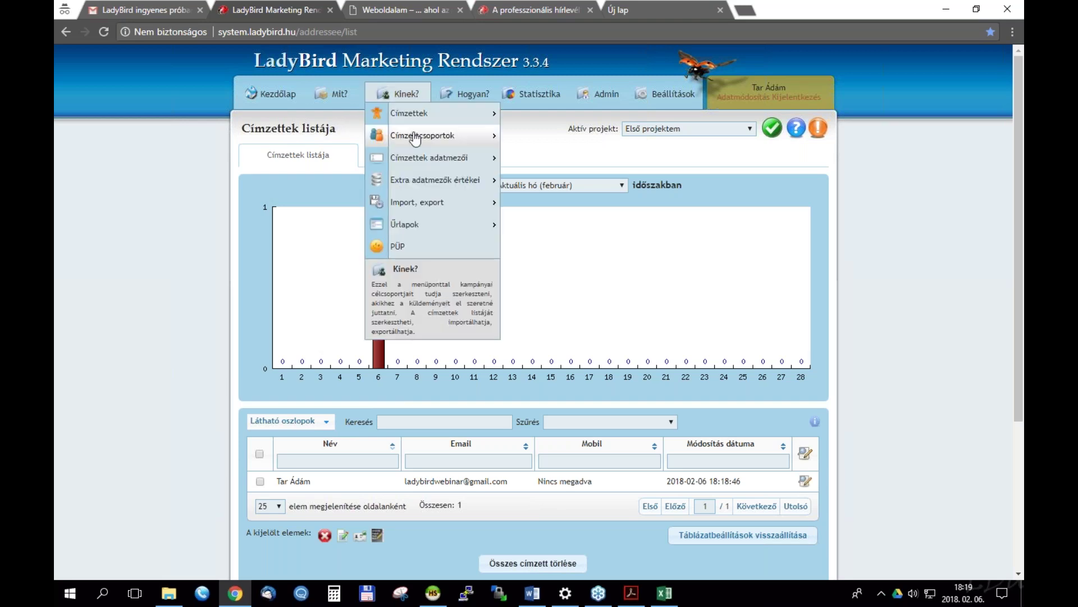
mouse_move(412, 137)
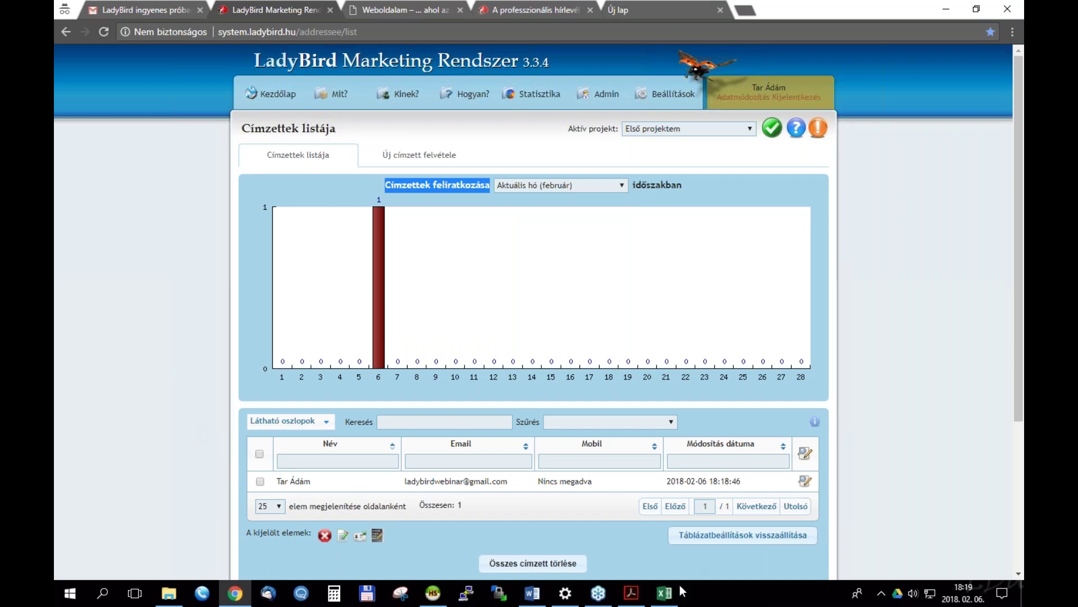
mouse_move(669, 602)
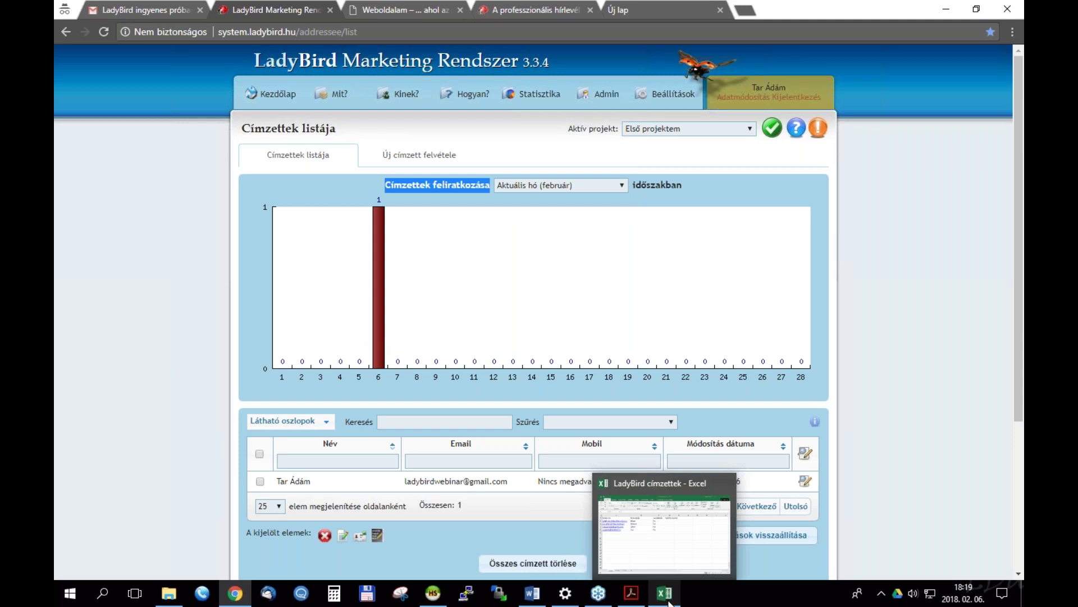
left_click(670, 602)
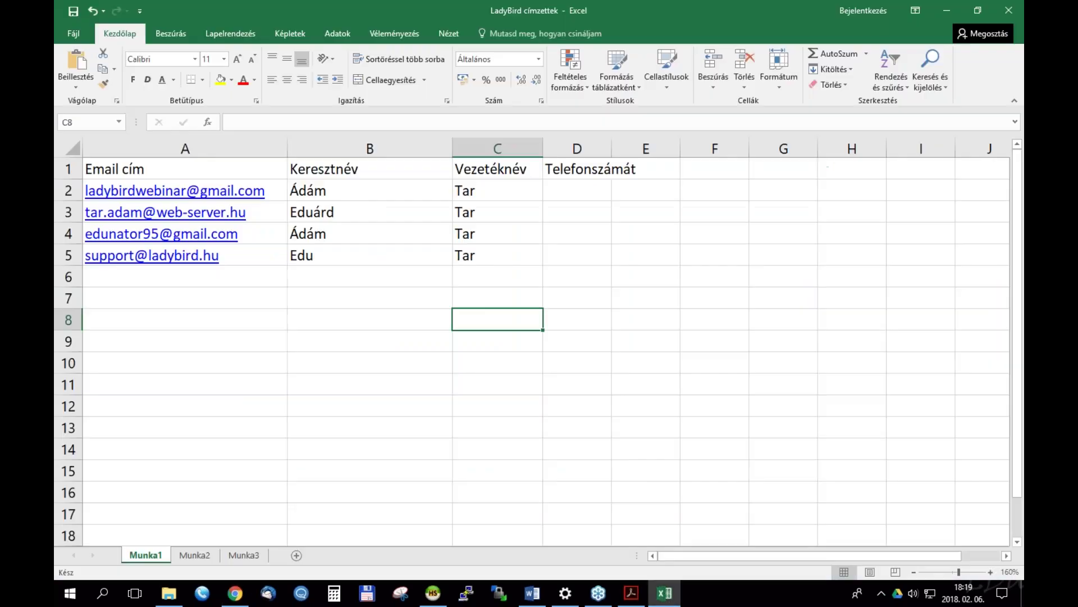
left_click(192, 282)
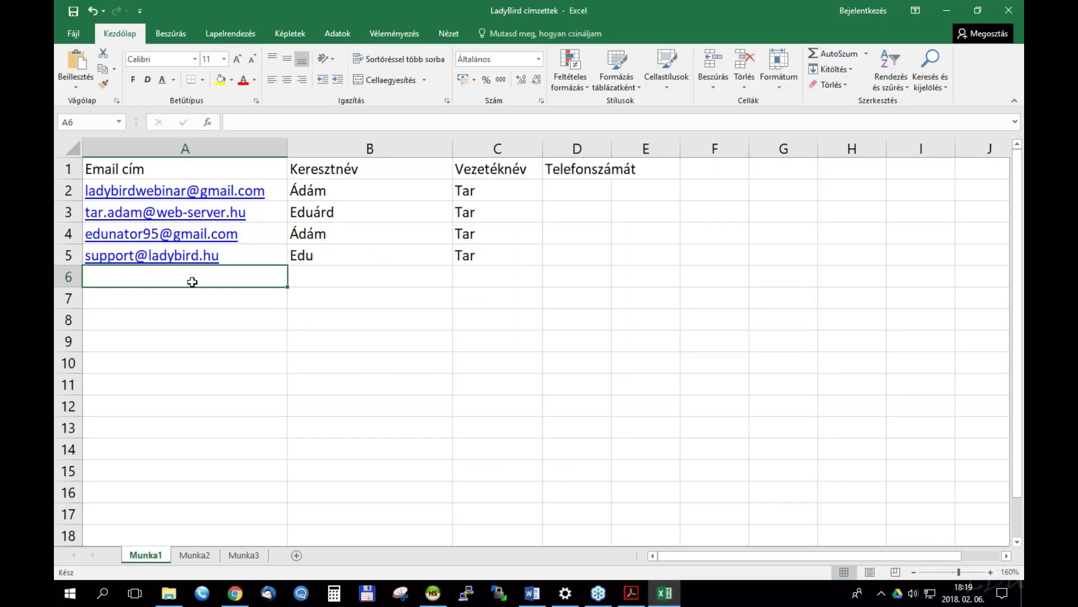
left_click_drag(281, 187, 277, 261)
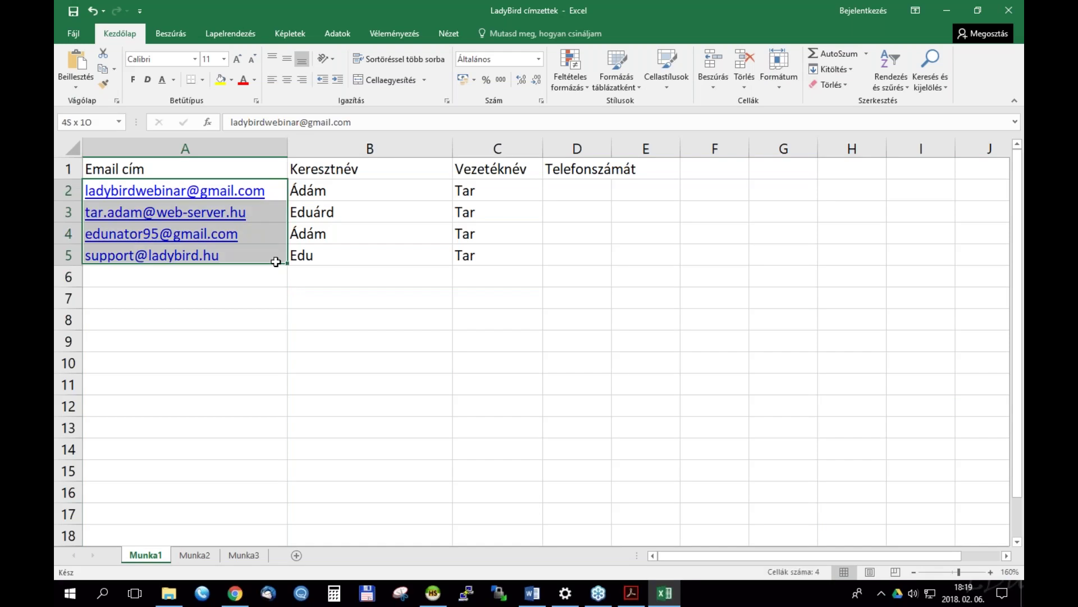
left_click(277, 314)
left_click(281, 258)
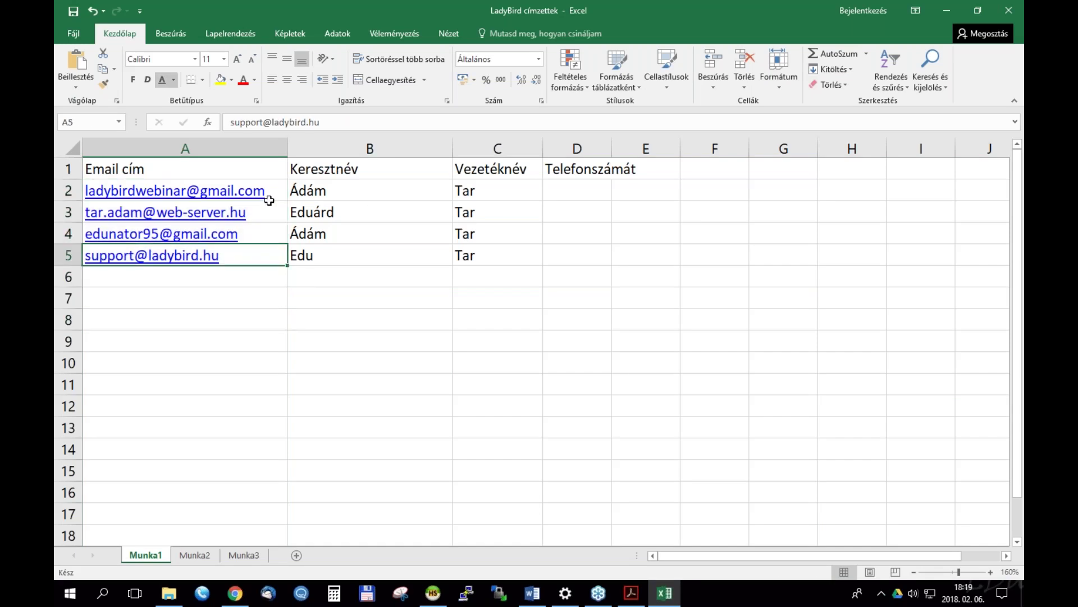
left_click(290, 191)
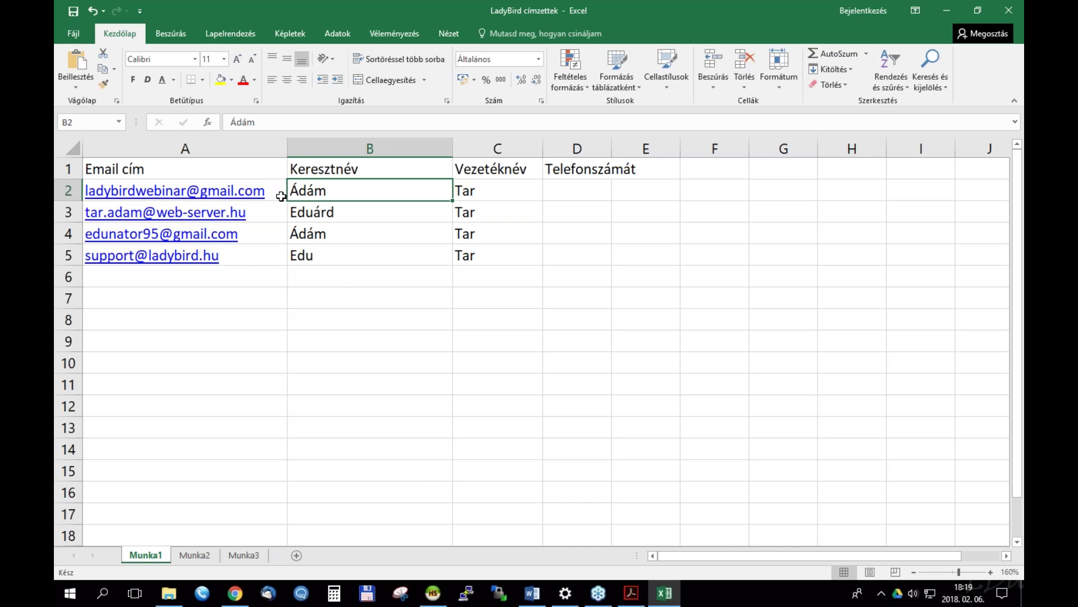
left_click(279, 196)
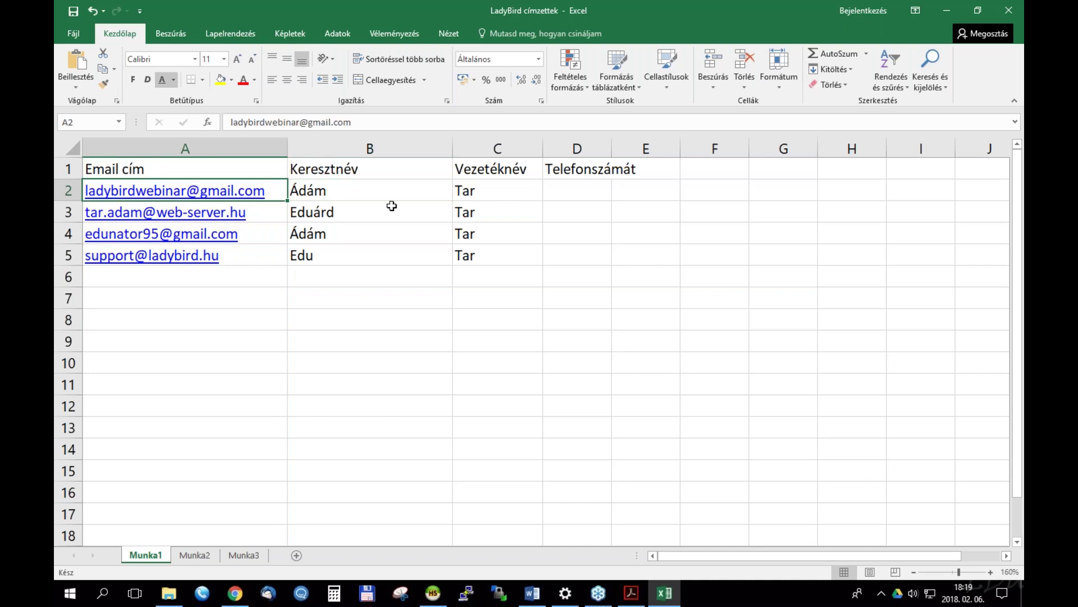
left_click(273, 258)
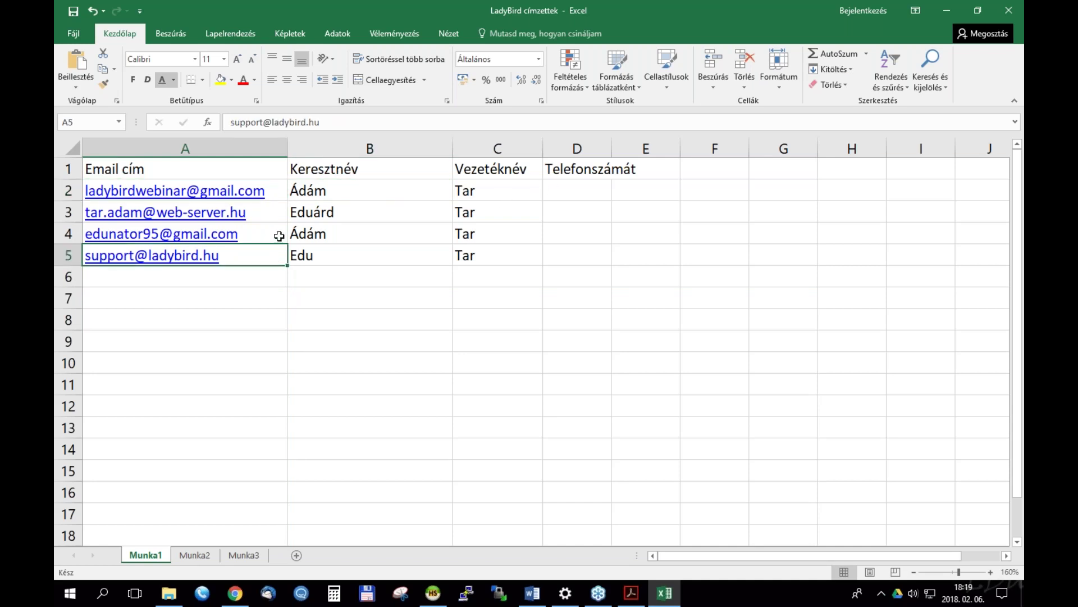
left_click(238, 599)
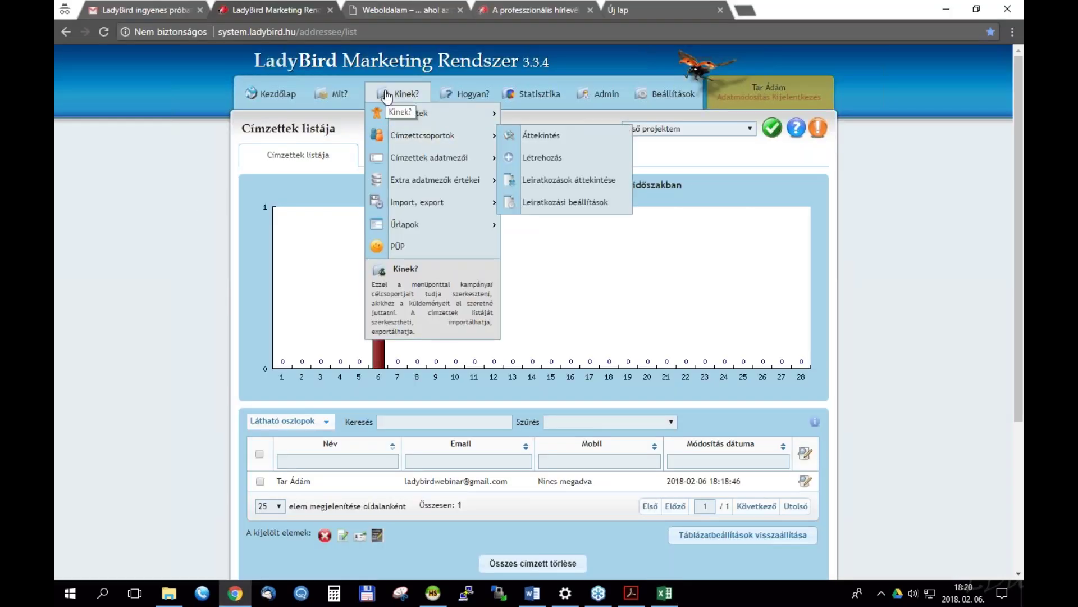
Step: Start a new import on the Új import tab and enter 'Táblázatból' as its Import neve
mouse_move(428, 211)
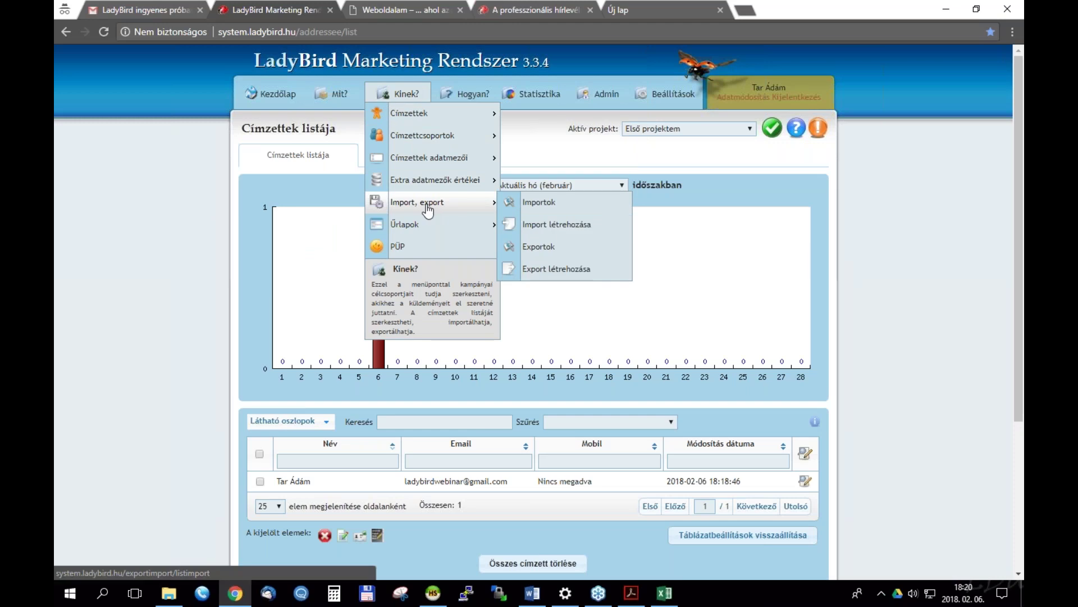
left_click(555, 225)
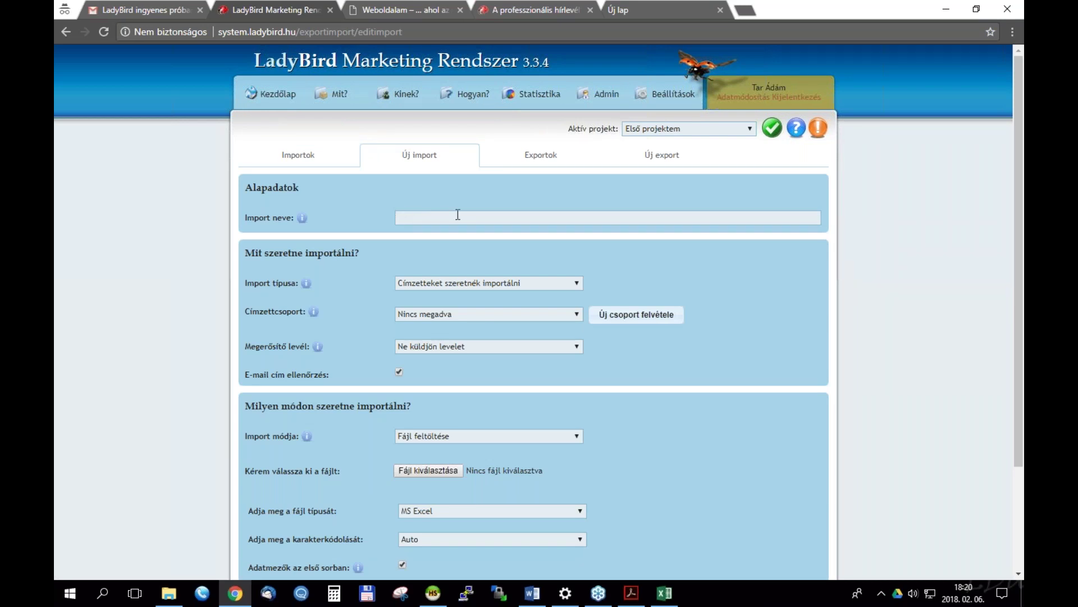
scroll(224, 219, "down", 1)
scroll(230, 225, "up", 1)
left_click(430, 218)
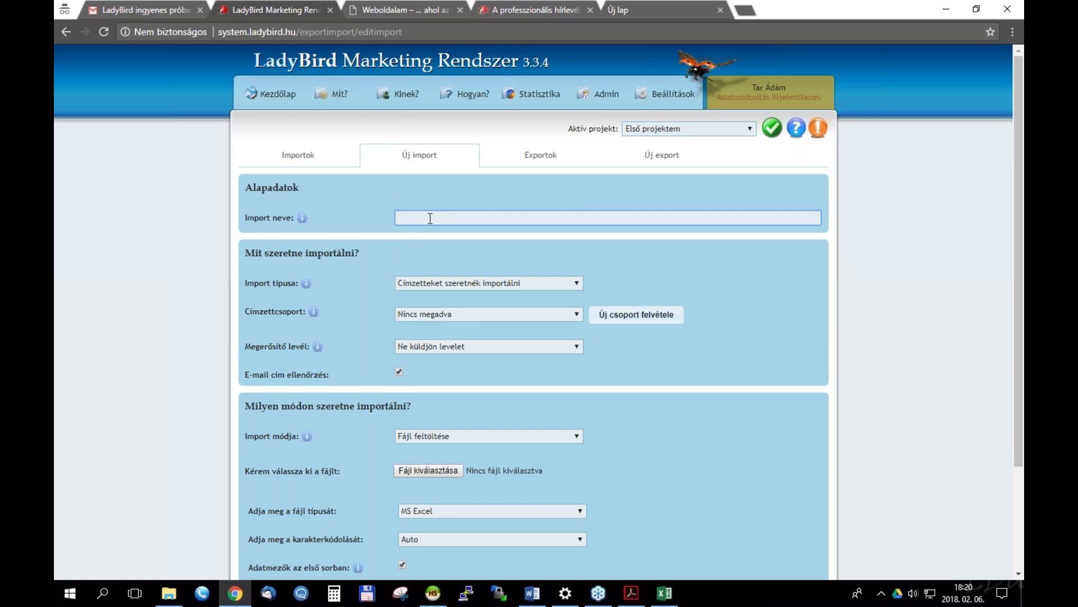
type("Táblázatból")
Step: Keep recipients as import type, add group Feliratkozók as target, and leave Ne küldjön levelet
left_click(467, 284)
left_click(466, 284)
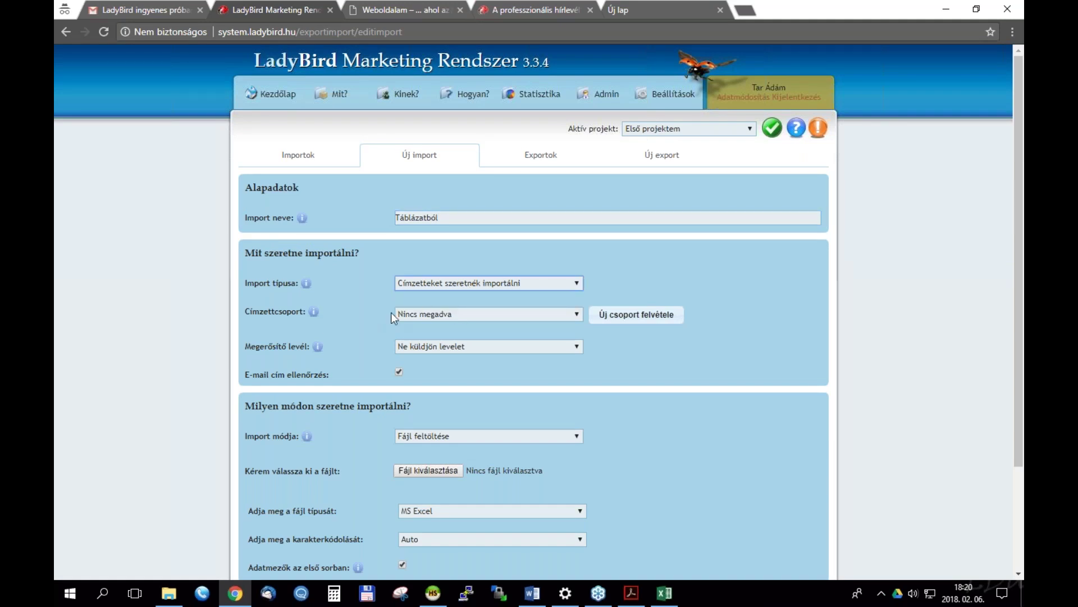
left_click(449, 315)
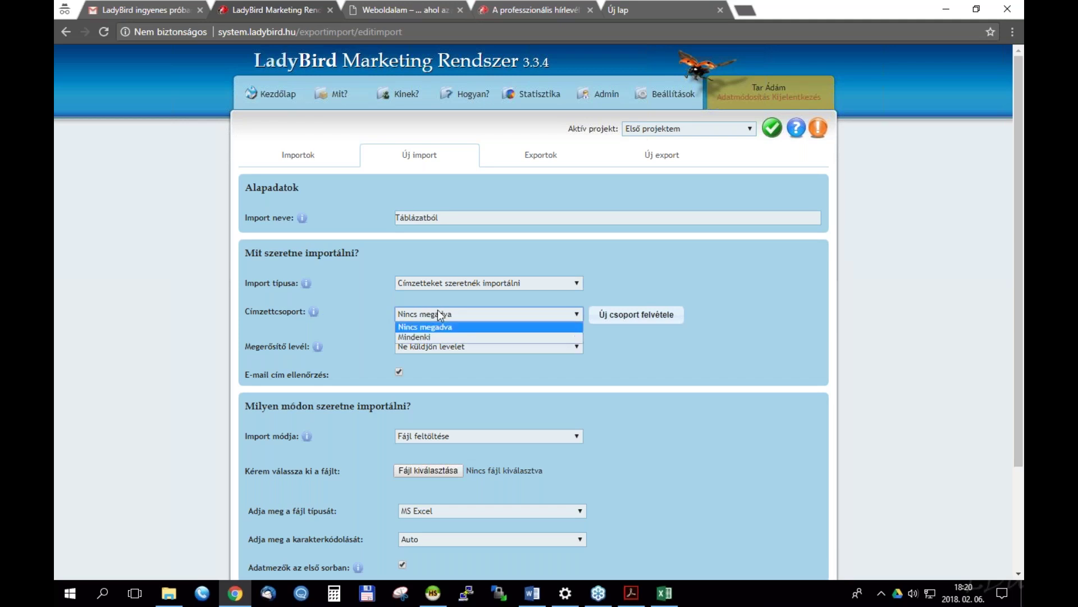
left_click(464, 315)
left_click(653, 315)
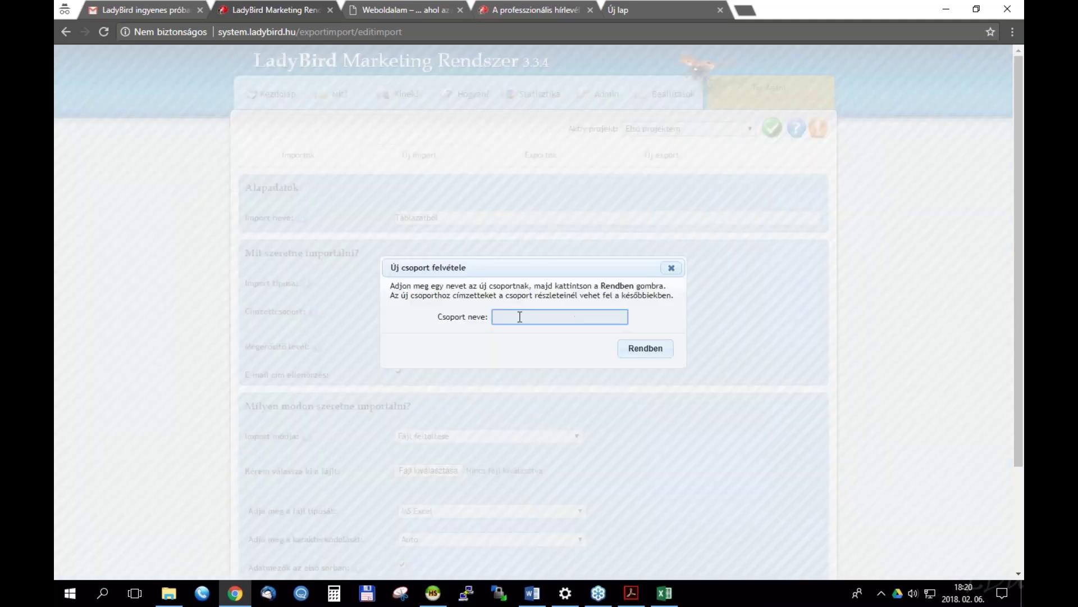
type("Feliratkozók")
left_click(646, 348)
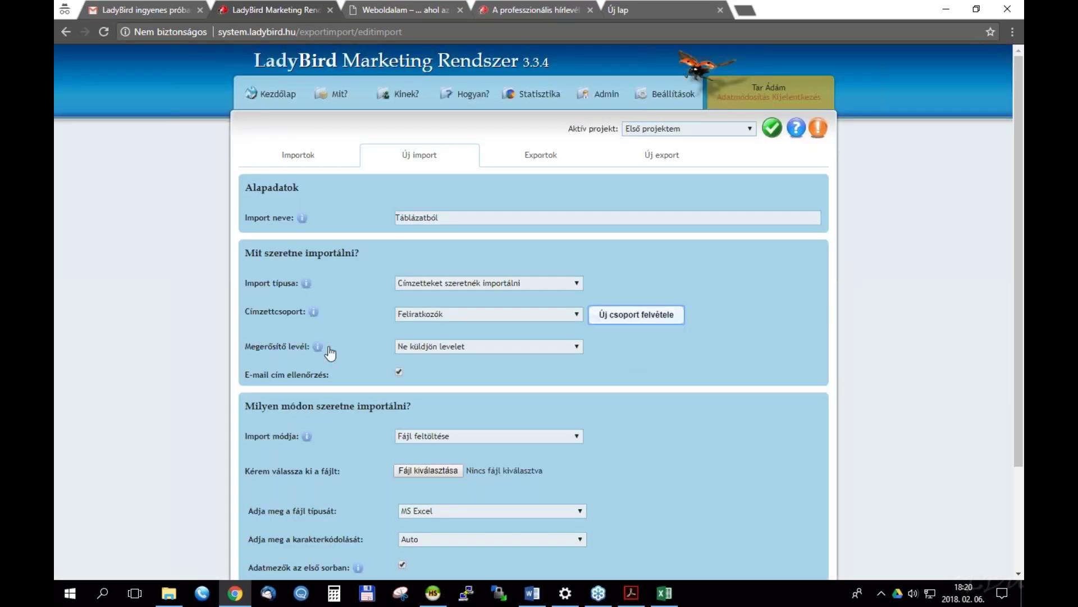
left_click(462, 347)
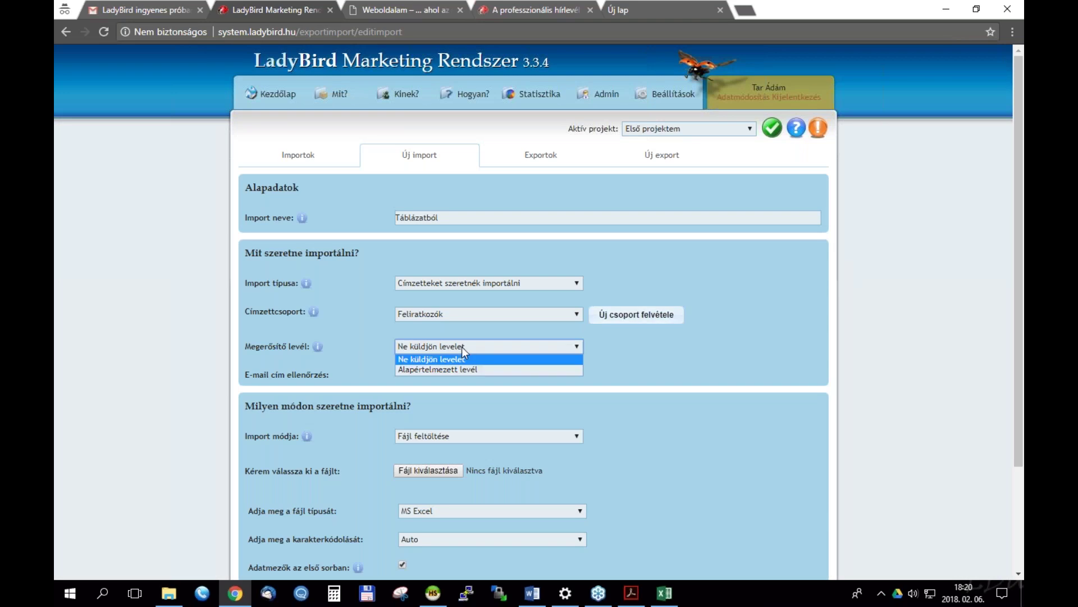
left_click(462, 346)
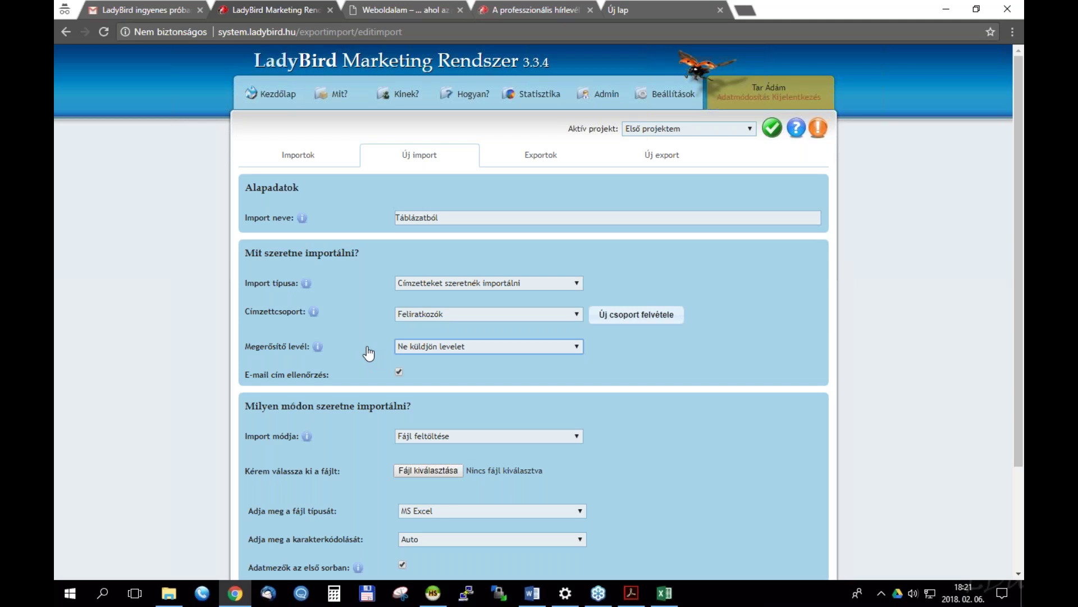
Step: Keep Fájl feltöltése as the import method and view its help text
scroll(368, 353, "down", 1)
left_click(445, 367)
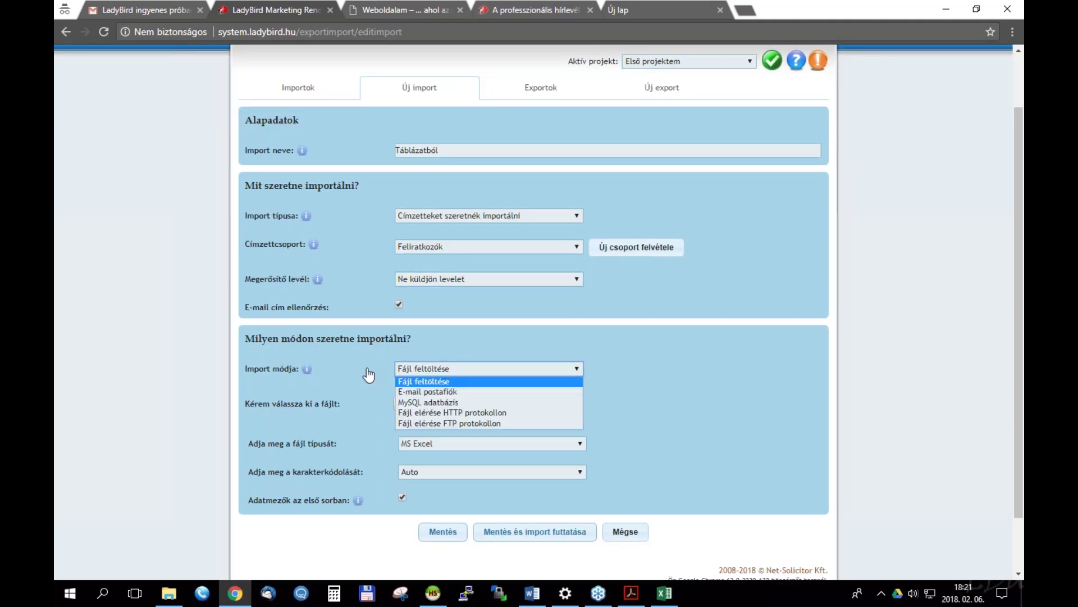
left_click(432, 366)
left_click(431, 366)
left_click(412, 371)
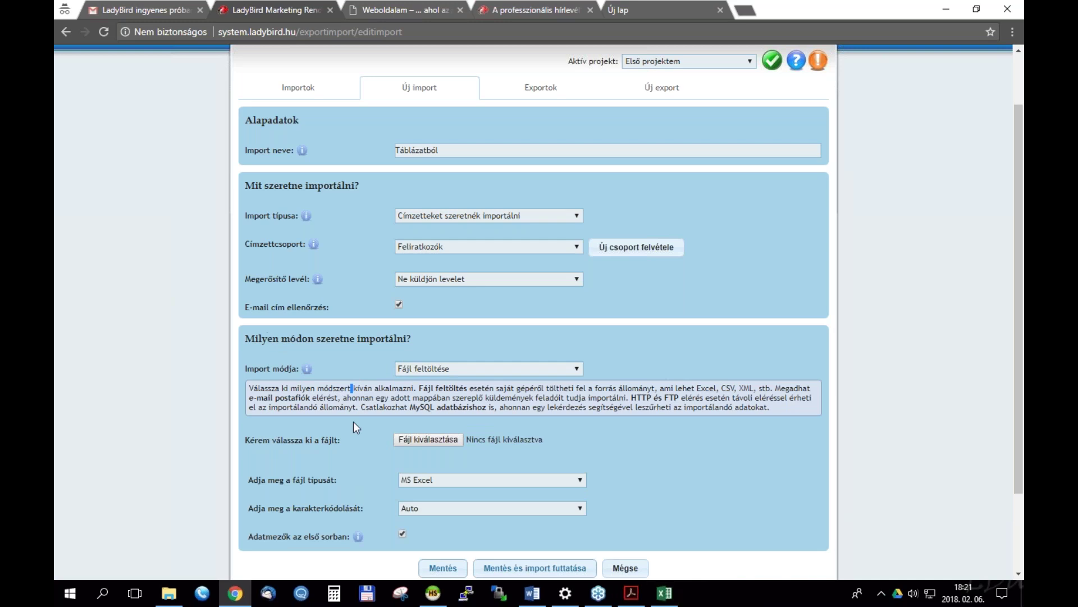
Step: Attach LadyBird címzettek from Letöltések as the source, keeping MS Excel as file type
left_click(423, 439)
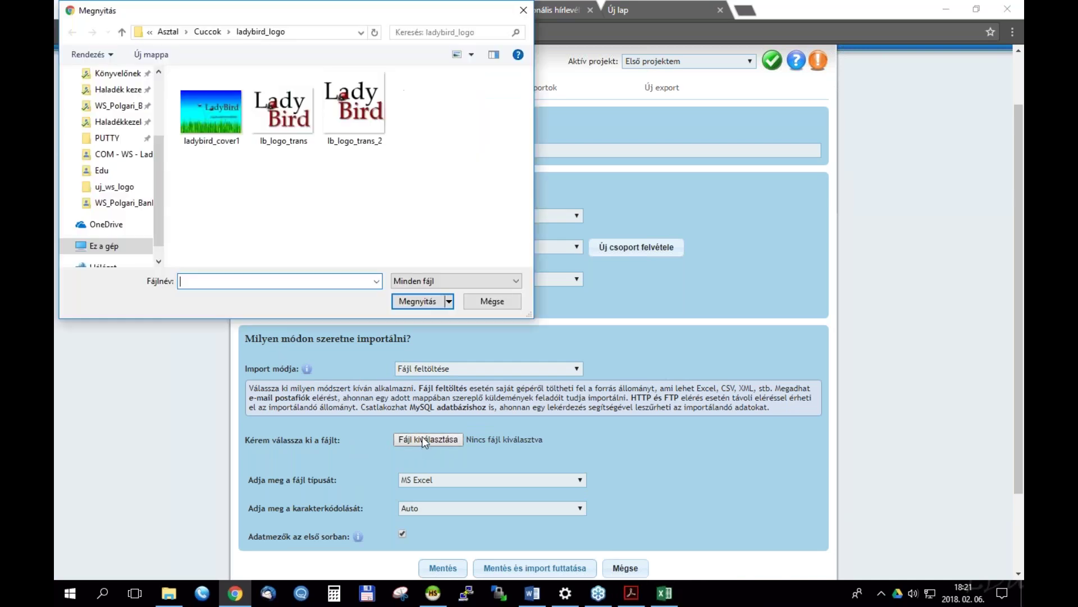
scroll(107, 168, "up", 2)
left_click(112, 116)
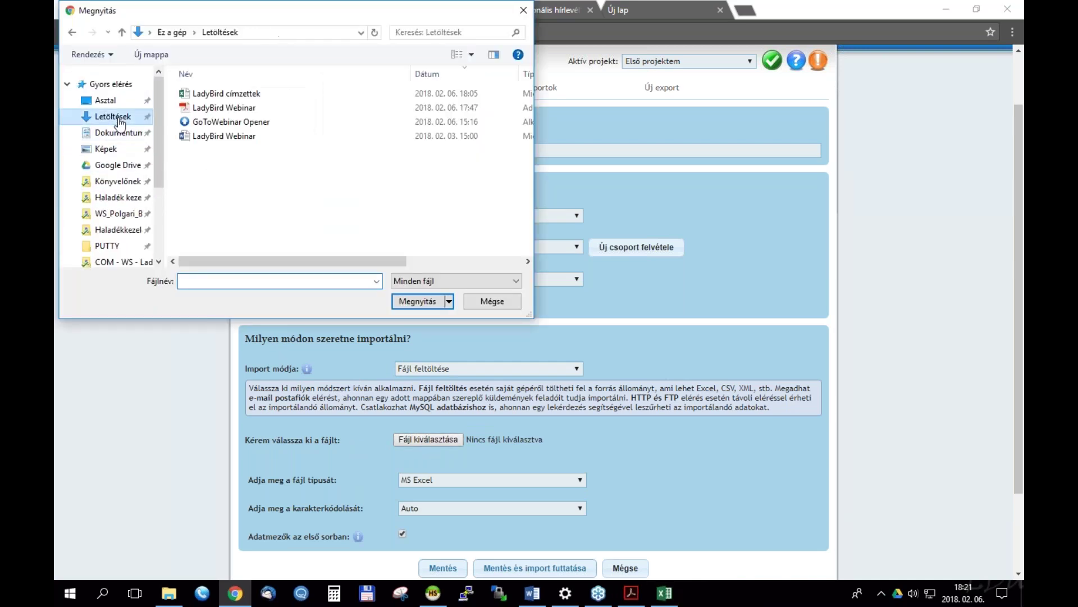
double_click(228, 96)
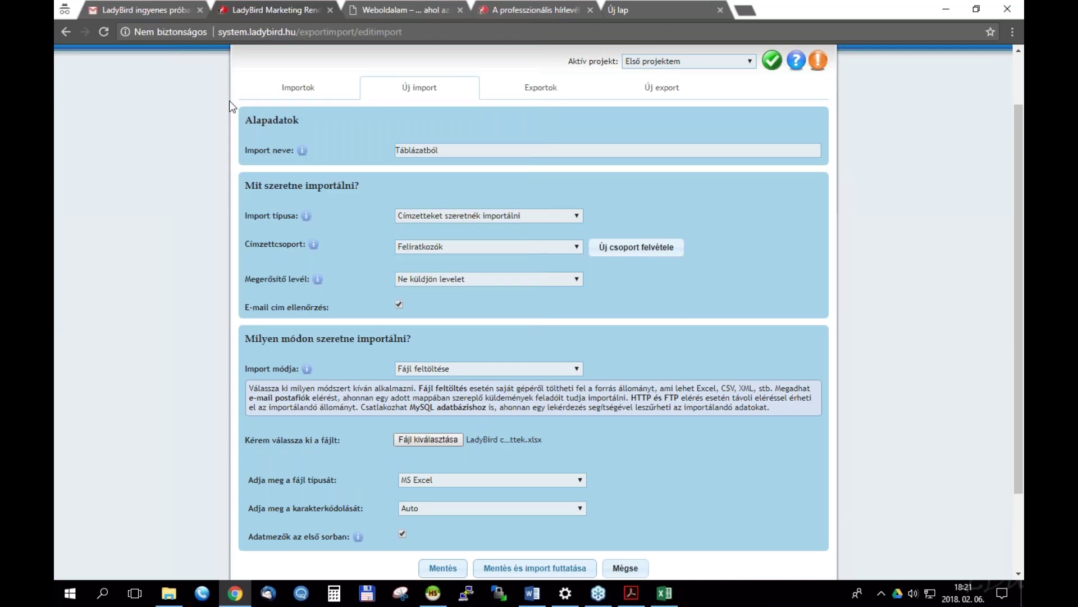
scroll(242, 236, "down", 3)
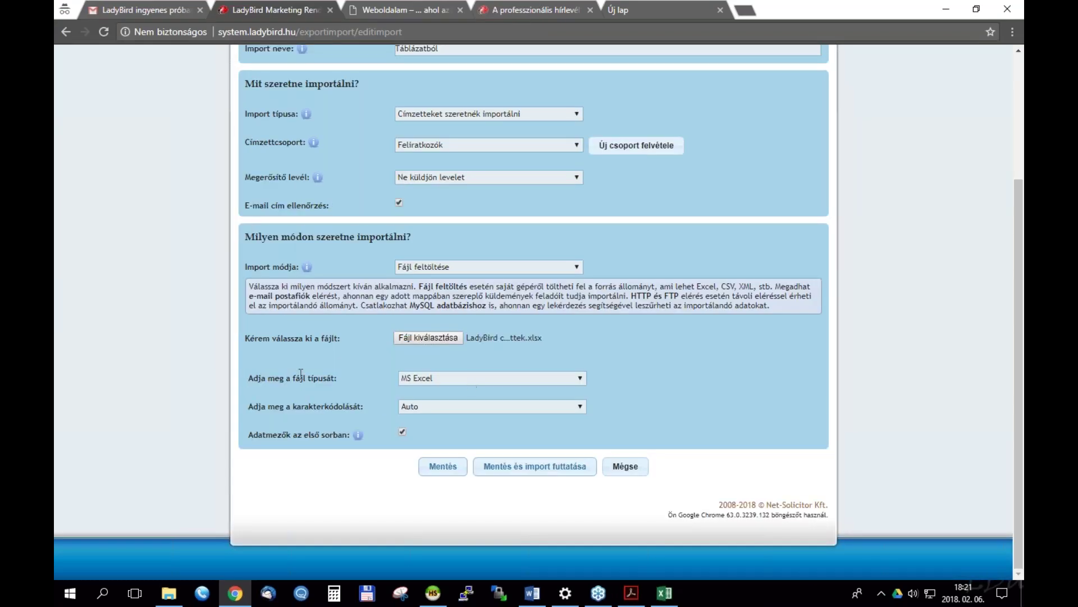
left_click(448, 379)
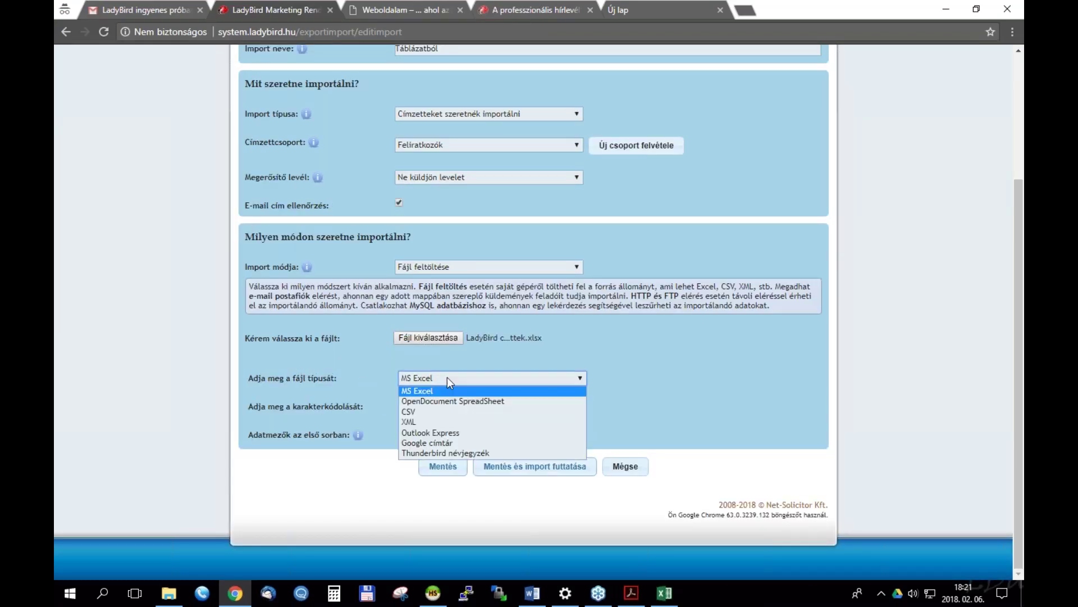
left_click(445, 377)
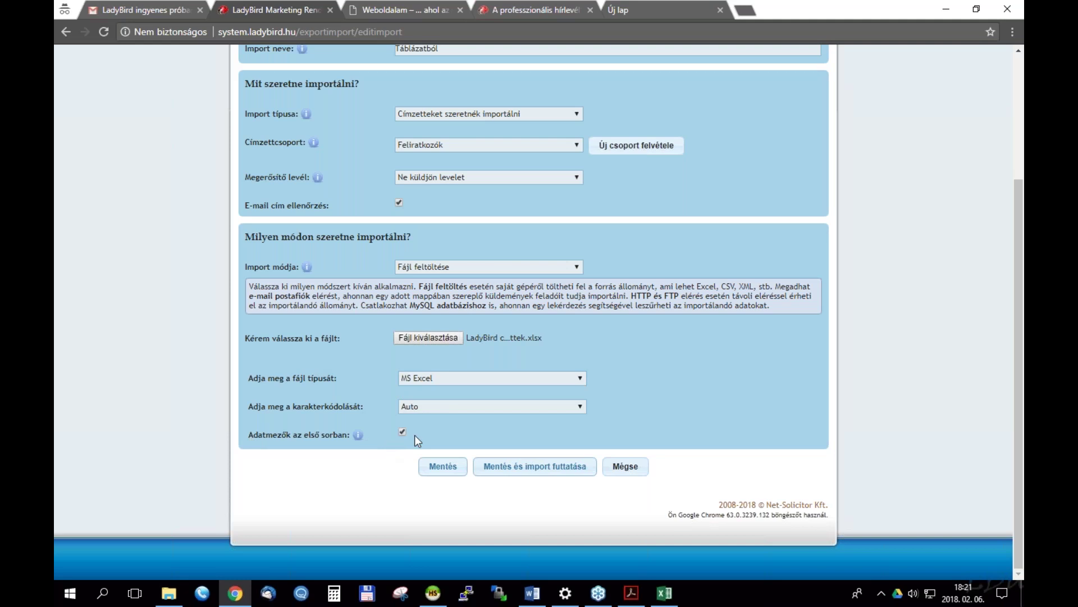
left_click(664, 592)
Step: Inspect Excel's header row A1:E1, from Email cím to Keresztnév, then go back to the import form
left_click(263, 282)
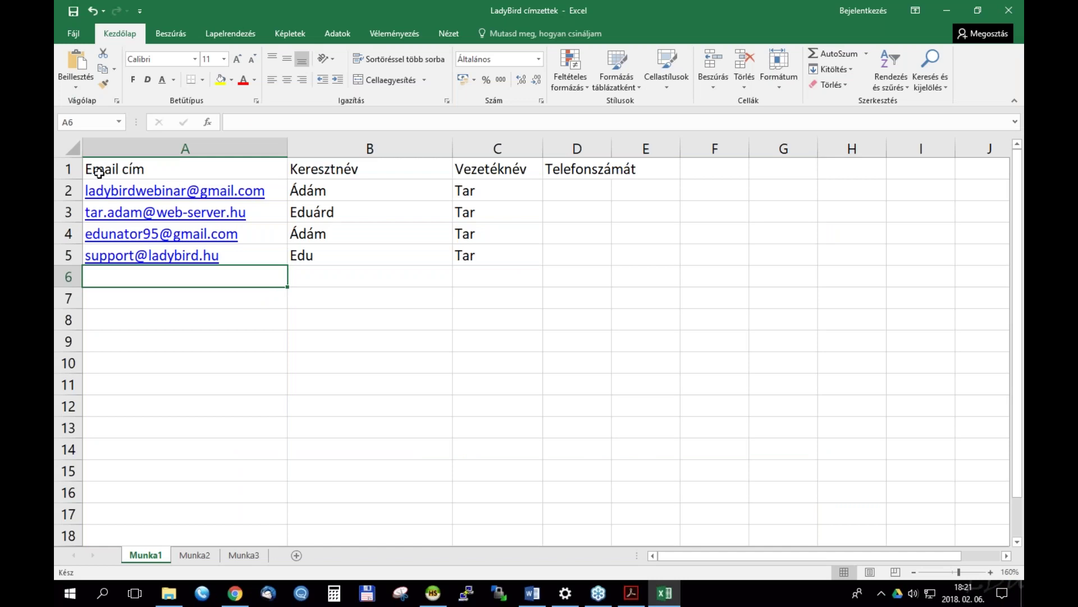
left_click(97, 170)
left_click_drag(106, 172, 653, 174)
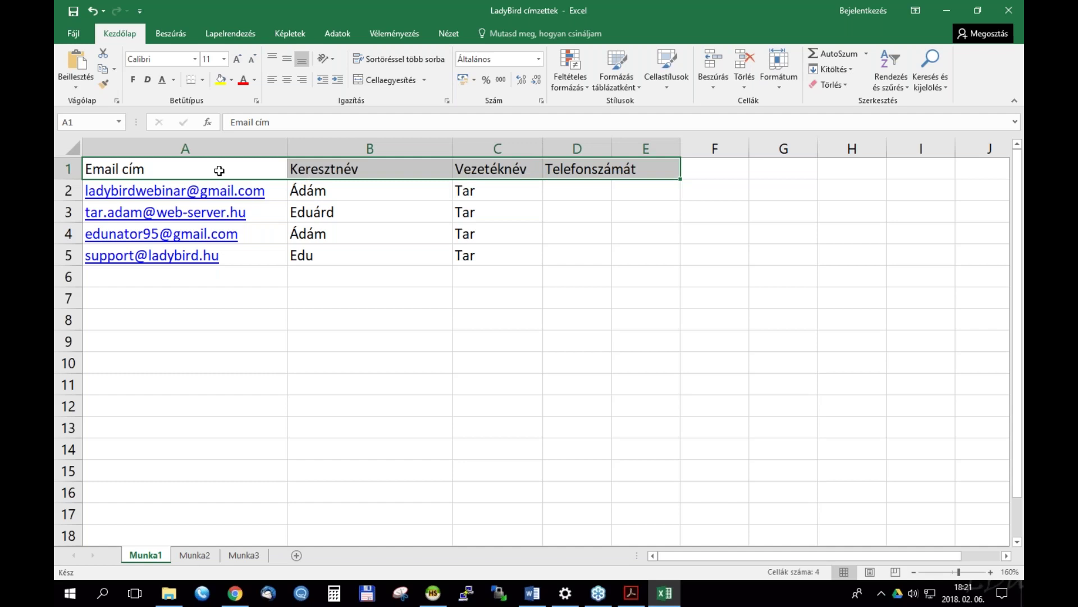
left_click(191, 169)
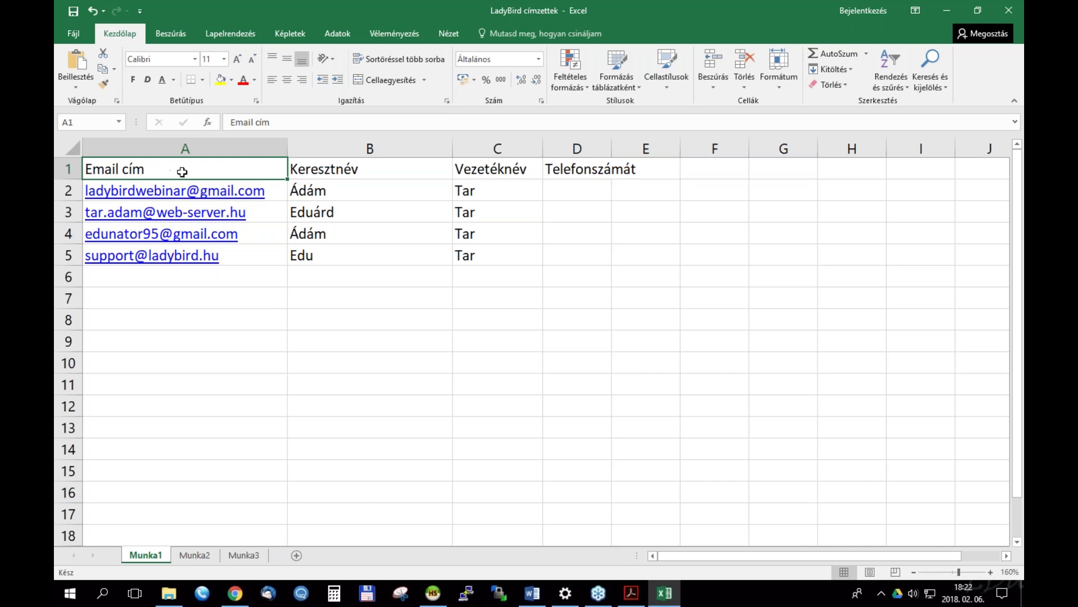
left_click_drag(190, 278, 177, 384)
left_click(354, 169)
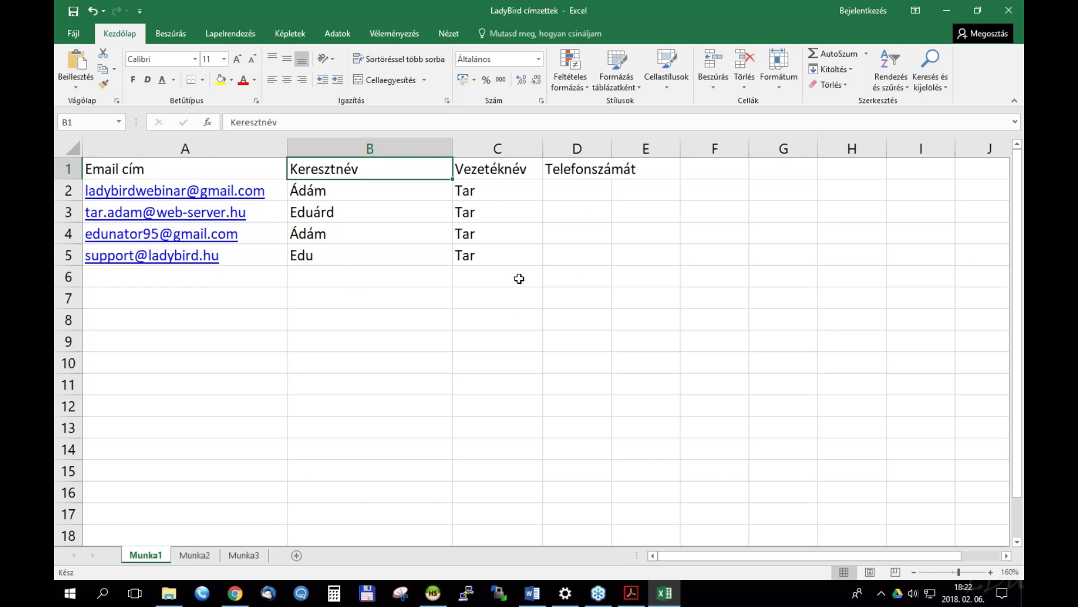
left_click(235, 597)
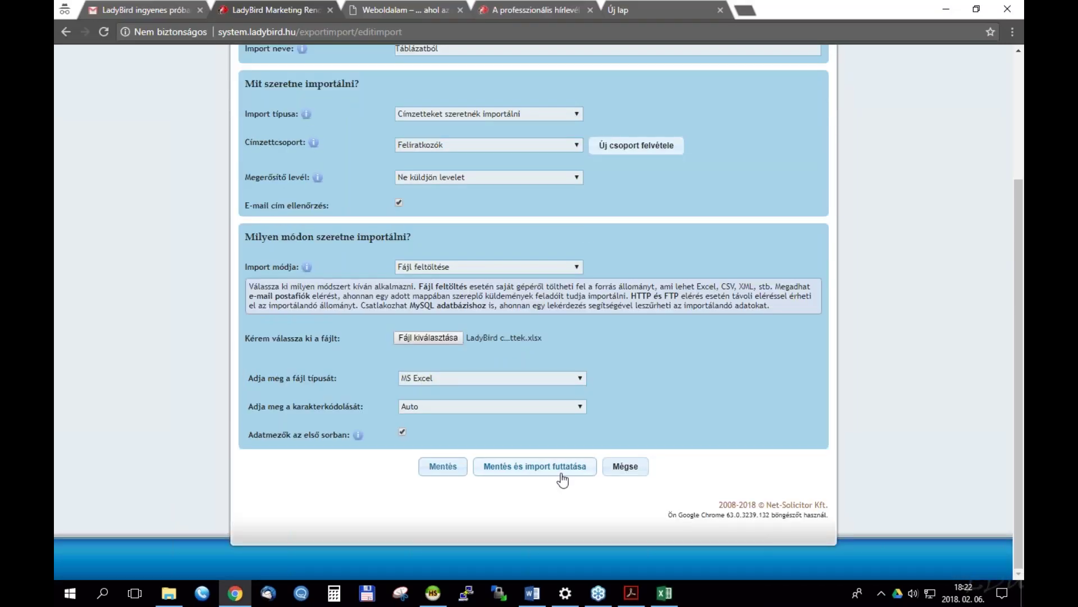
Step: Save and run the Táblázatból import, continuing with the Munka1 sheet selected
left_click(572, 475)
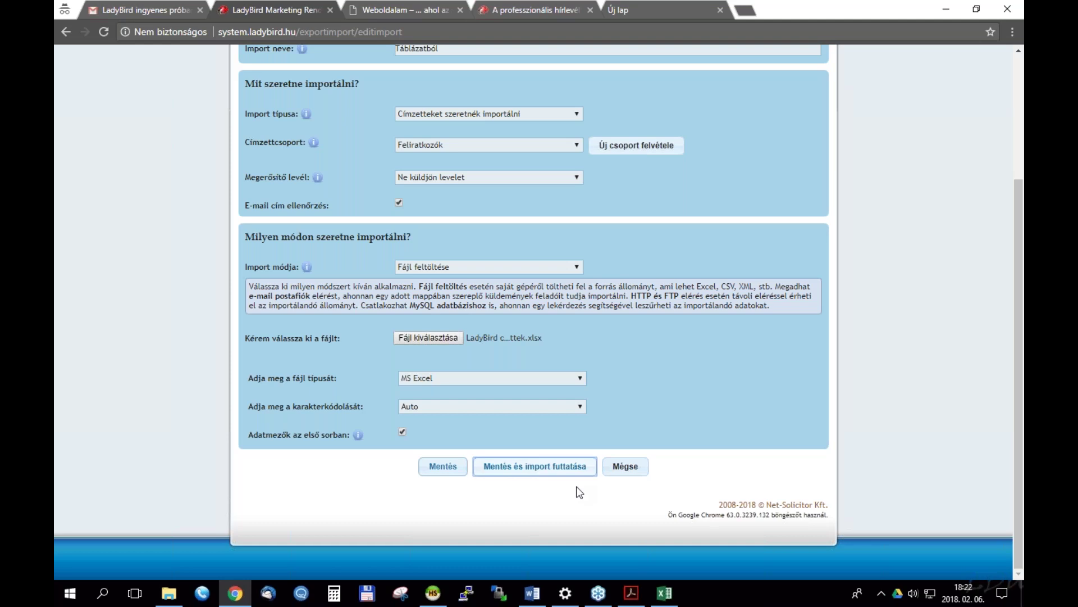
left_click(569, 475)
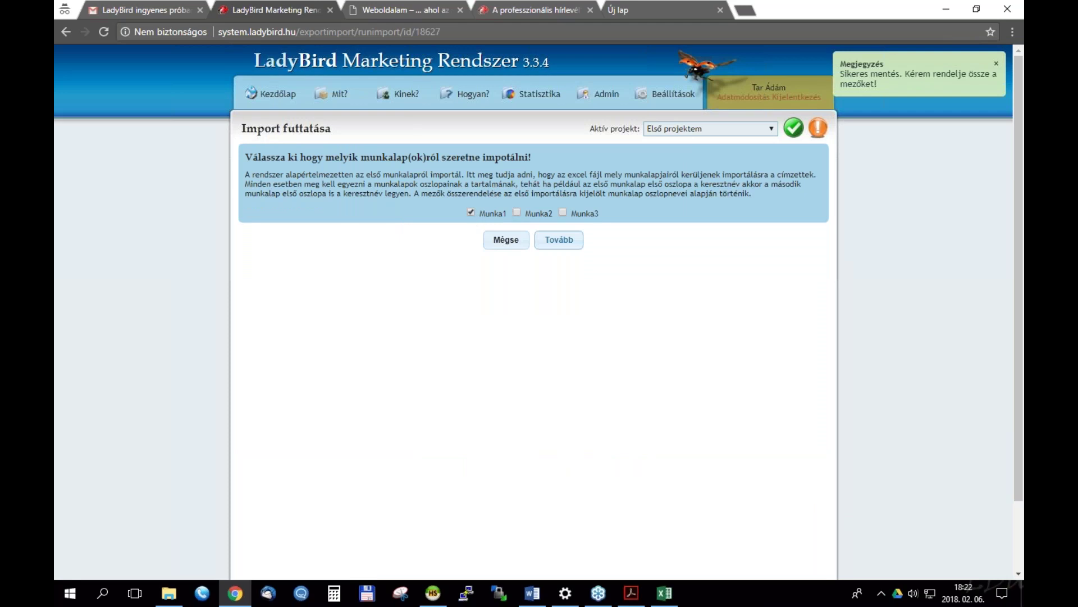
left_click(573, 243)
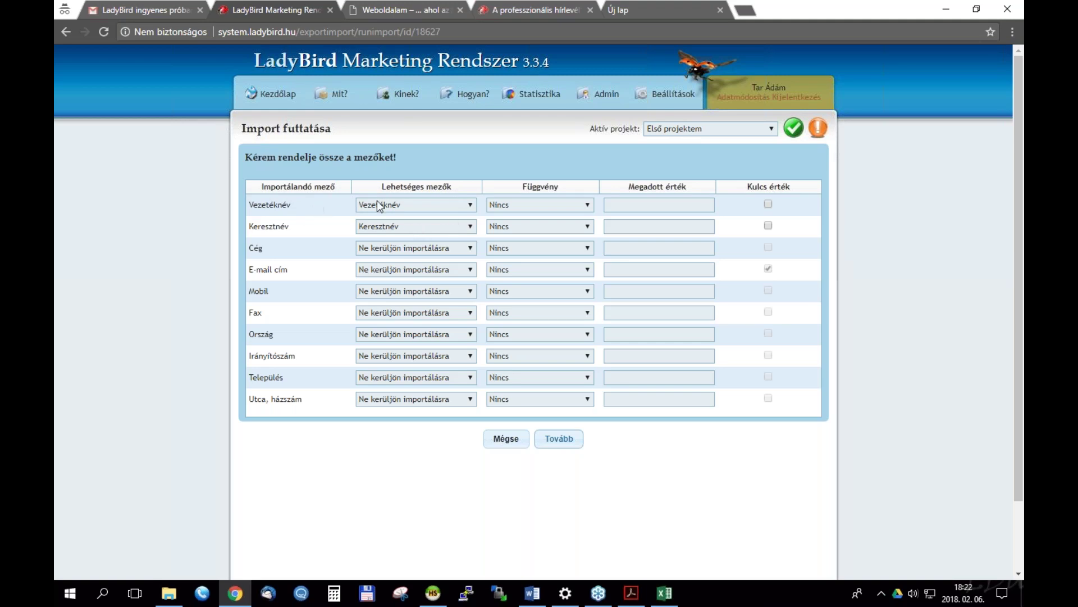
Step: Keep the Vezetéknév and Keresztnév mappings, map E-mail cím to Email cím, and continue
left_click(415, 207)
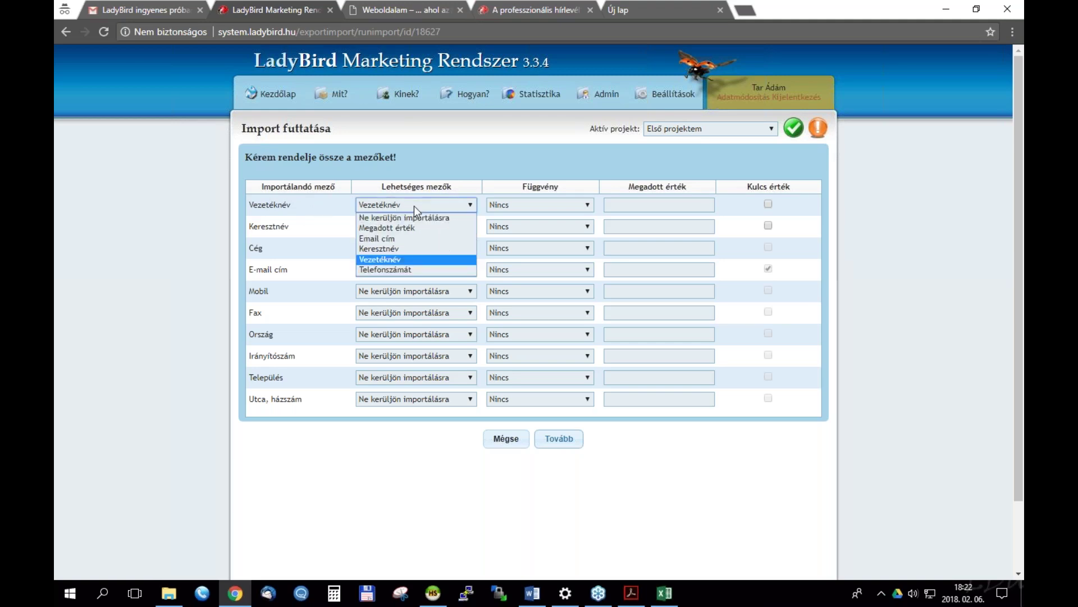
left_click(413, 206)
left_click(399, 228)
left_click(397, 232)
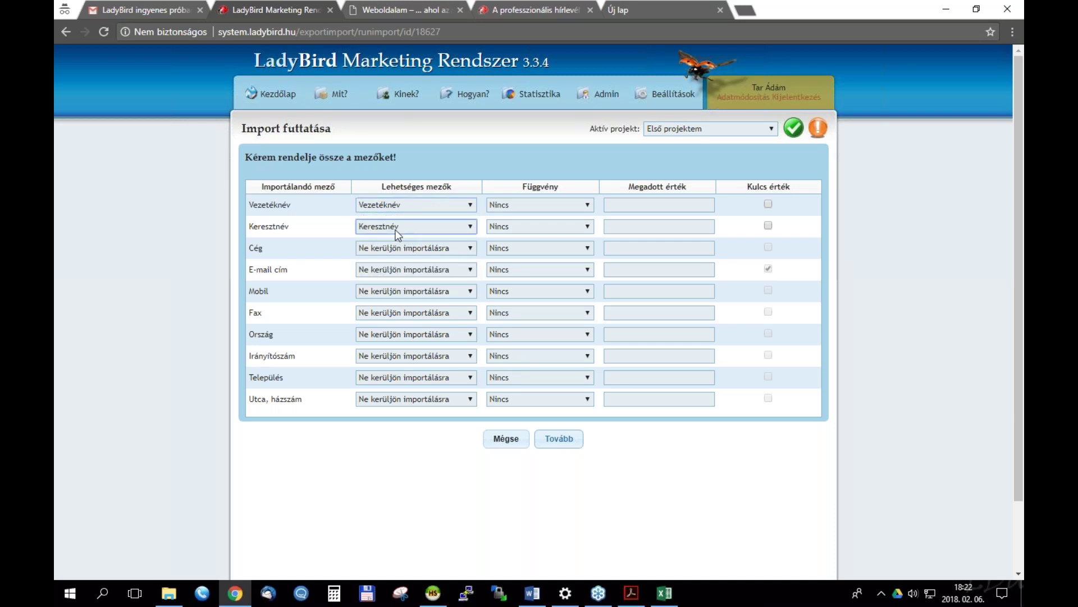
left_click(413, 268)
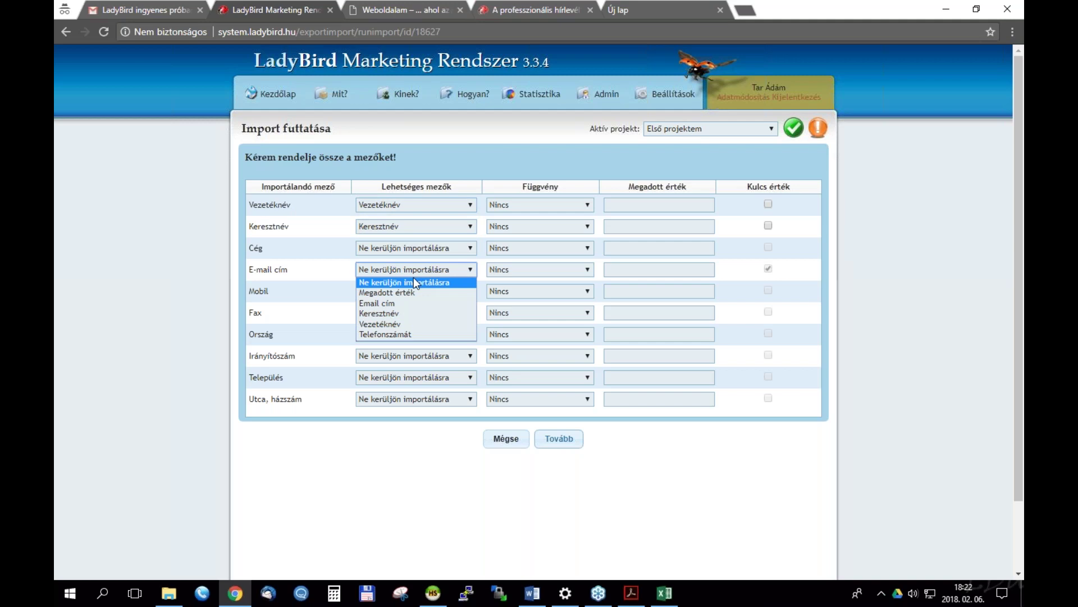
left_click(379, 304)
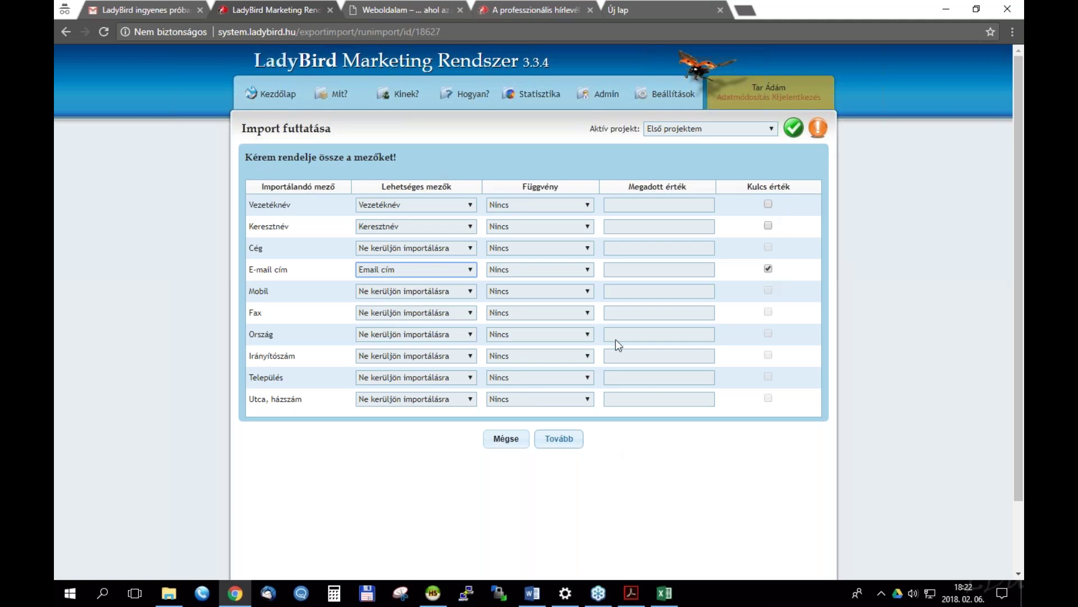
left_click(560, 439)
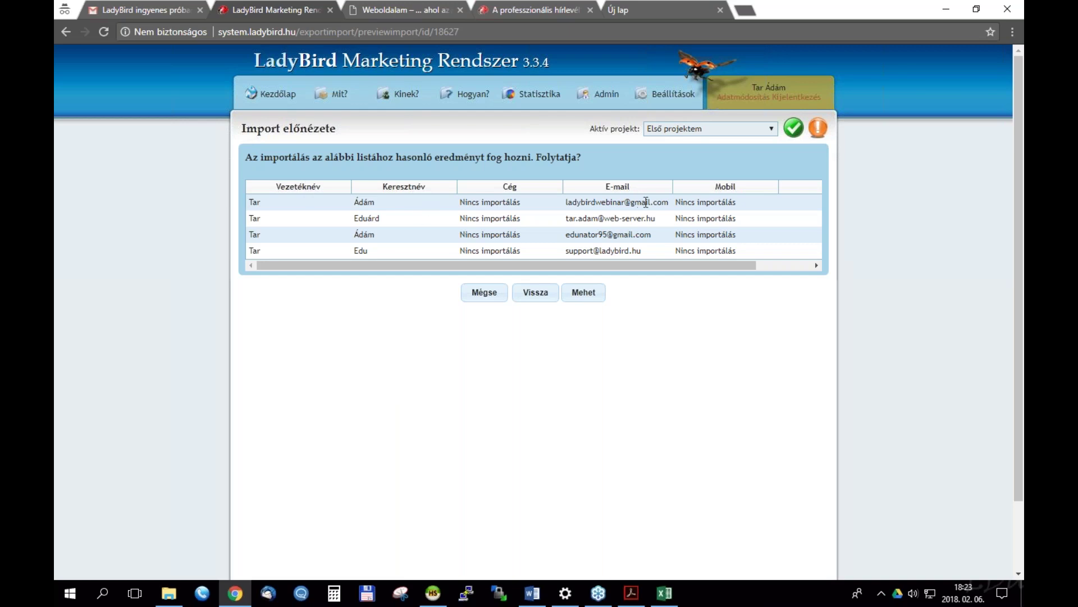
Step: Start the import with Mehet, then check and close the background activities list
left_click(592, 297)
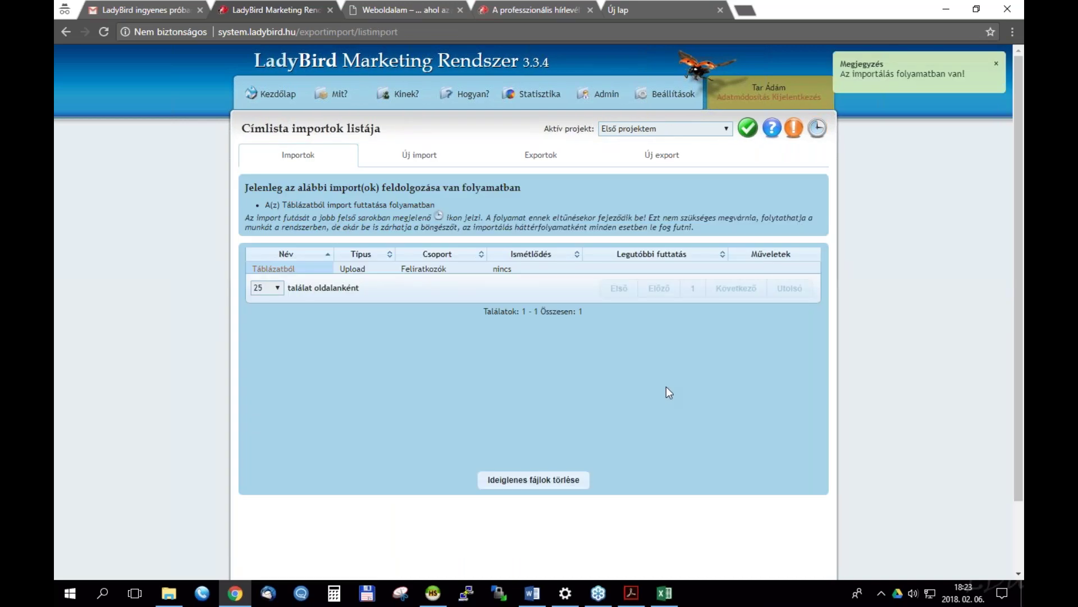
left_click(818, 130)
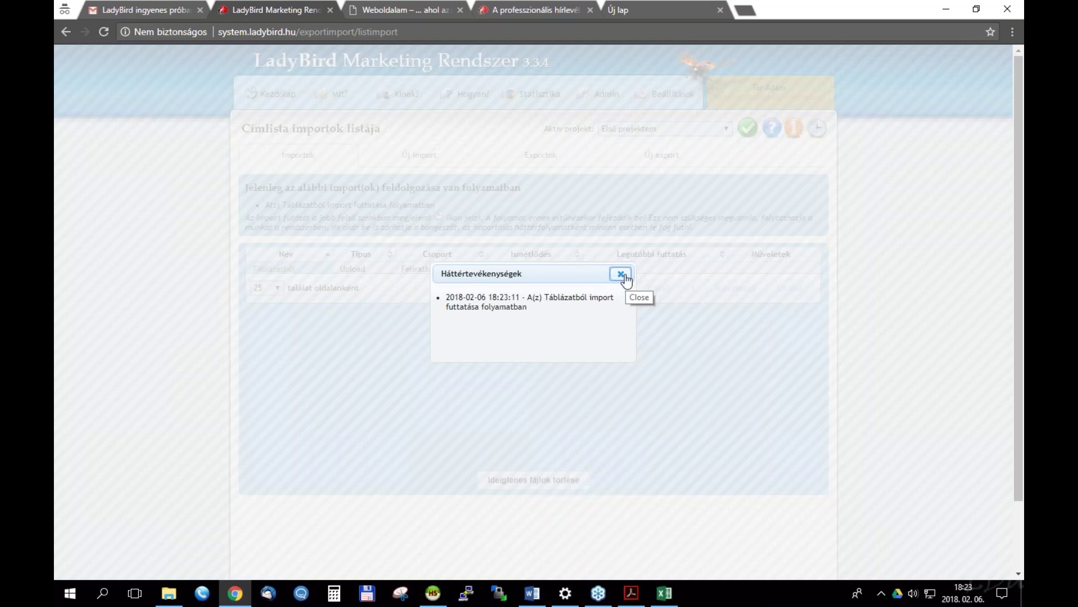
left_click(621, 275)
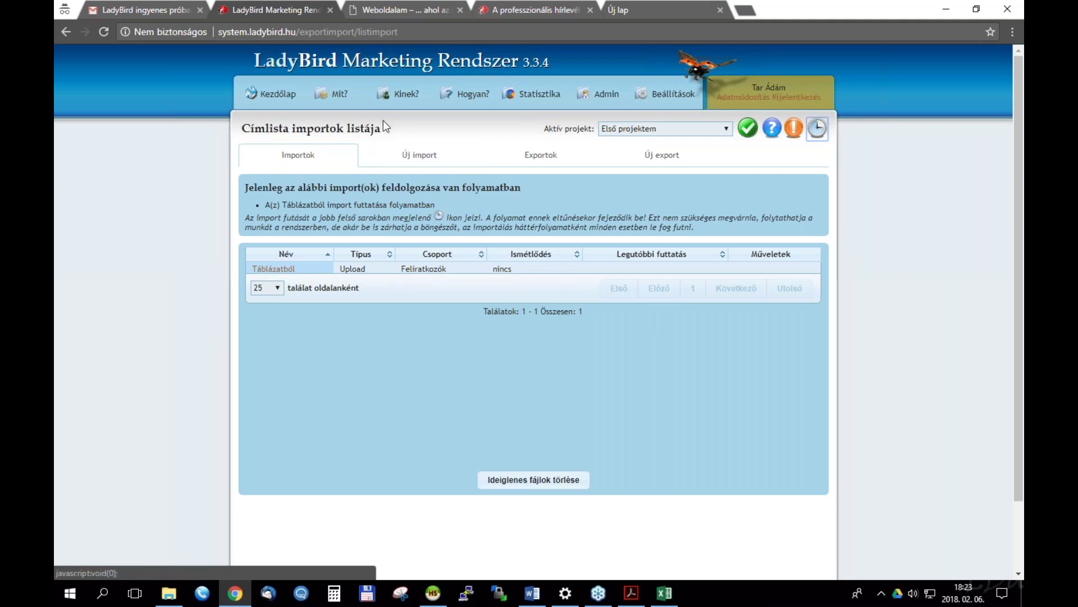
mouse_move(334, 94)
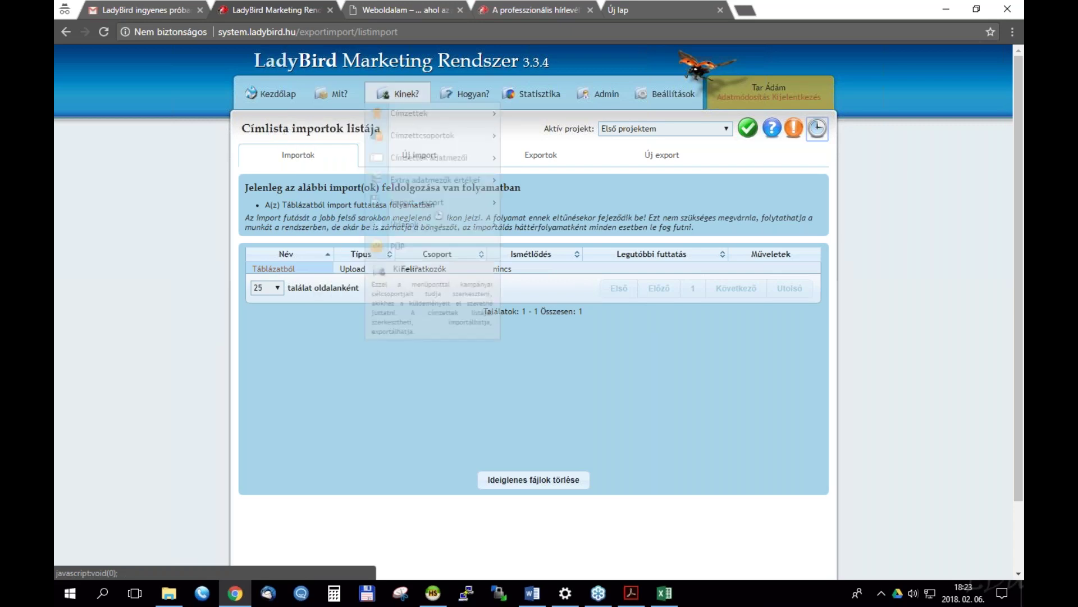
Step: Reload the Weboldalam site with F5 and choose Testreszabás in the admin bar
left_click(406, 15)
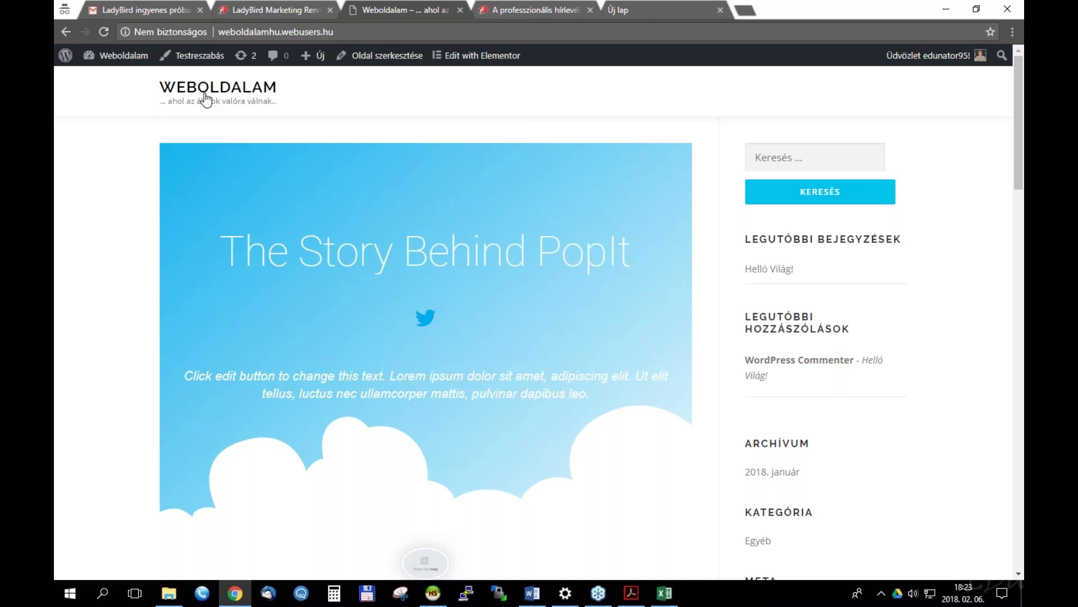
key("F5")
left_click_drag(738, 219, 753, 210)
left_click(199, 55)
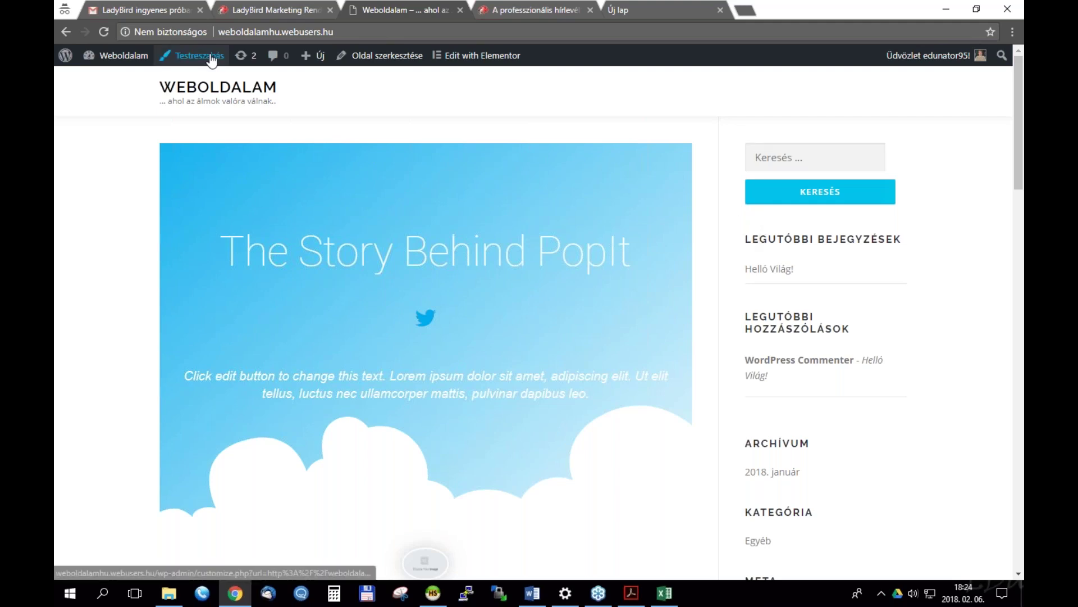
Step: Back in LadyBird, start a new form via Kinek? > Űrlapok > Űrlap létrehozása
left_click(284, 2)
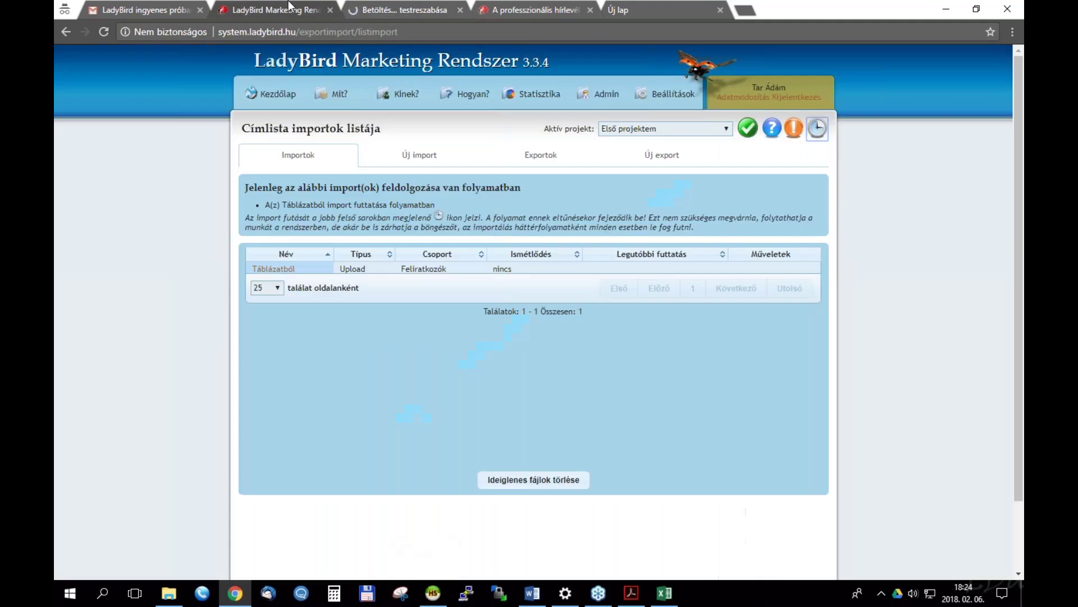
left_click(407, 93)
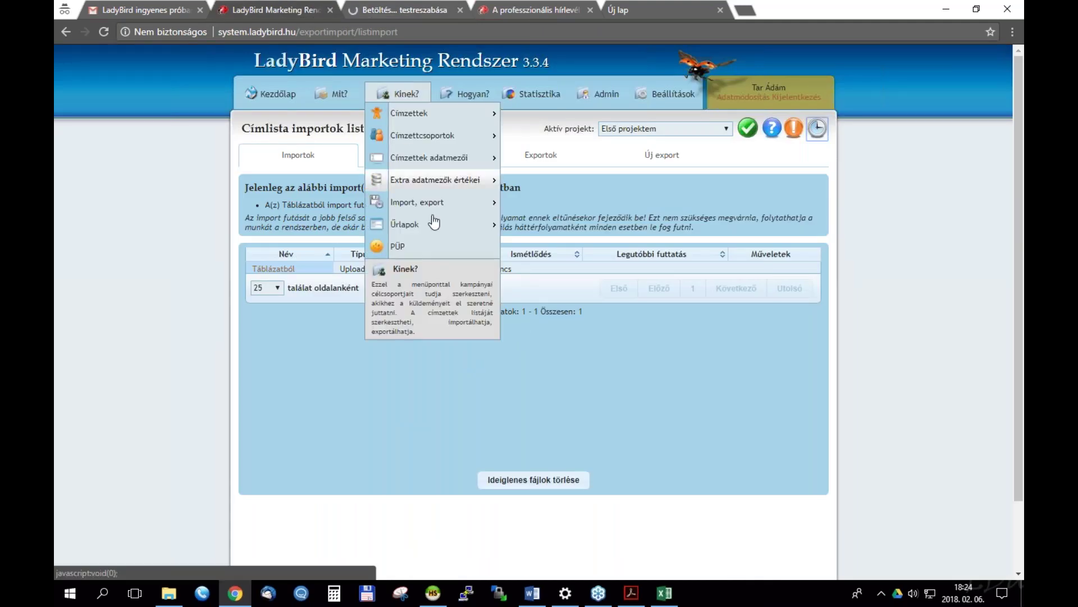
mouse_move(437, 234)
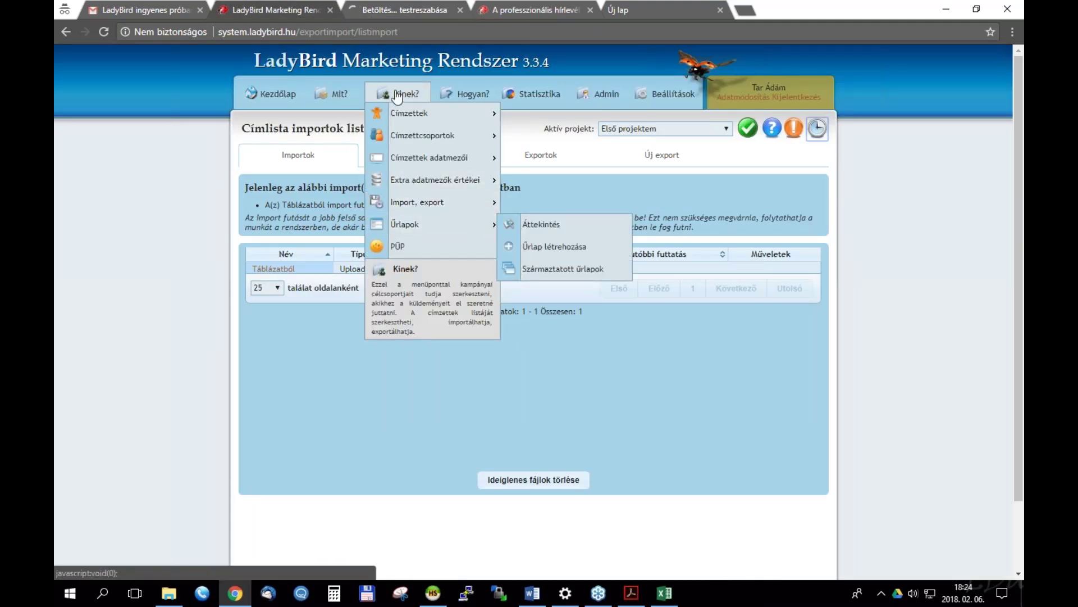
left_click(537, 248)
Step: Name the form Feliratkozás, drop the Cég field, and save it to derive a new form
left_click(432, 218)
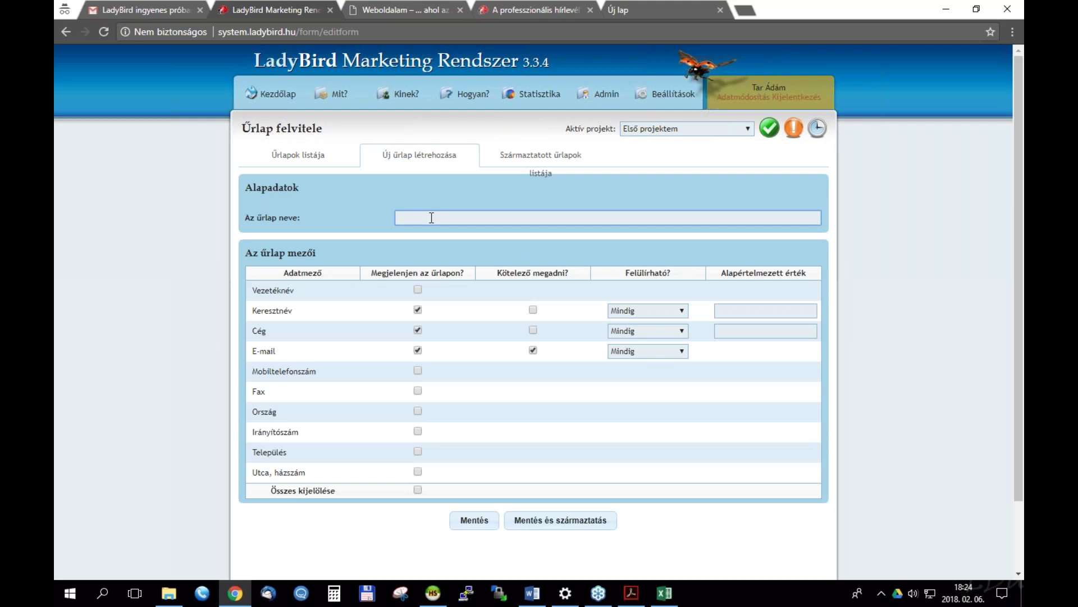
type("Feliratkozás")
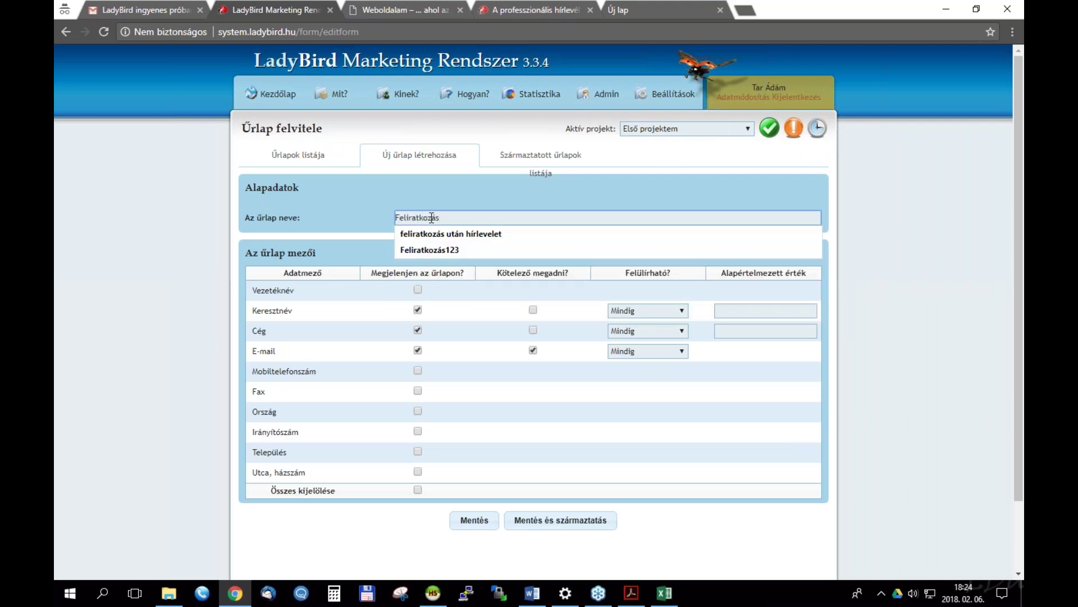
left_click(336, 212)
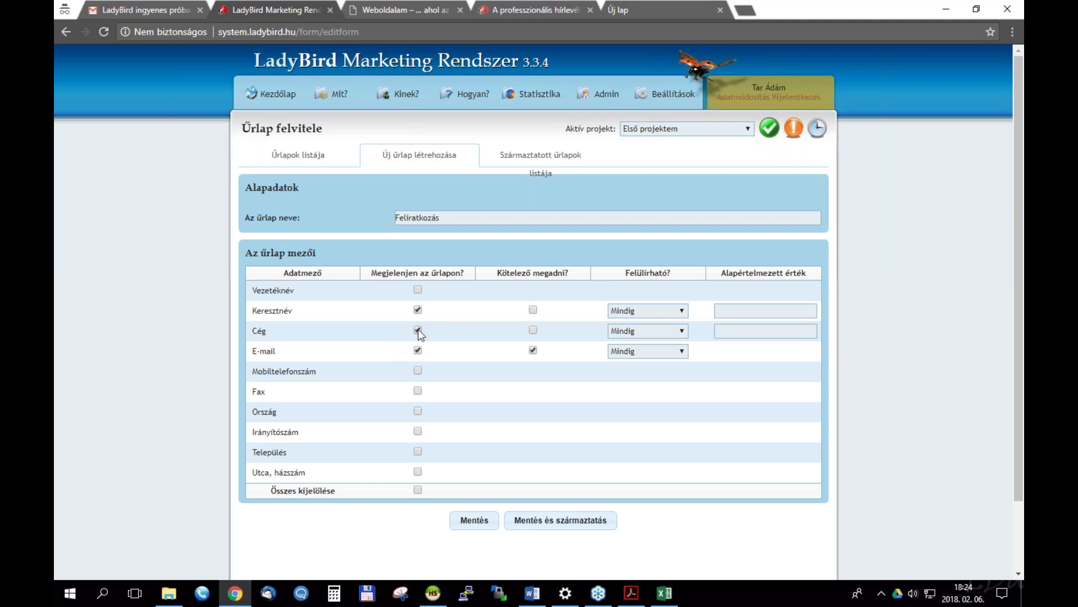
left_click(416, 330)
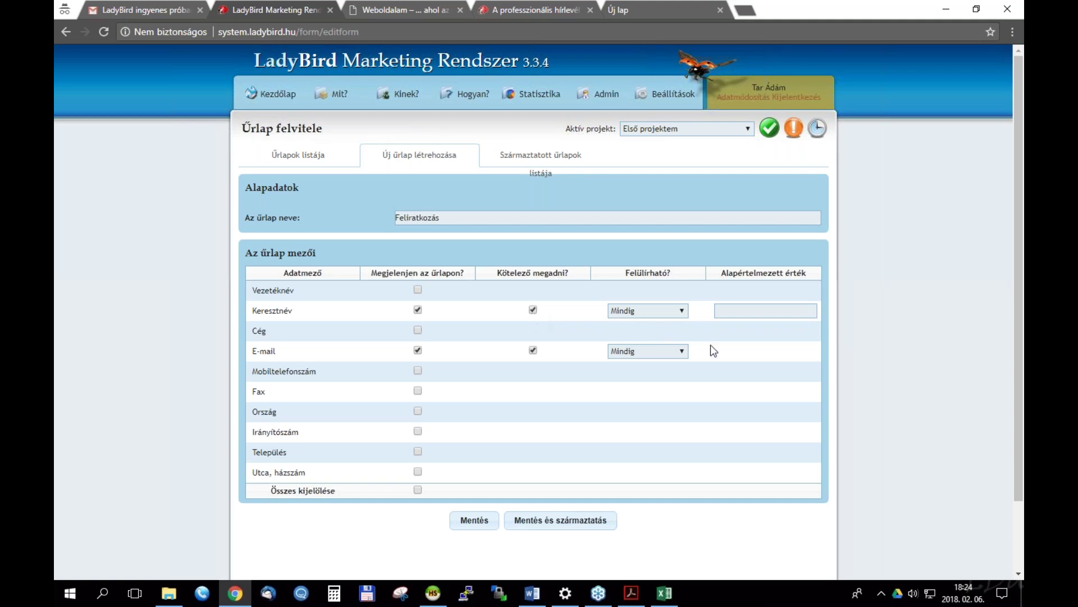
left_click(595, 525)
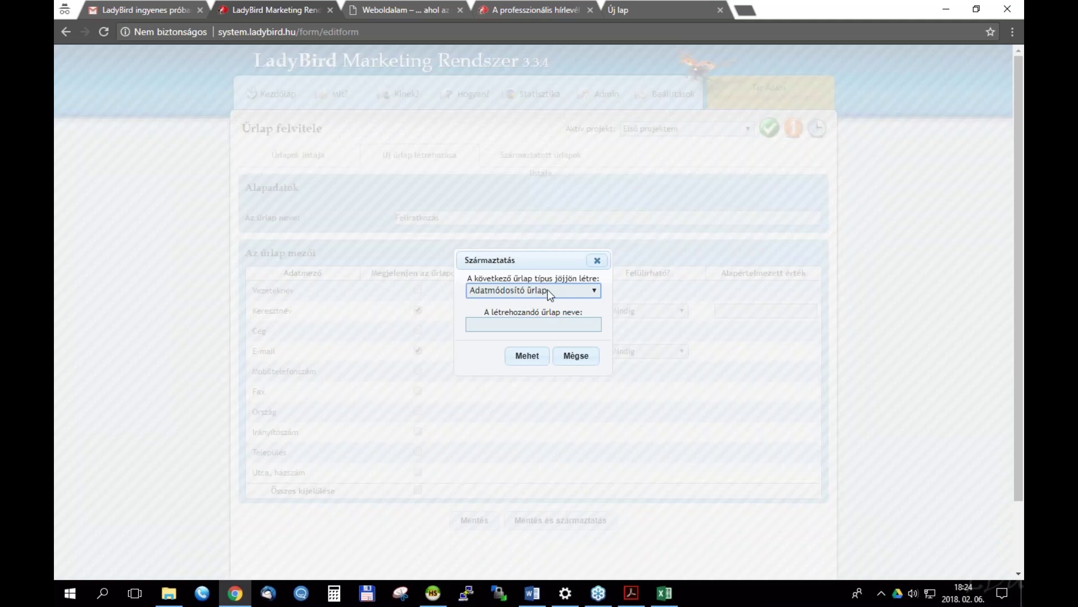
left_click(547, 289)
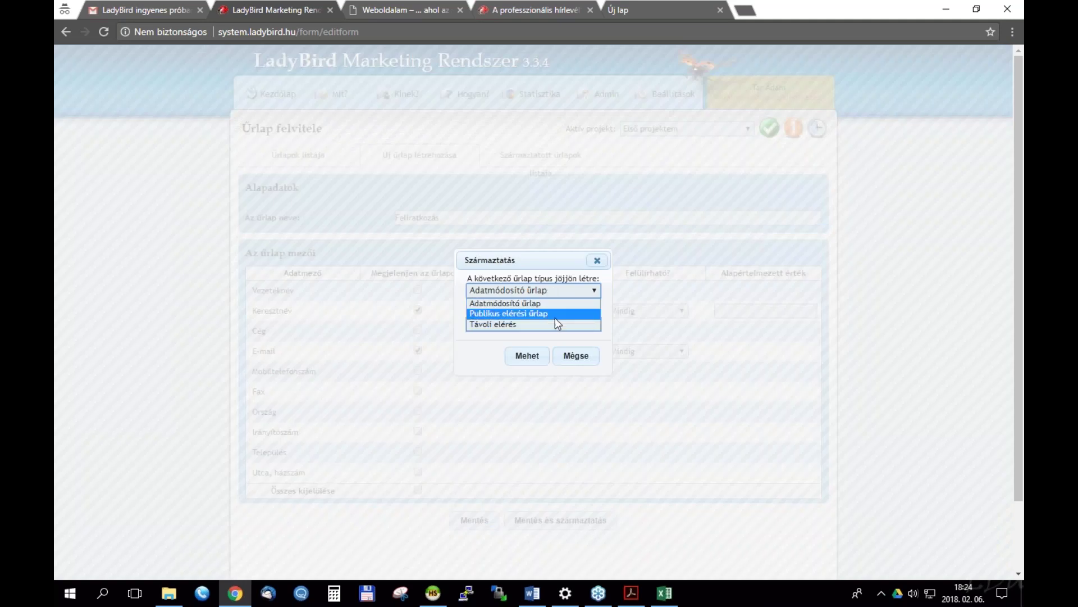
Step: Derive a Publikus elérési űrlap named 'Feliratkozás1' from the new form
left_click(557, 315)
left_click(533, 323)
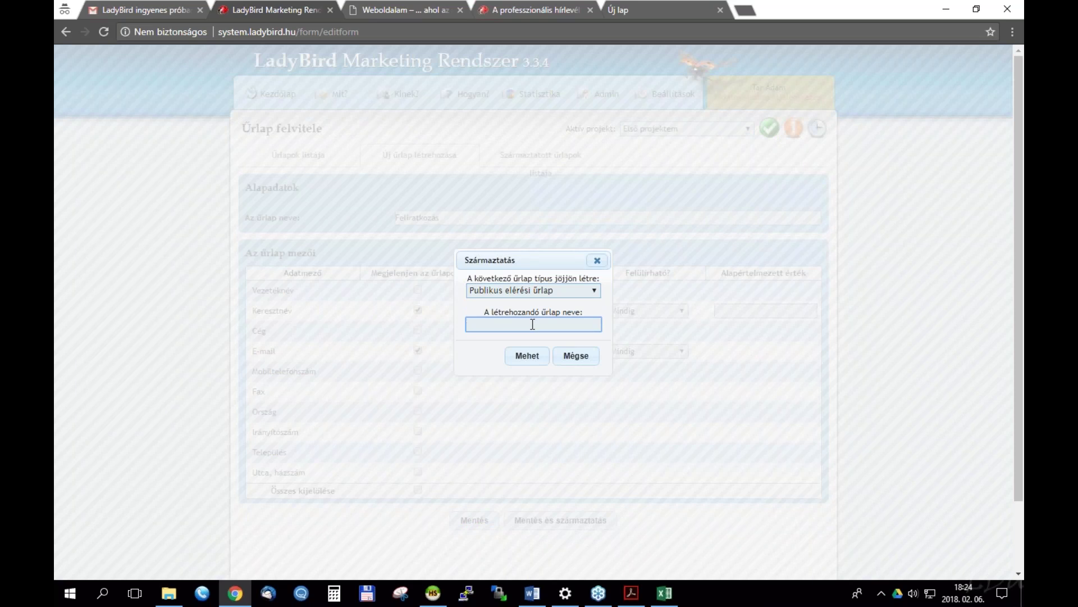
type("Feliratkozás1")
left_click(528, 357)
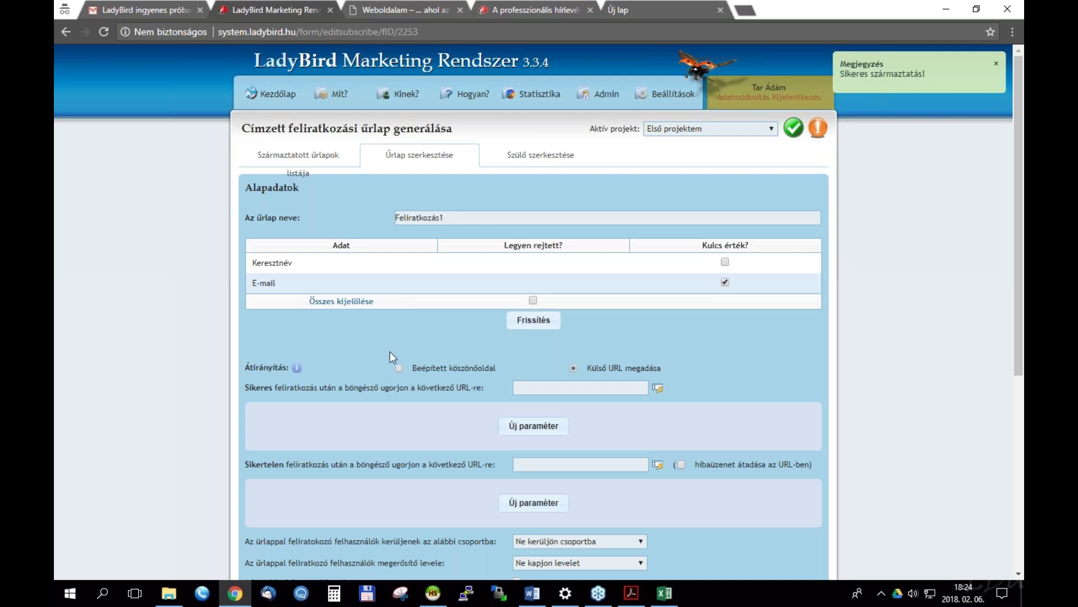
Step: Assign new signups to the Feliratkozók group and keep the confirmation letter as Ne kapjon levelet
scroll(389, 353, "down", 2)
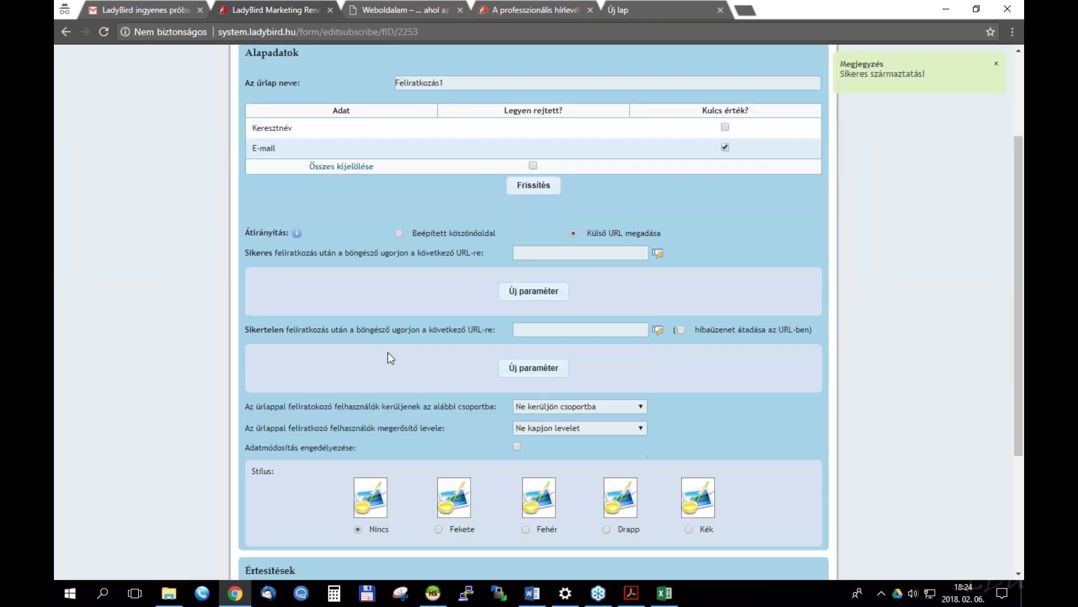
scroll(387, 354, "up", 2)
scroll(393, 314, "down", 1)
scroll(387, 335, "up", 1)
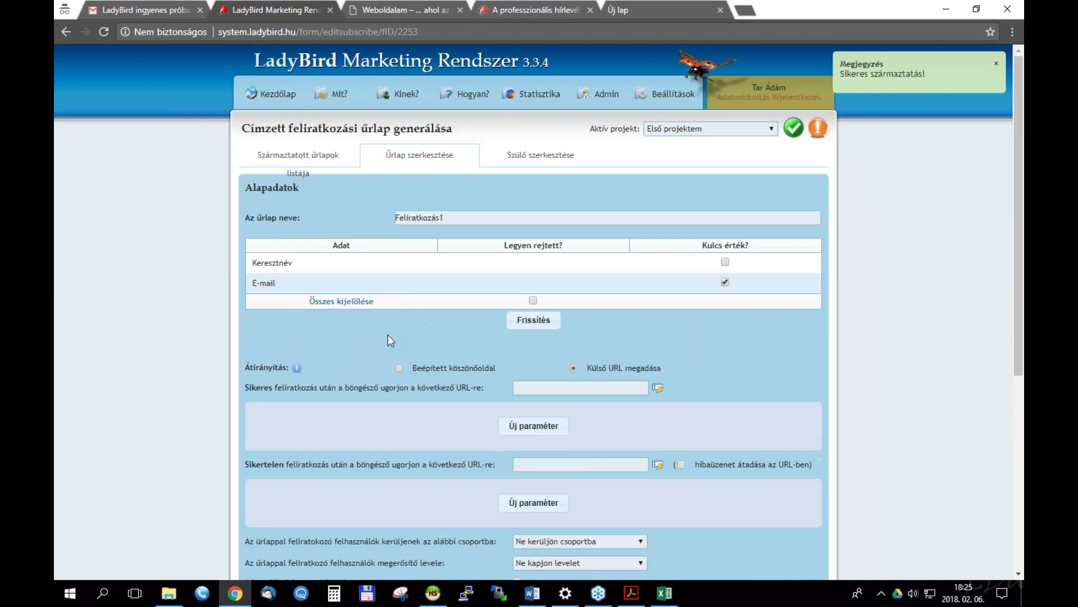
scroll(386, 338, "down", 4)
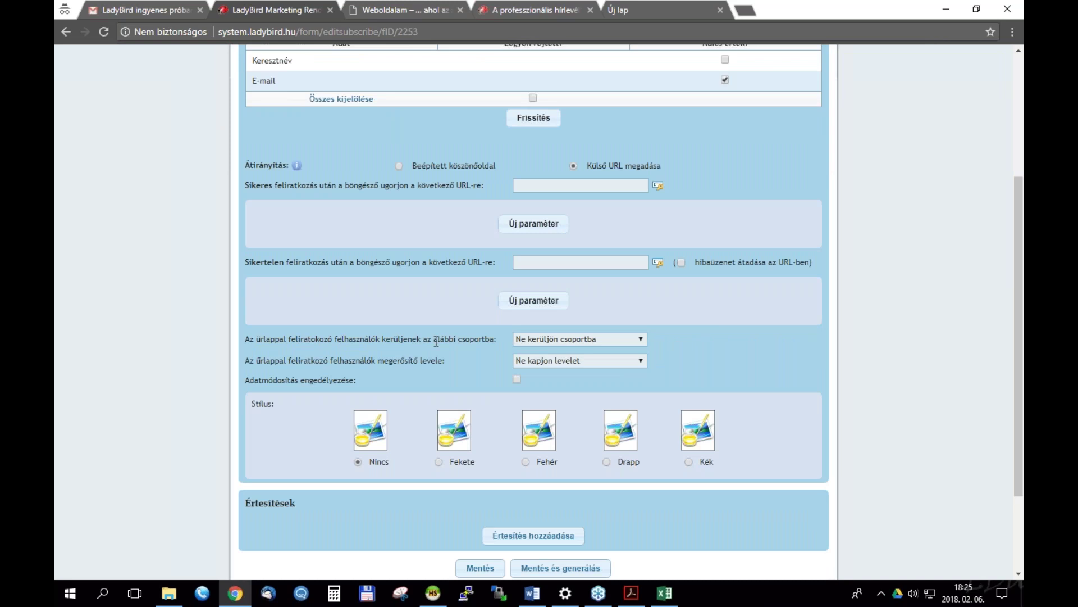
left_click(577, 344)
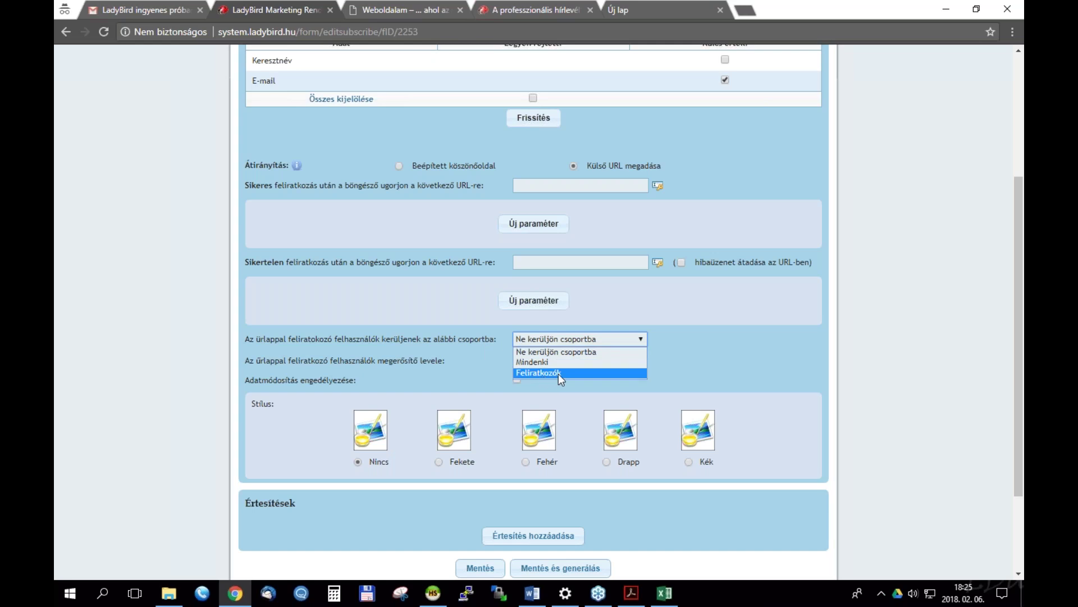
left_click(572, 372)
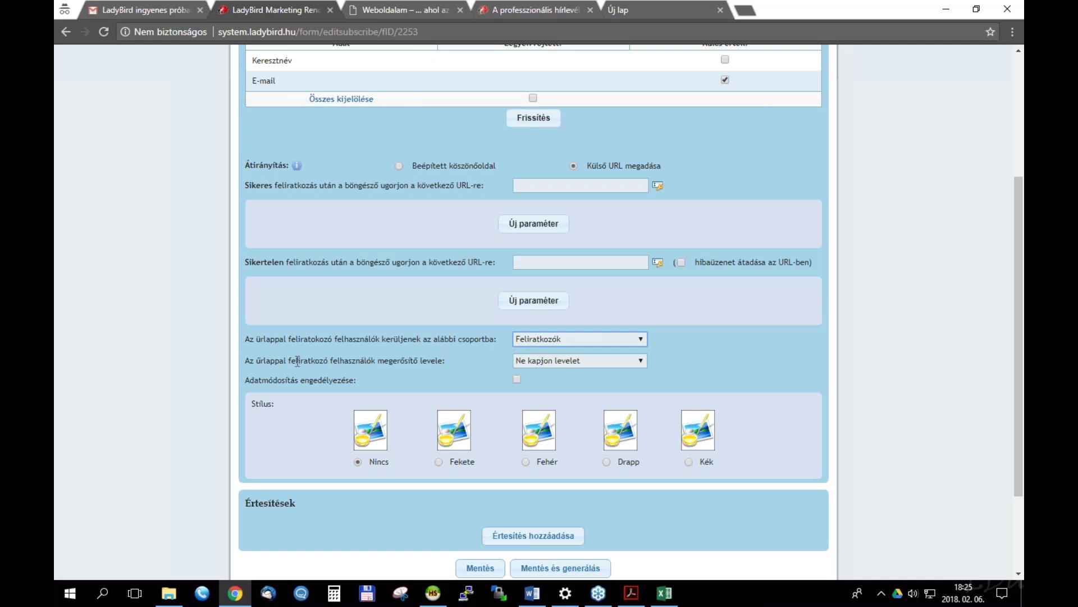
left_click(552, 360)
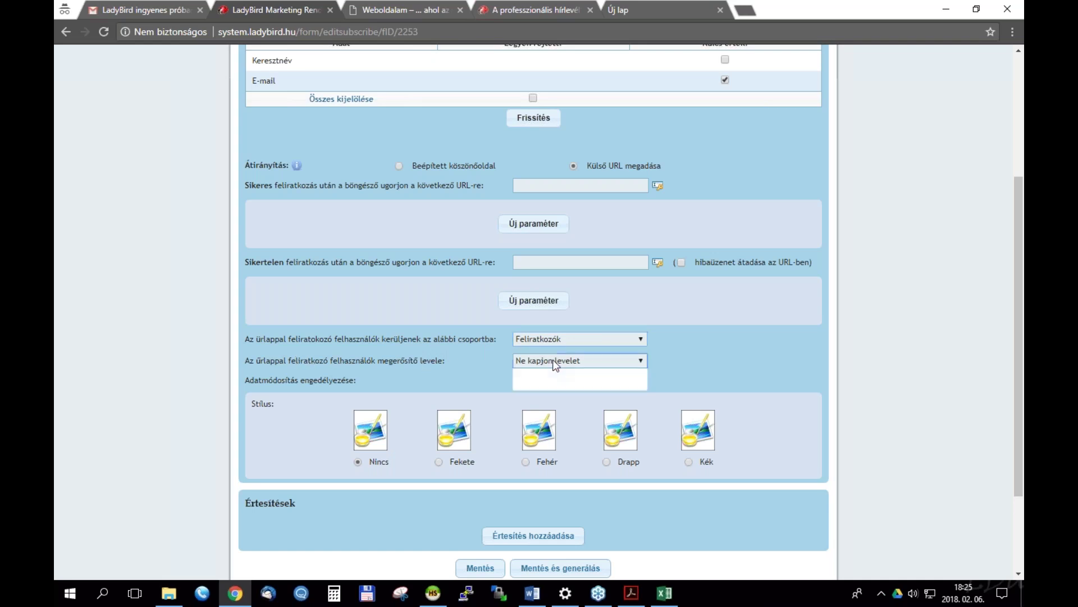
left_click(450, 360)
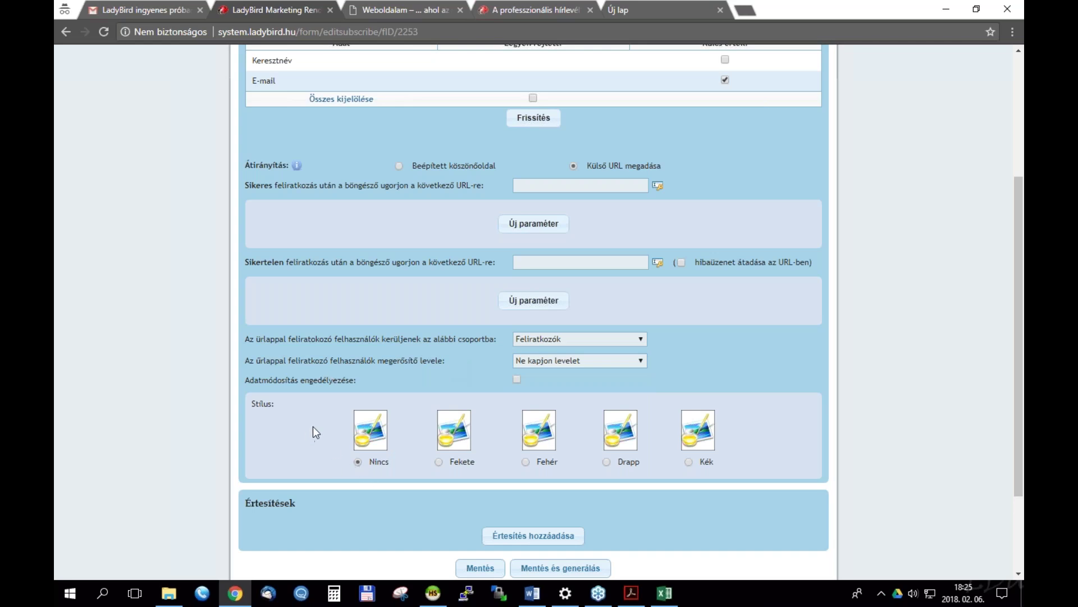
Step: Save the form and generate its embed code with Mentés és generálás
scroll(312, 426, "down", 3)
scroll(293, 337, "up", 6)
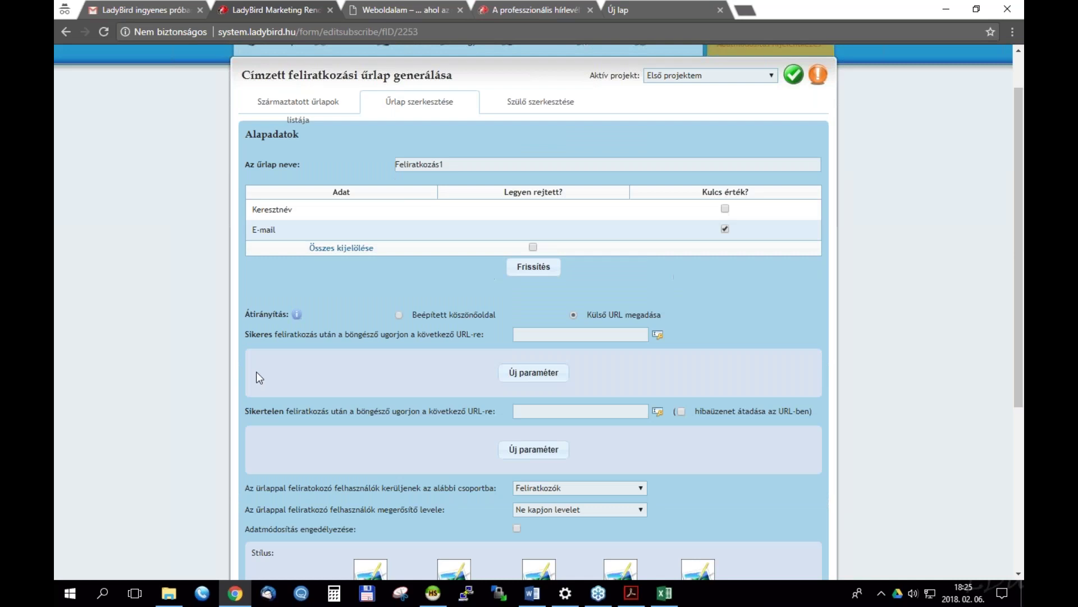
scroll(240, 364, "down", 5)
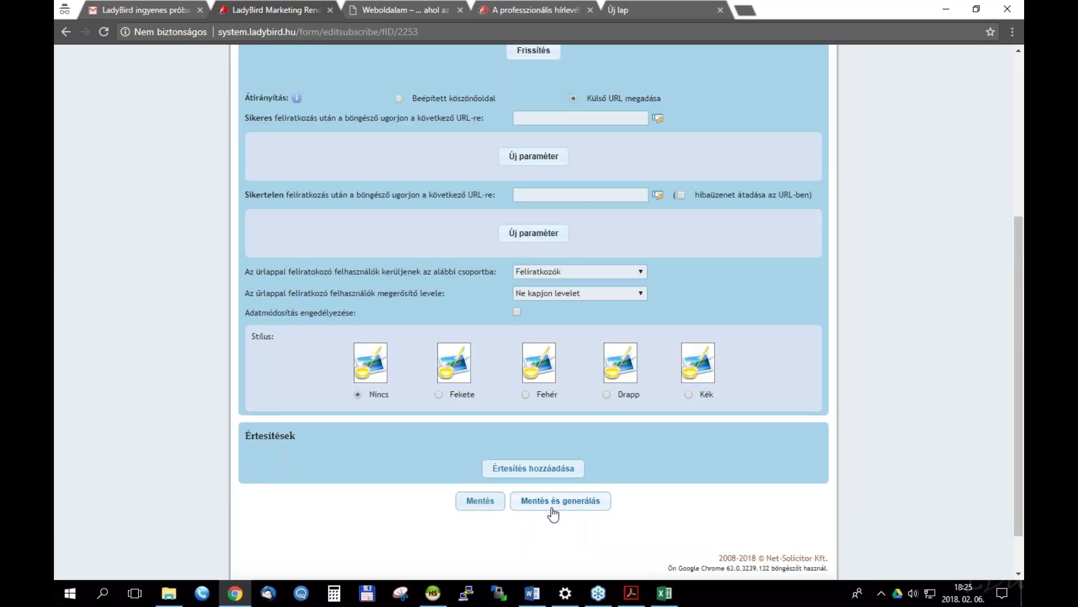
left_click(564, 511)
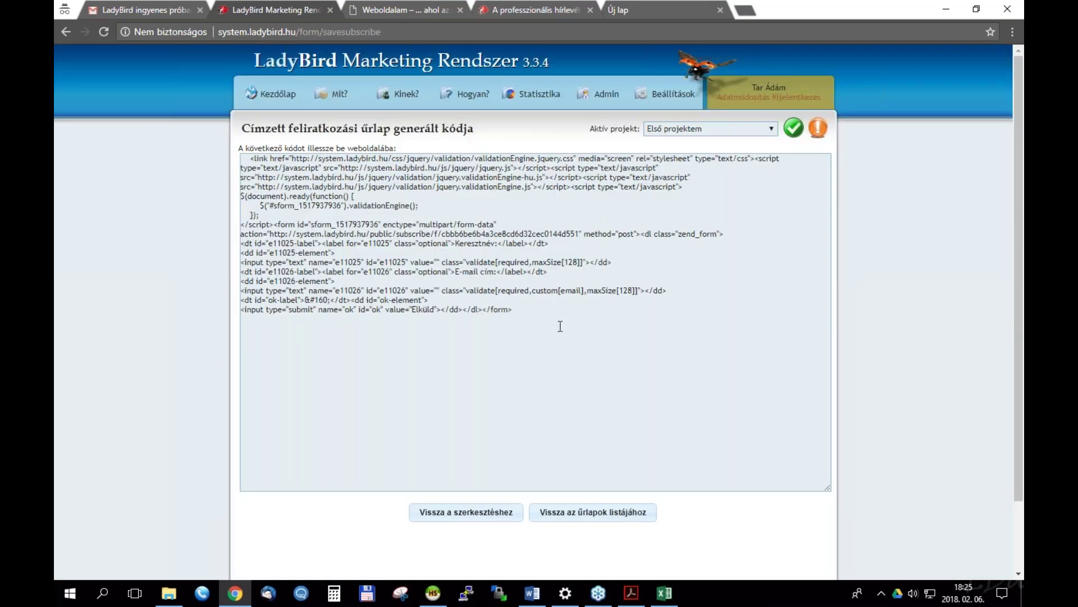
Step: Copy the entire Feliratkozás1 embed code and switch to the Weboldalam site
left_click(609, 318)
key("ctrl+a")
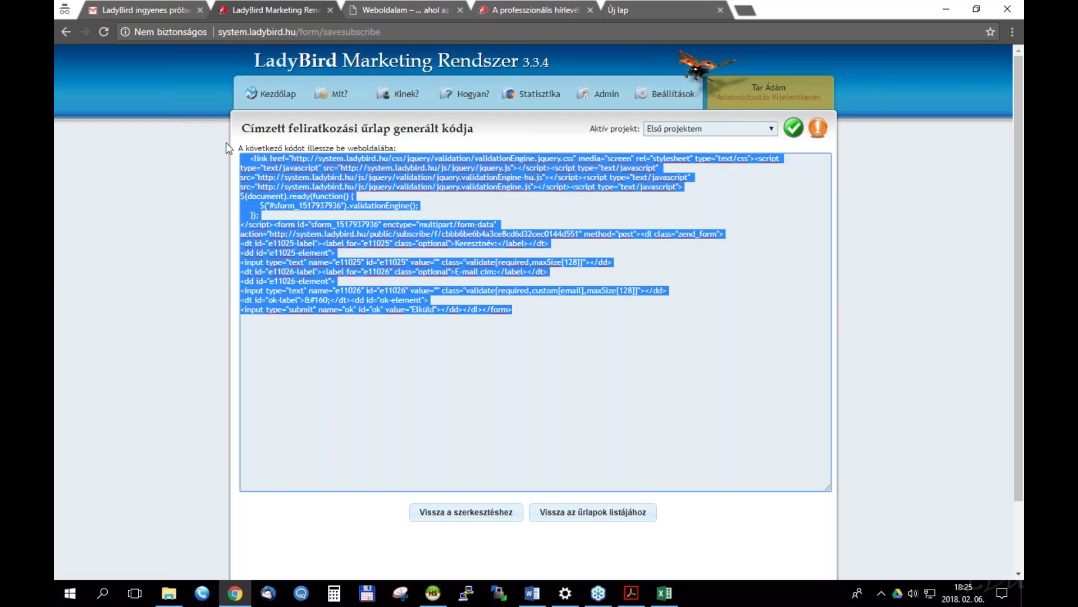
left_click(392, 8)
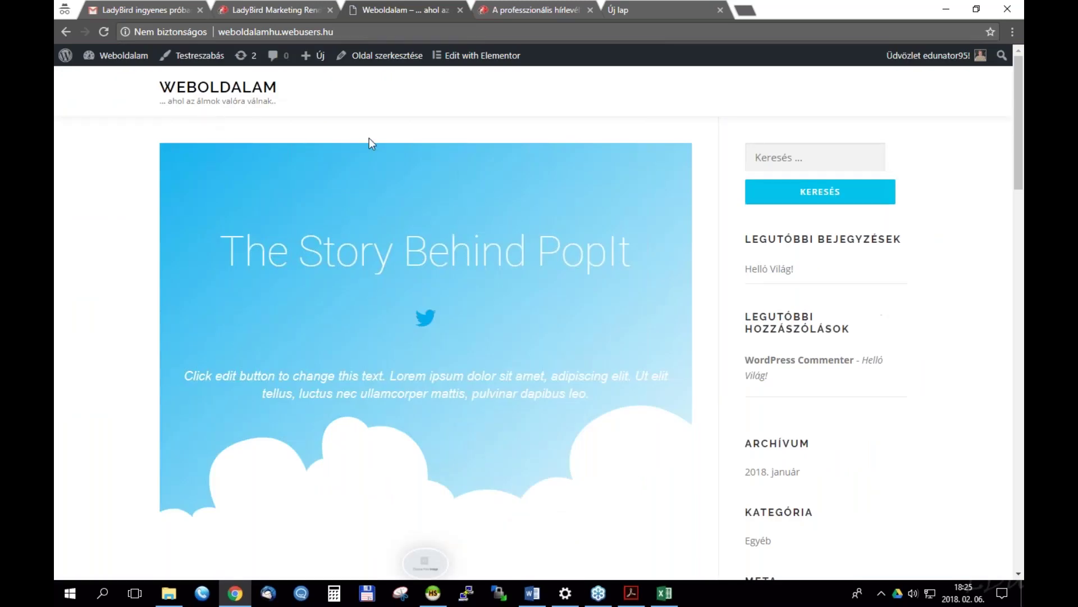
Step: In the customizer, add an Egyéni HTML widget to the Sidebar just below Keresés
left_click(194, 55)
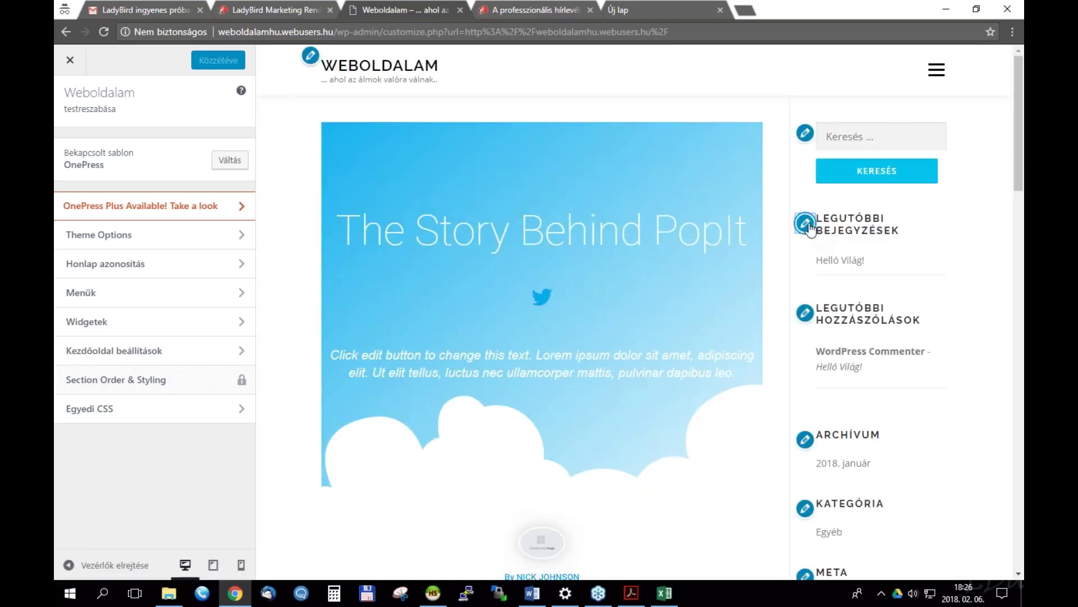
left_click(809, 227)
left_click(116, 189)
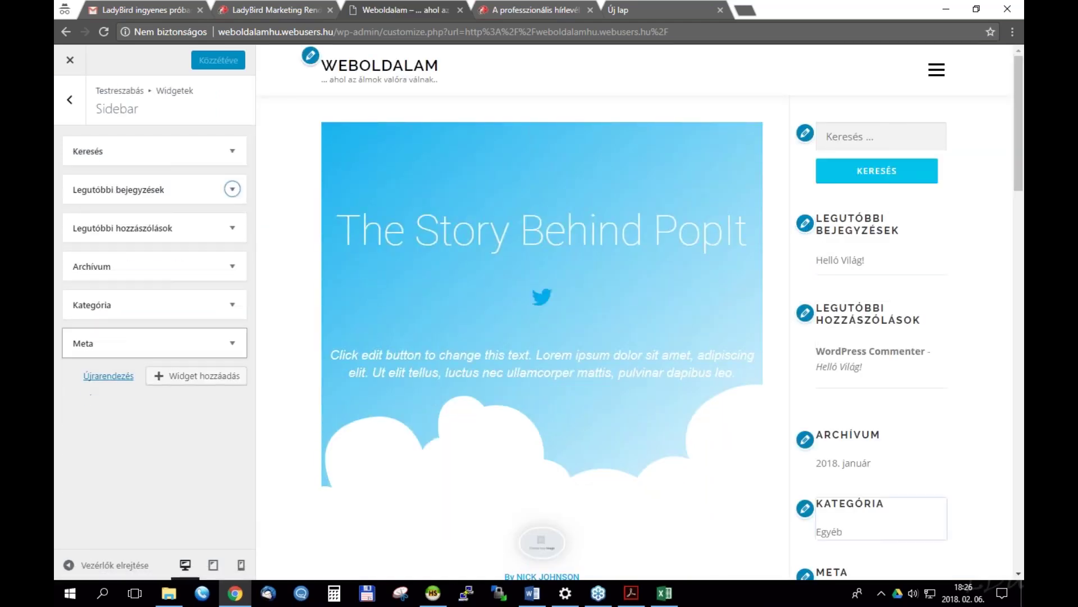
left_click(204, 376)
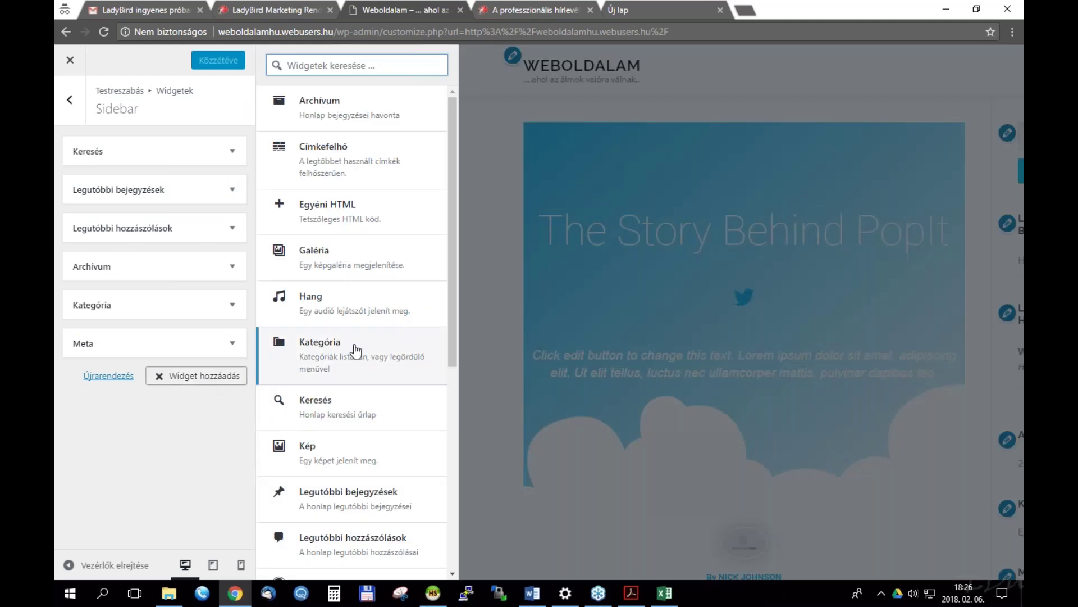
left_click(401, 224)
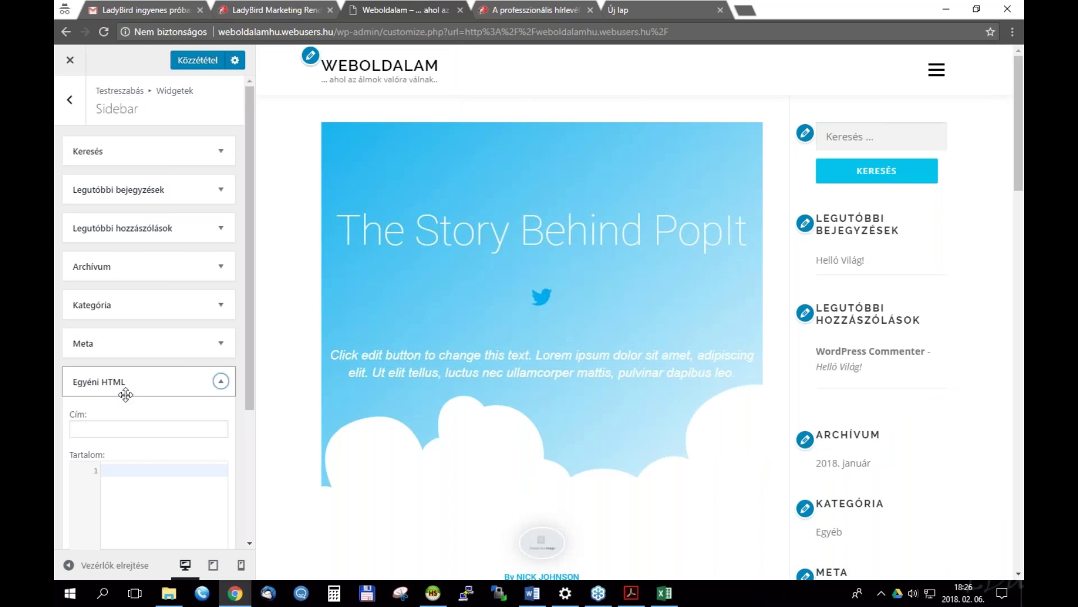
left_click_drag(120, 385, 157, 189)
Step: Title the widget 'Feliratkozás', paste the LadyBird form code as its content, and return to the site
left_click(113, 238)
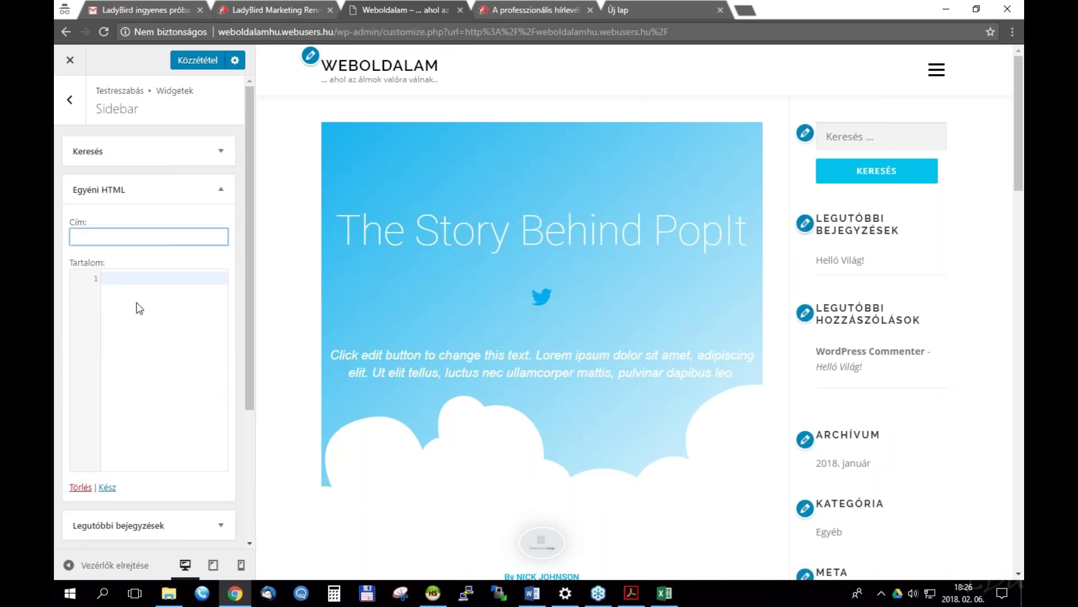
type("Feliratkozás")
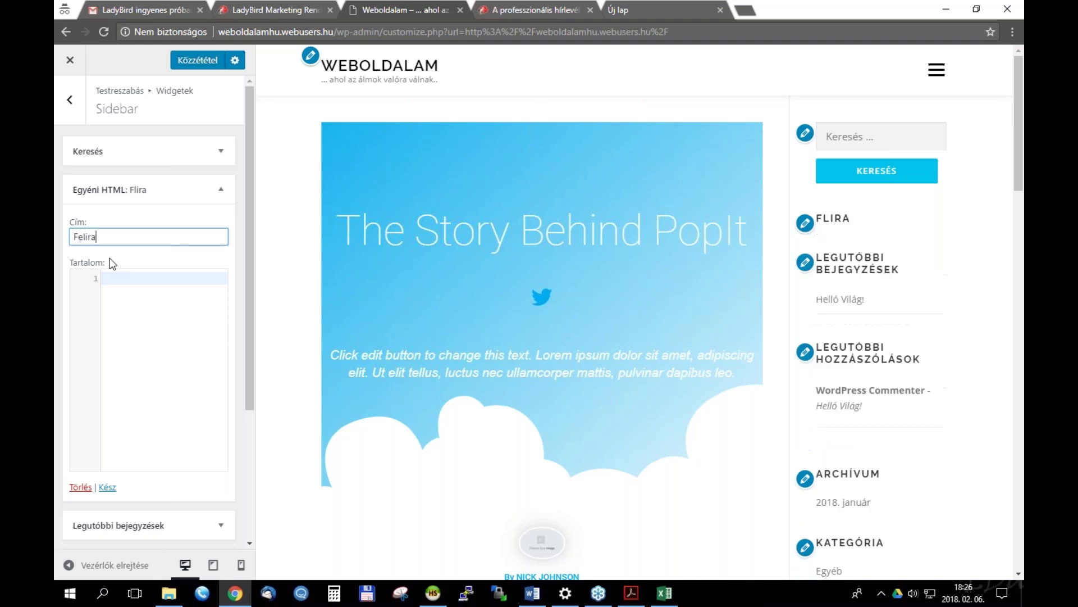
left_click(114, 277)
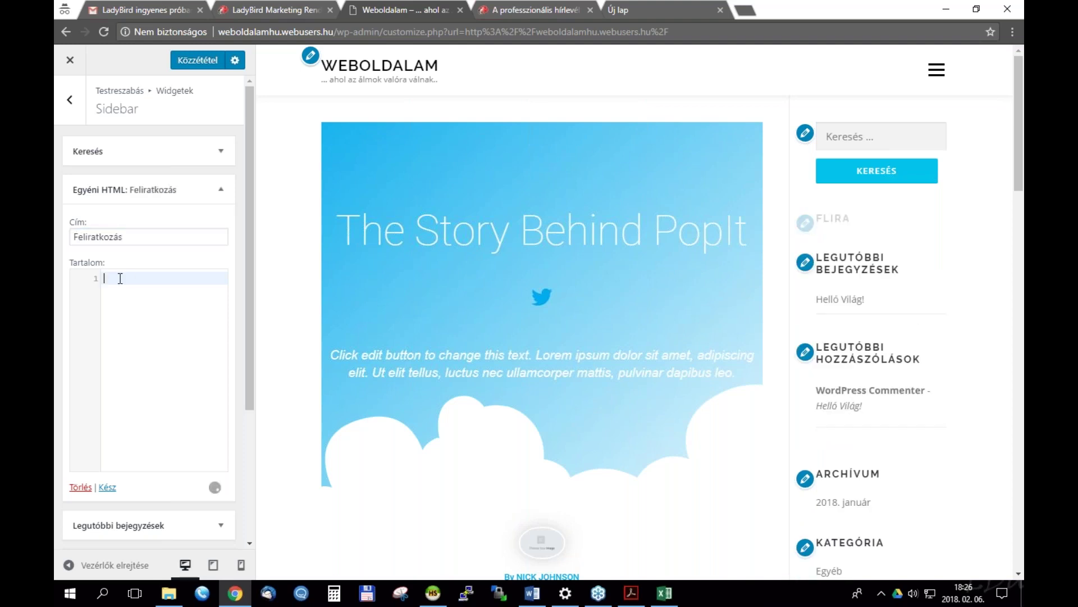
key("ctrl+v")
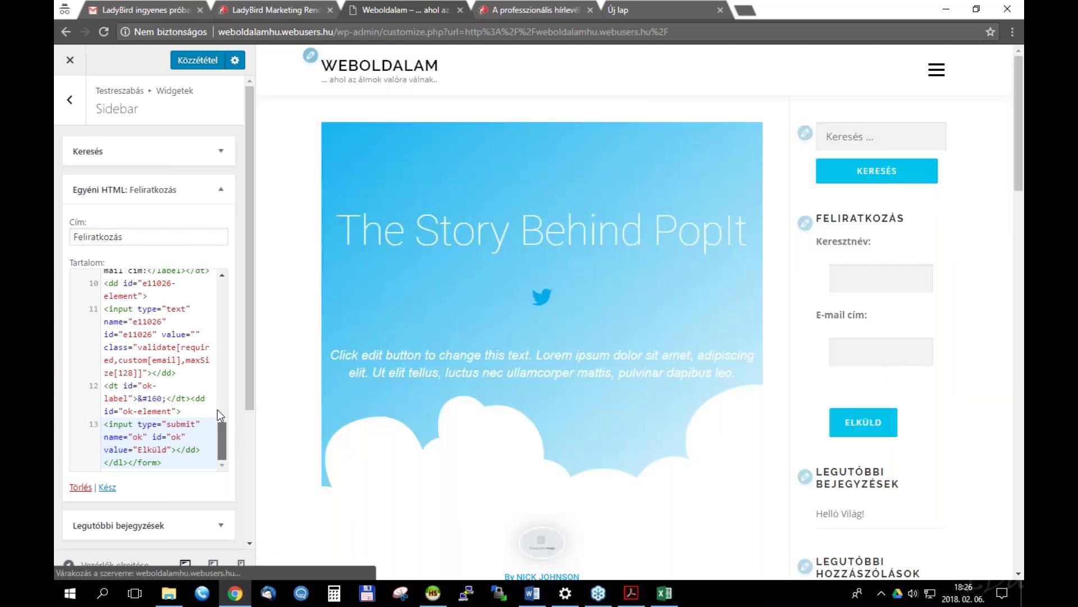
left_click_drag(218, 422, 224, 290)
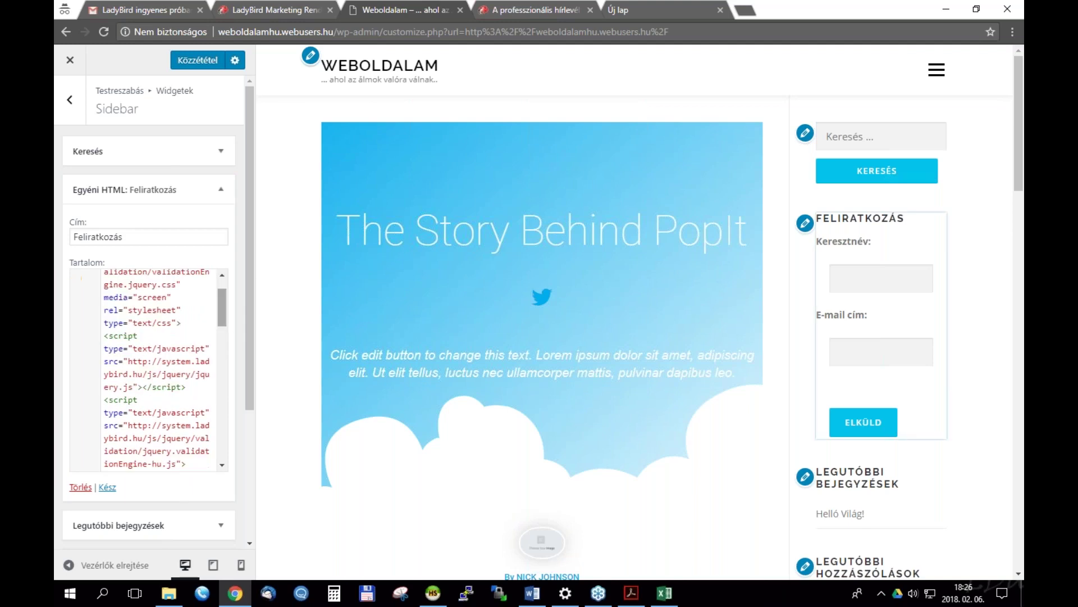
left_click_drag(248, 365, 255, 501)
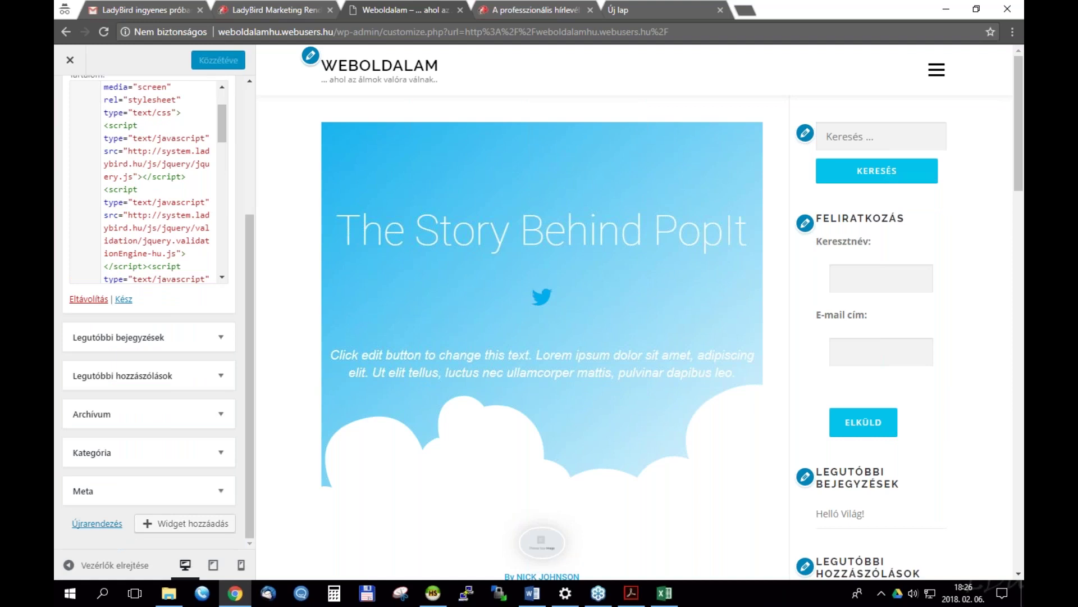
left_click(70, 60)
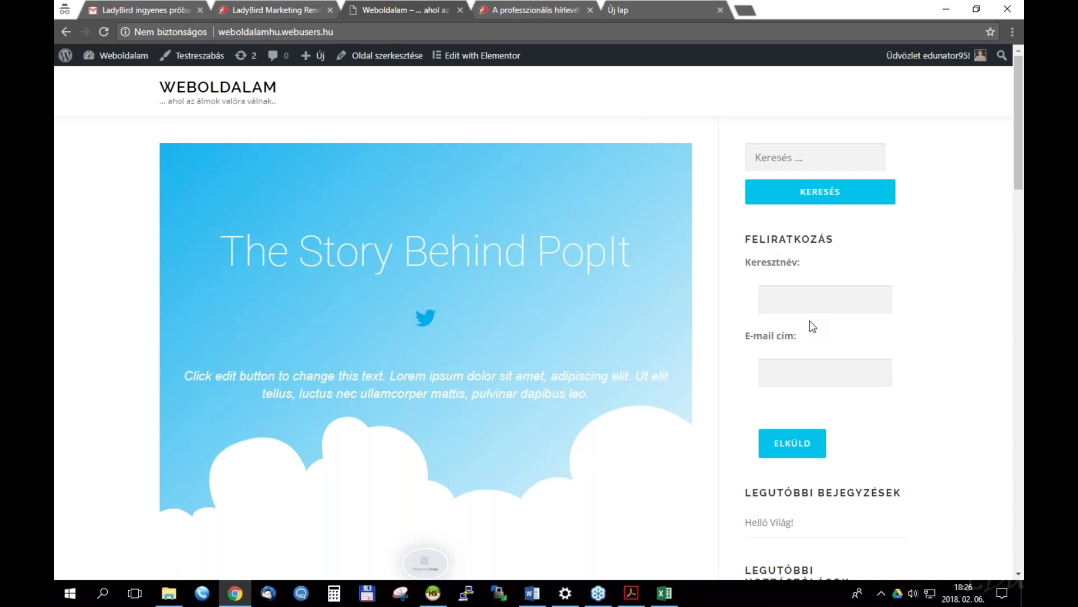
Step: Enter a test first name and e-mail address in the sidebar form and submit it
left_click(801, 302)
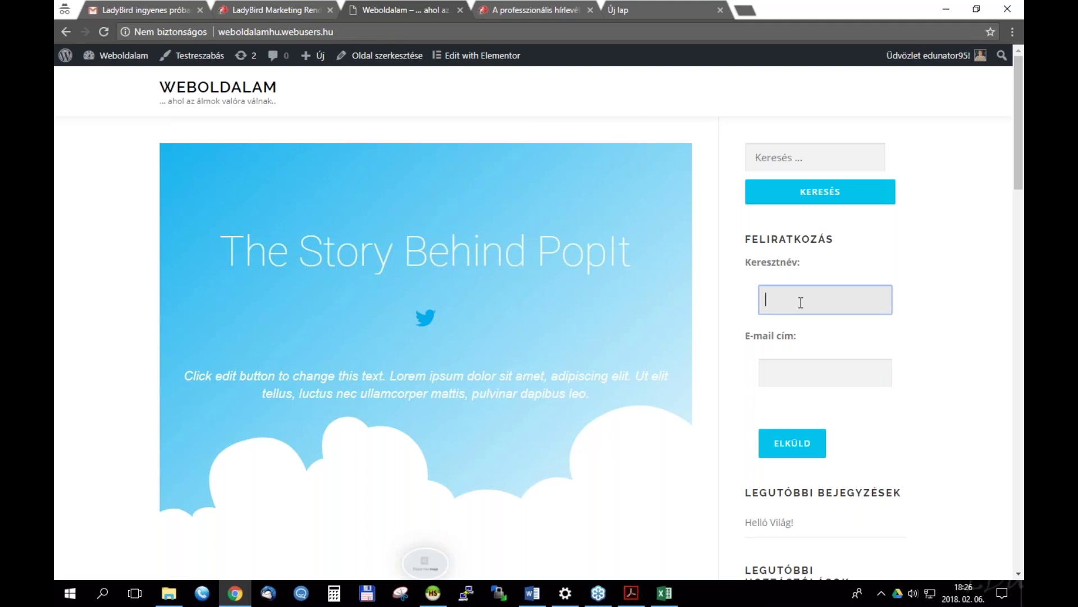
type("Edu")
key("Tab")
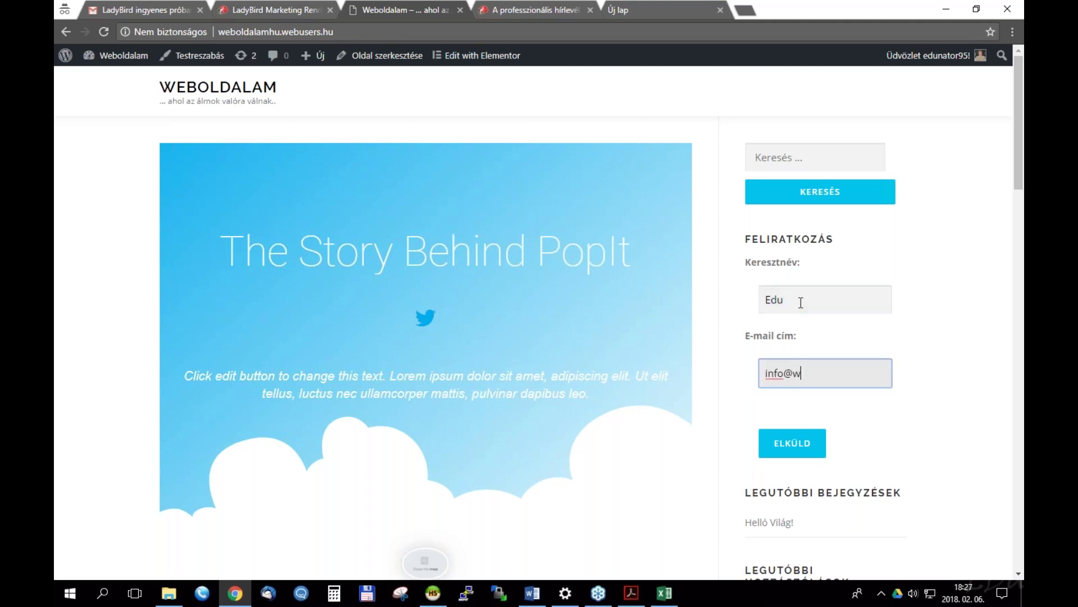
left_click(793, 446)
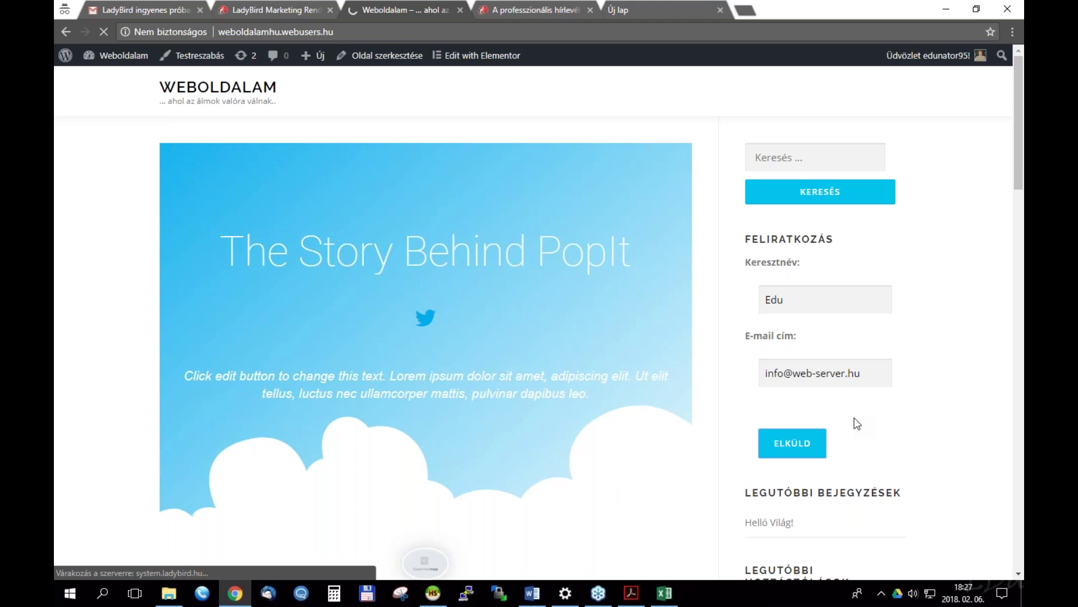
Step: Back in LadyBird, open the Kinek? > Címzettcsoportok list of recipient groups
left_click(298, 7)
left_click(143, 194)
mouse_move(335, 96)
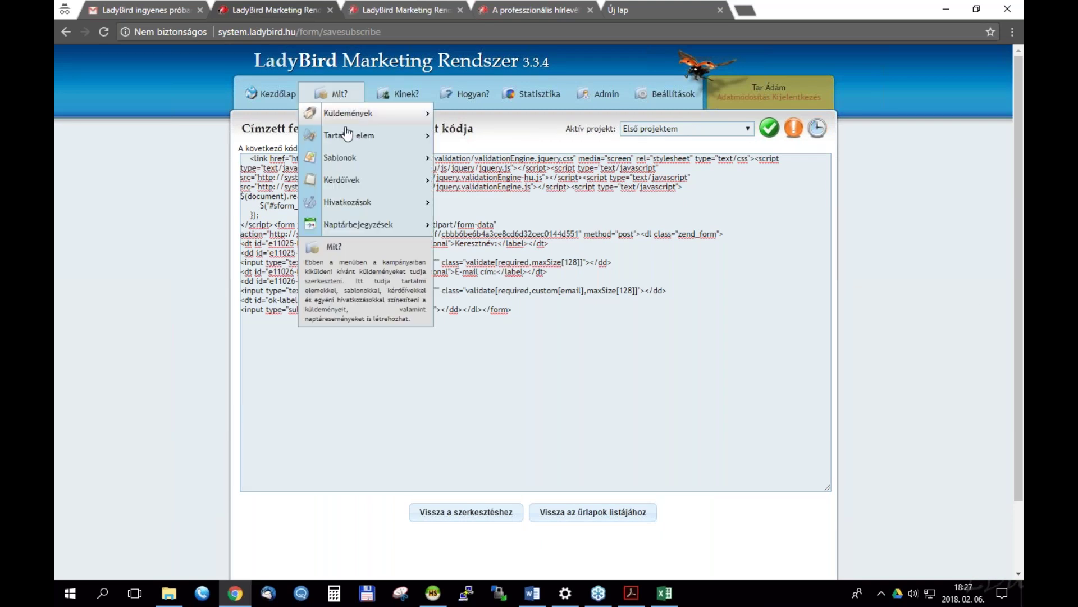
mouse_move(396, 98)
mouse_move(445, 136)
left_click(534, 137)
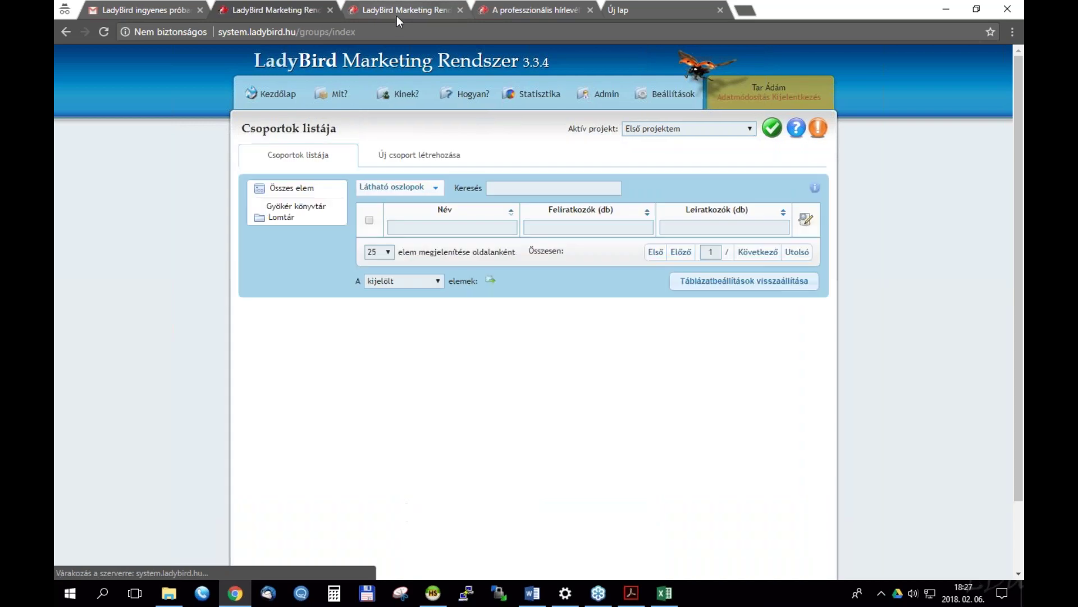
Step: Check the 'Sikeres feliratkozás!' confirmation page, then return to the LadyBird group list
left_click(399, 13)
left_click_drag(60, 65, 168, 71)
left_click(188, 104)
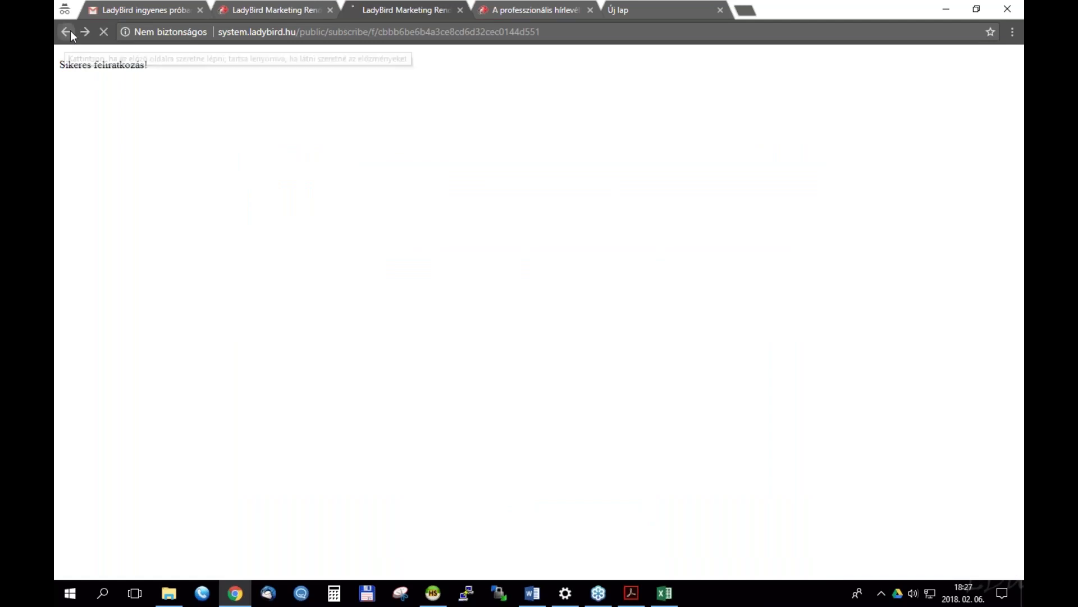
left_click(66, 31)
left_click(285, 12)
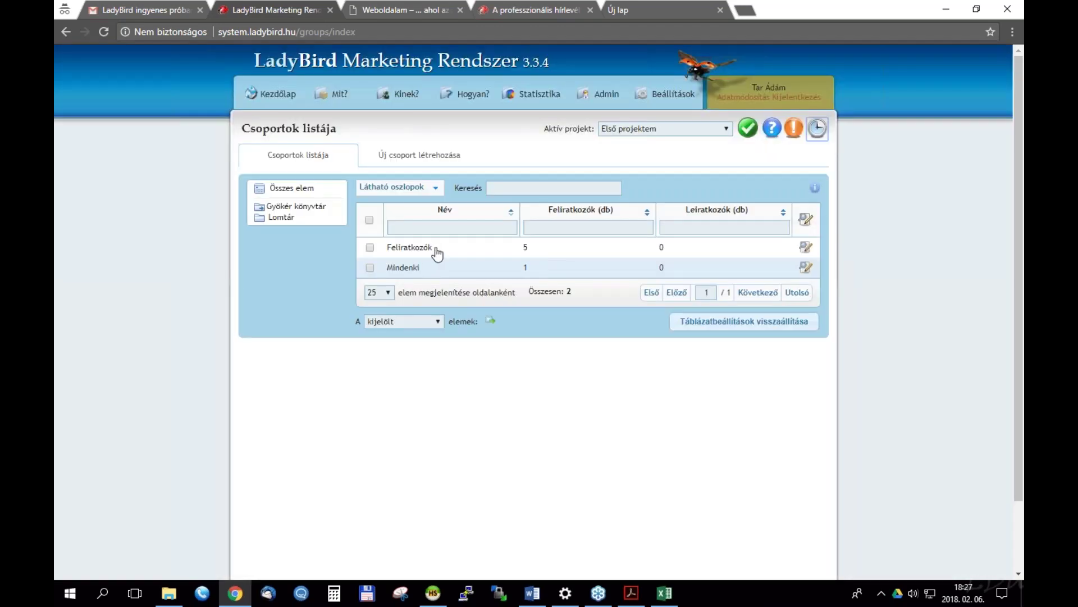
Step: Confirm the test subscriber appears in the Feliratkozók recipients, then bring up the webinar agenda PDF
left_click(435, 249)
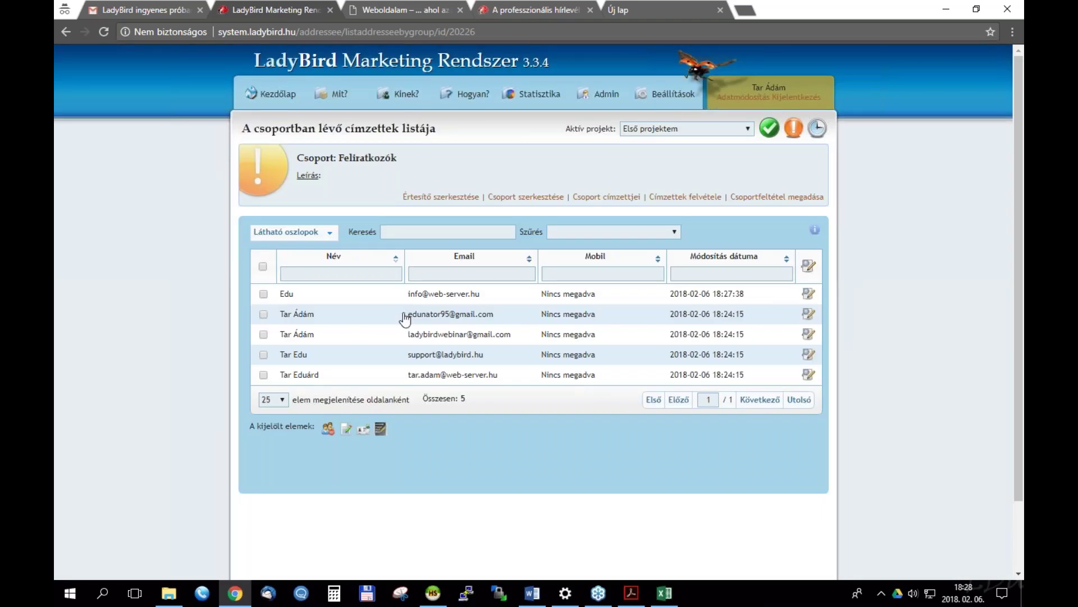
left_click_drag(409, 315, 507, 386)
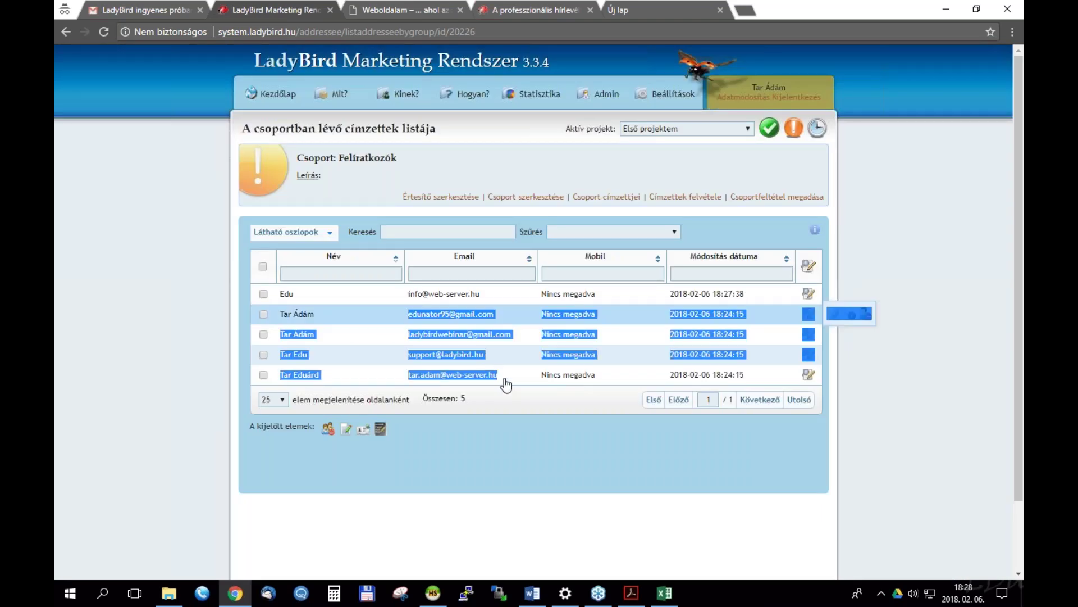
left_click(665, 593)
left_click(665, 593)
left_click_drag(281, 295, 485, 302)
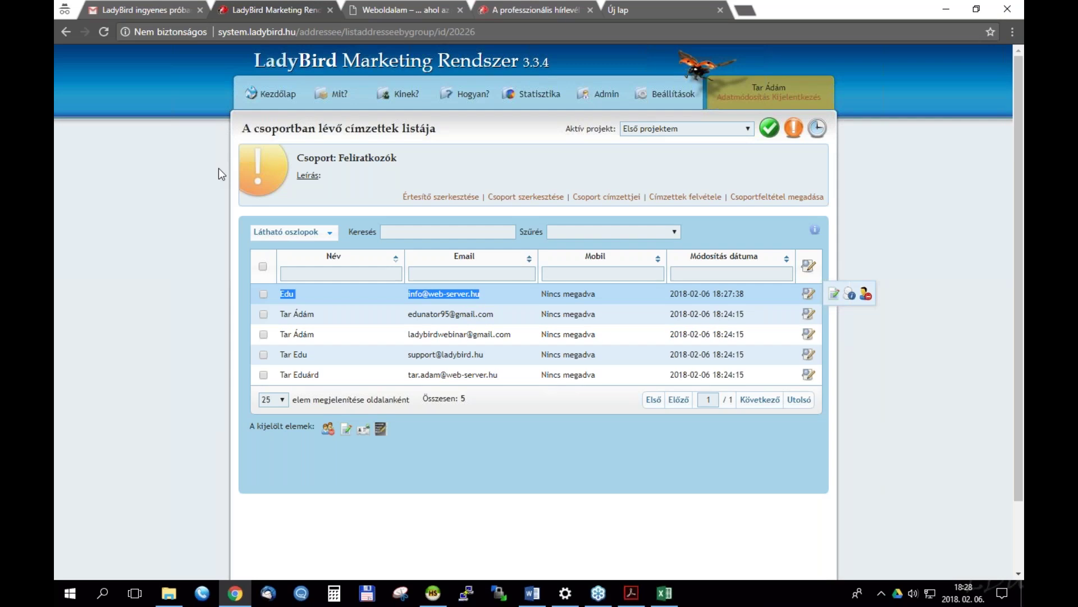
left_click(225, 201)
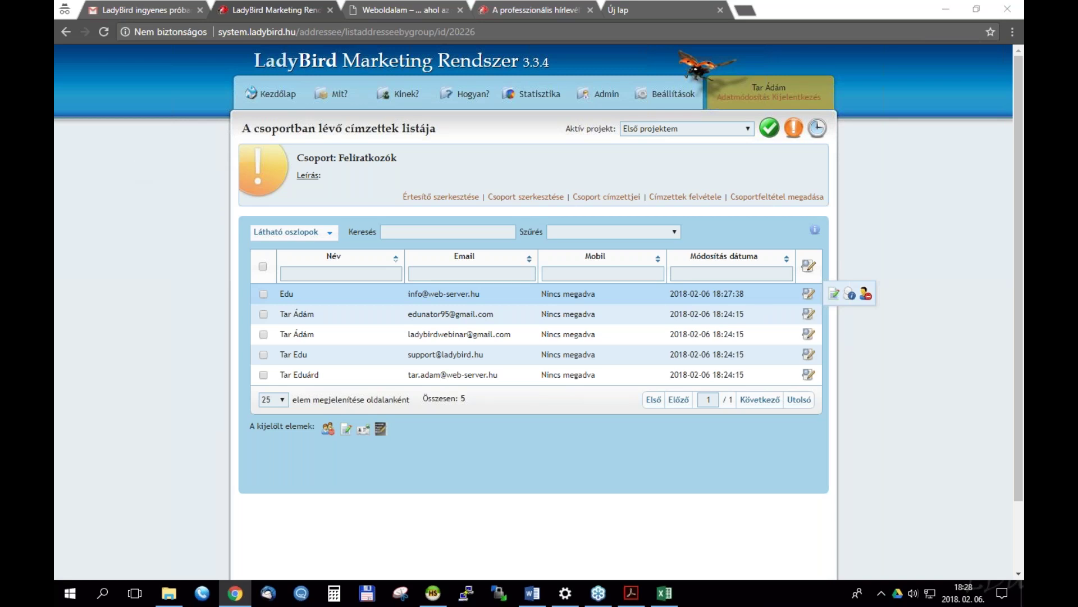
left_click(632, 593)
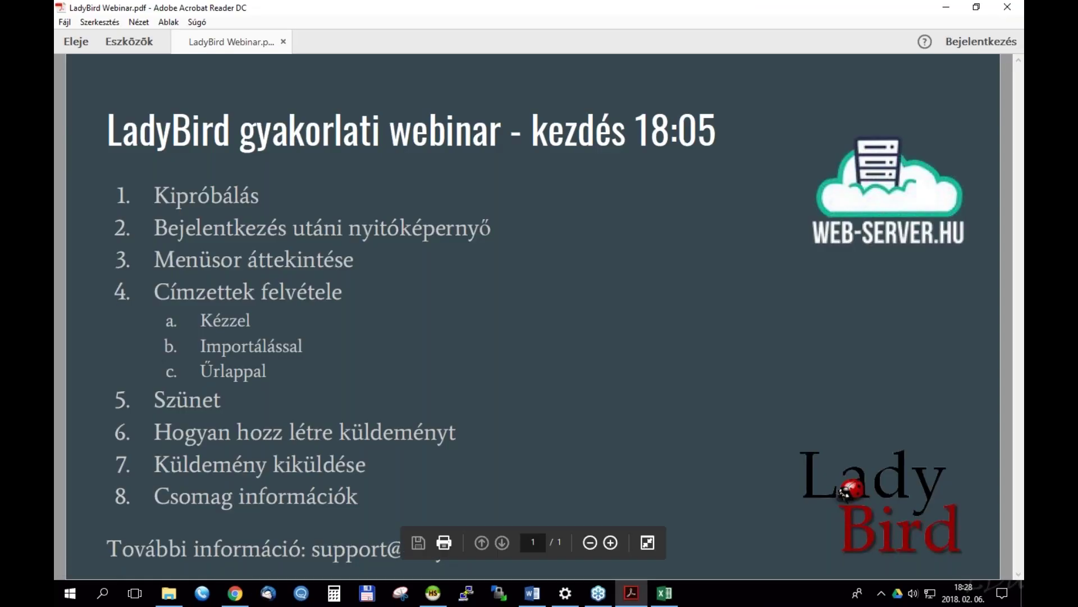
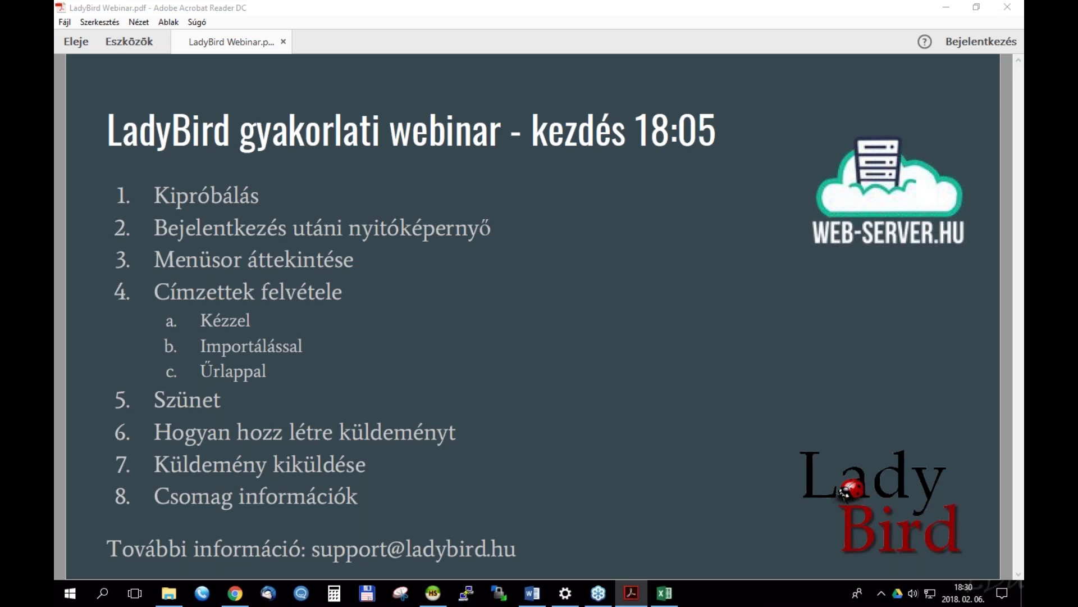
Step: Switch from the webinar agenda PDF back to the browser's Feliratkozók recipient list
key("alt+Tab")
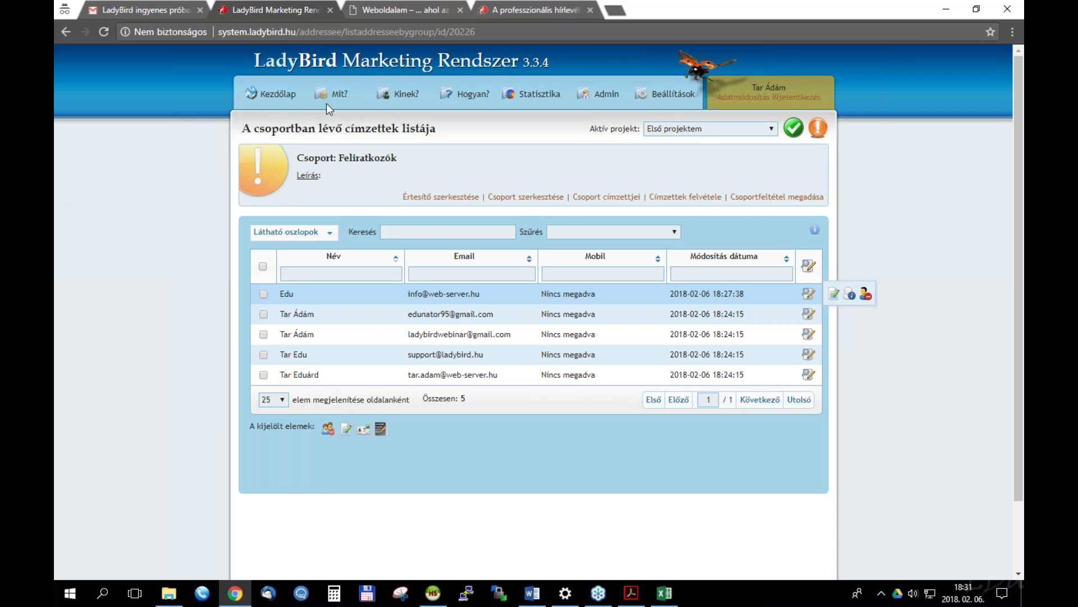
Step: Start a new e-mail consignment via Mit? > Küldemények > E-mail létrehozása
mouse_move(327, 104)
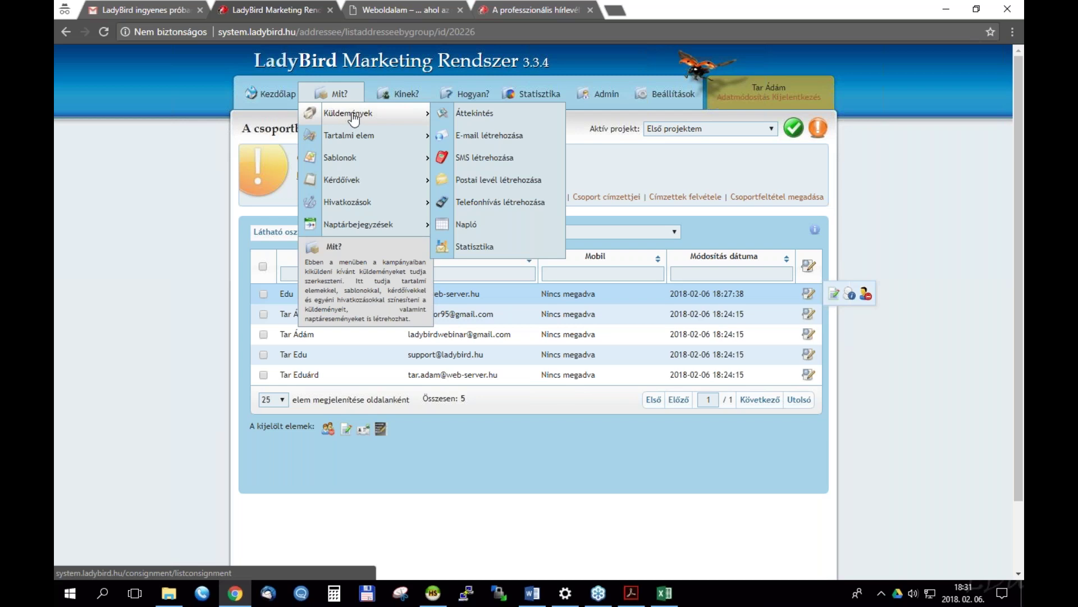
left_click(500, 136)
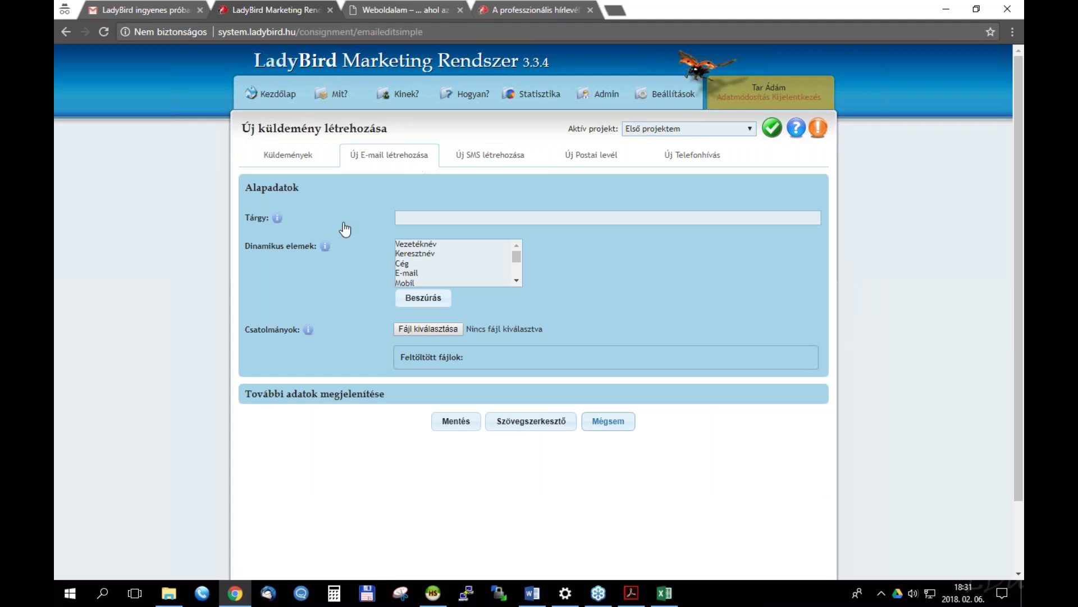
Step: Enter the subject 'Bemutatkozunk' and continue to the e-mail body editor (Szövegszerkesztő)
left_click(402, 217)
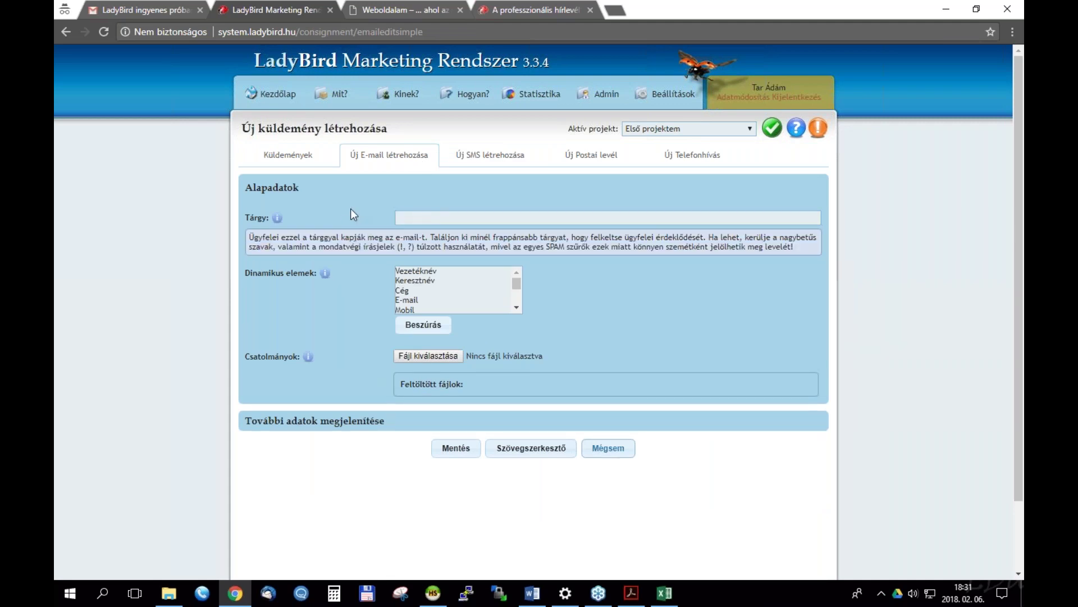
left_click(409, 216)
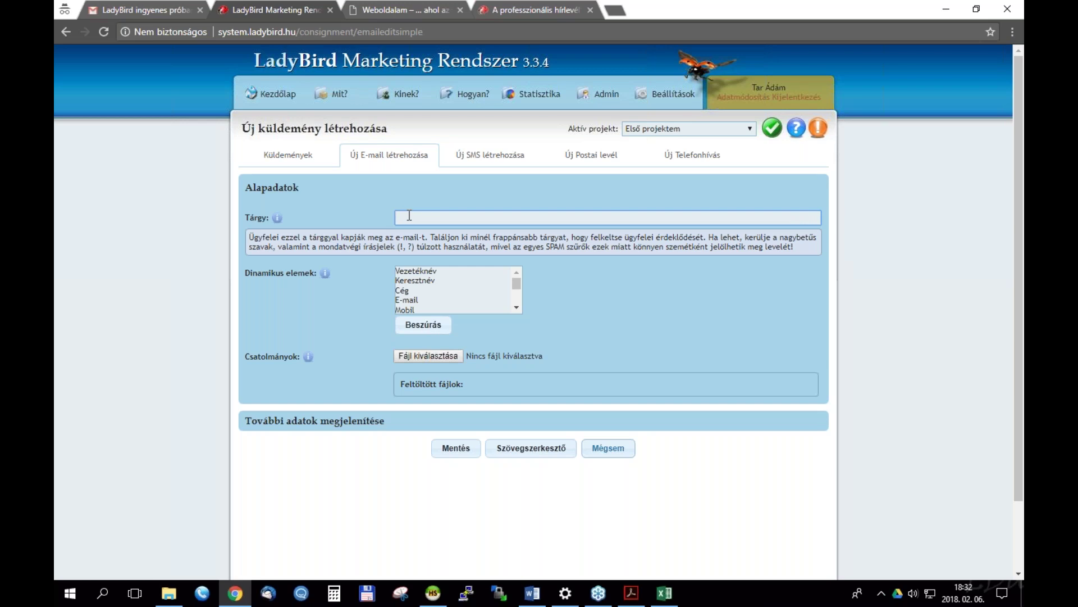
type("B")
key("BackSpace")
type("Bemutatkozunk")
left_click(315, 294)
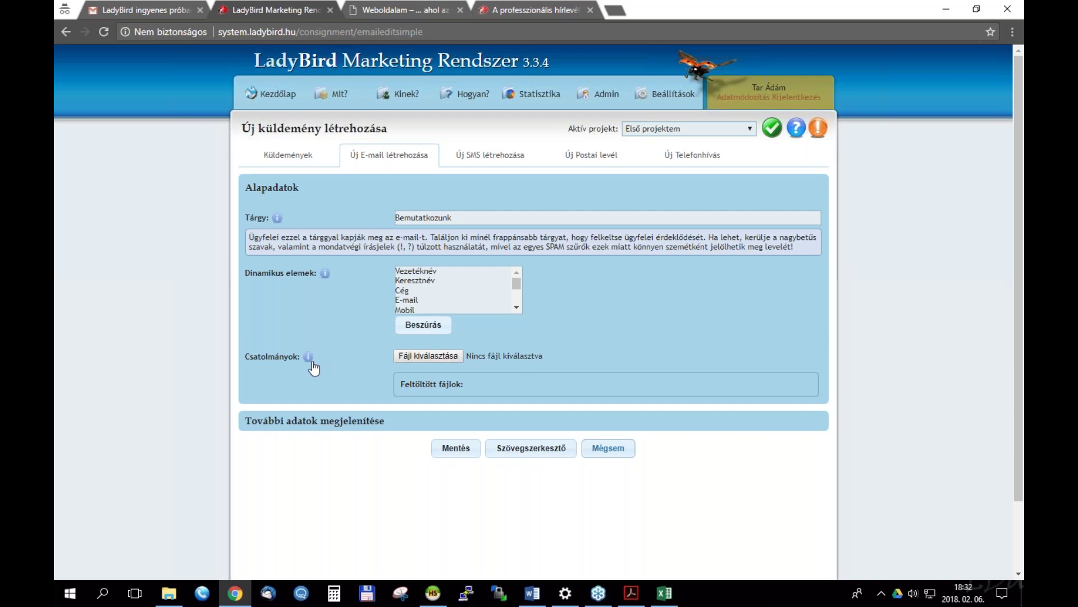
left_click(530, 448)
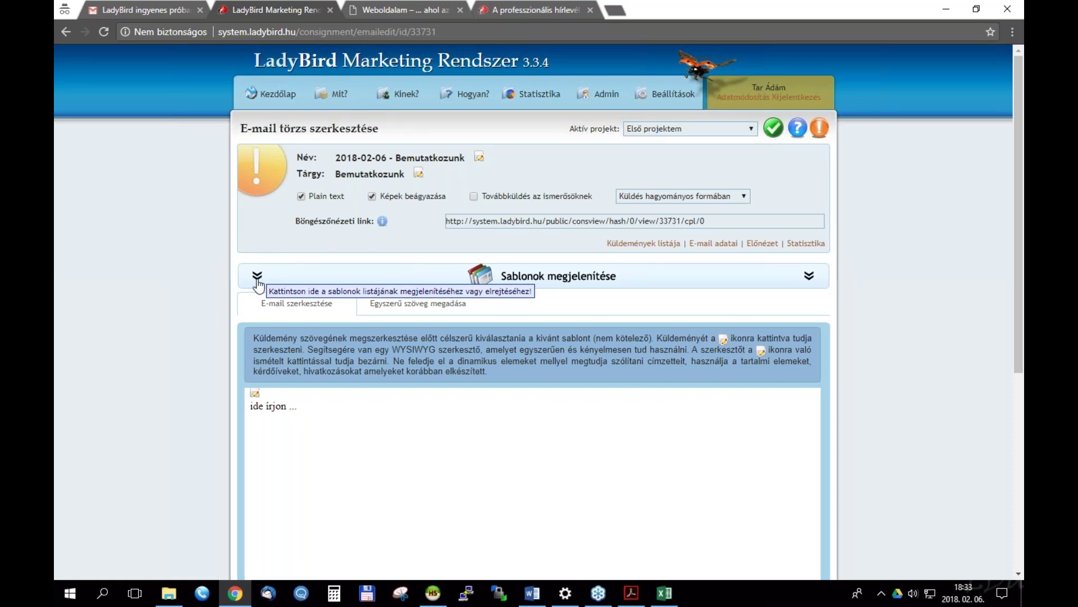
Step: Expand the built-in template carousel and choose the Hűvös sejtelmes template
scroll(168, 371, "down", 6)
scroll(174, 354, "up", 5)
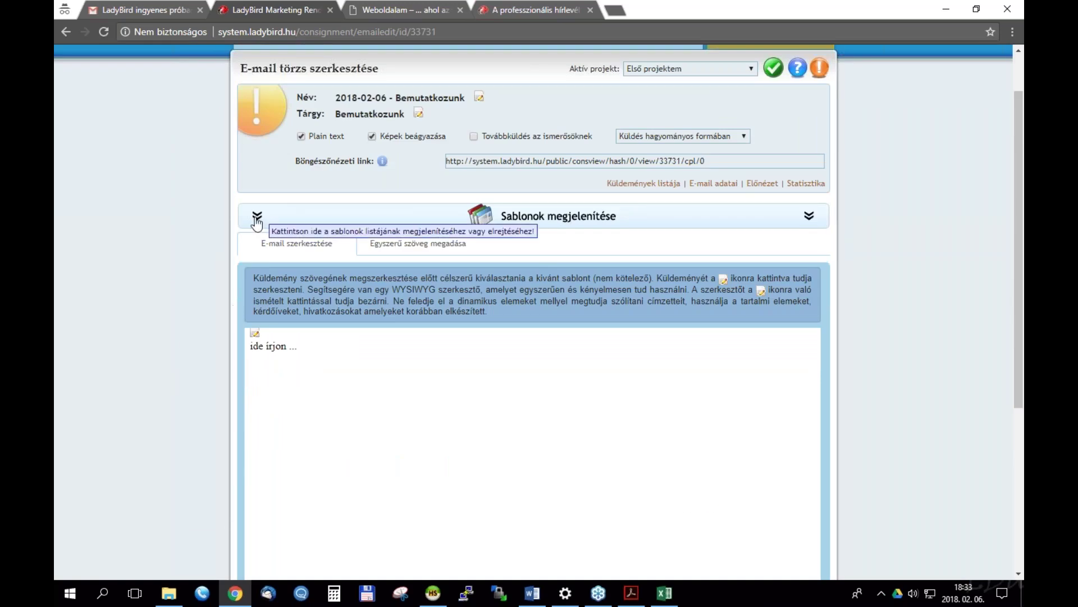
left_click(257, 219)
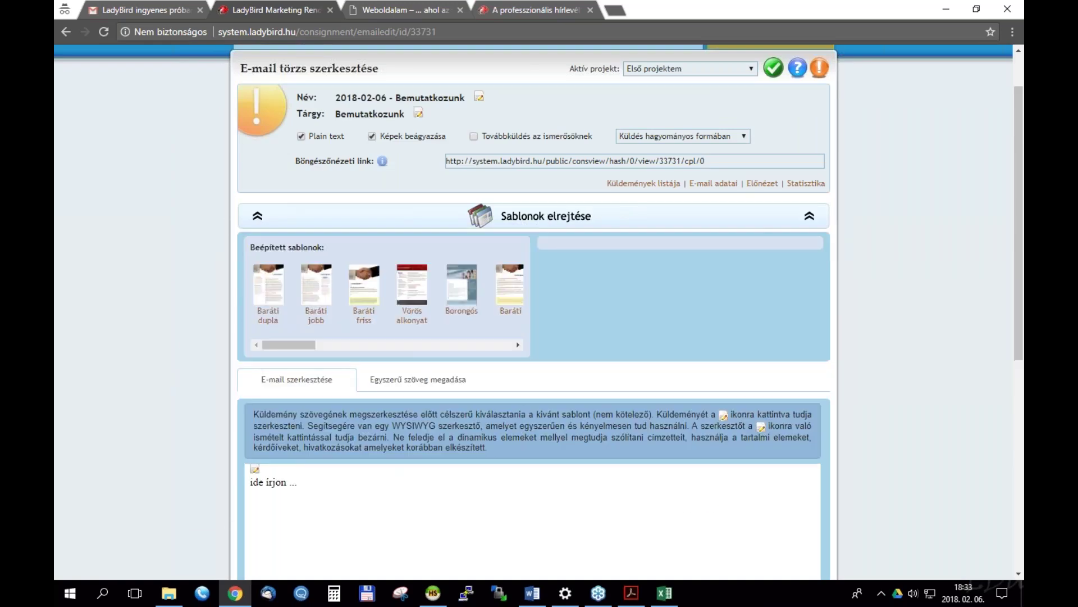
left_click(495, 221)
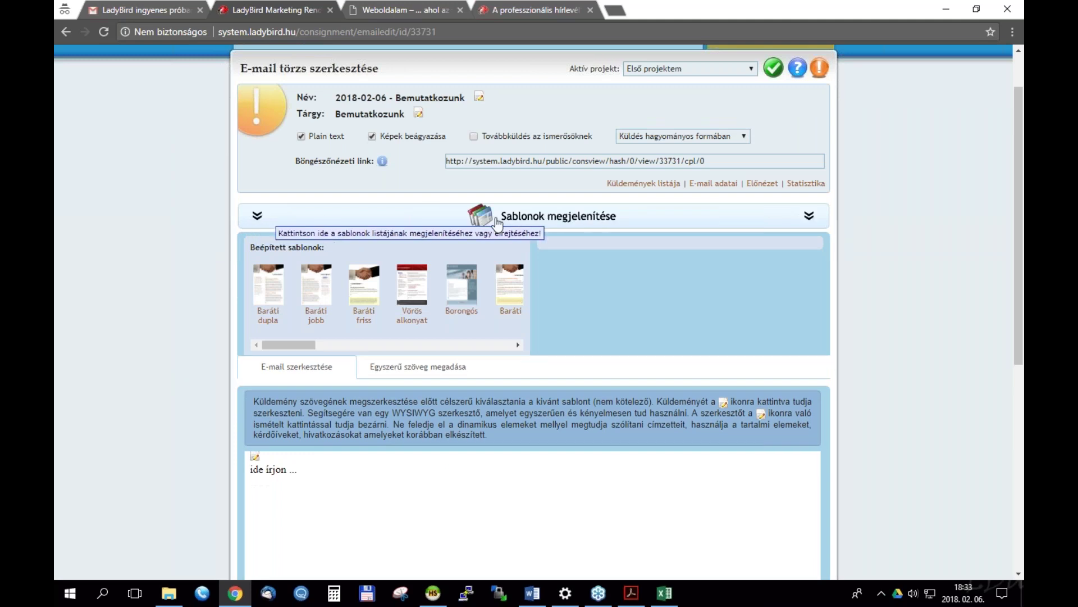
left_click(257, 218)
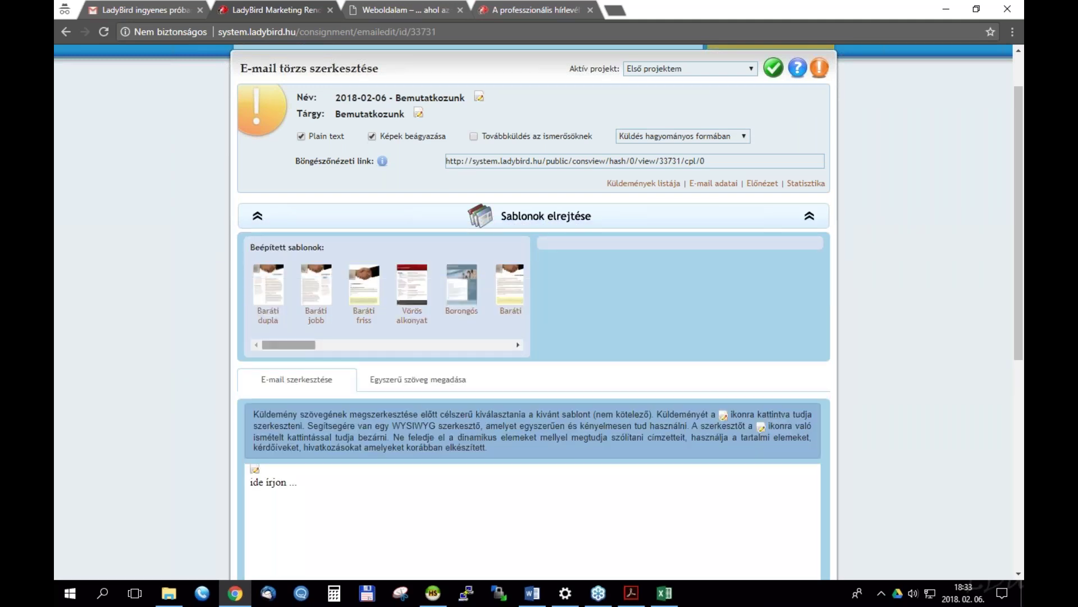
left_click_drag(292, 348, 315, 344)
left_click(398, 315)
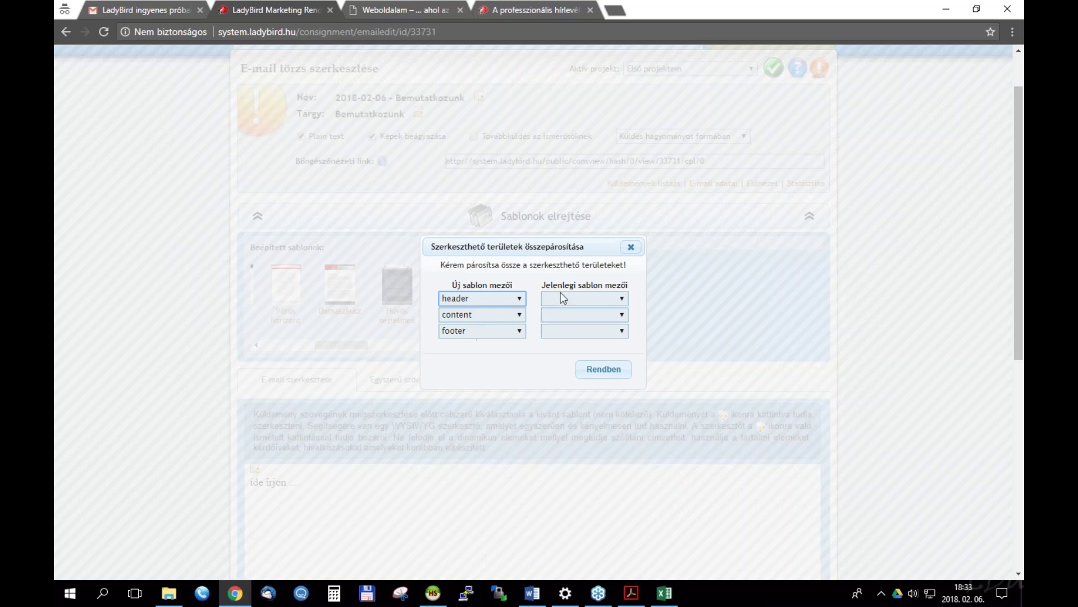
Step: Pair the template's content area with the levéltörzs field and confirm with Rendben
left_click(576, 315)
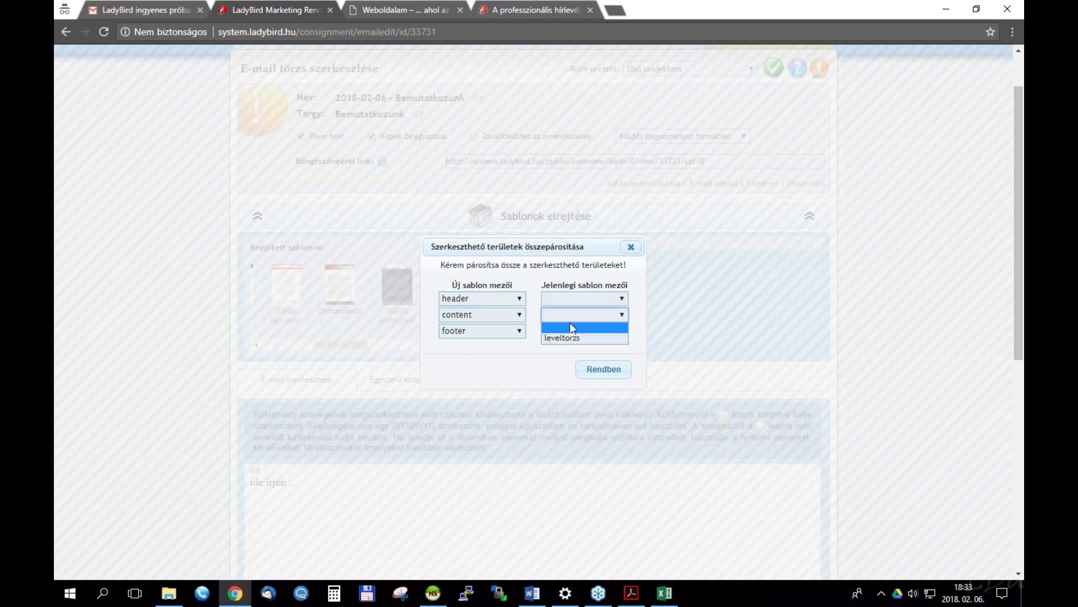
left_click(563, 337)
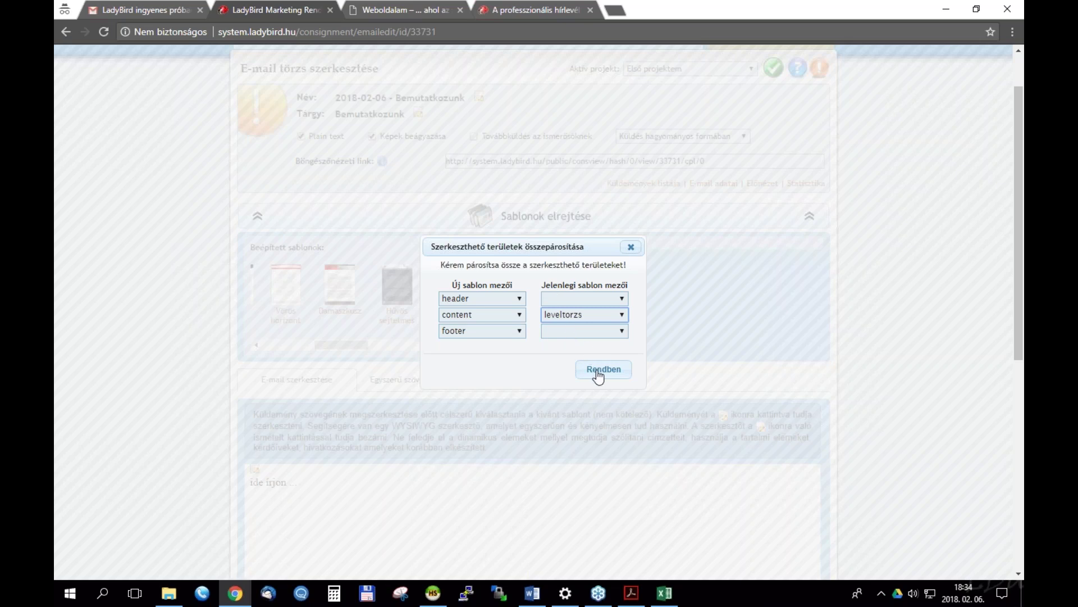
left_click(601, 374)
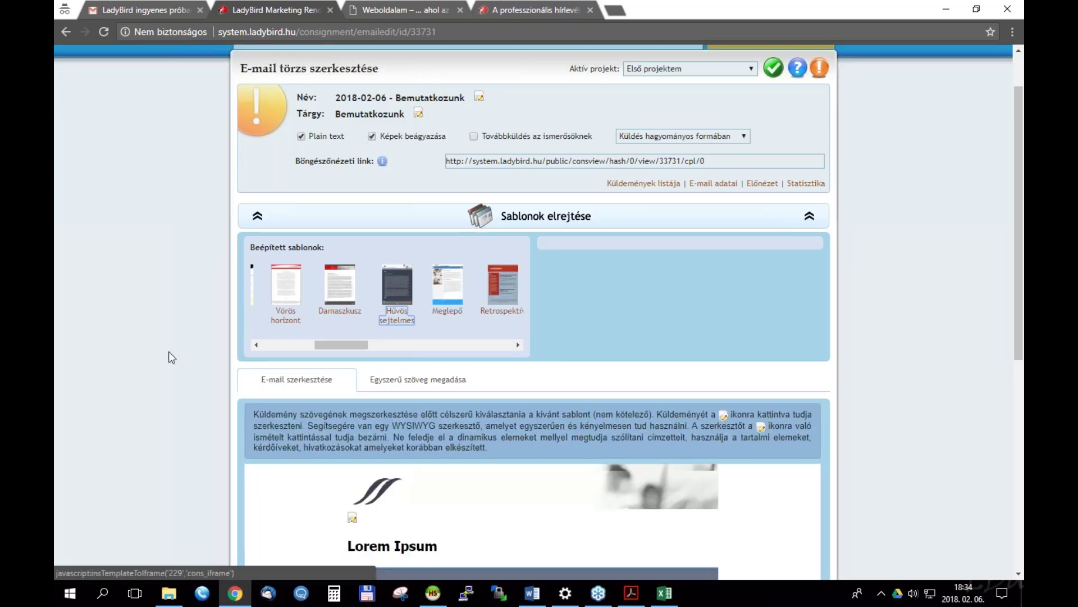
Step: Open the template's Lorem Ipsum heading block for editing
scroll(169, 352, "down", 5)
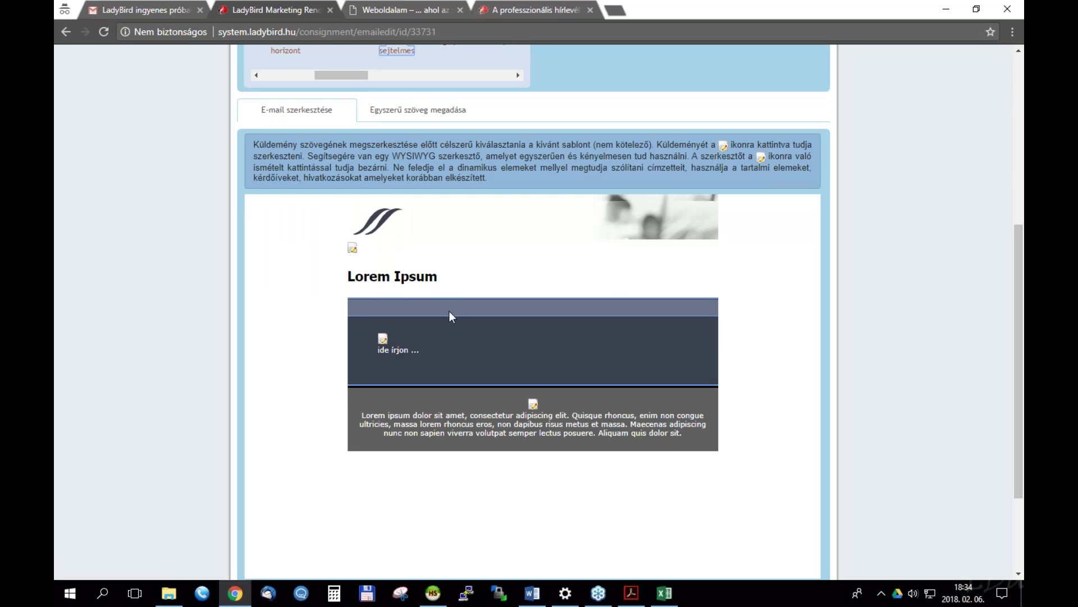
scroll(450, 337, "up", 4)
scroll(448, 357, "down", 2)
scroll(575, 383, "up", 1)
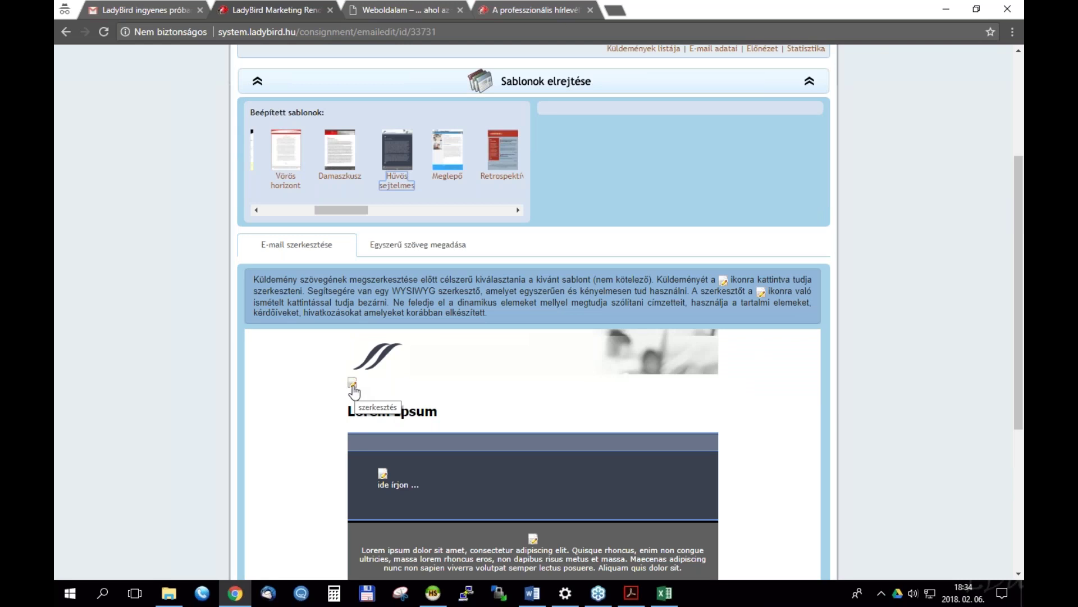
left_click(353, 388)
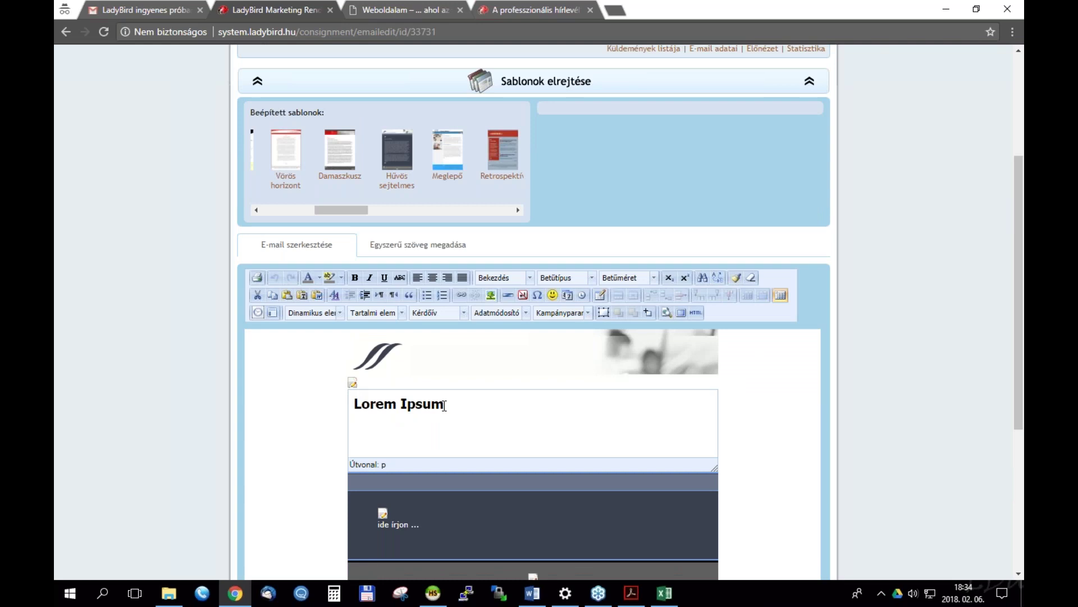
Step: Select the entire Lorem Ipsum heading text so it can be replaced
left_click_drag(504, 403, 323, 401)
scroll(339, 395, "down", 2)
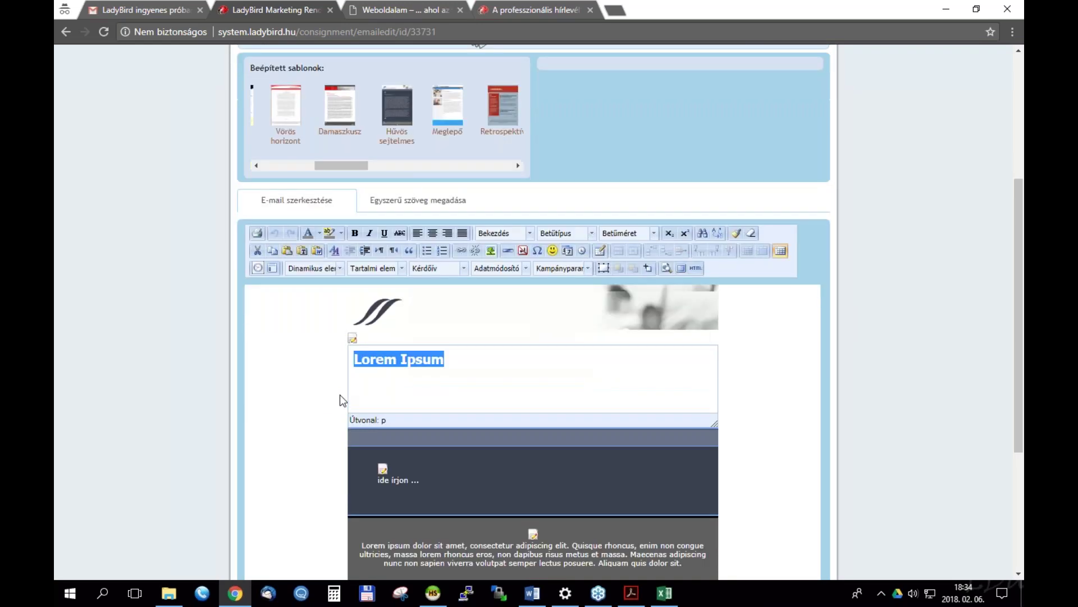
scroll(309, 384, "up", 2)
left_click(497, 404)
triple_click(499, 403)
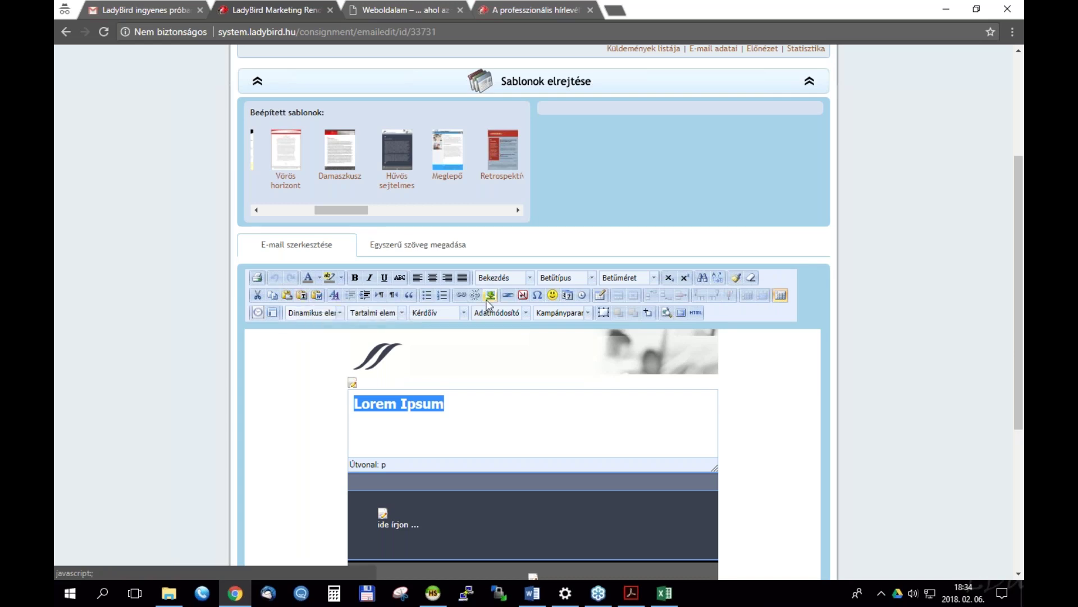
left_click(466, 409)
left_click_drag(490, 407, 353, 404)
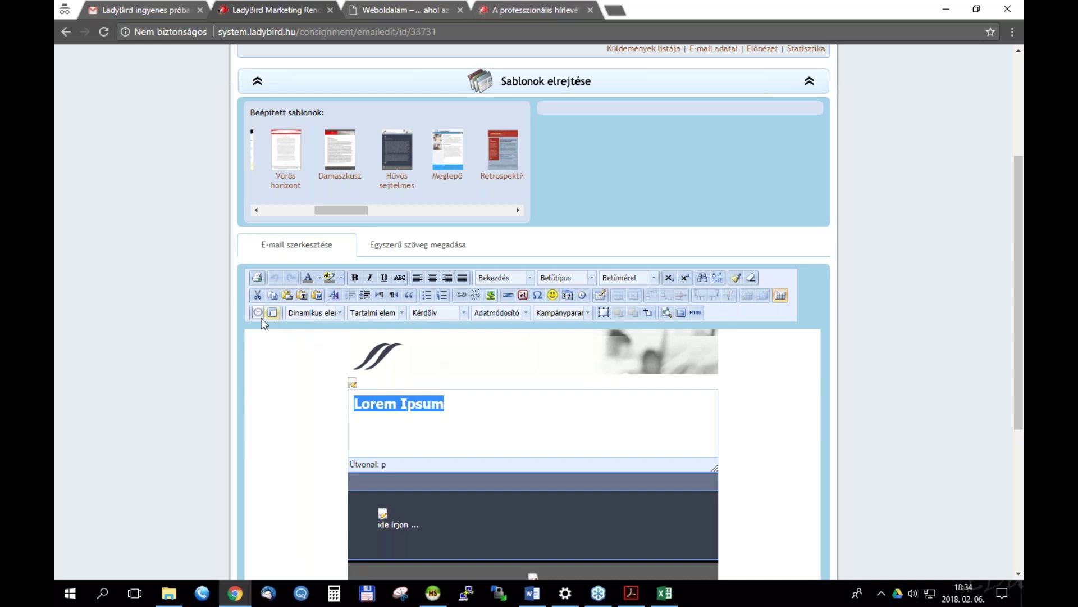
left_click(467, 407)
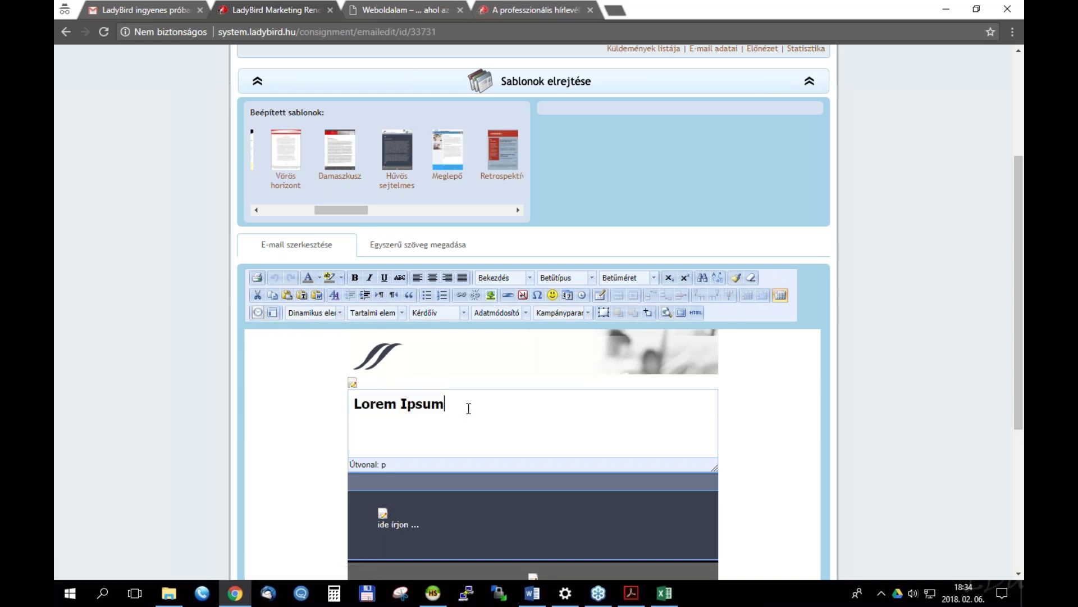
left_click_drag(480, 407, 322, 405)
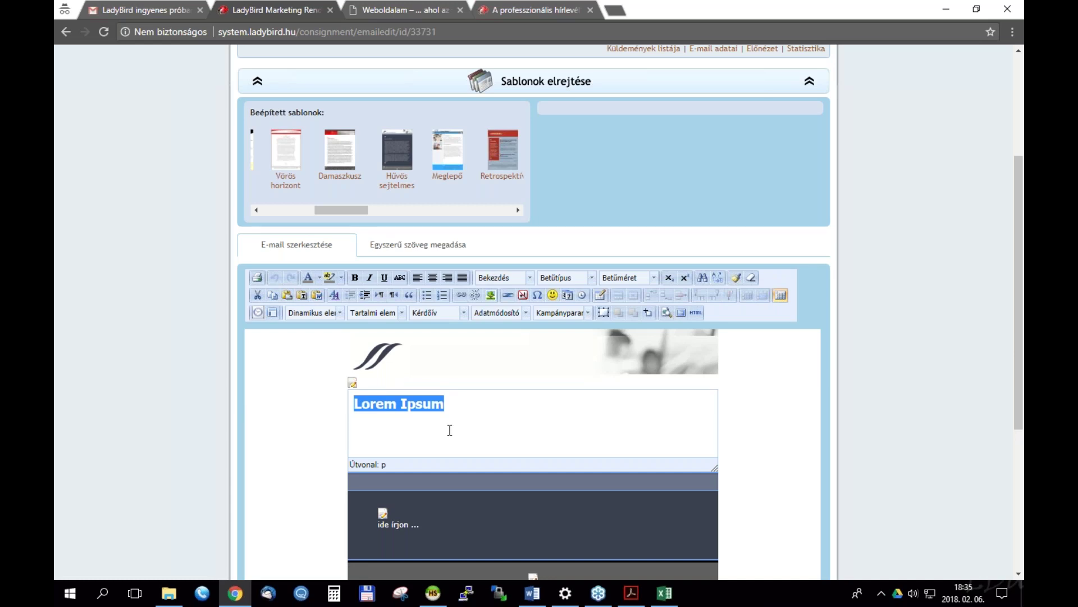
Step: Replace the heading with 'Kedves Ügyfelünk!', then select the word Ügyfelünk
type("Kedves")
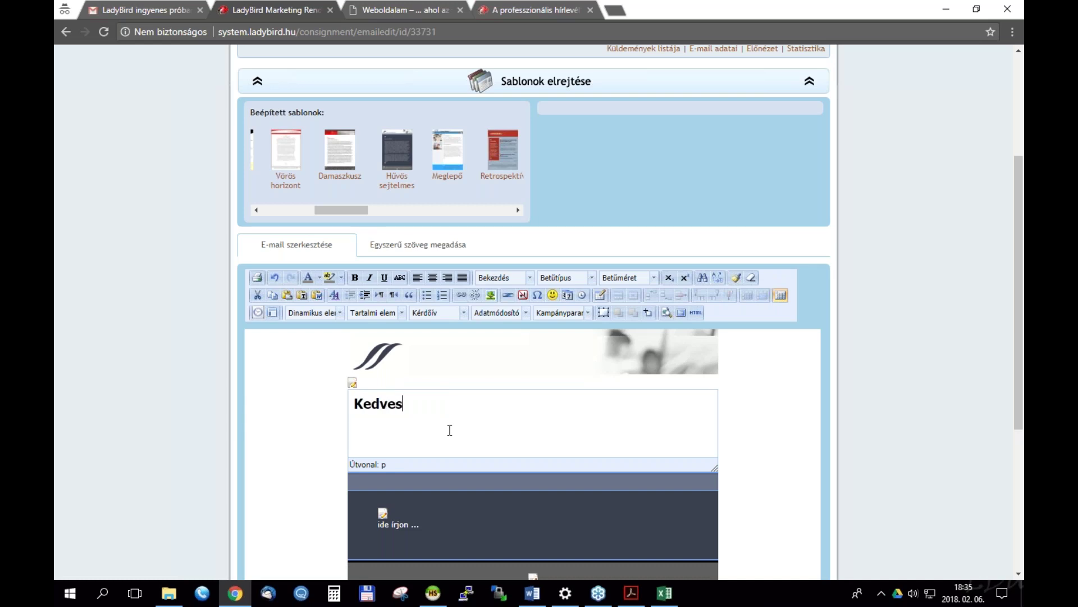
type(" ÜgyfelünK!")
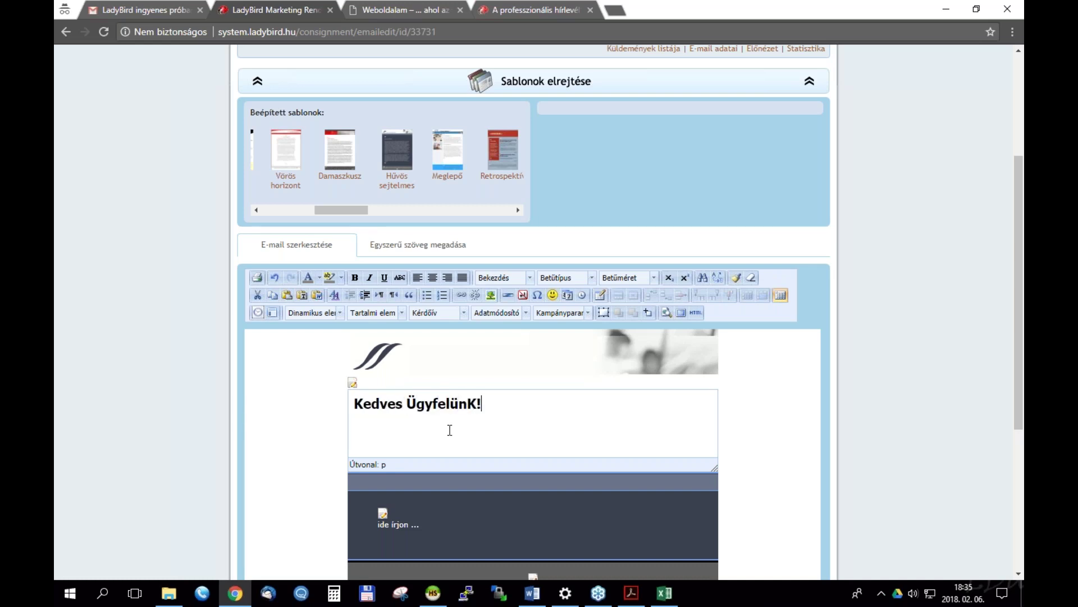
key("BackSpace")
key("BackSpace")
type("k!")
left_click_drag(406, 403, 476, 401)
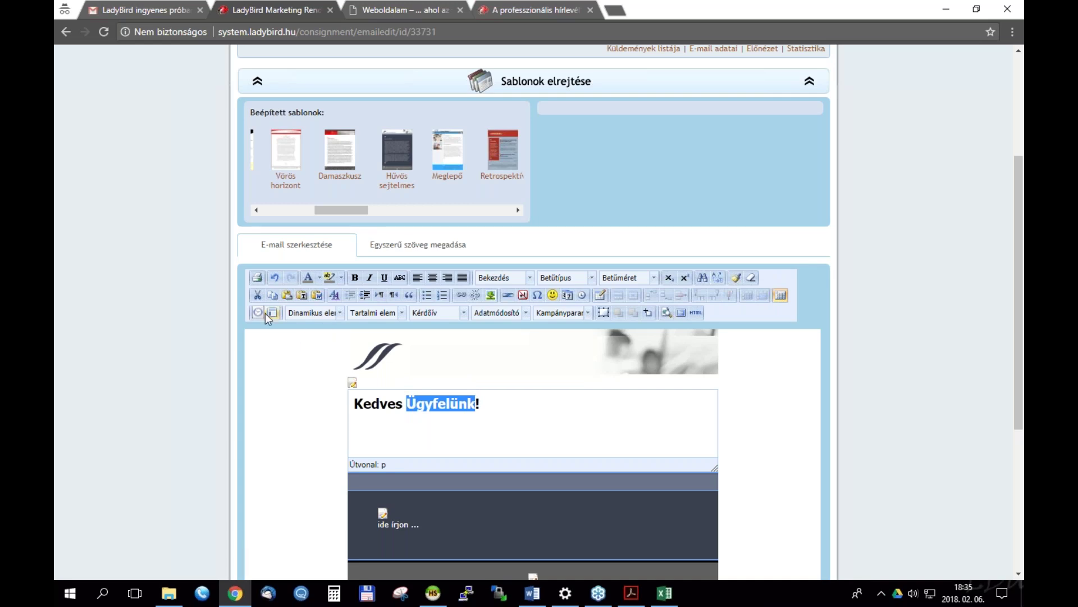
Step: Replace Ügyfelünk with a Keresztnév dynamic field using fallback value 'Ügyfelünk!'
left_click(340, 315)
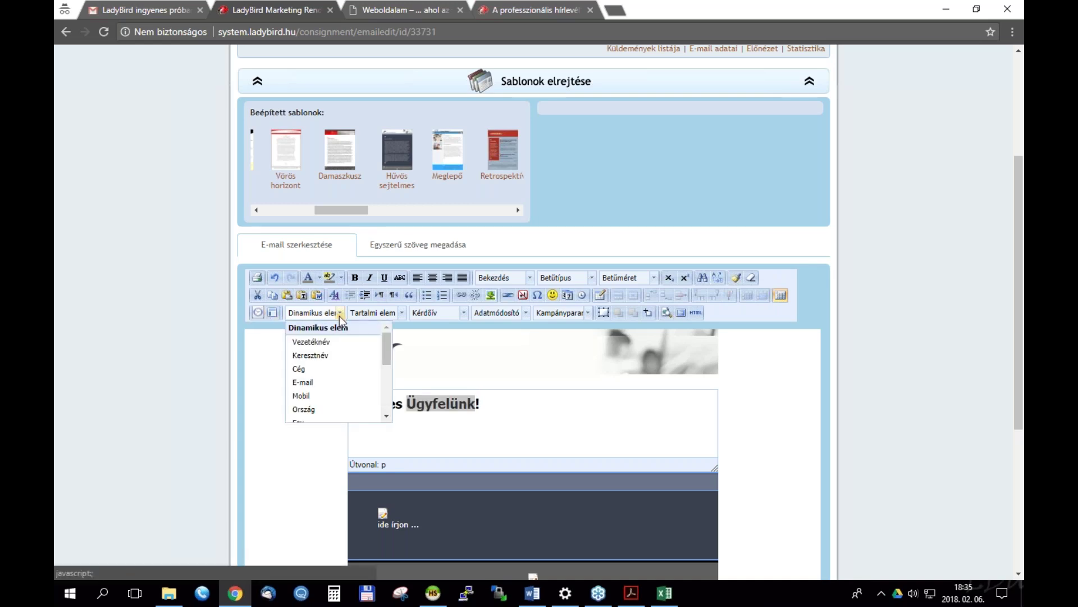
left_click(319, 359)
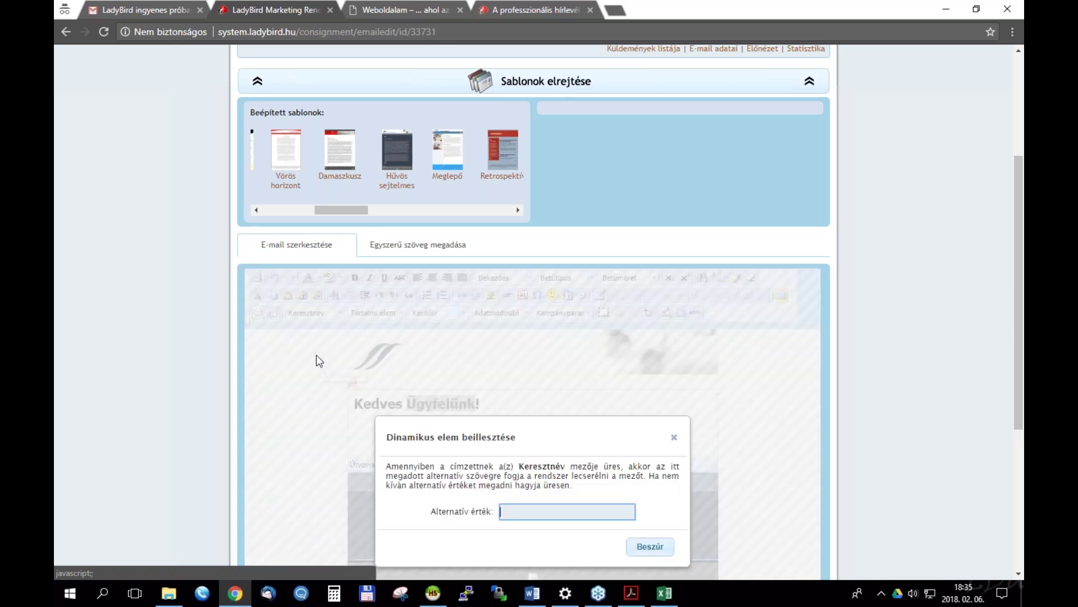
left_click_drag(495, 439, 536, 280)
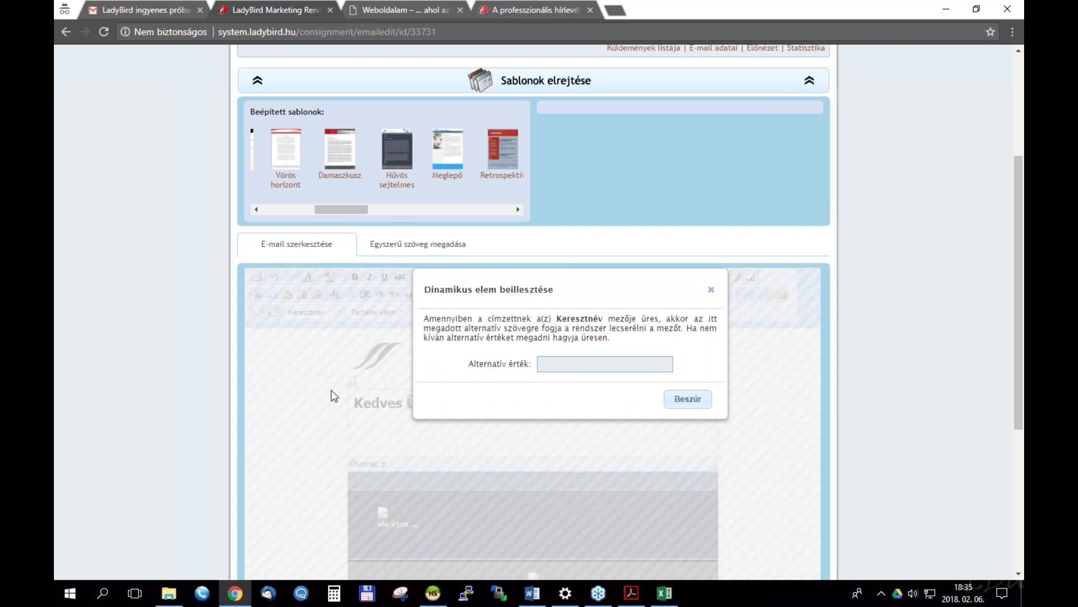
scroll(536, 280, "down", 1)
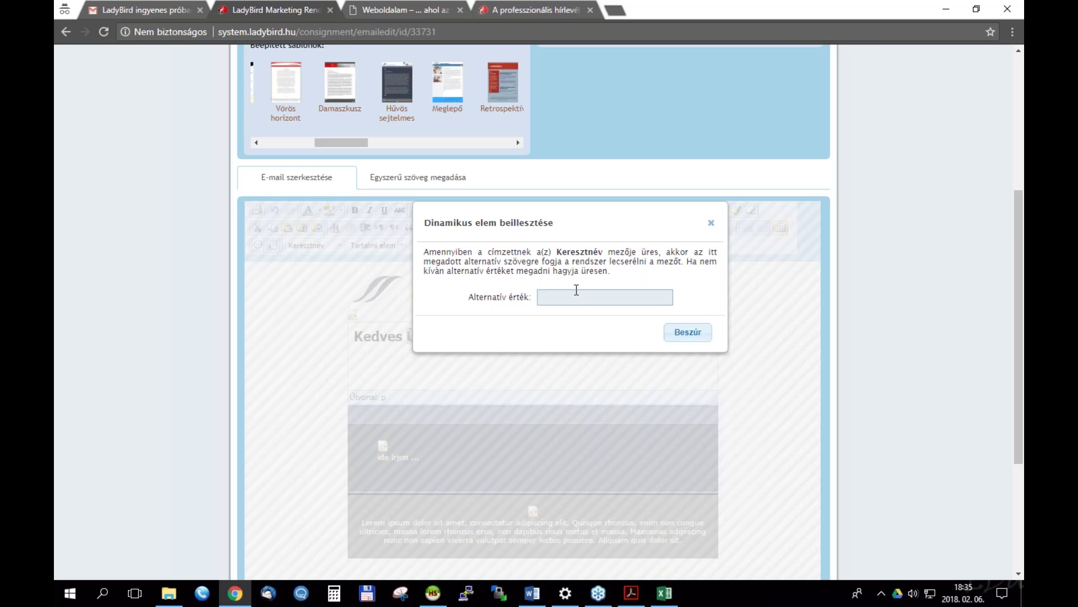
left_click(571, 294)
type("Ügyfelünk!")
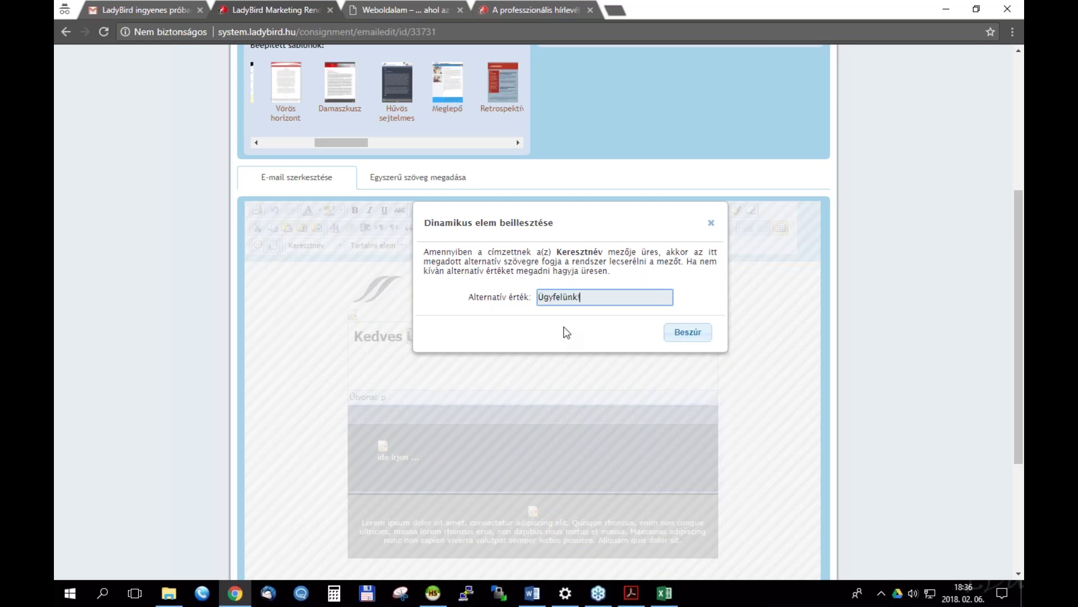
left_click(683, 337)
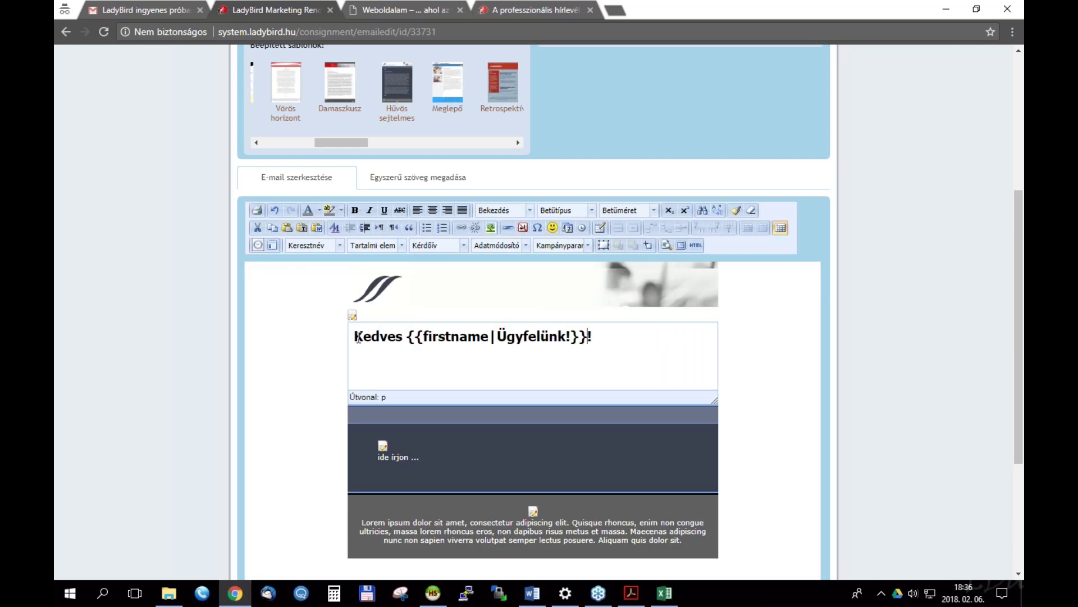
Step: Place the cursor right after the fallback word Ügyfelünk in the firstname tag
left_click_drag(355, 337, 453, 337)
left_click(446, 336)
key("Left")
key("Left")
key("Left")
key("Left")
left_click_drag(498, 337, 575, 337)
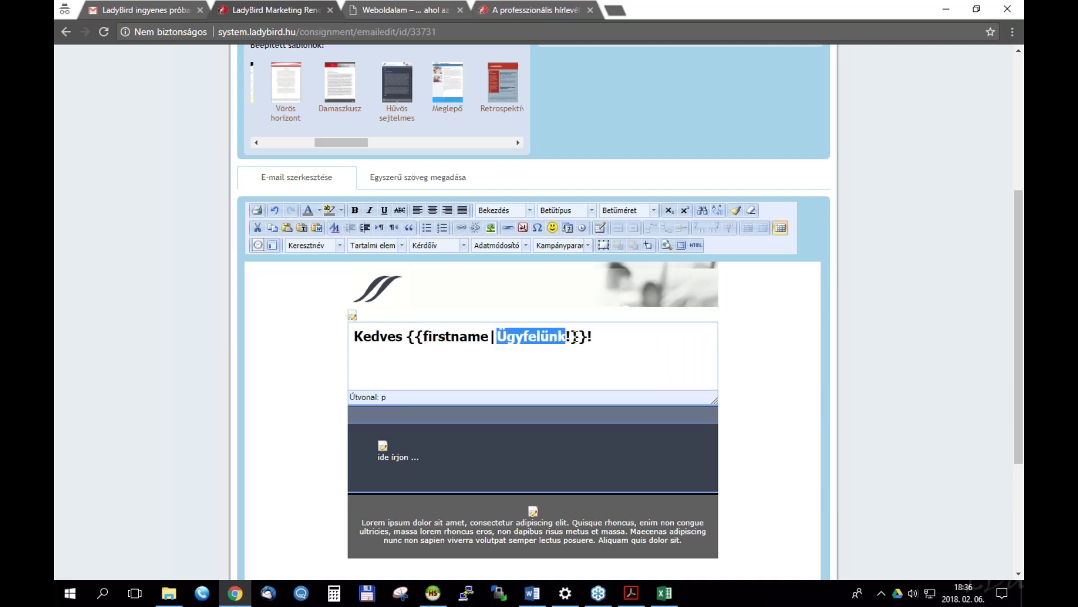
left_click(574, 336)
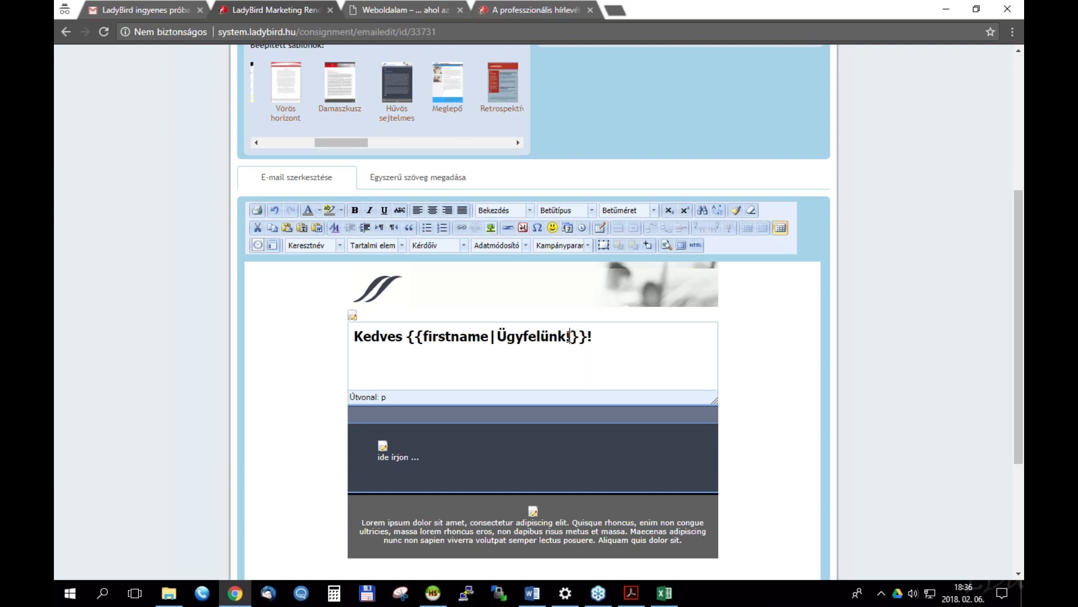
Step: Remove the fallback's extra '!' and select the 'ide írjon ...' body placeholder
key("BackSpace")
scroll(472, 349, "down", 3)
left_click(386, 315)
left_click_drag(426, 289, 358, 292)
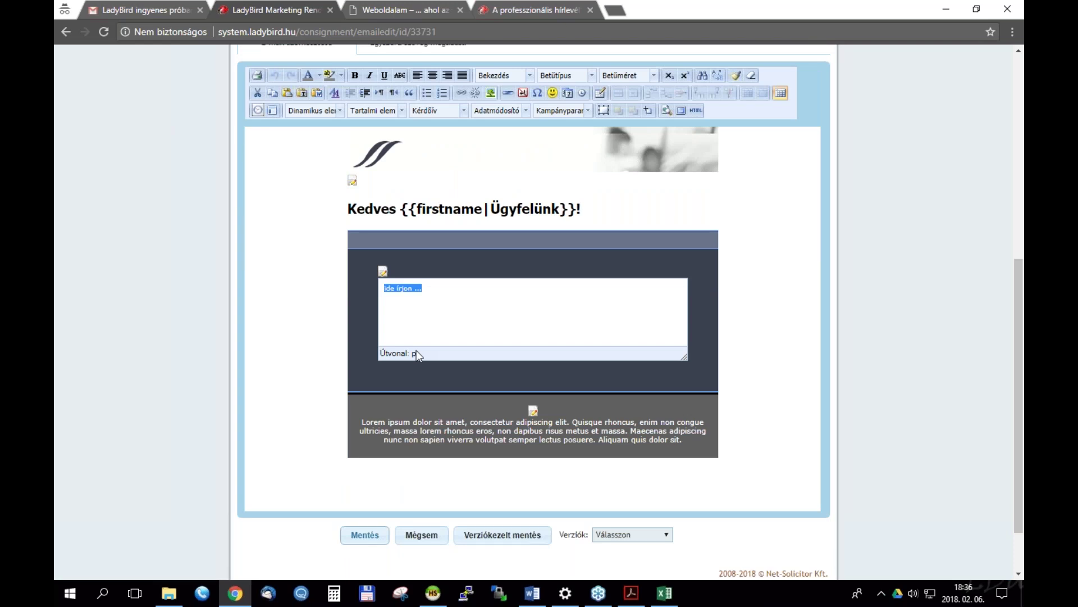
Step: Paste the welcome letter from Word over the 'ide írjon ...' placeholder
key("alt+Tab")
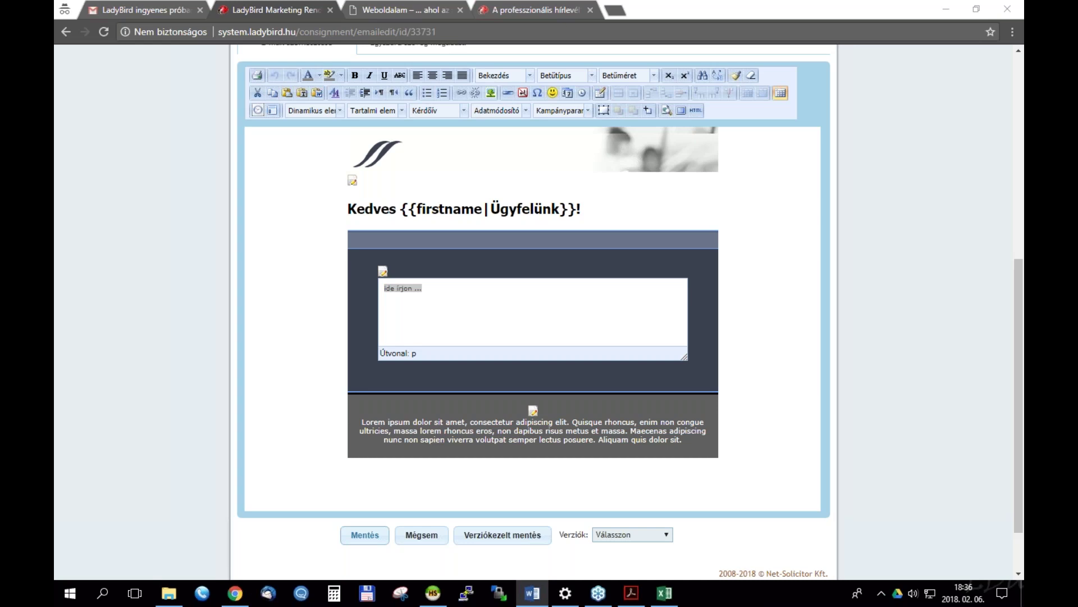
key("alt+Tab")
left_click(470, 290)
left_click_drag(485, 297, 354, 300)
key("ctrl+v")
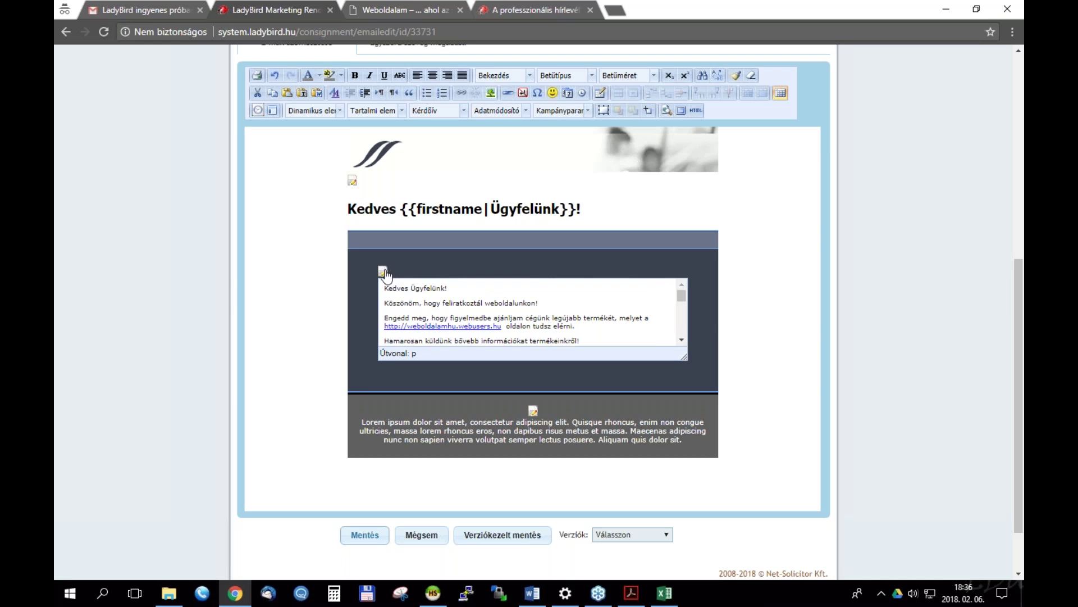
left_click(384, 272)
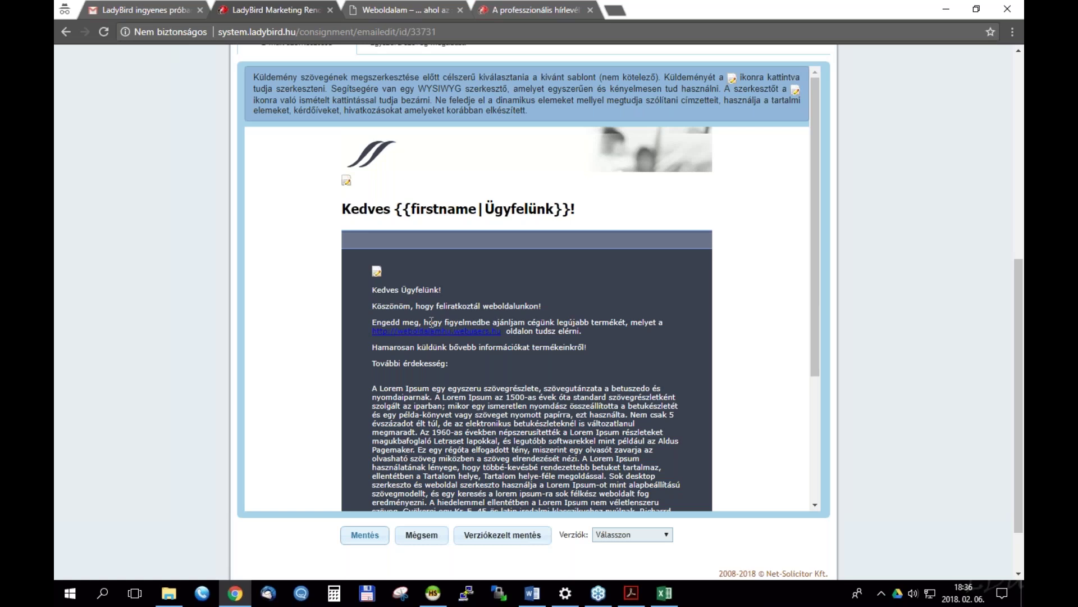
scroll(619, 272, "up", 2)
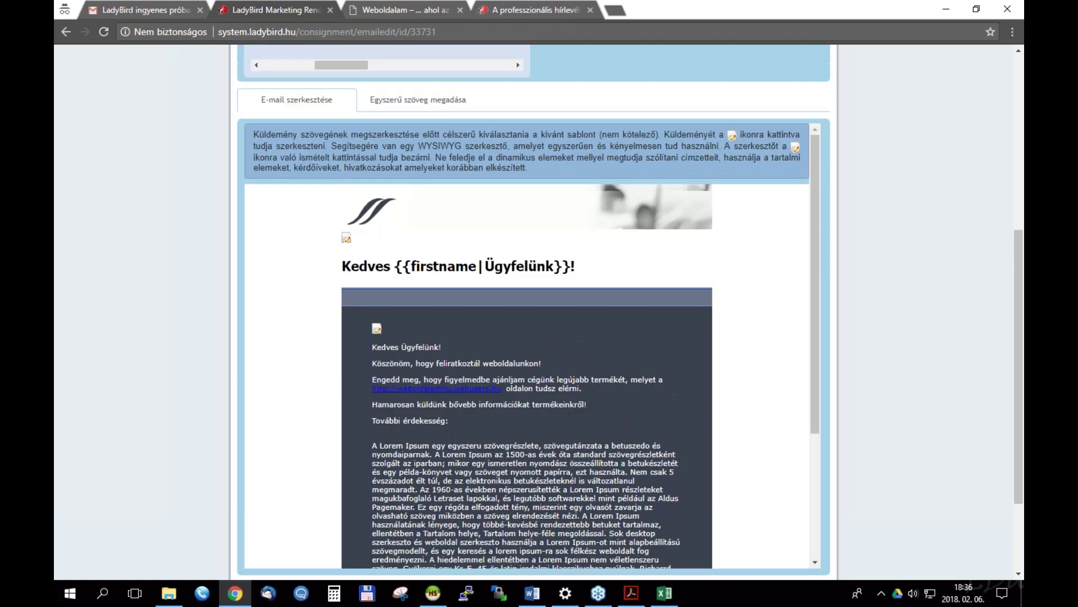
scroll(598, 370, "down", 3)
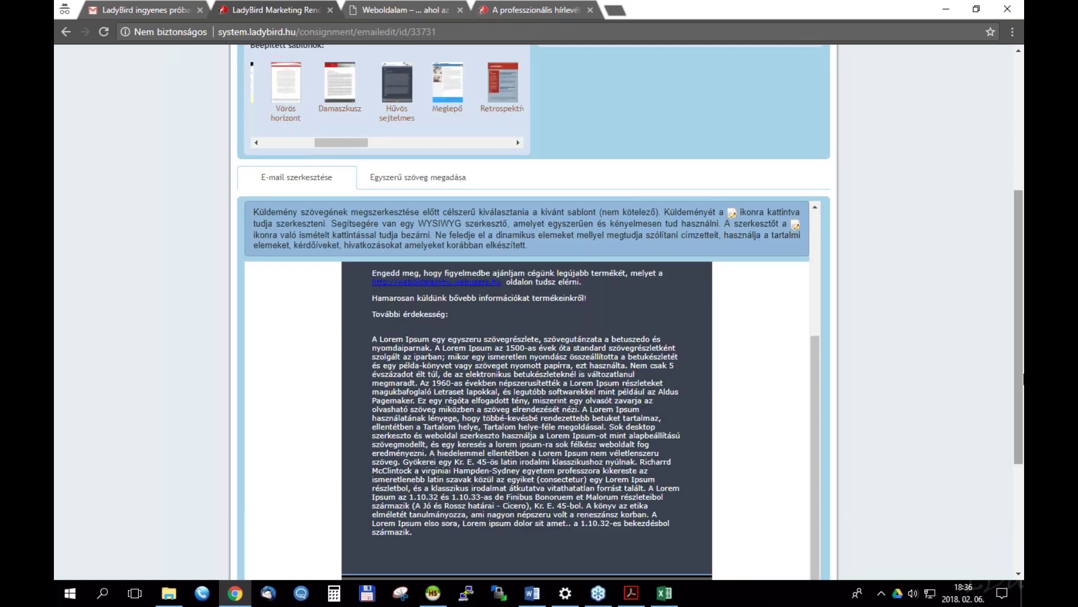
scroll(698, 370, "up", 2)
scroll(972, 403, "down", 2)
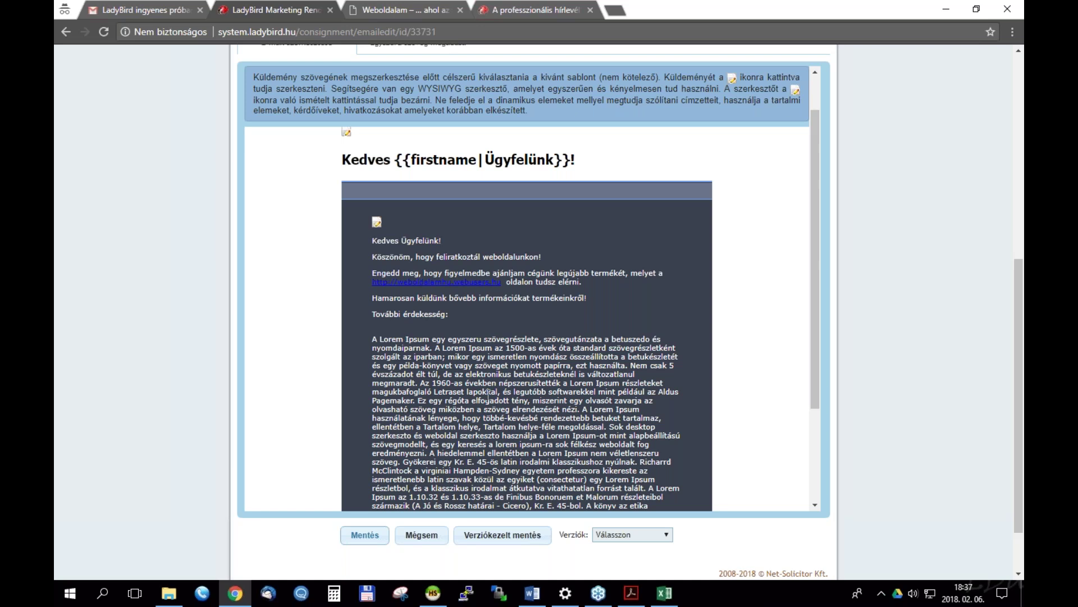
scroll(487, 393, "down", 3)
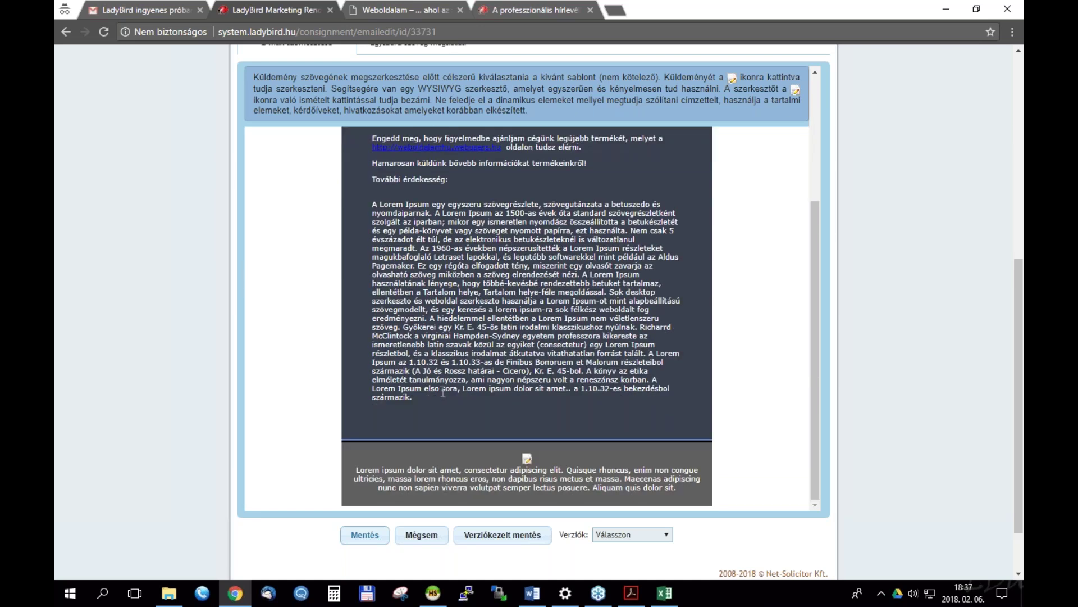
scroll(443, 391, "up", 3)
scroll(506, 438, "down", 3)
Step: Clear the footer's lorem ipsum text and insert the unsubscribe link field
left_click(527, 457)
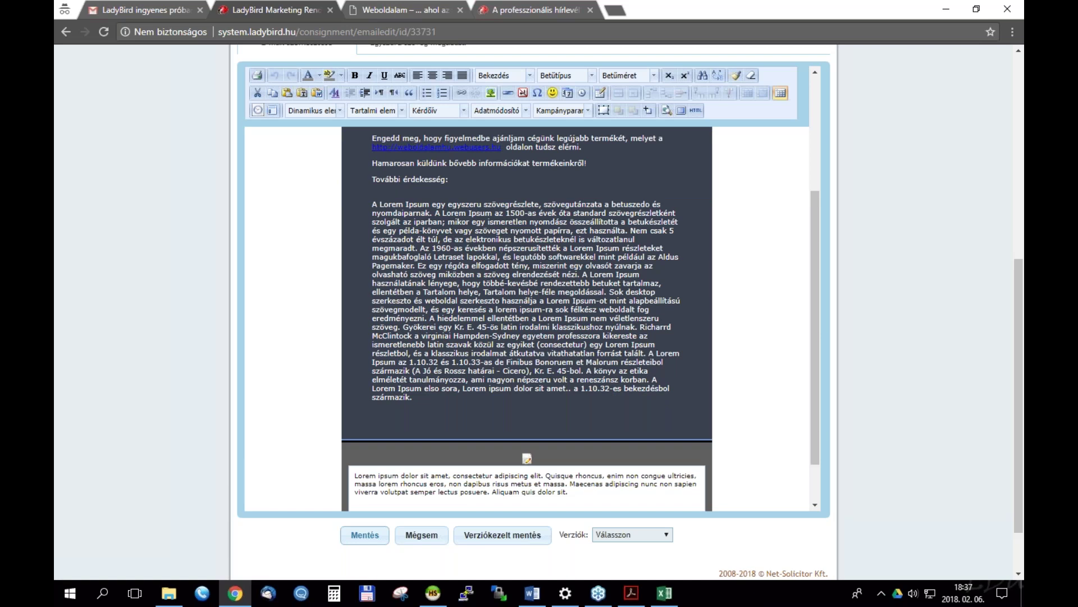
key("ctrl+a")
key("Delete")
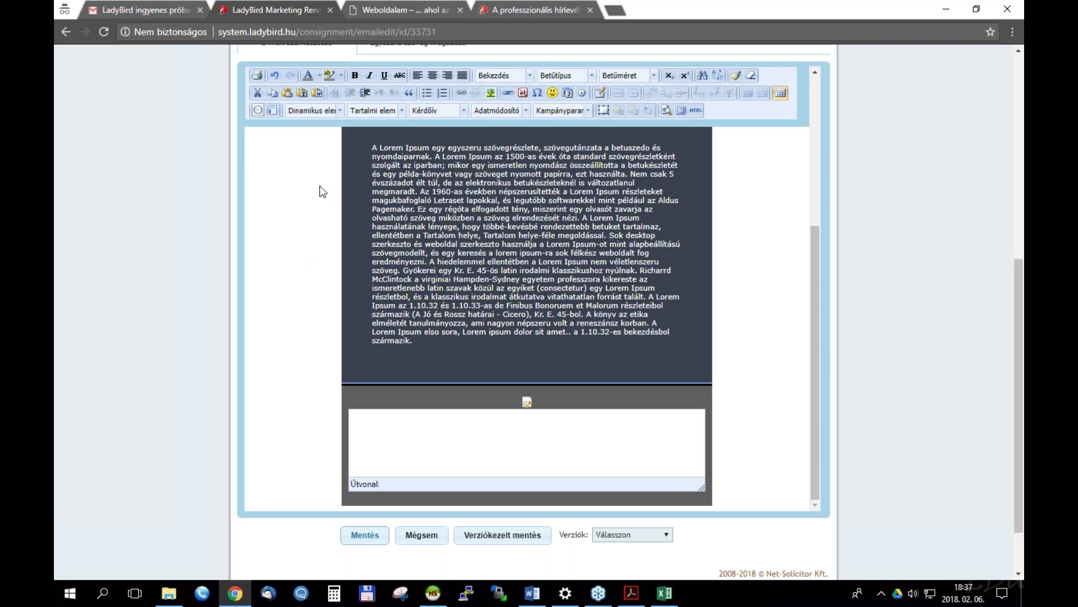
scroll(386, 306, "down", 2)
scroll(387, 306, "down", 1)
scroll(173, 279, "up", 4)
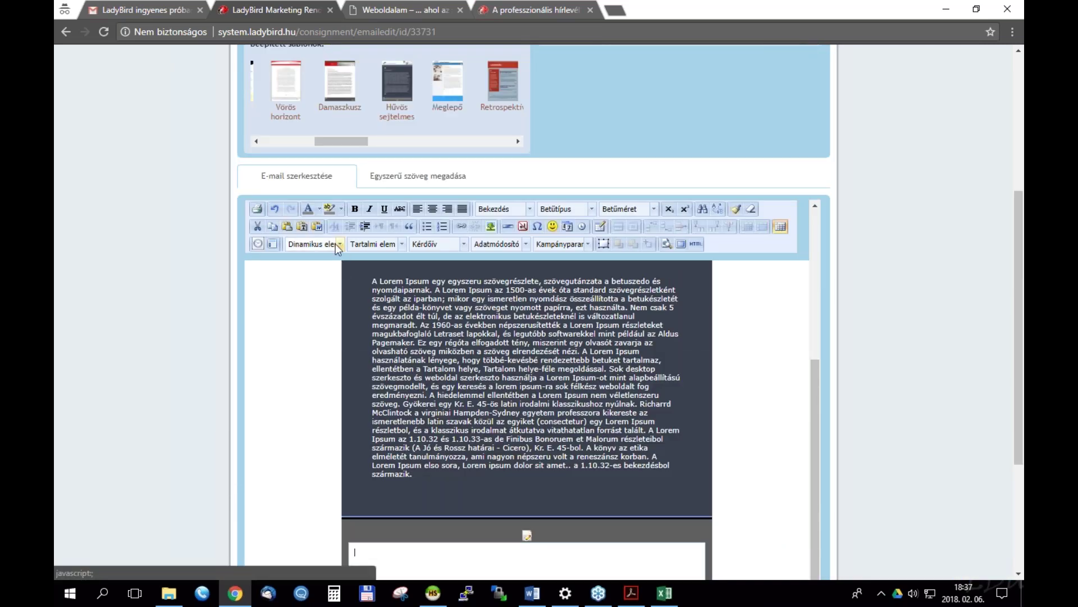
left_click(340, 245)
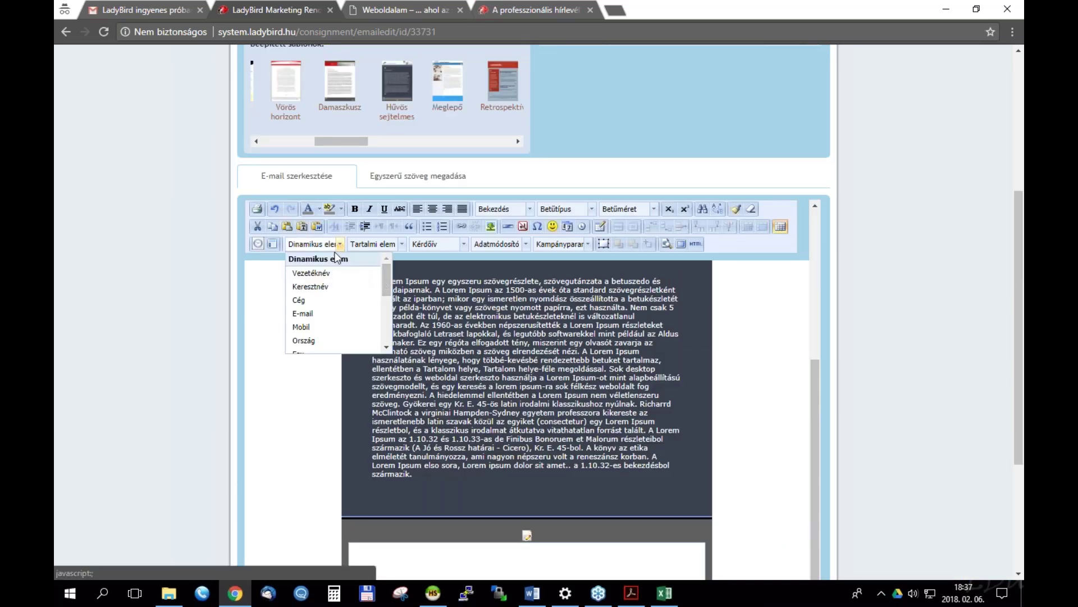
left_click_drag(383, 274, 386, 345)
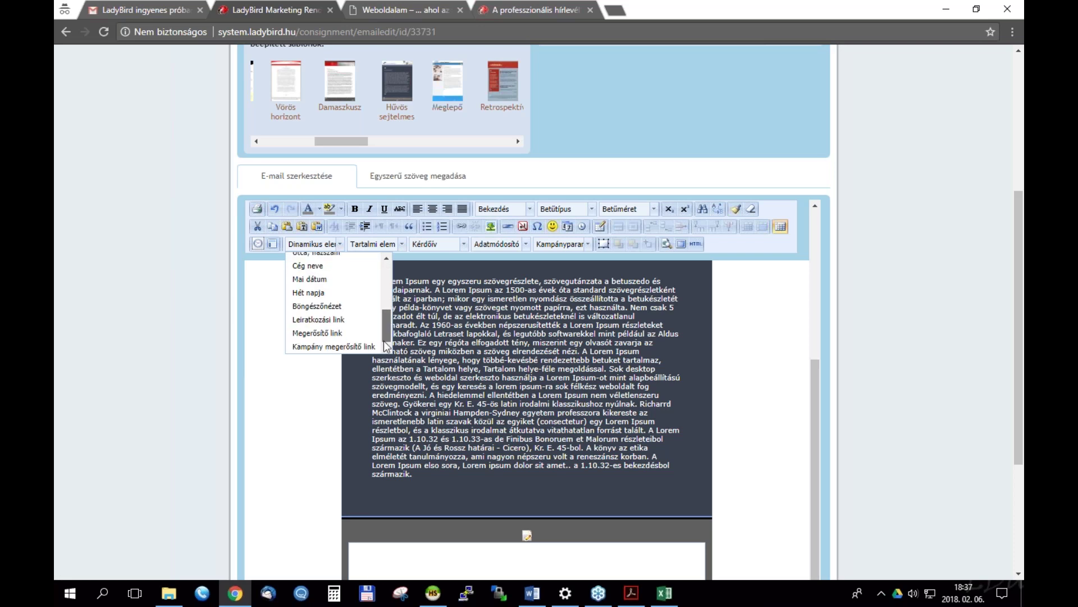
left_click(329, 320)
Step: Retype the unsubscribe link text as 'Leiratkozás' and finish editing the footer
scroll(321, 332, "down", 3)
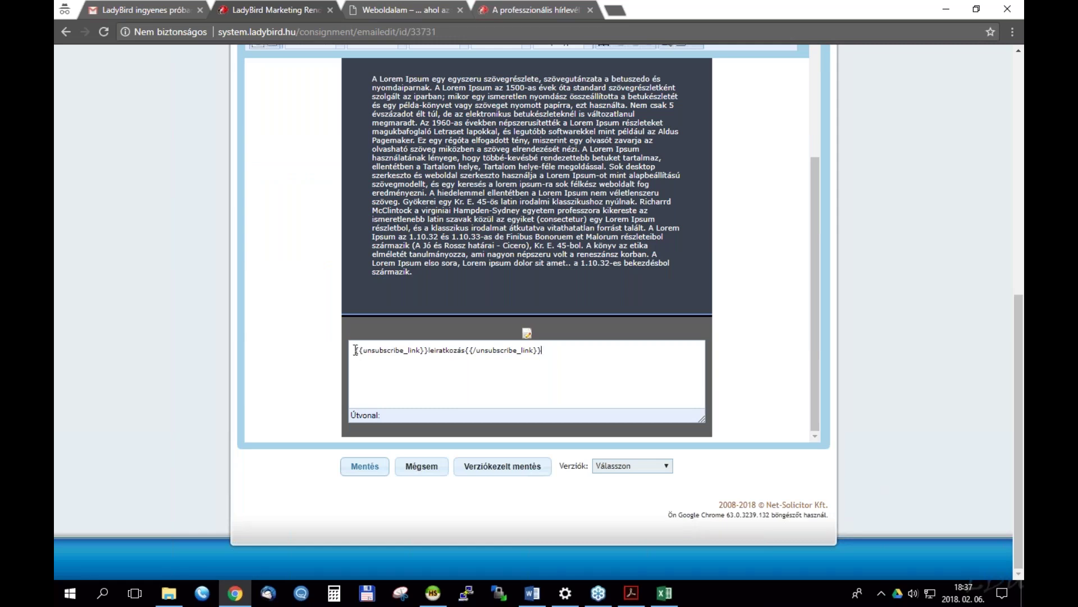
mouse_move(355, 351)
left_mouse_down()
mouse_move(567, 360)
mouse_move(354, 354)
left_mouse_up()
scroll(248, 354, "up", 1)
scroll(248, 349, "up", 10)
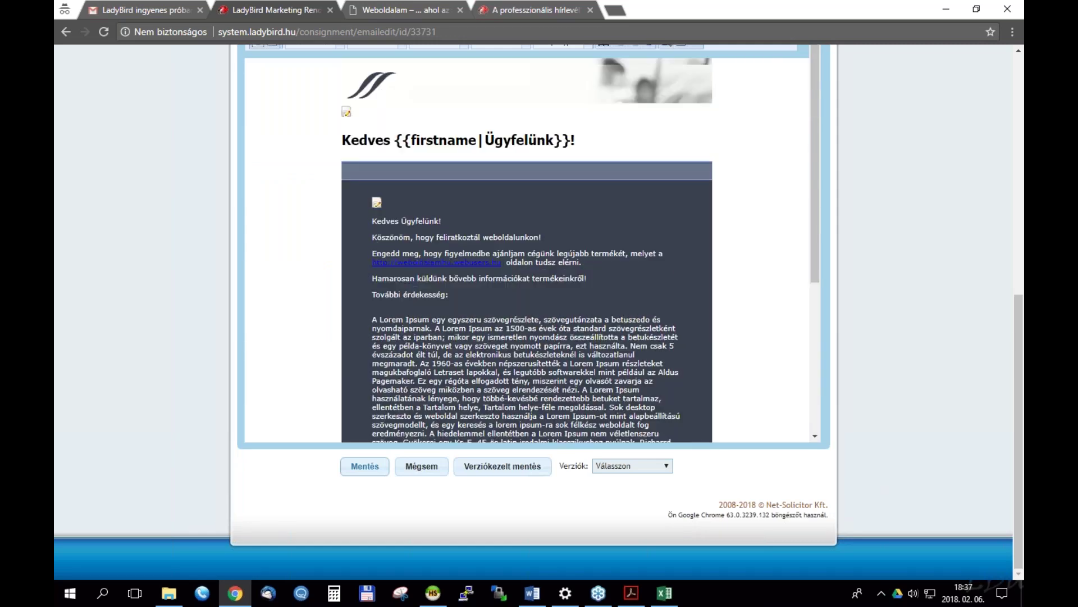
scroll(250, 315, "down", 10)
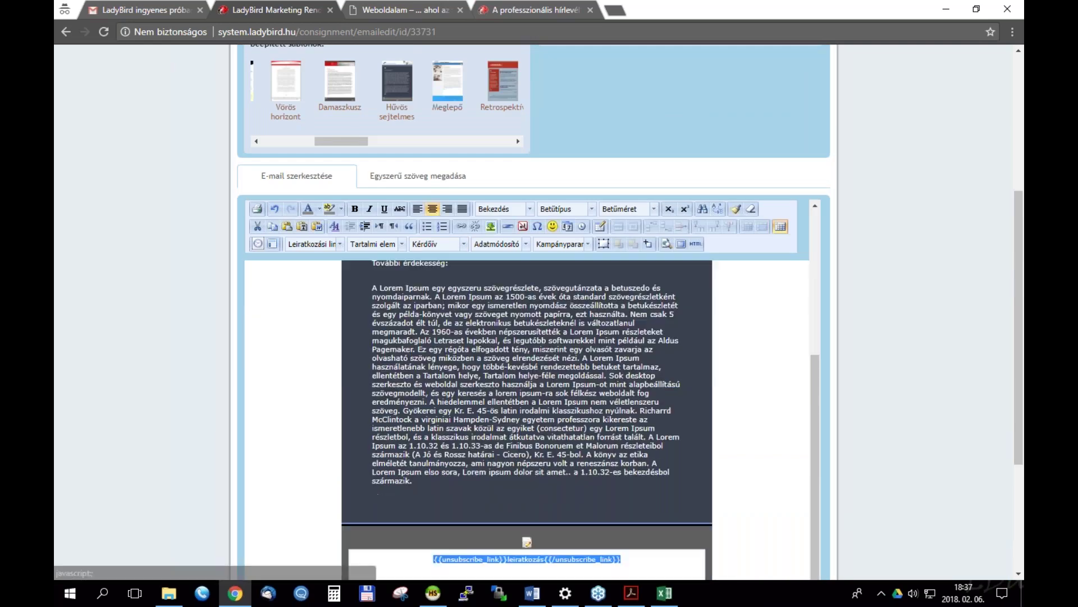
left_click(497, 486)
left_click_drag(509, 485, 543, 484)
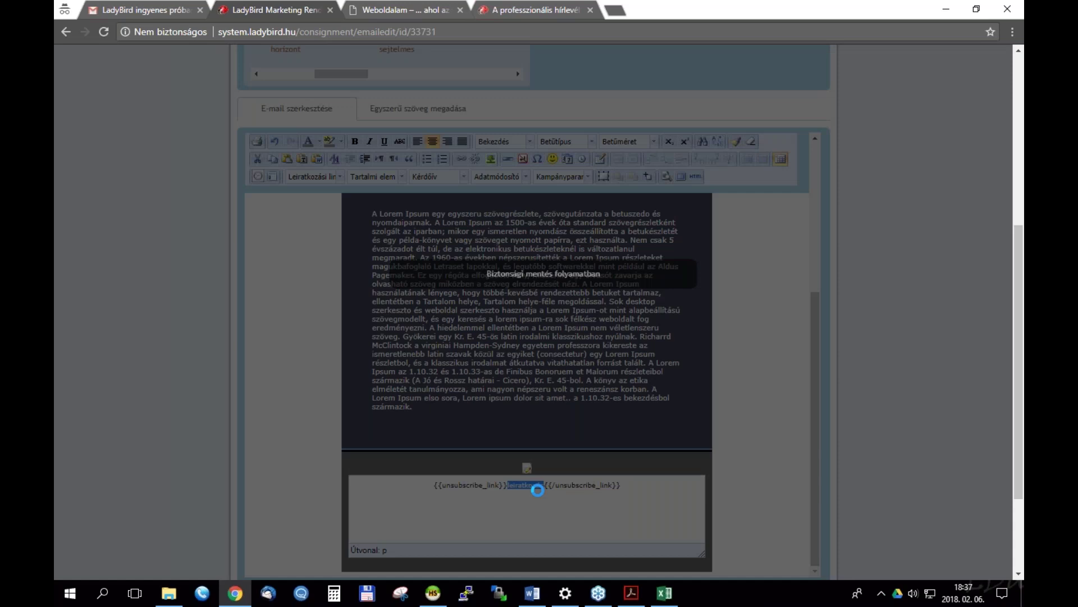
type("Leiratkozás")
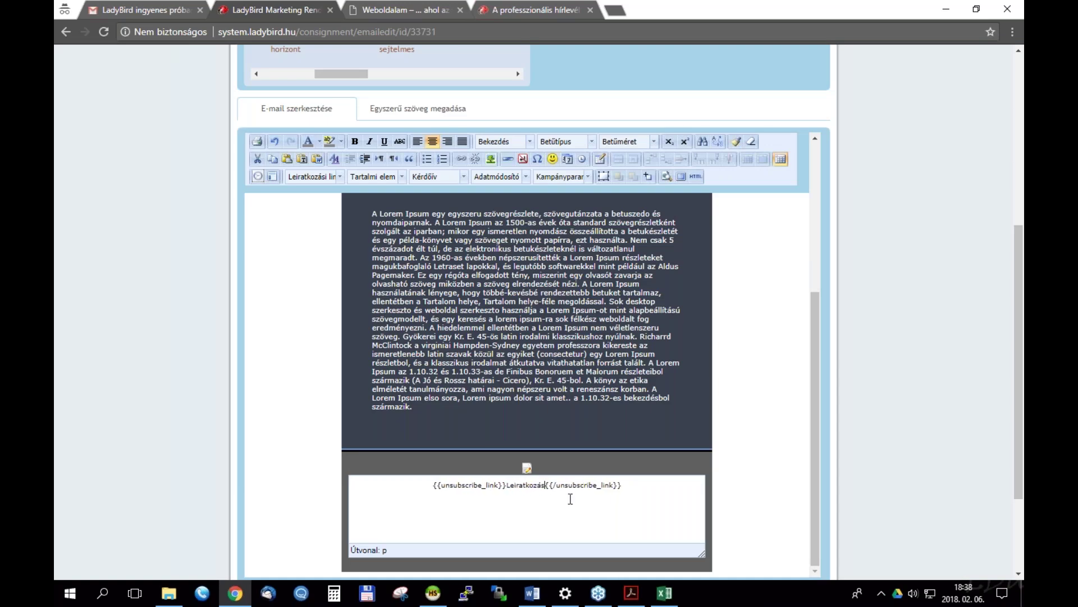
left_click(526, 467)
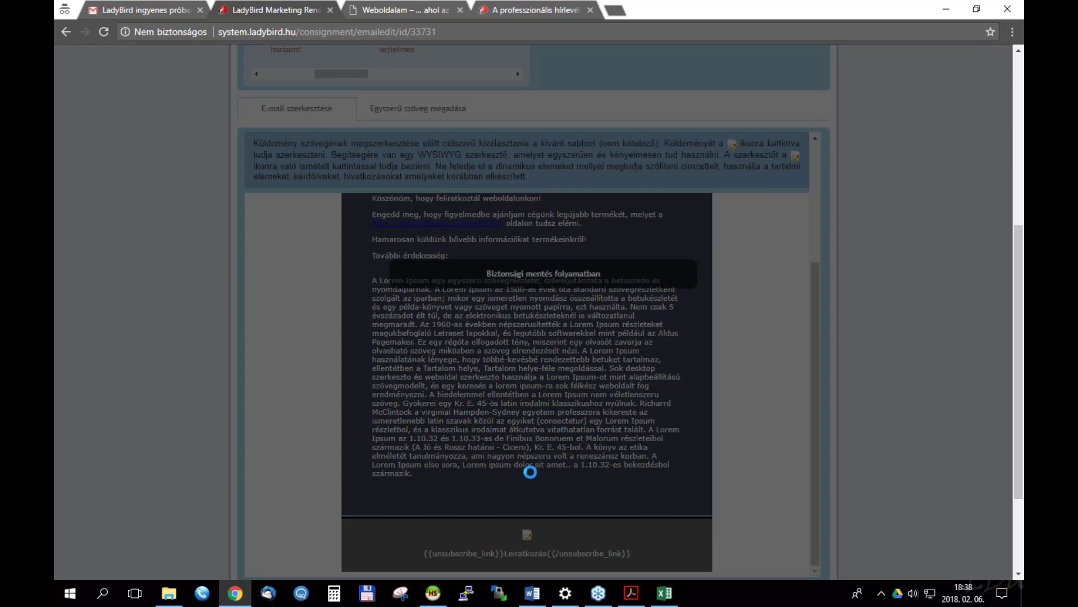
scroll(528, 506, "down", 3)
Step: Save the Bemutatkozunk e-mail and open its Előnézet preview page
left_click(365, 466)
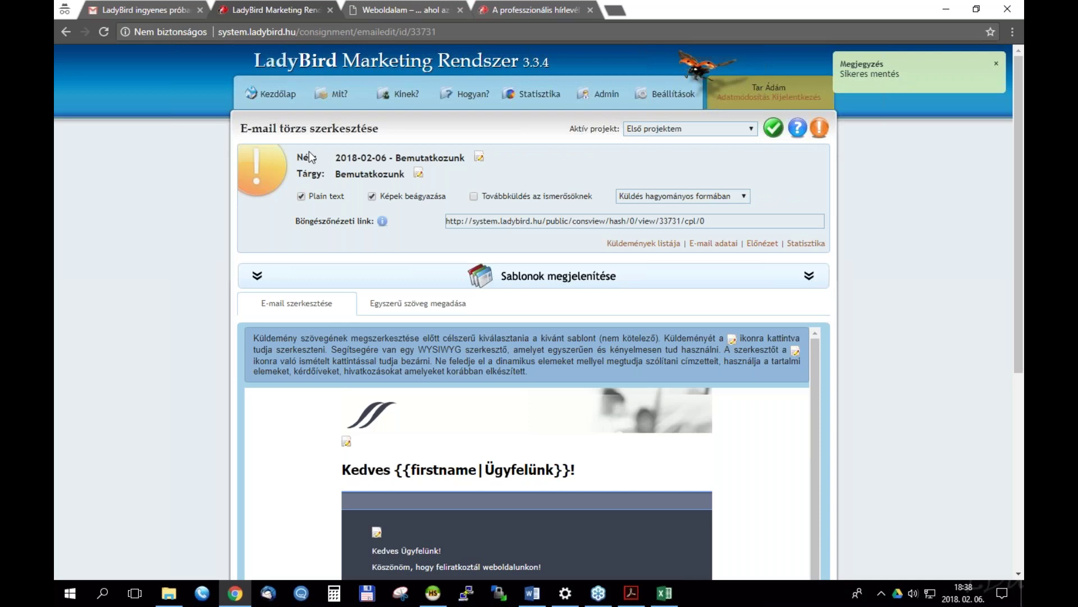
left_click(770, 246)
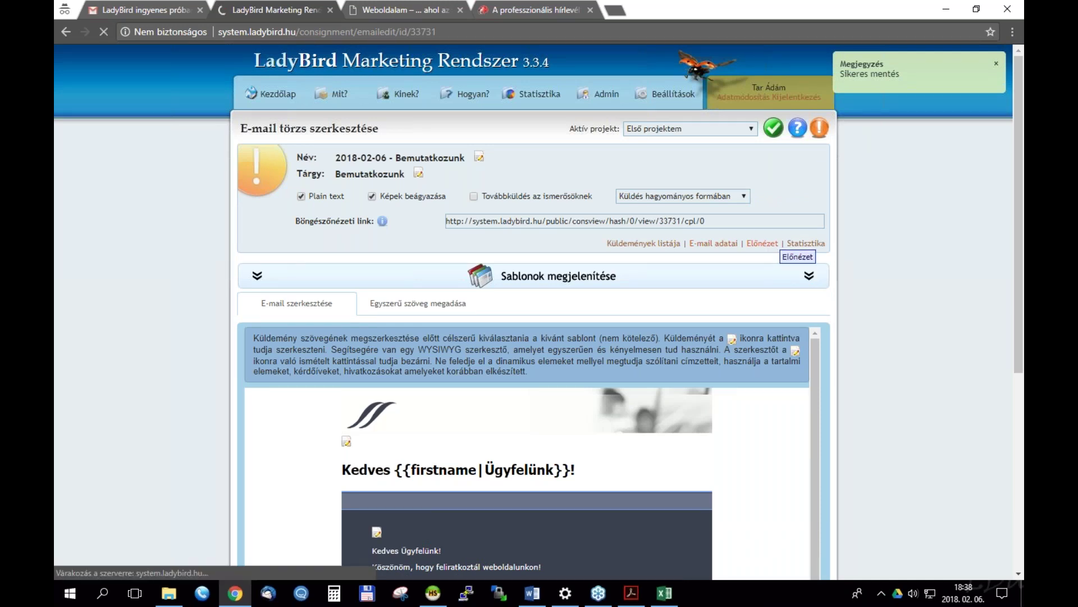
scroll(463, 236, "down", 2)
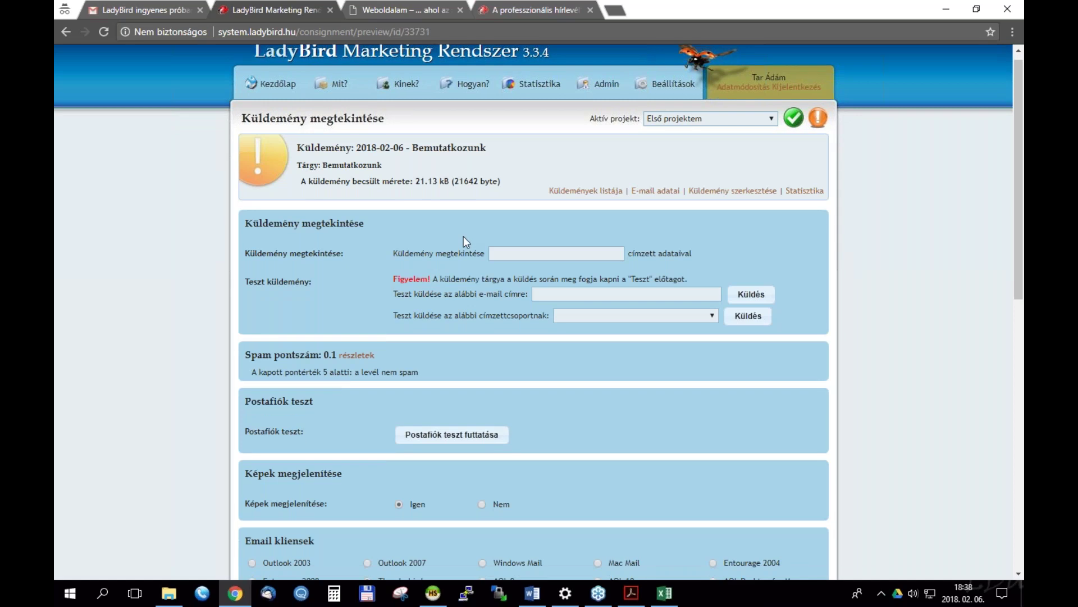
scroll(463, 236, "down", 10)
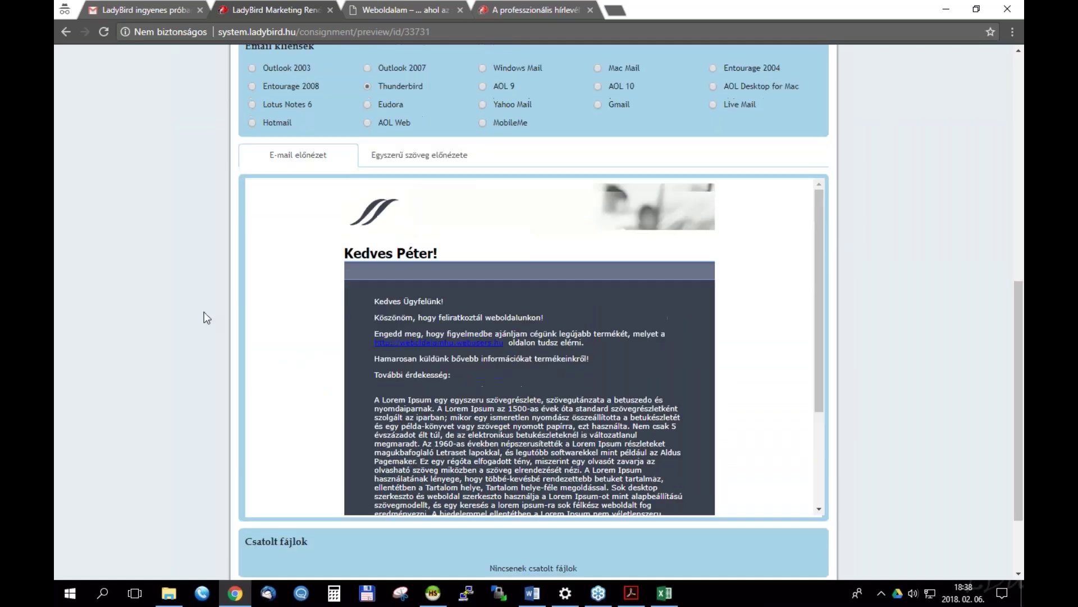
scroll(672, 275, "down", 5)
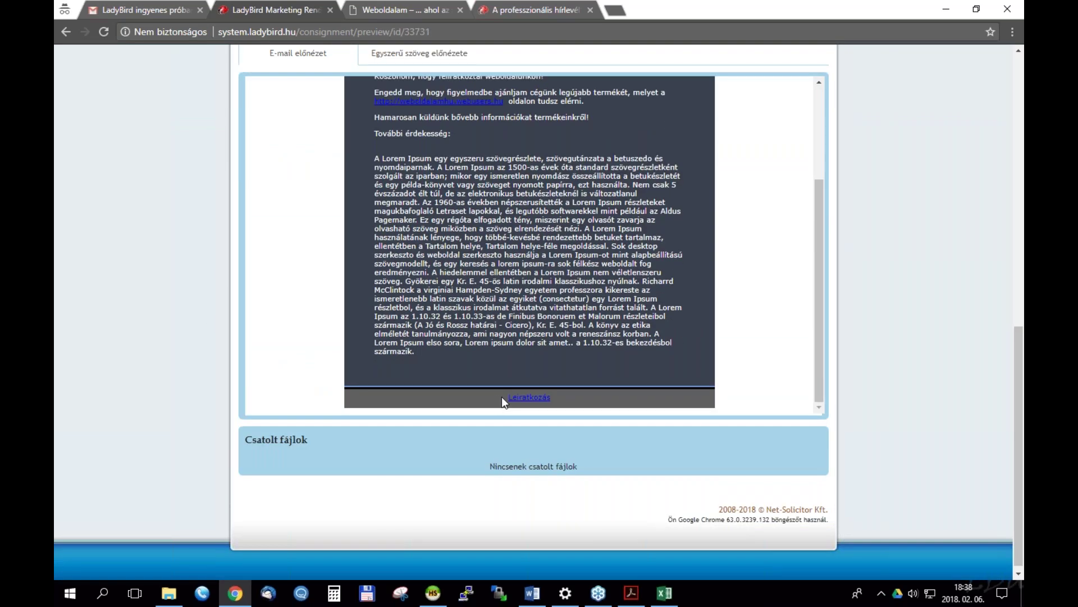
Step: Check the Leiratkozás link and the personalised greeting in the e-mail preview
left_click_drag(498, 396, 562, 396)
left_click(567, 397)
scroll(480, 361, "up", 5)
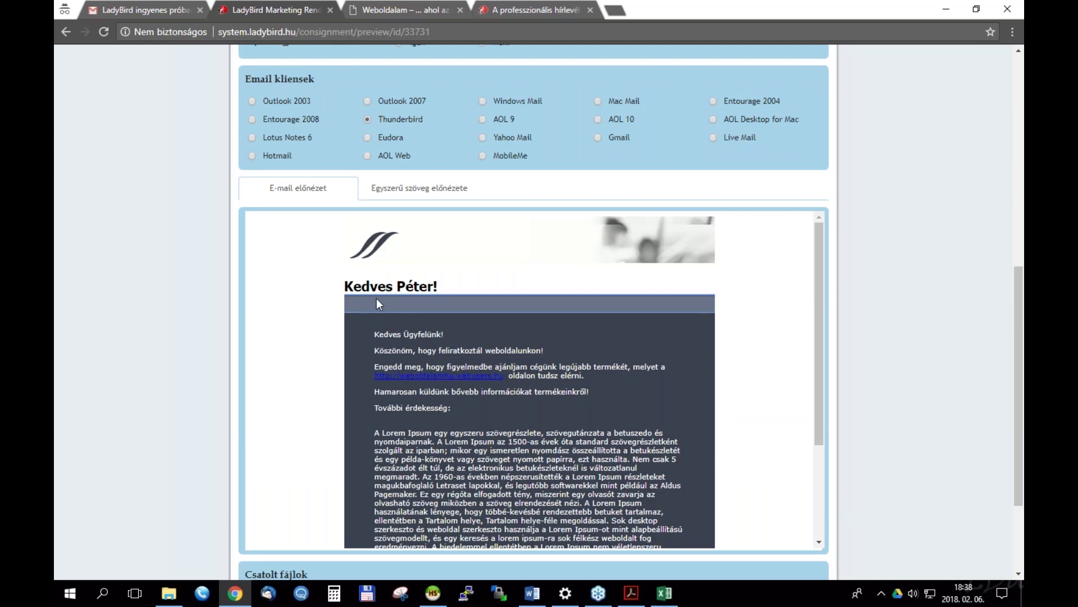
left_click_drag(343, 289, 435, 287)
left_click(433, 288)
scroll(502, 336, "up", 8)
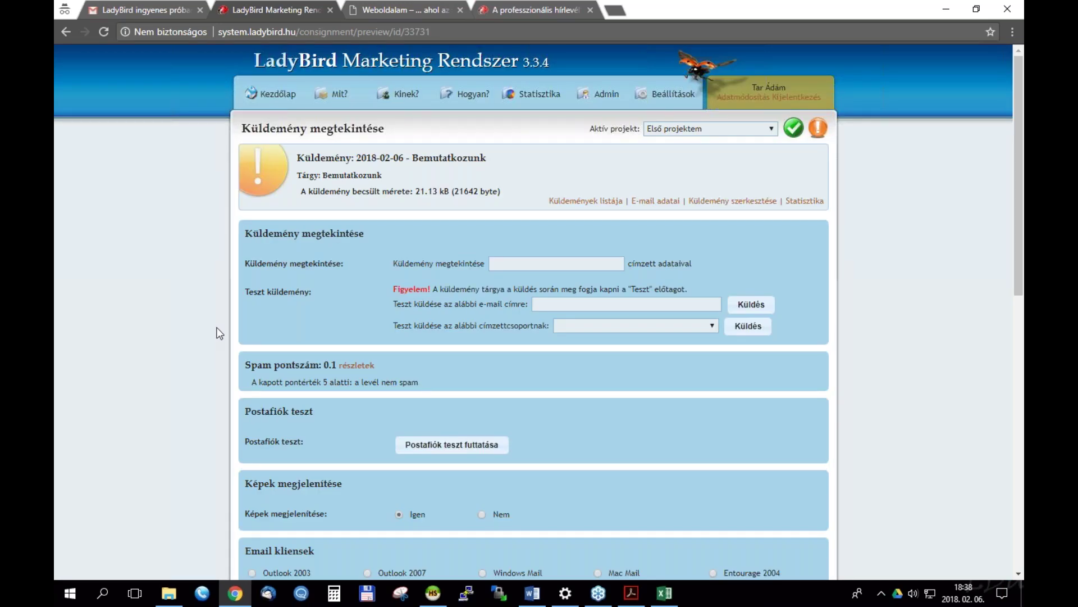
Step: Send a test copy of Bemutatkozunk to the test e-mail address
left_click(582, 303)
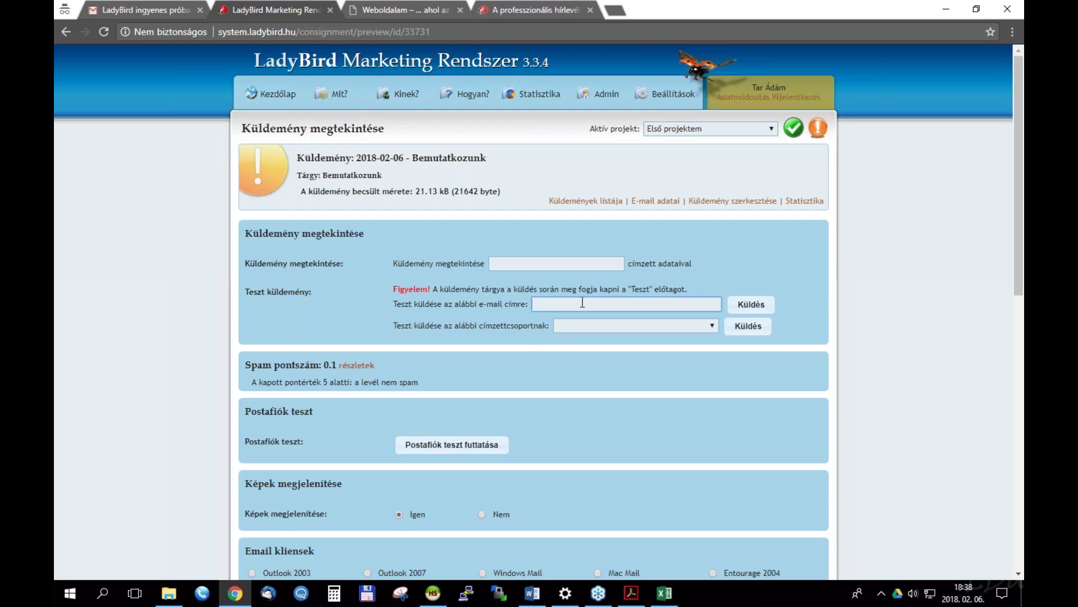
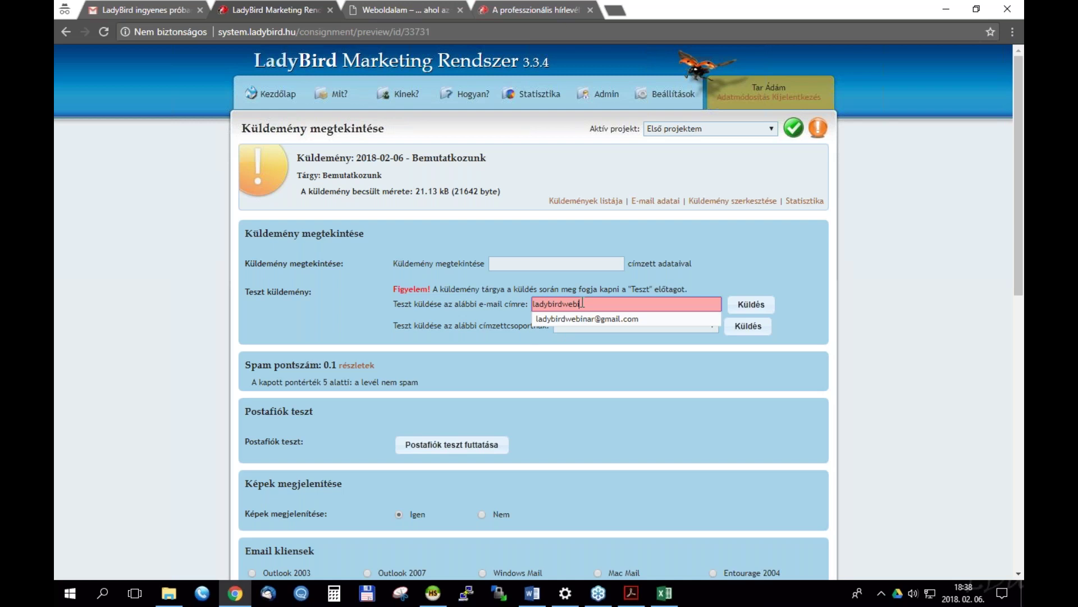
left_click(754, 306)
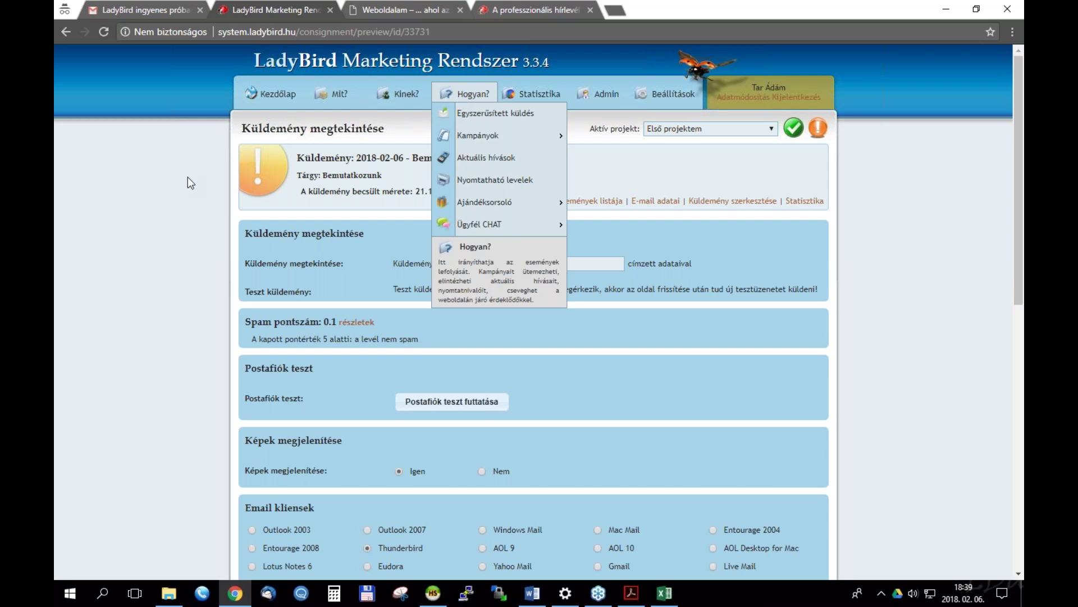
Step: Start an Egyszerűsített küldés and choose the 2018-02-06 - Bemutatkozunk mailing
mouse_move(474, 99)
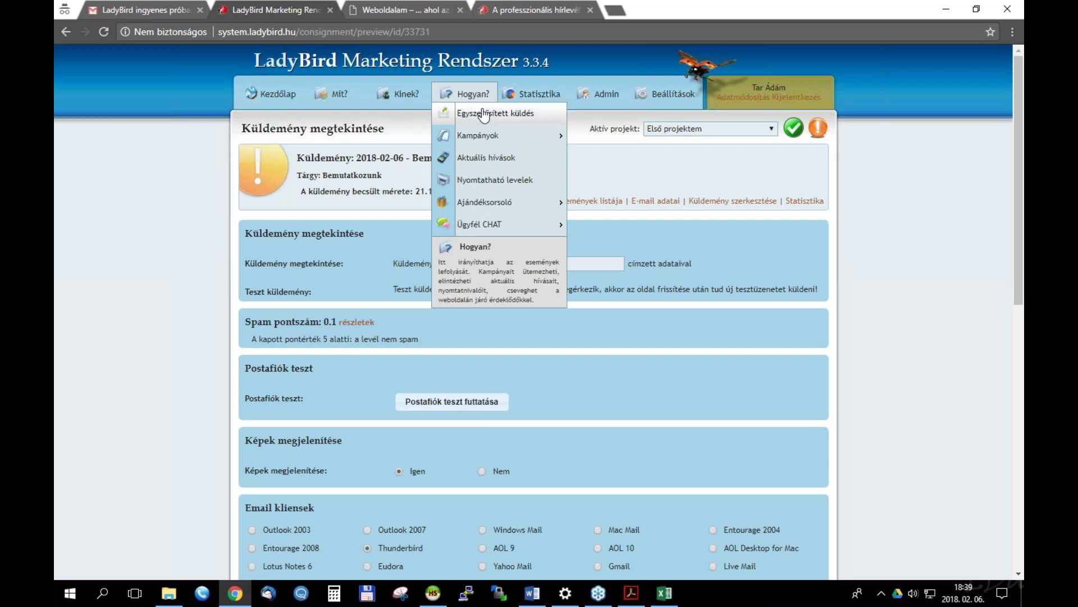
left_click(480, 112)
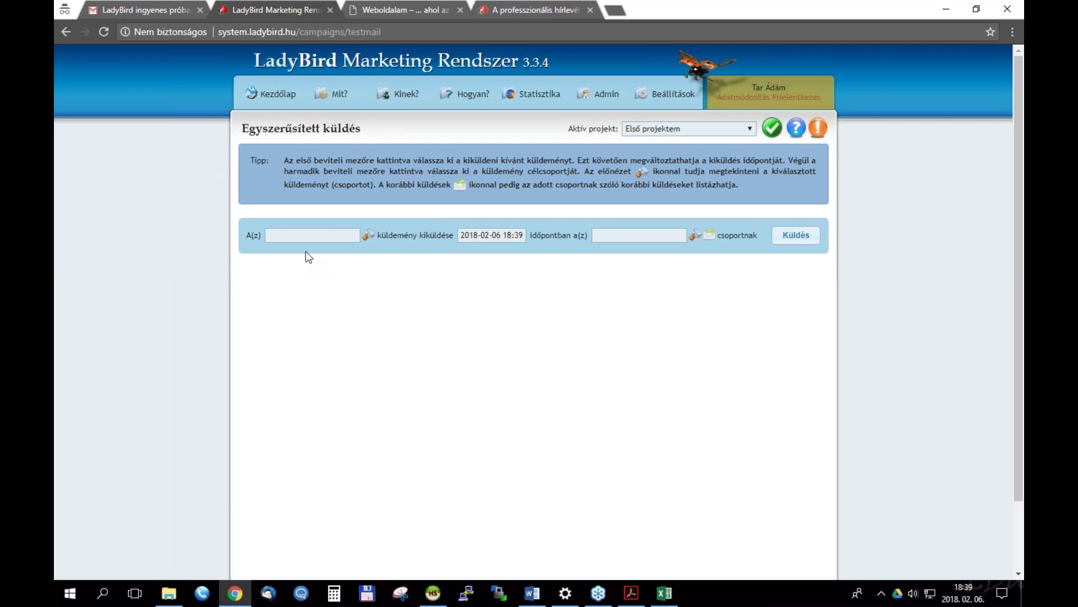
left_click(296, 235)
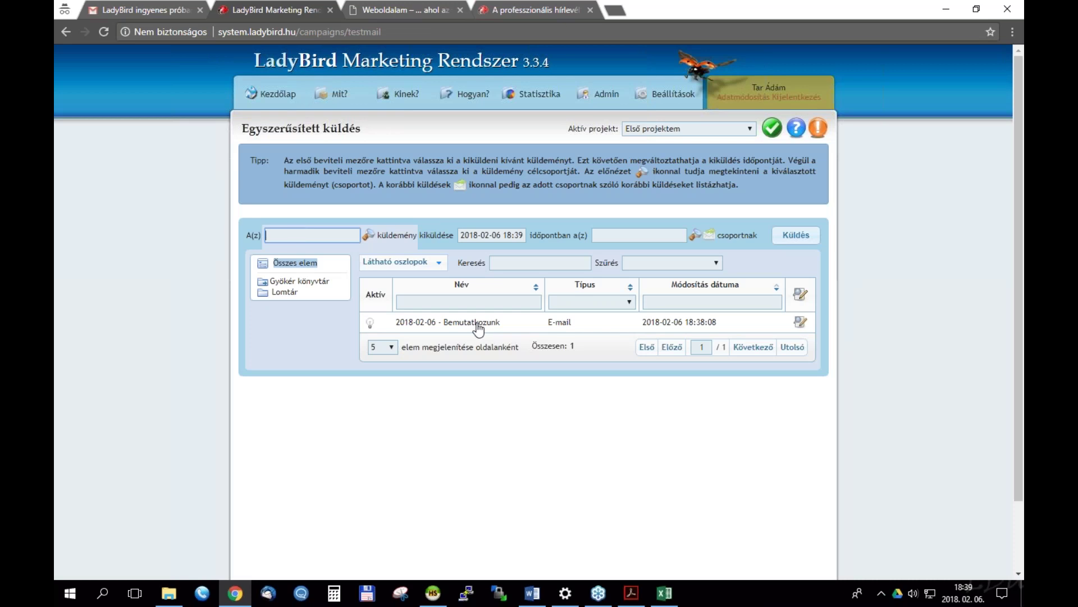
mouse_move(474, 328)
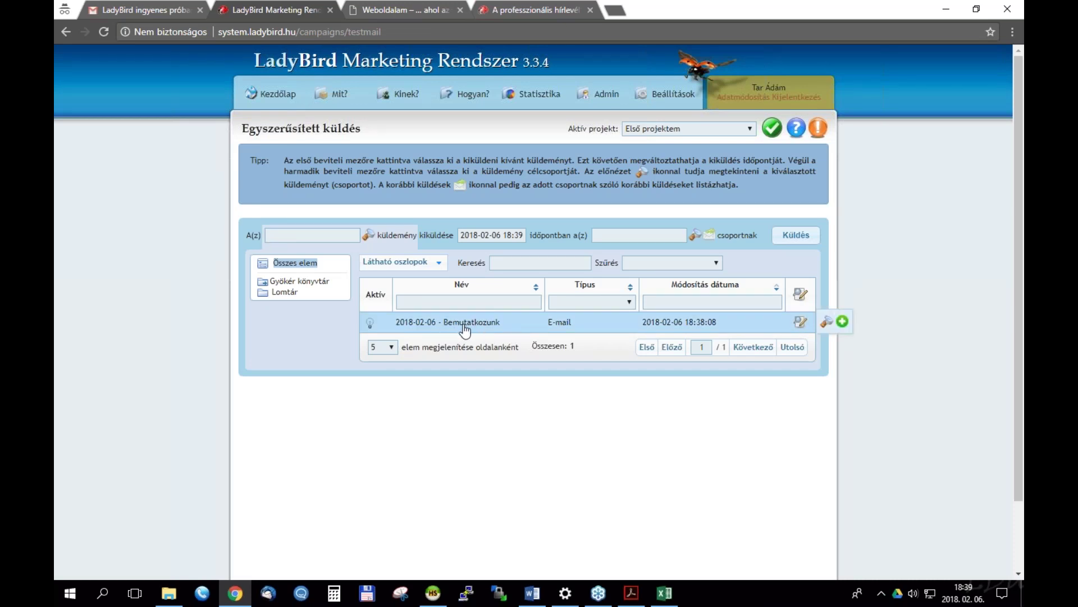
left_click(843, 322)
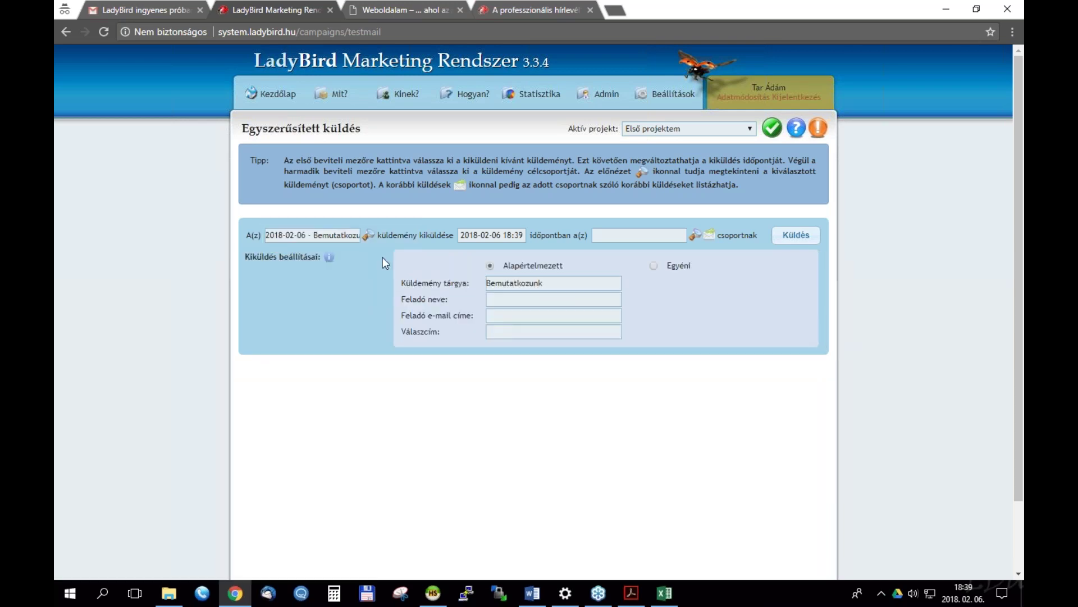
left_click(309, 233)
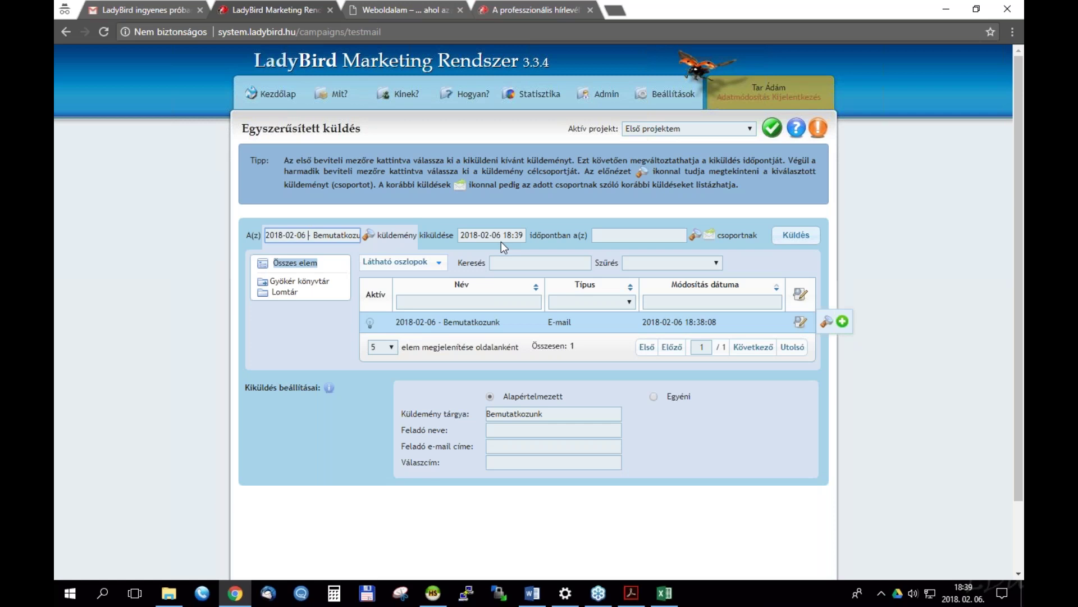
left_click(505, 236)
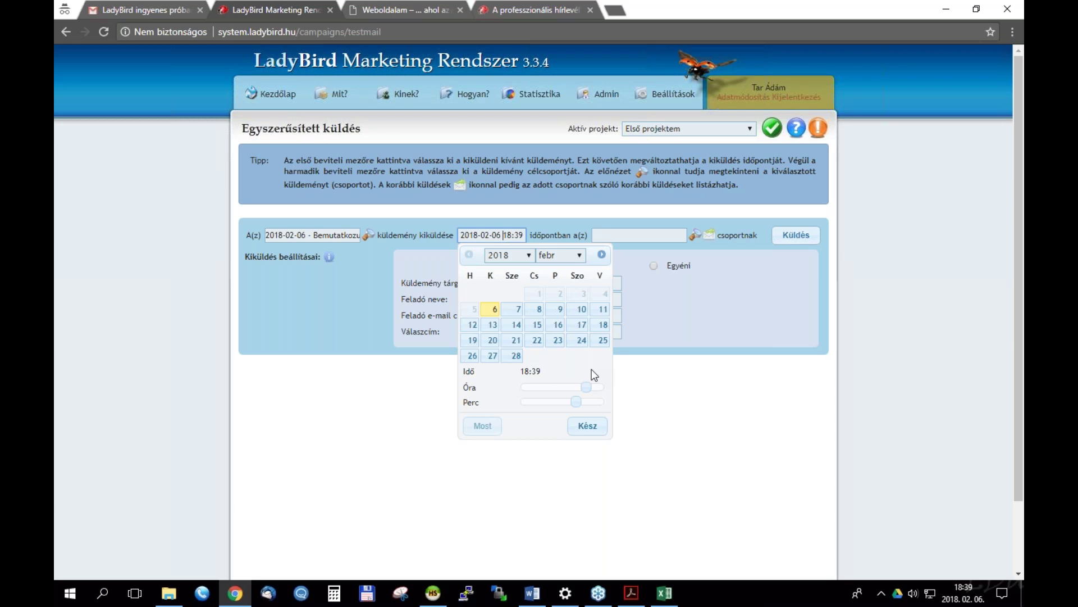
left_click(324, 236)
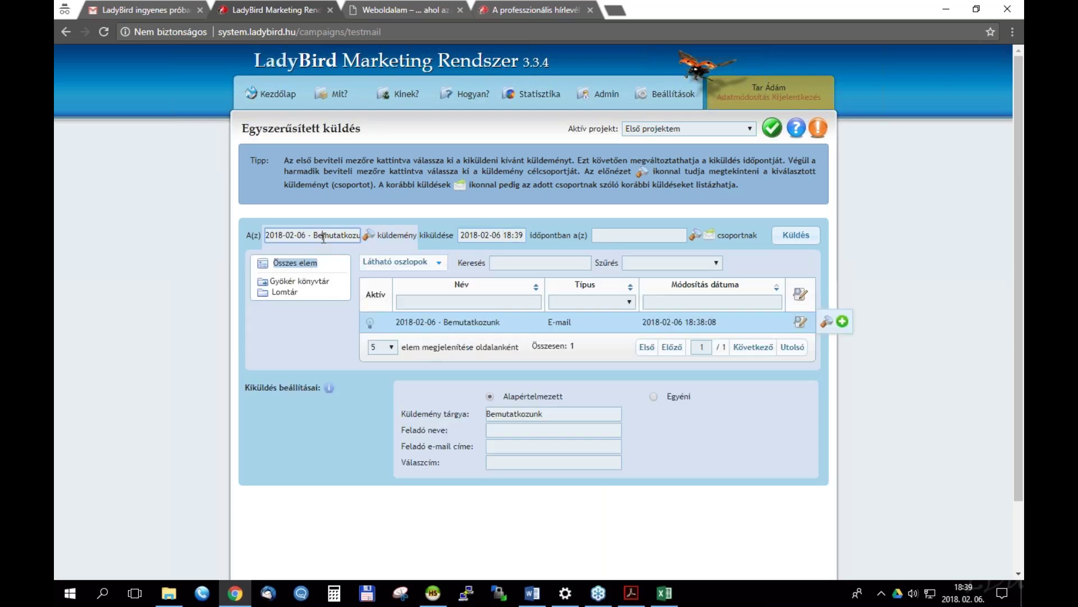
left_click(497, 234)
left_click(325, 236)
left_click(491, 235)
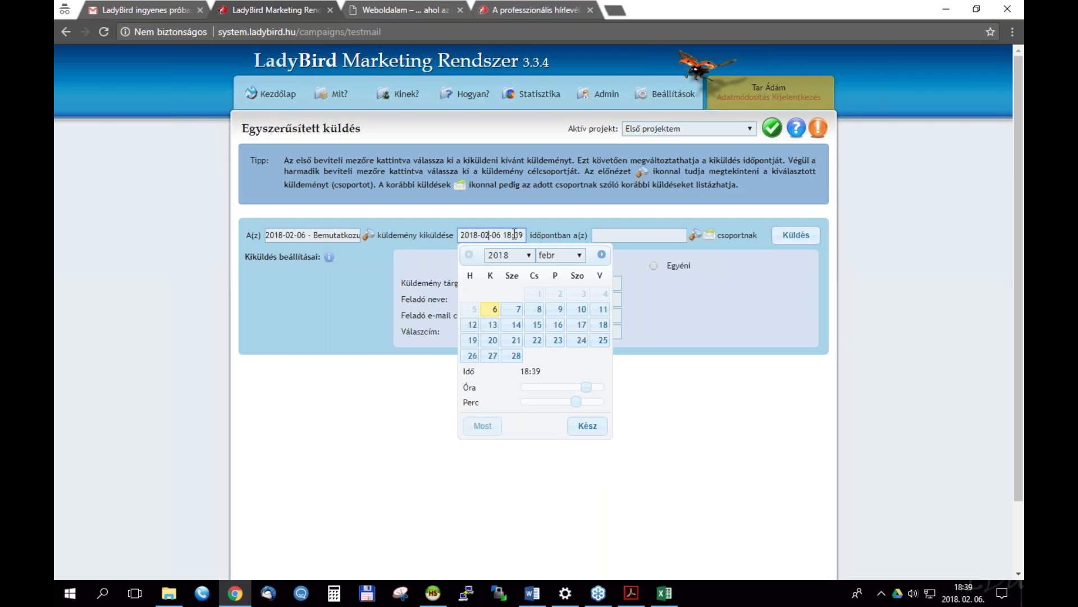
left_click_drag(515, 235, 527, 234)
left_click_drag(574, 402, 579, 402)
left_click(587, 426)
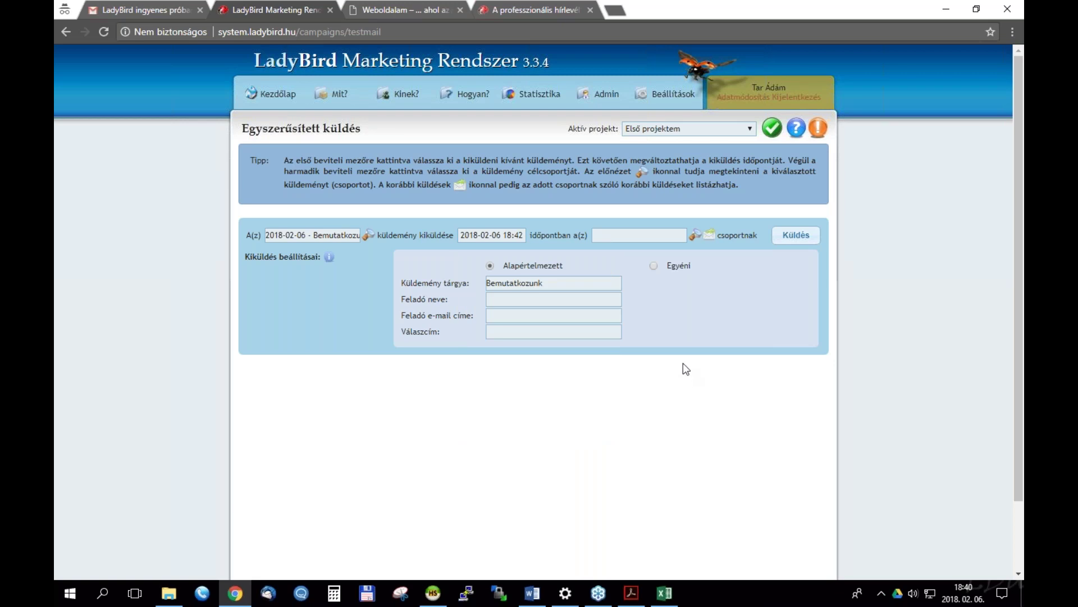
left_click(640, 233)
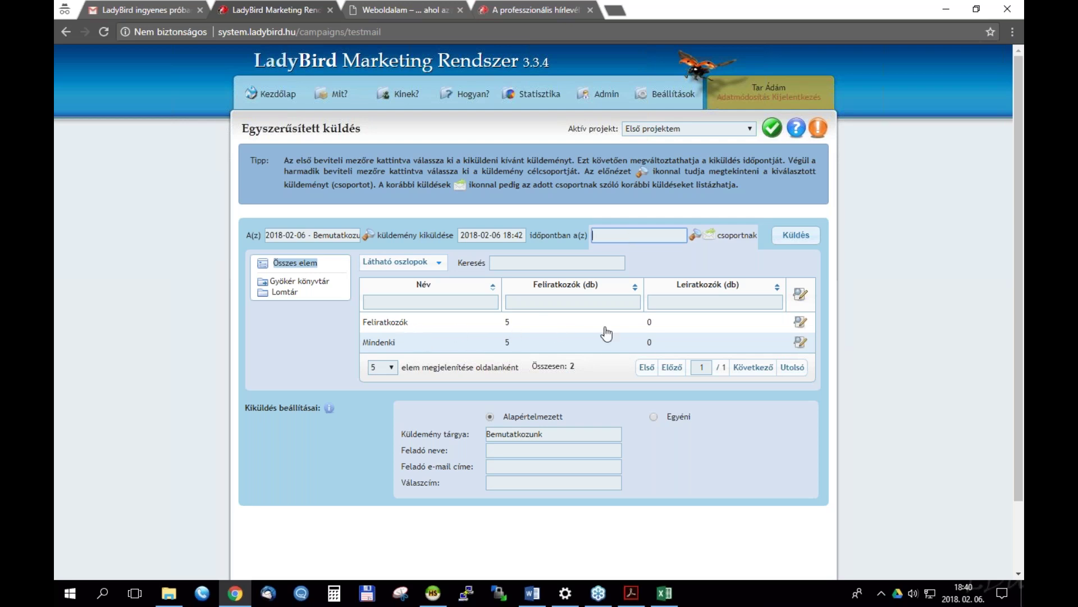
Step: Choose the Feliratkozók group as the mailing's target group
left_click(484, 329)
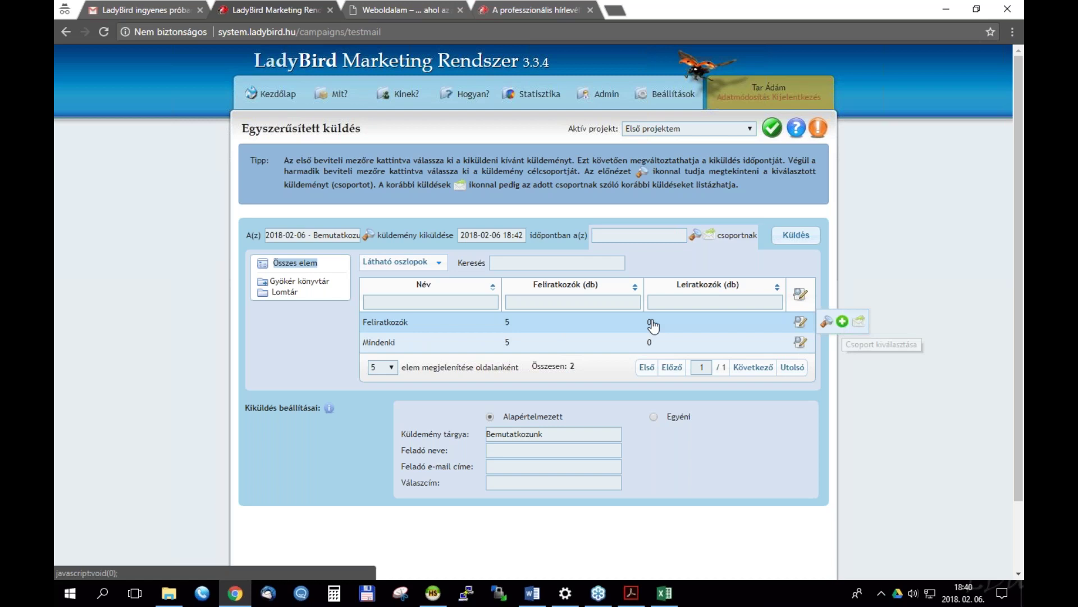
left_click(605, 328)
left_click(605, 328)
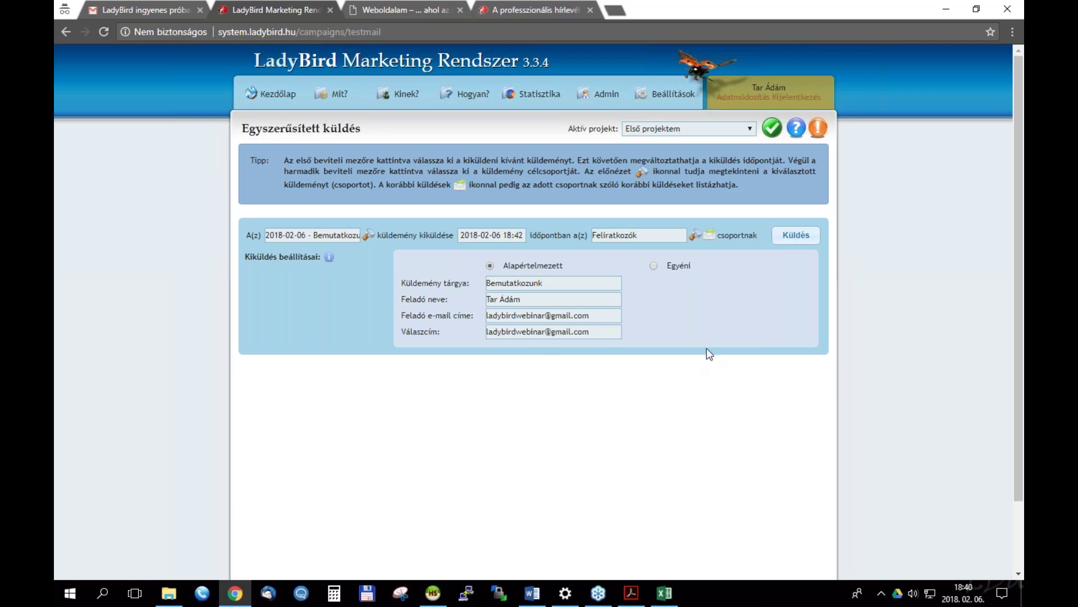
Step: Send and confirm the scheduled mailing to Feliratkozók, then go to Kezdőlap
left_click(790, 243)
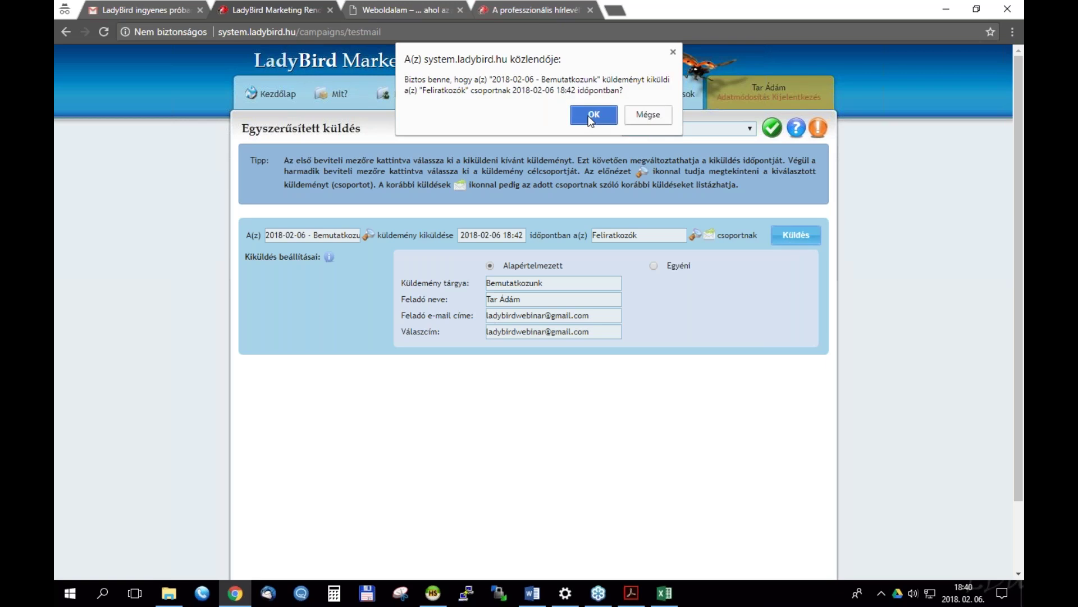
left_click(592, 116)
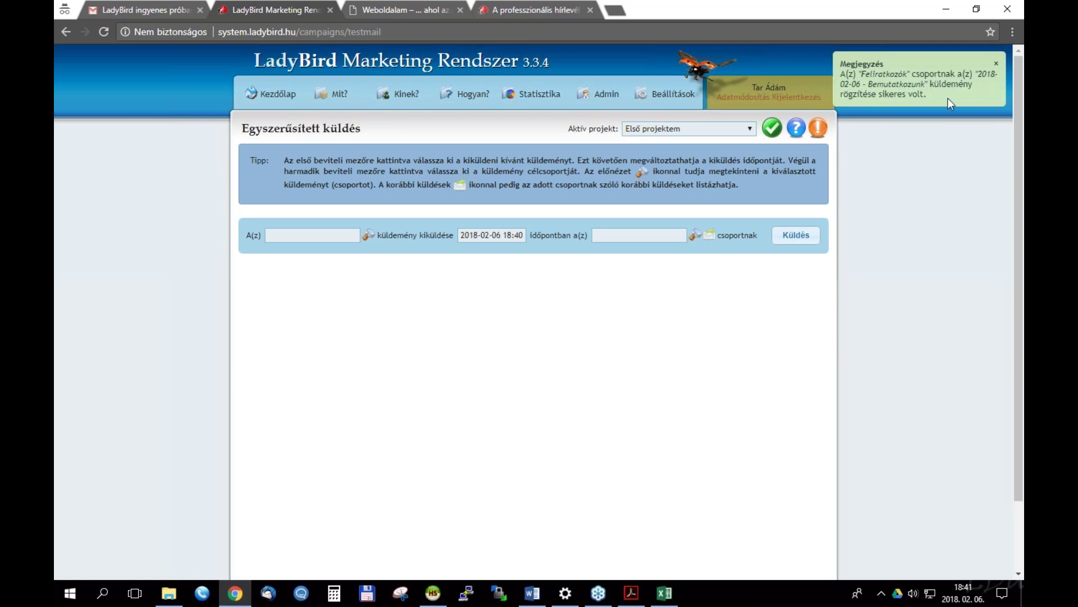
left_click_drag(861, 73, 914, 89)
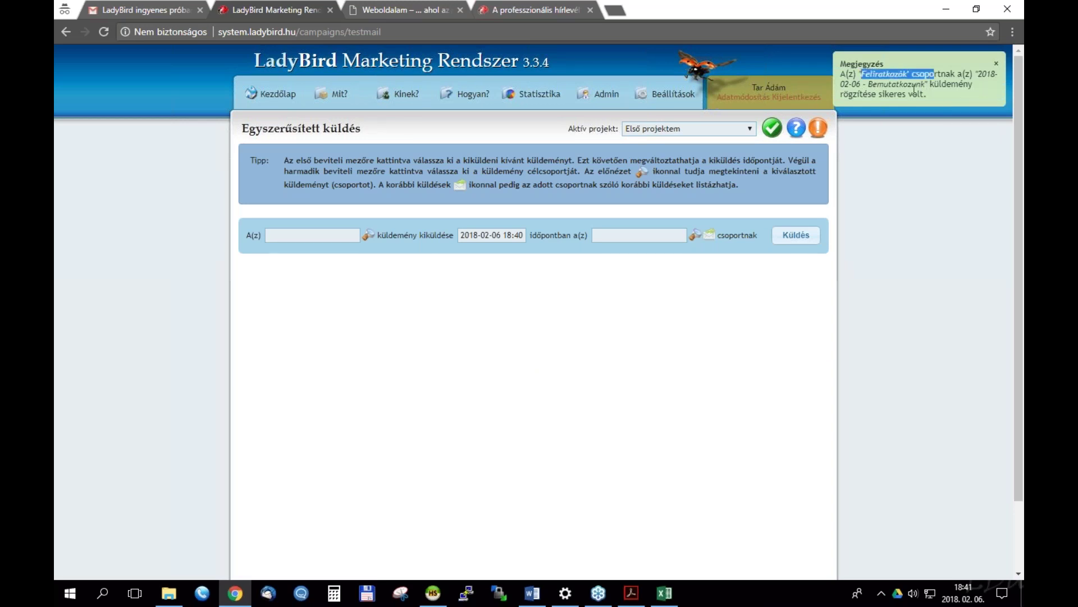
left_click(269, 100)
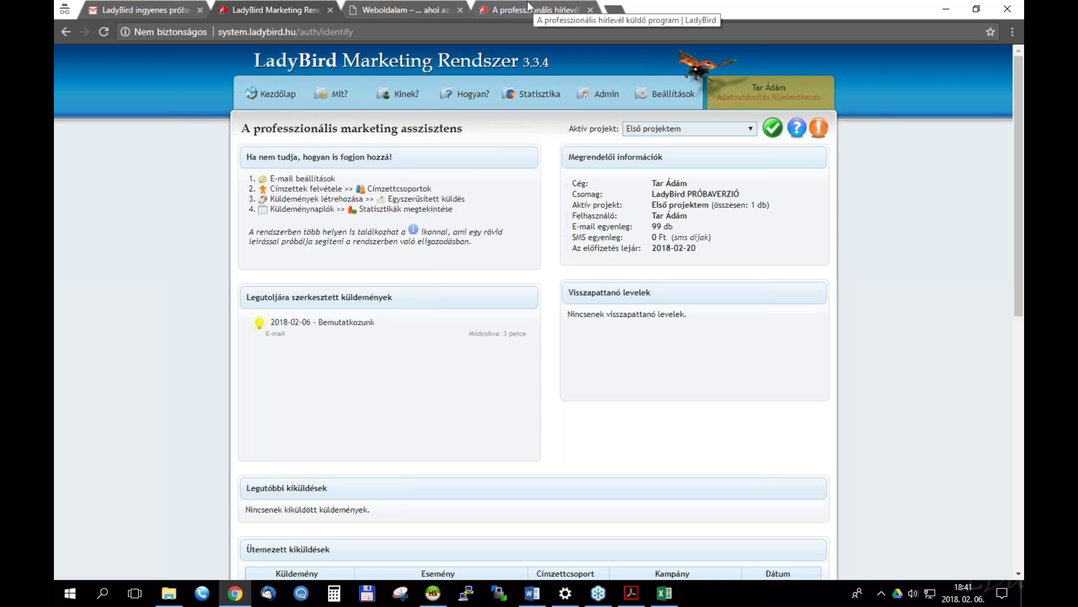
Step: On the ladybird.hu tab, go to the main page and open the MENNYIBE KERÜL? pricing page
left_click(181, 5)
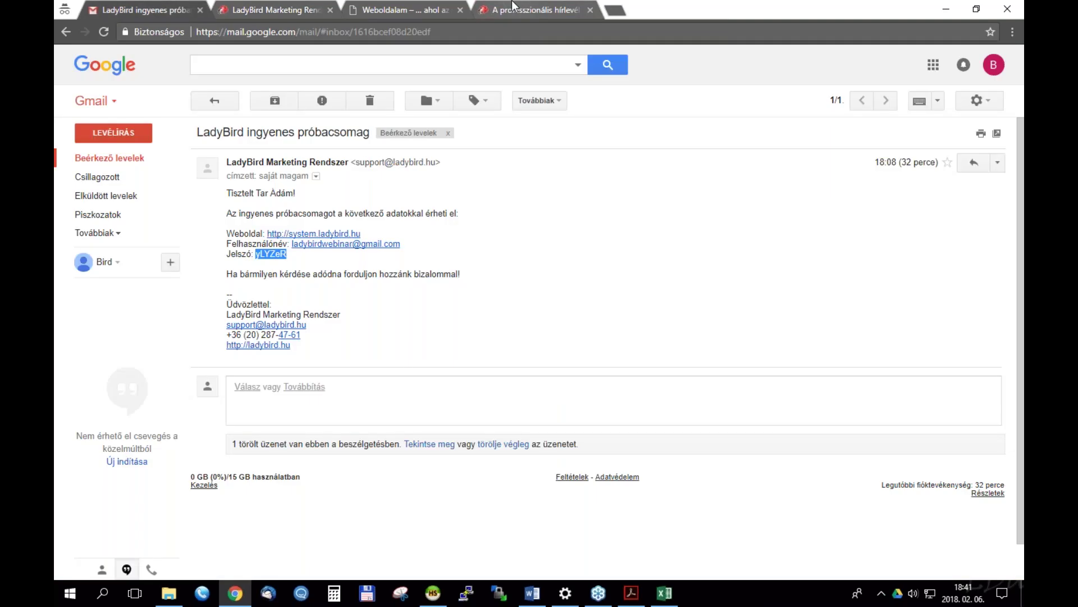
left_click(513, 9)
scroll(518, 253, "down", 6)
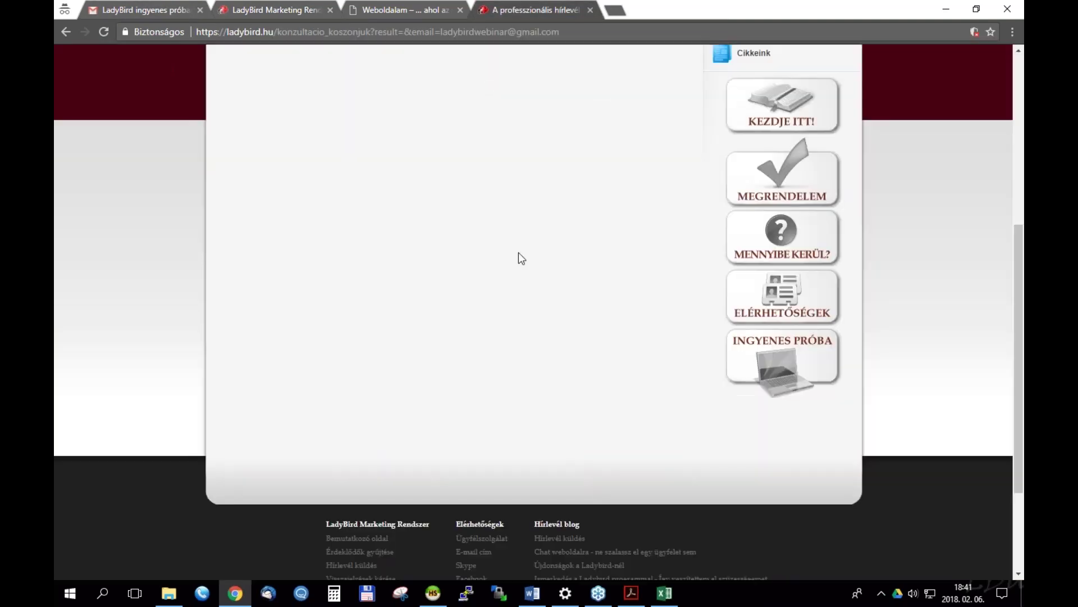
scroll(518, 253, "up", 4)
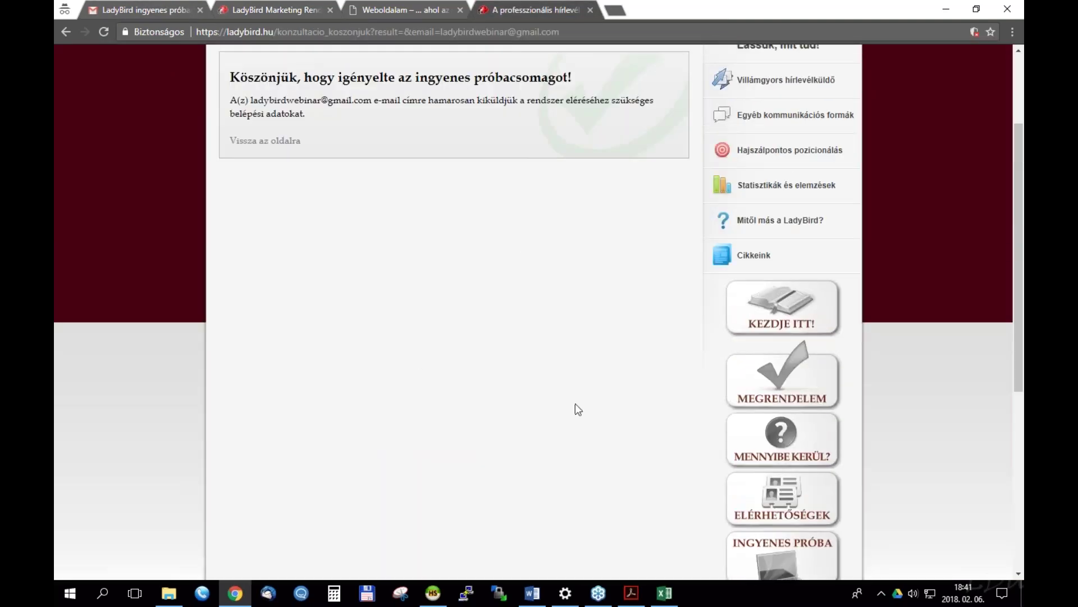
scroll(313, 159, "up", 3)
left_click(335, 110)
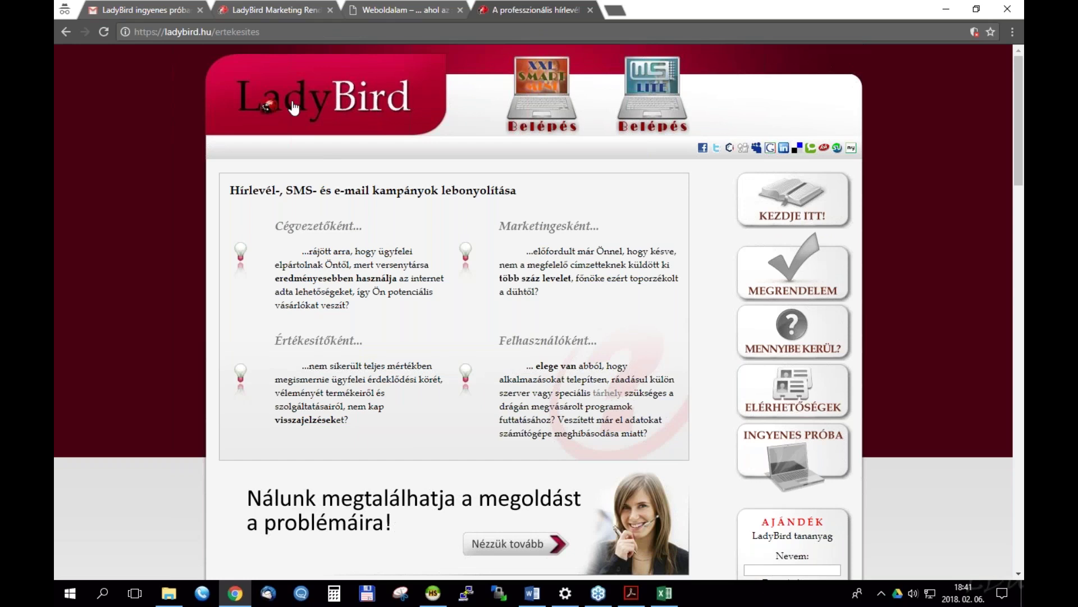
left_click(813, 342)
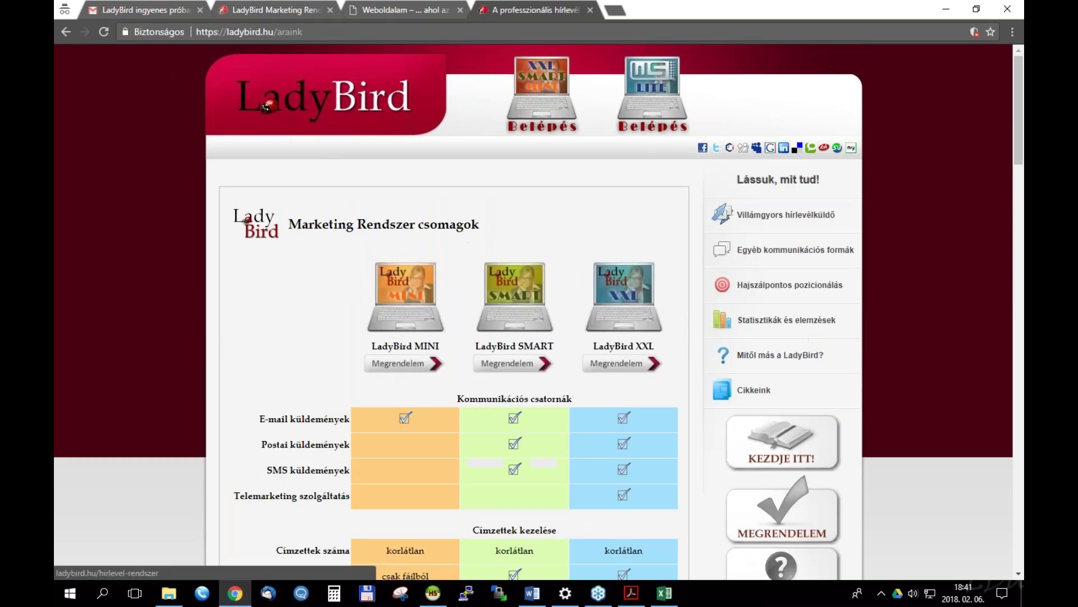
scroll(255, 328, "down", 1)
scroll(256, 323, "down", 3)
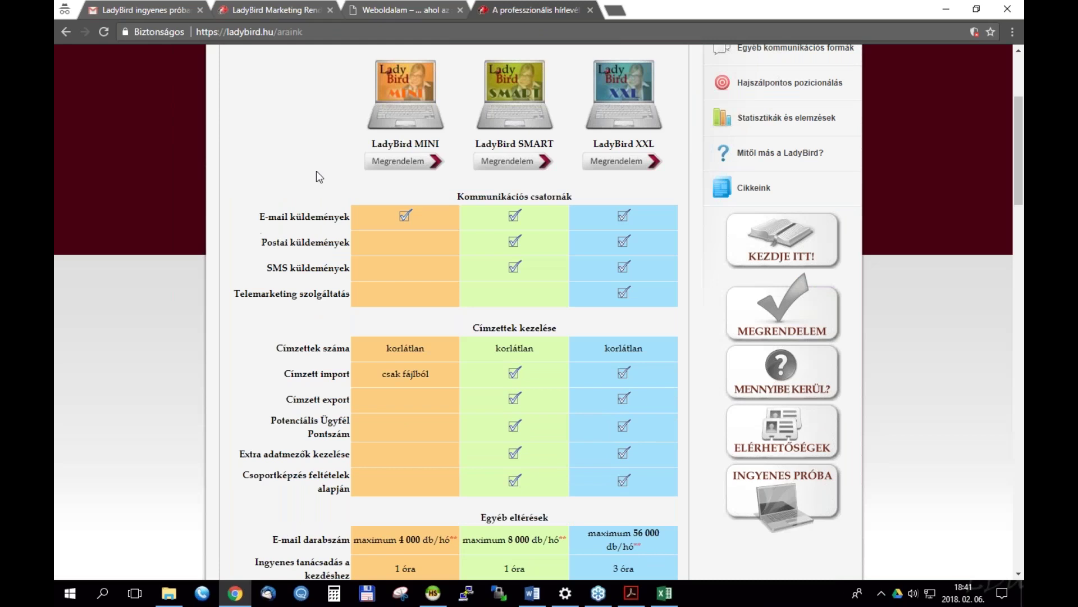
scroll(340, 194, "up", 3)
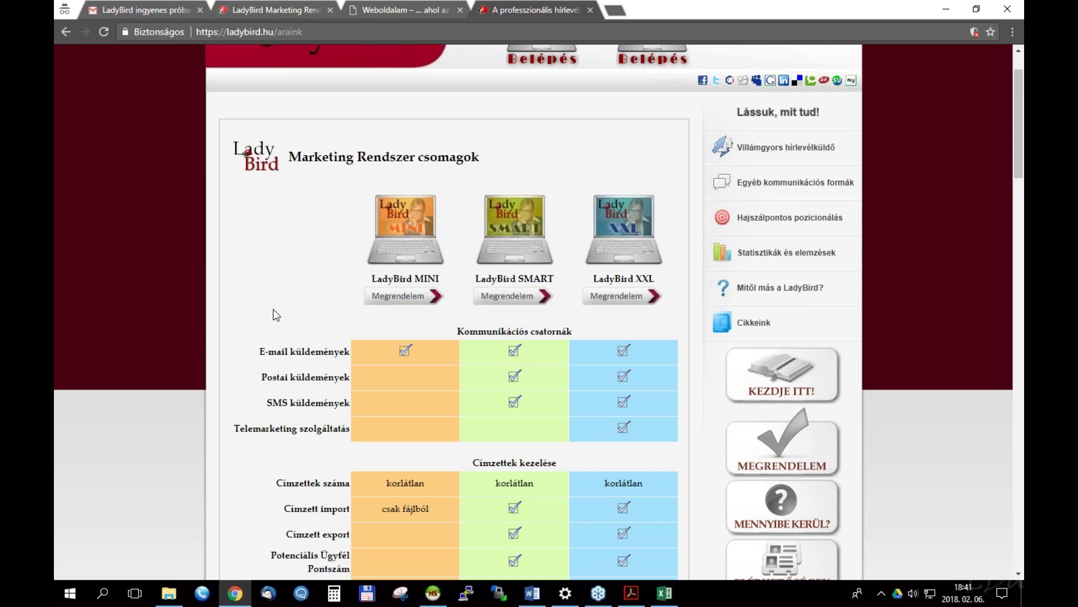
scroll(273, 309, "down", 2)
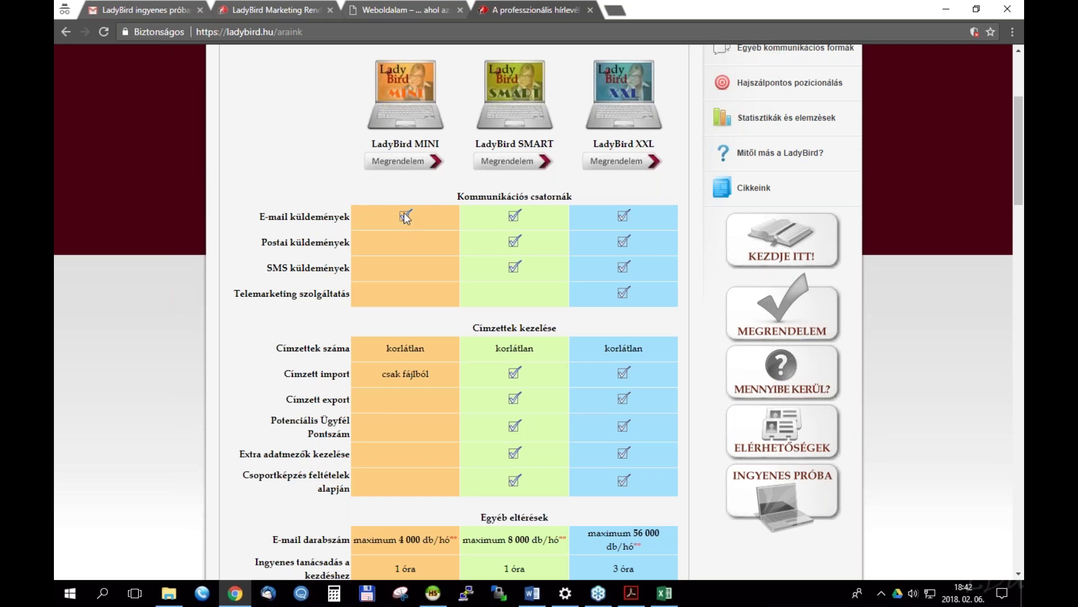
scroll(403, 213, "down", 14)
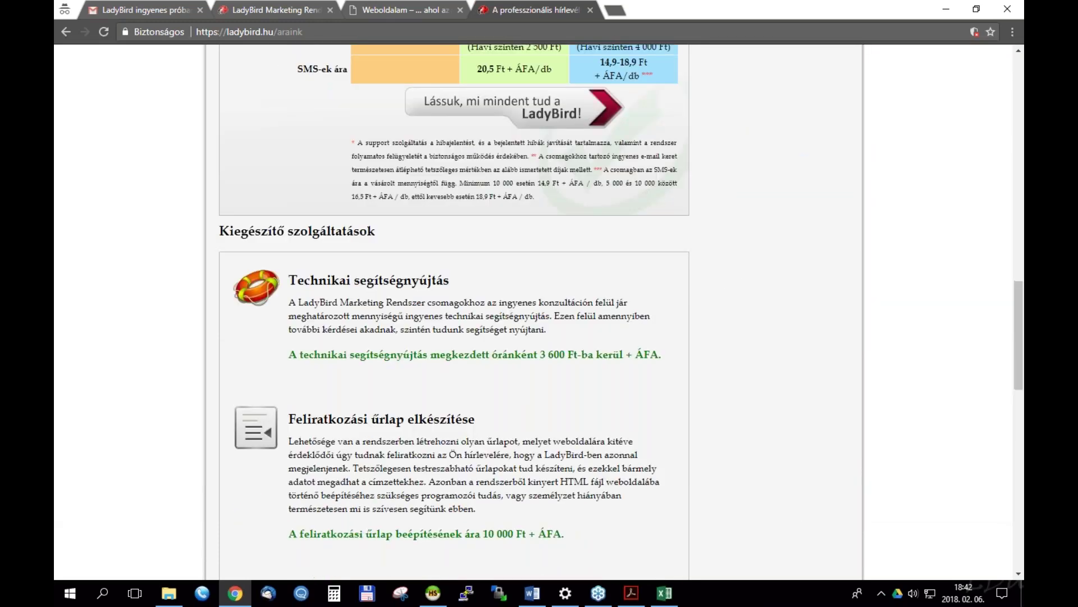
scroll(376, 312, "up", 9)
scroll(376, 305, "up", 6)
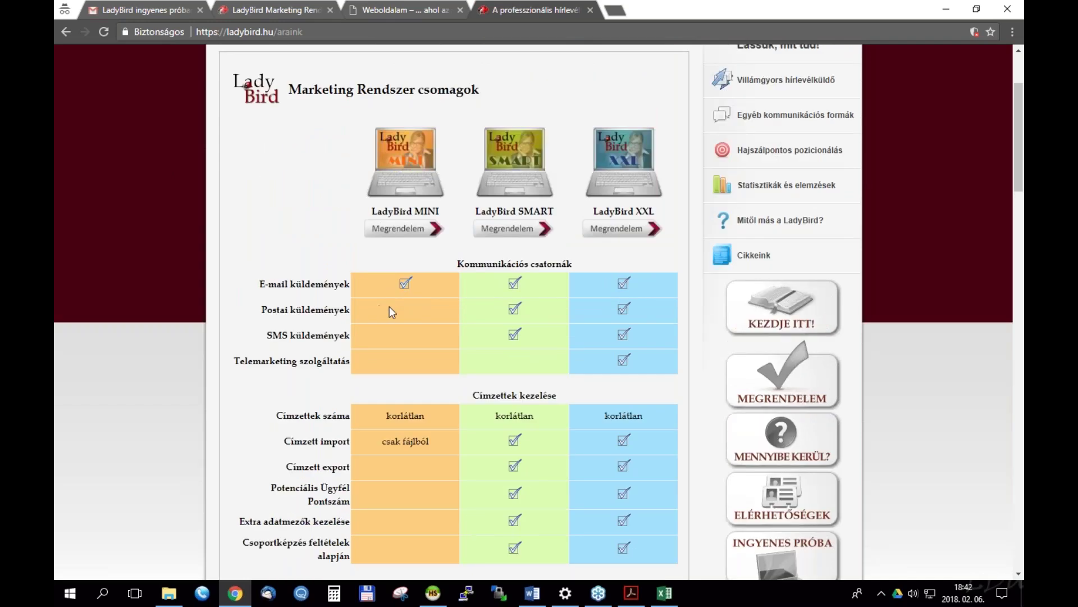
left_click_drag(1020, 153, 1020, 211)
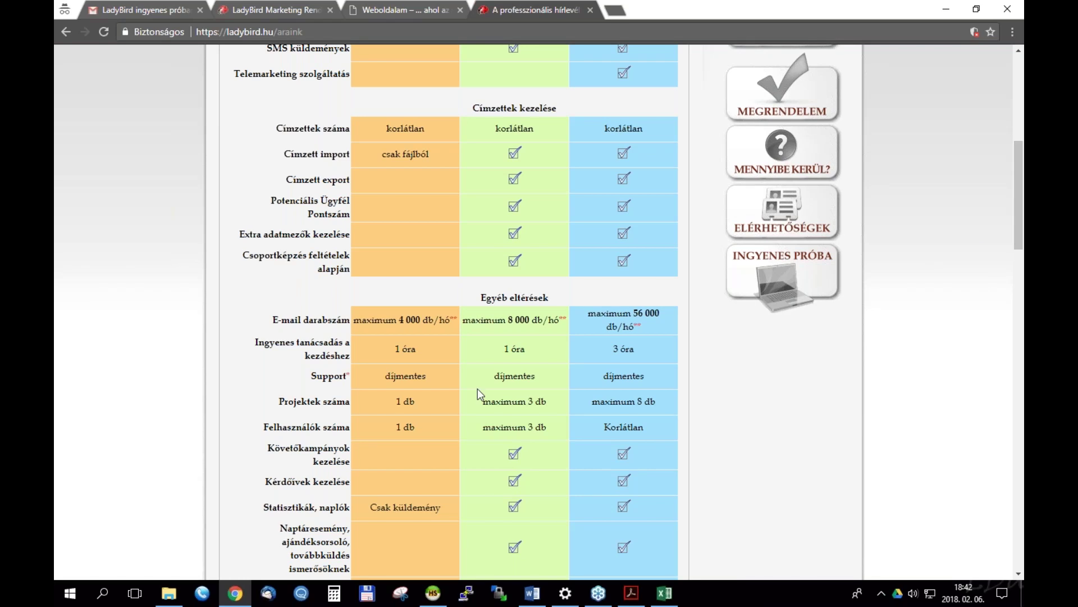
scroll(477, 389, "down", 2)
scroll(398, 383, "down", 2)
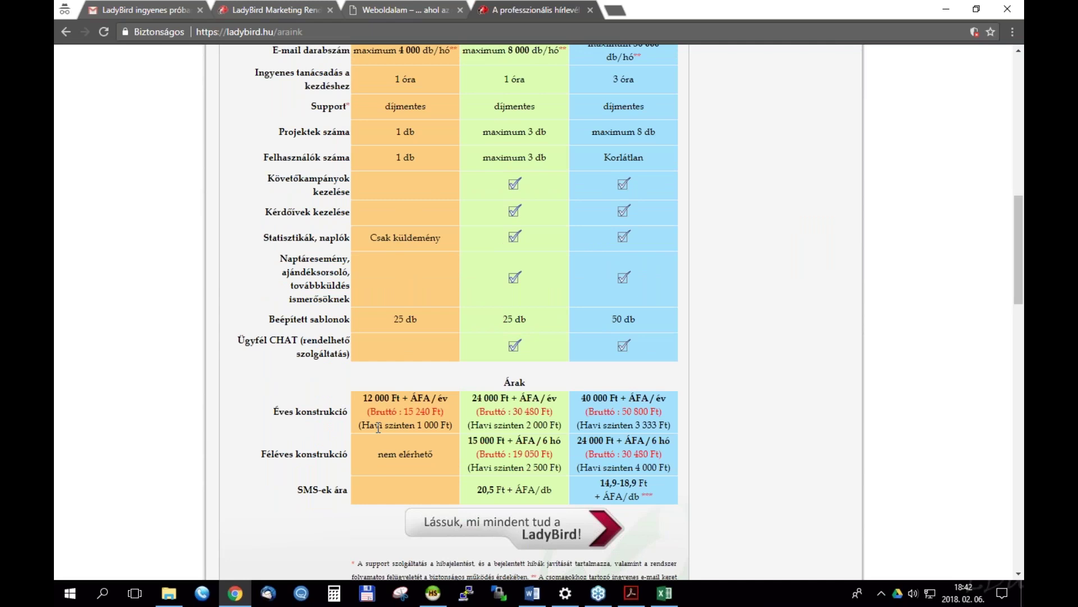
scroll(379, 427, "up", 10)
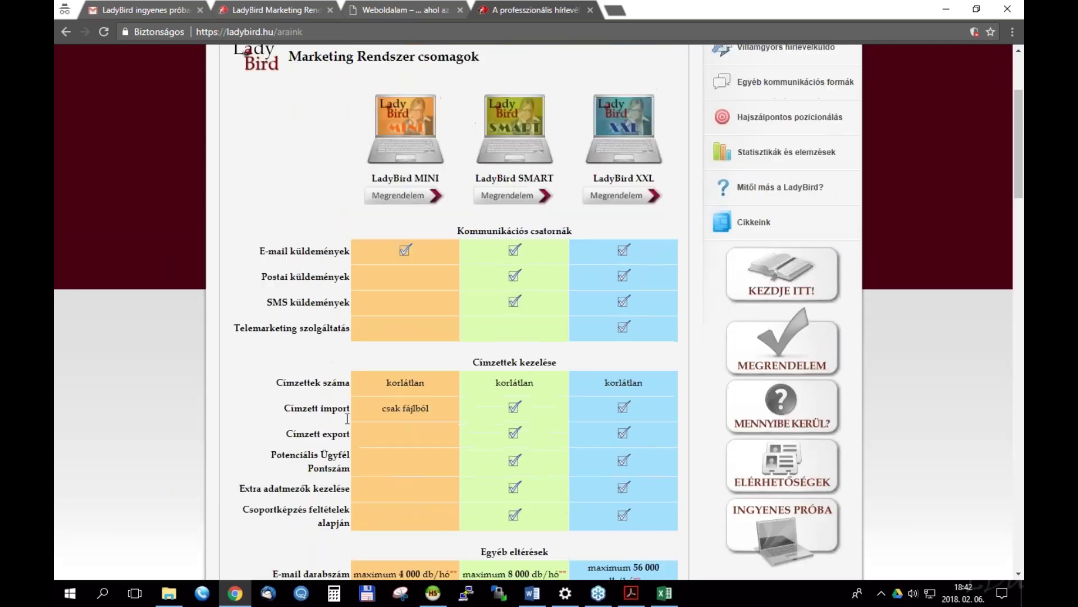
scroll(347, 419, "up", 2)
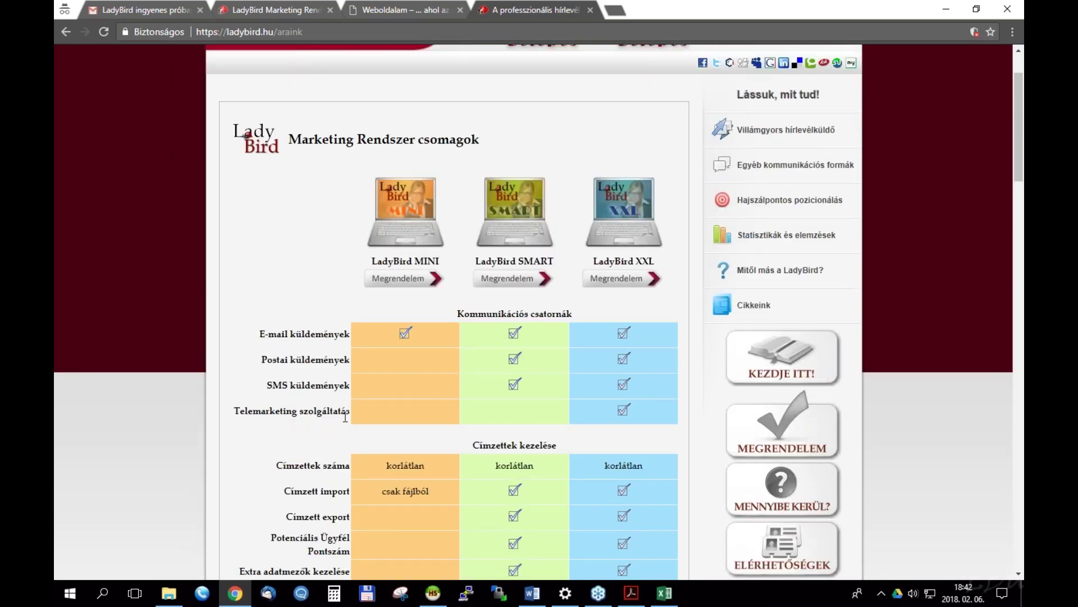
scroll(345, 416, "down", 1)
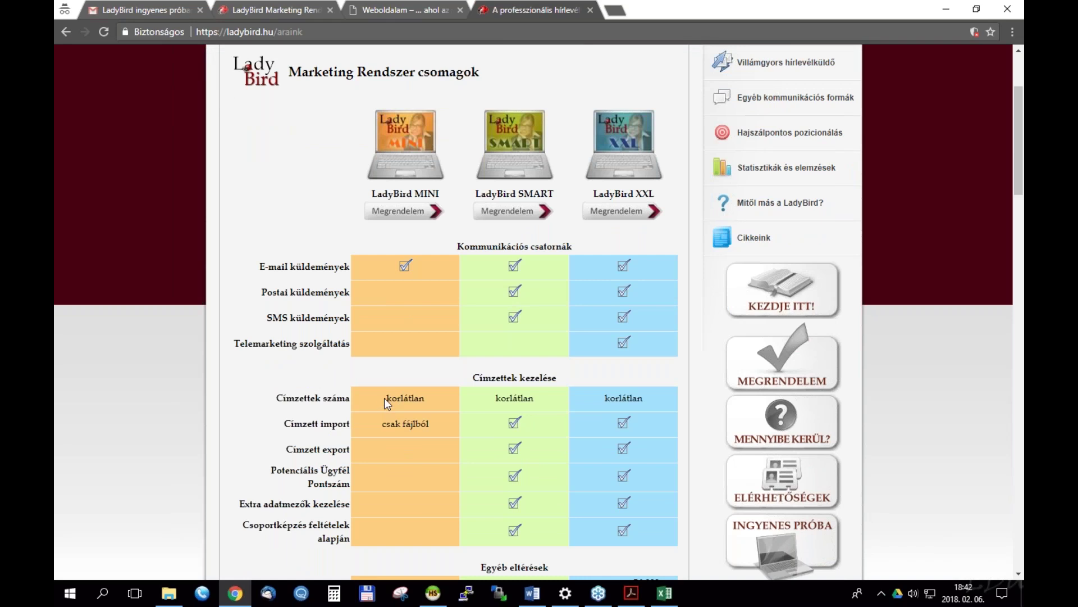
left_click_drag(385, 423, 440, 424)
left_click(438, 429)
scroll(383, 434, "down", 2)
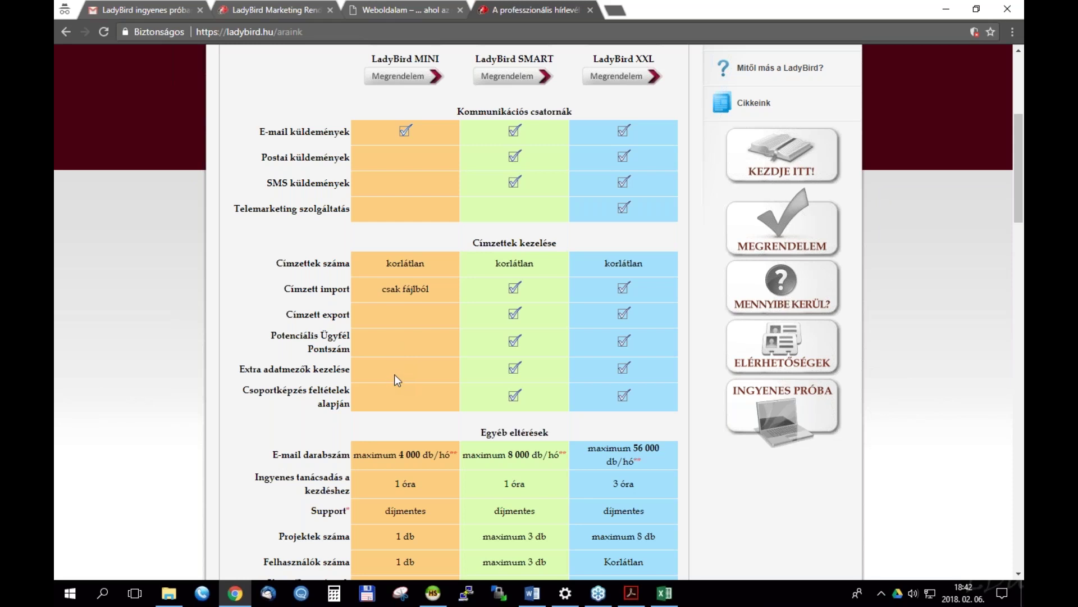
scroll(394, 374, "down", 2)
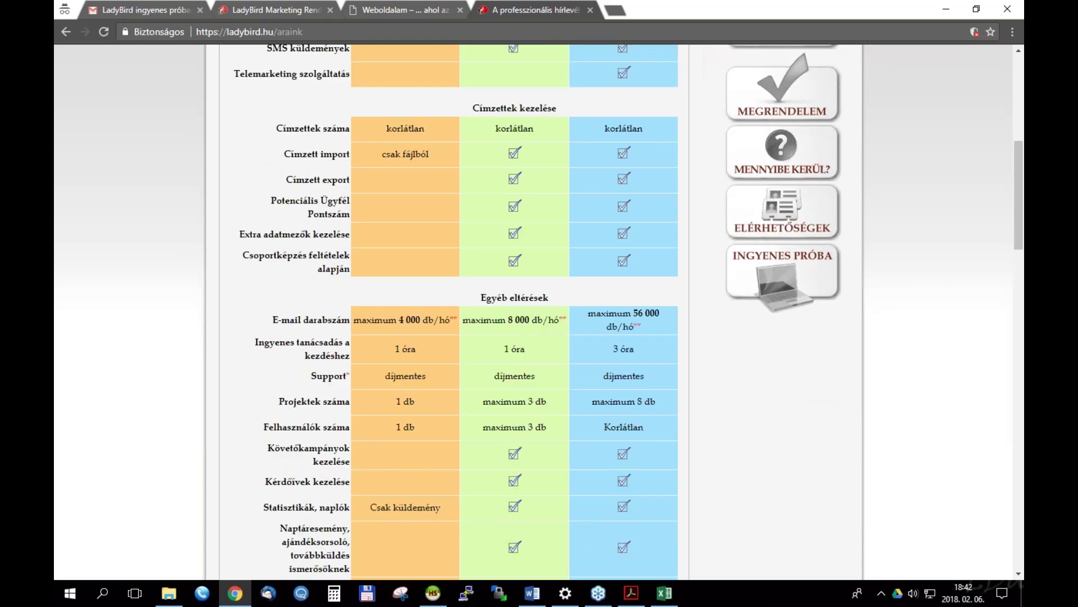
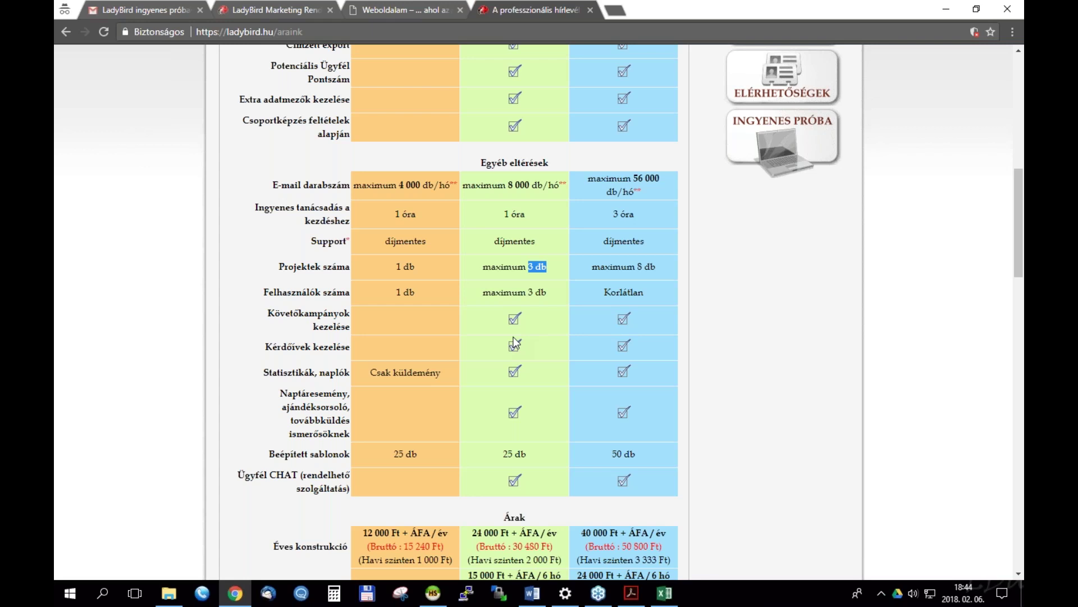
scroll(473, 388, "down", 2)
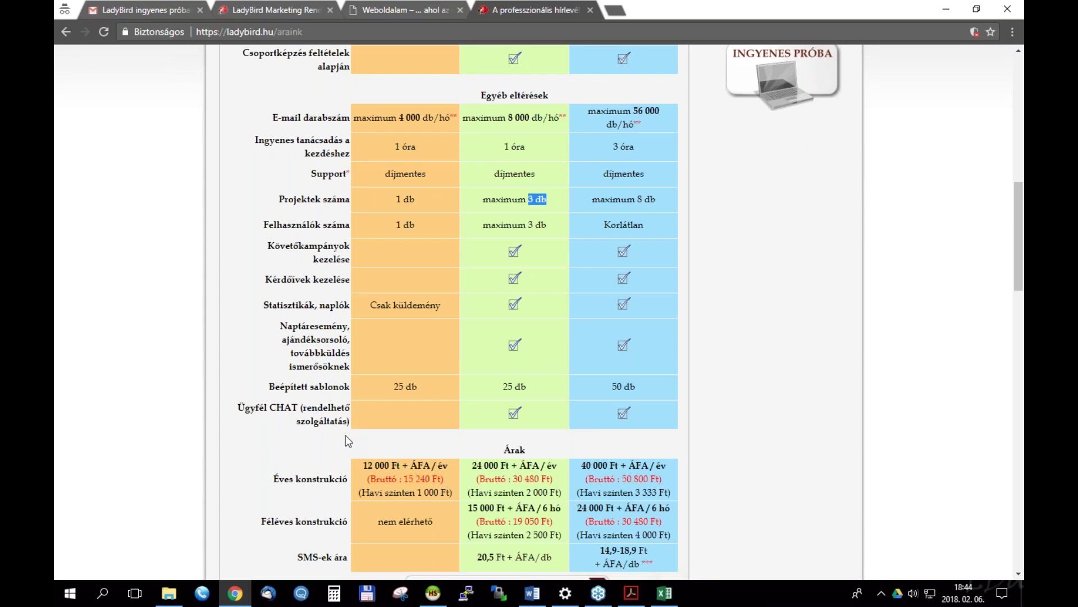
scroll(471, 427, "down", 3)
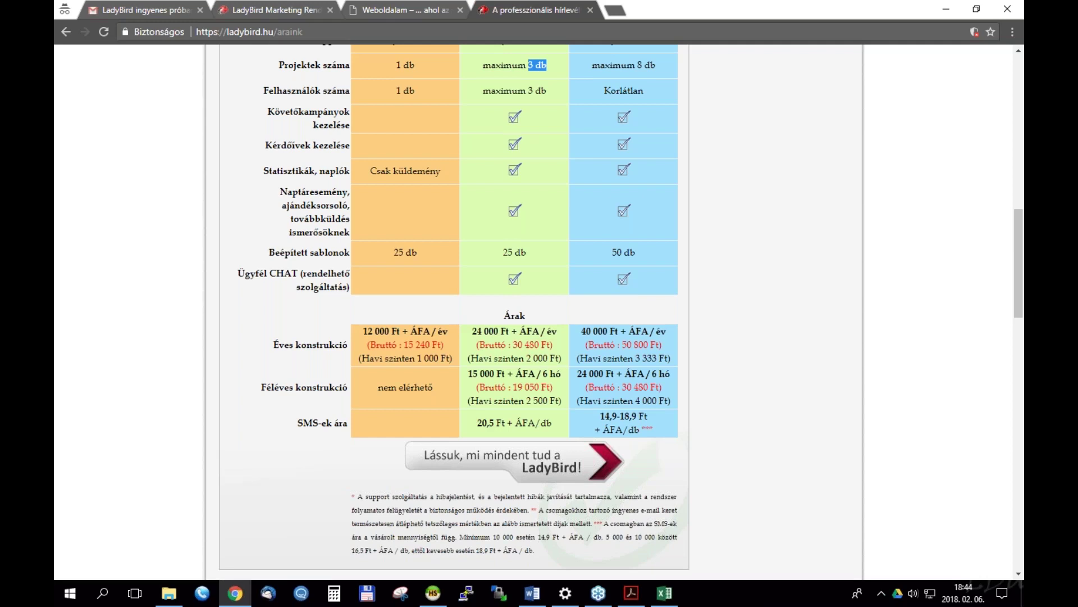
scroll(477, 419, "up", 12)
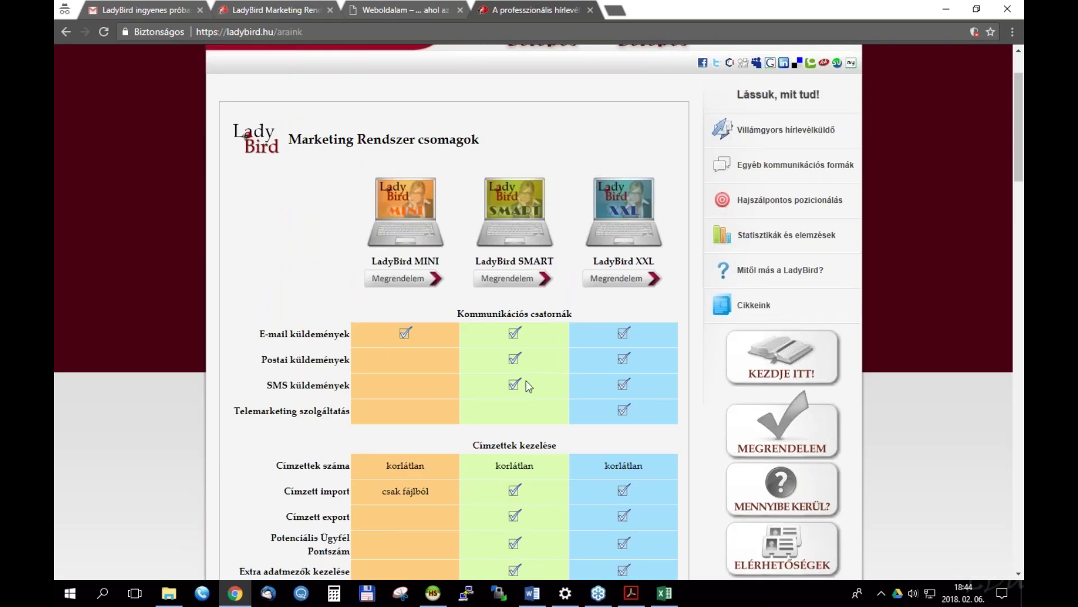
scroll(534, 382, "down", 2)
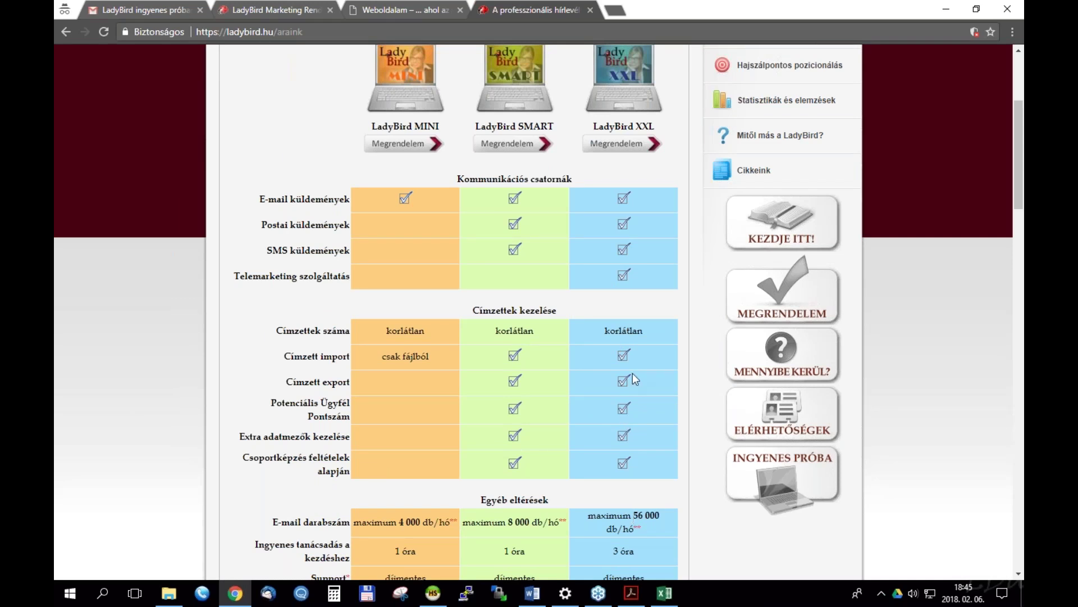
scroll(632, 373, "down", 1)
scroll(630, 373, "down", 2)
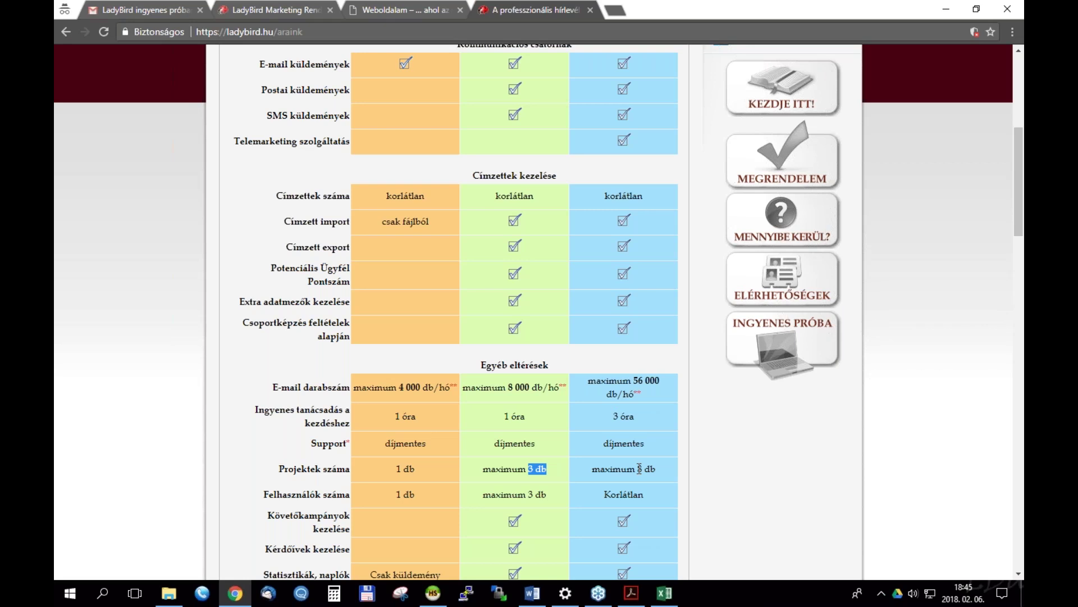
left_click(638, 470)
scroll(637, 409, "down", 2)
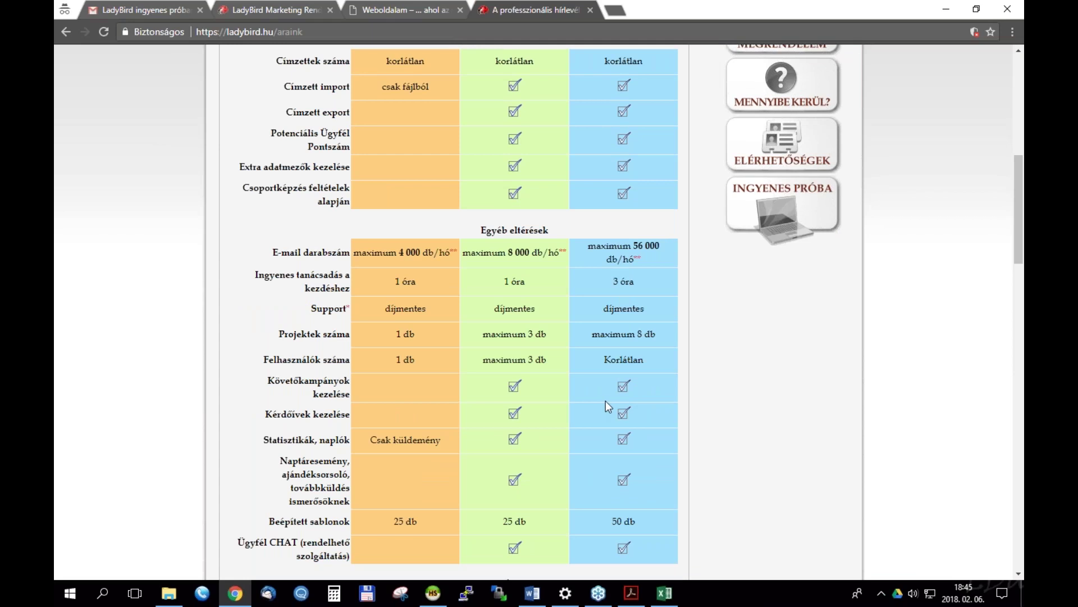
scroll(606, 399, "down", 2)
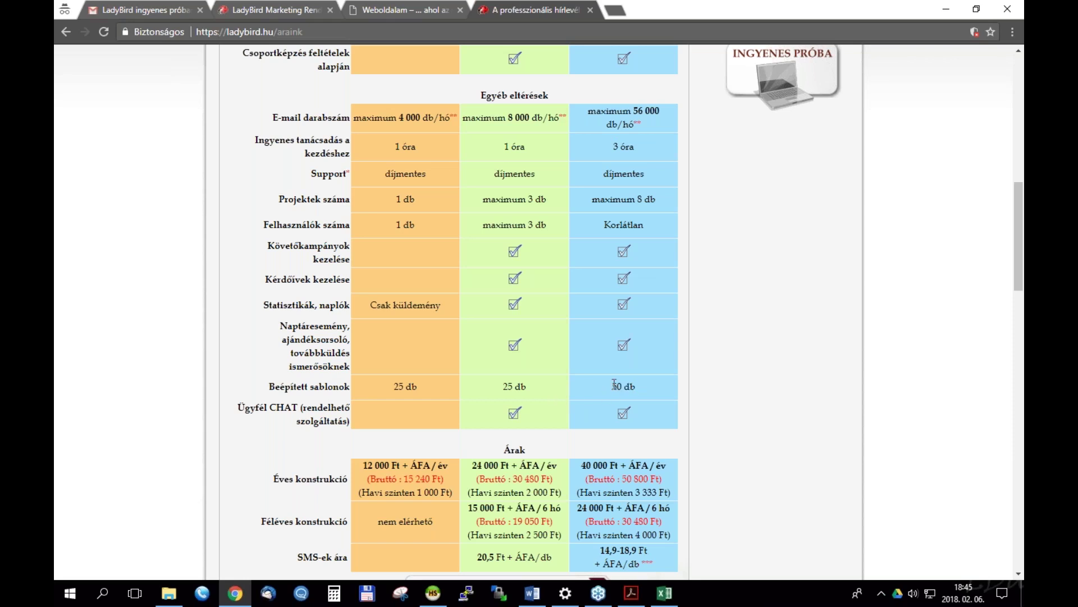
left_click_drag(612, 387, 633, 384)
scroll(616, 383, "down", 1)
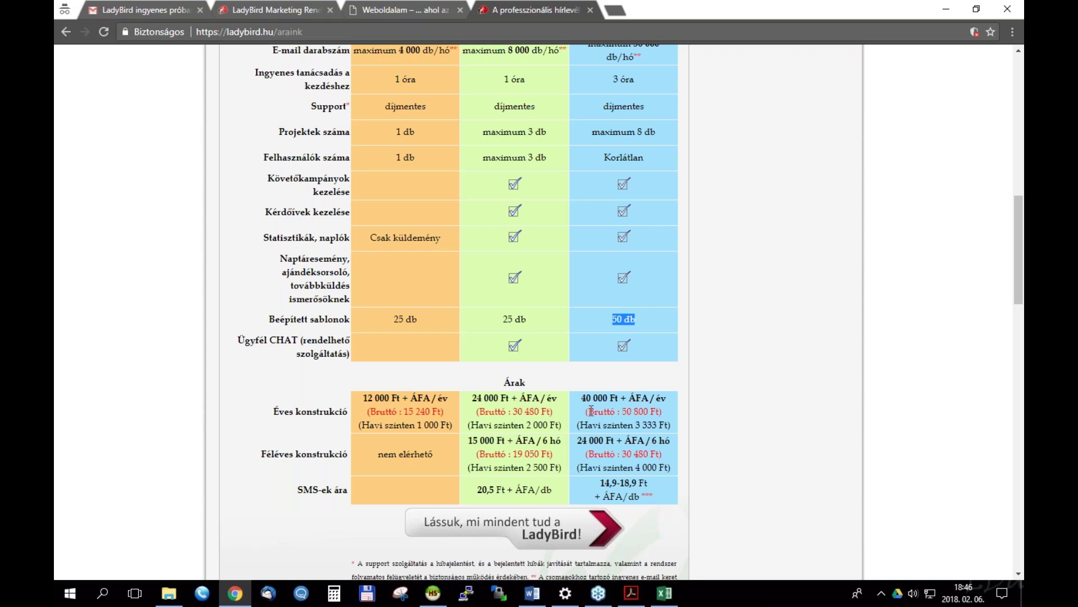
left_click_drag(586, 411, 663, 411)
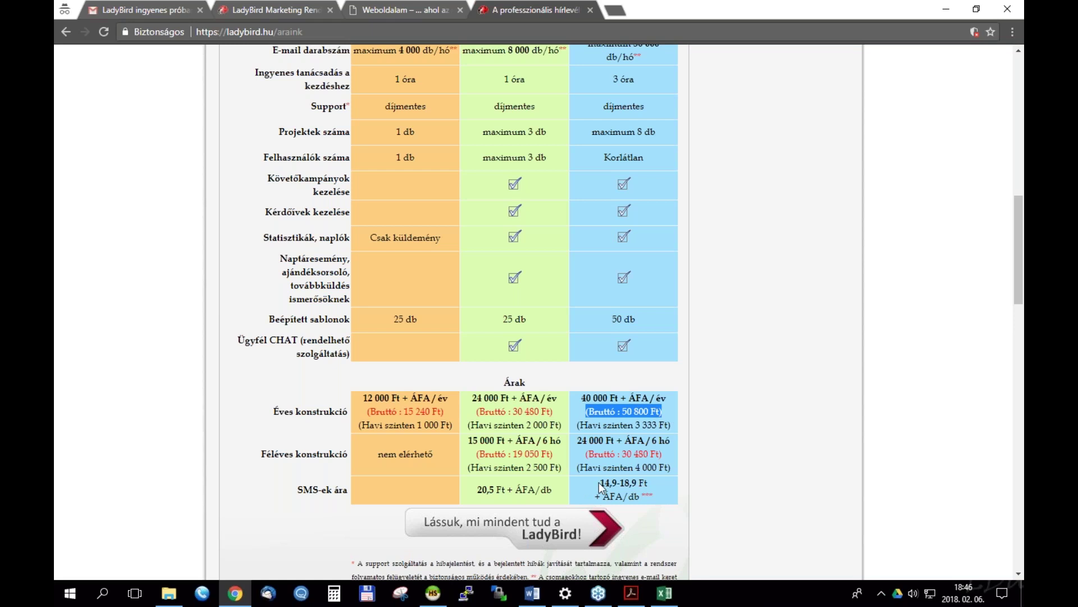
left_click_drag(598, 482, 653, 484)
left_click(652, 485)
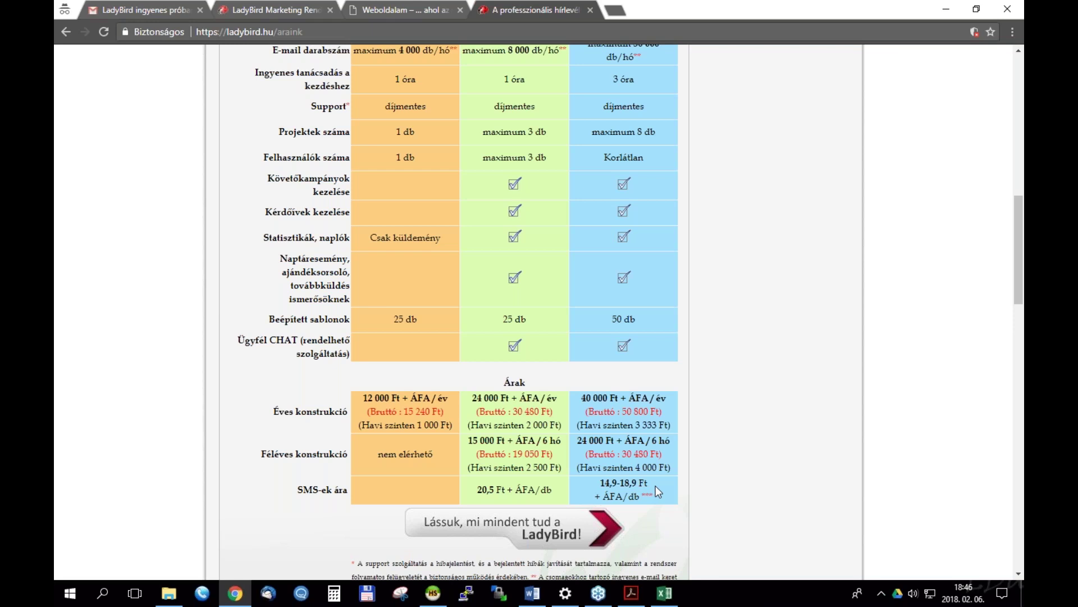
scroll(655, 485, "down", 5)
scroll(639, 460, "up", 10)
scroll(635, 457, "down", 4)
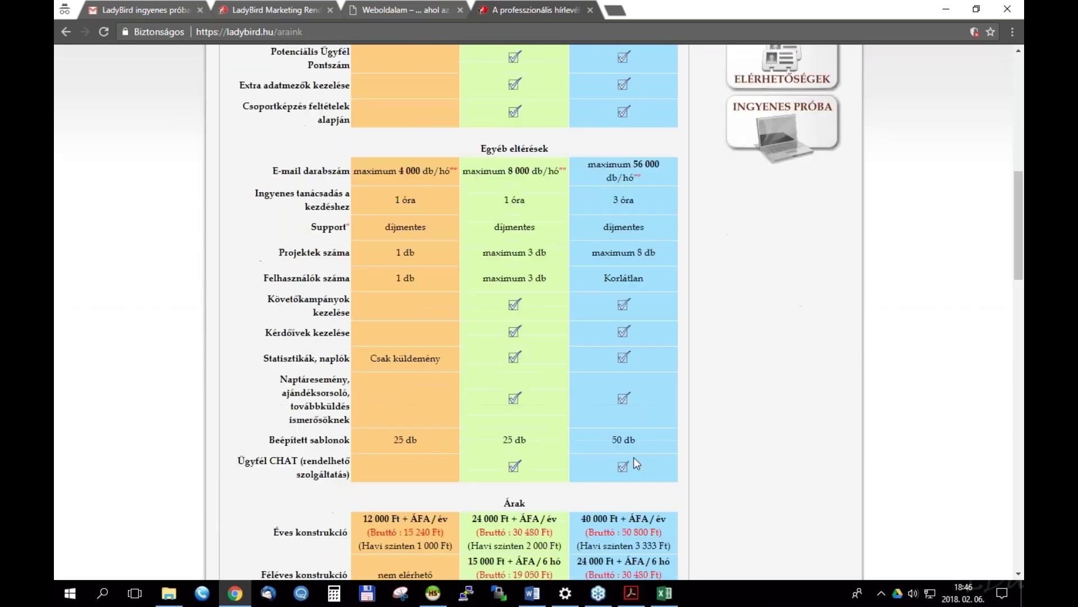
scroll(629, 445, "up", 6)
scroll(627, 446, "up", 5)
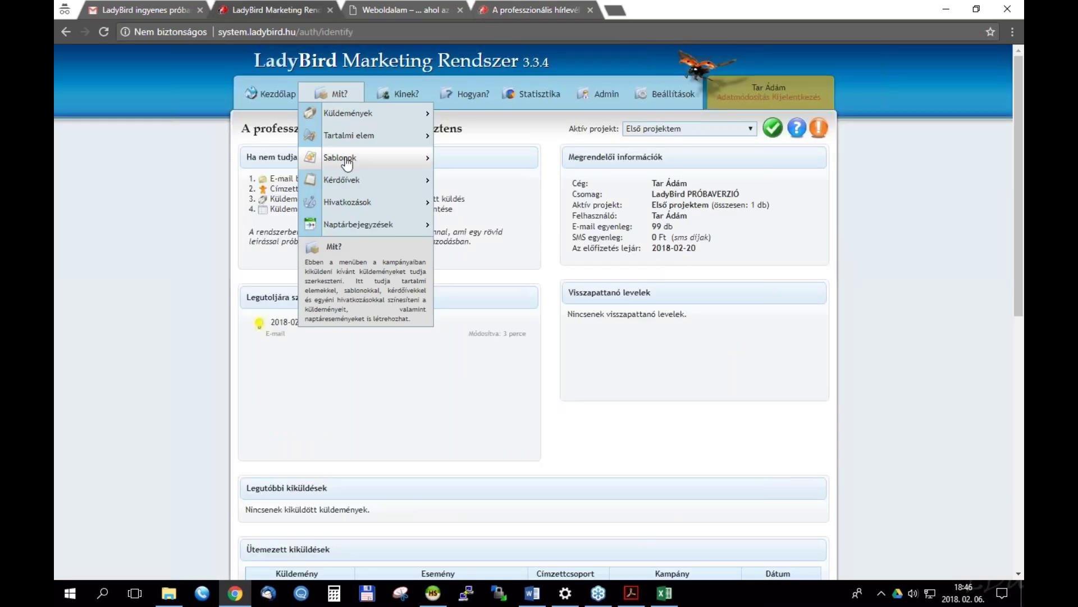
mouse_move(340, 157)
left_click(457, 178)
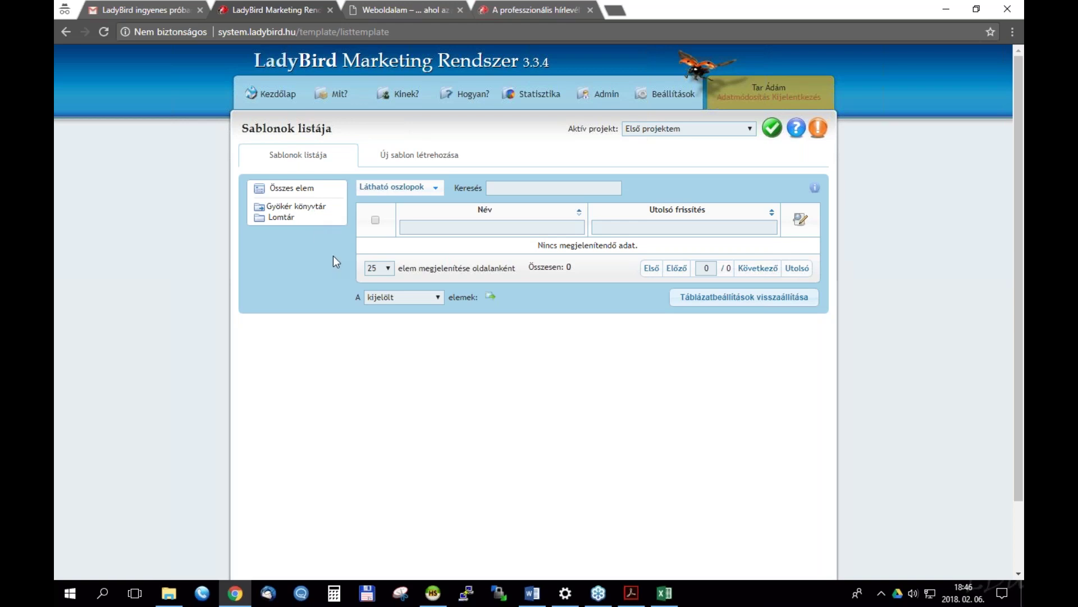
left_click(523, 9)
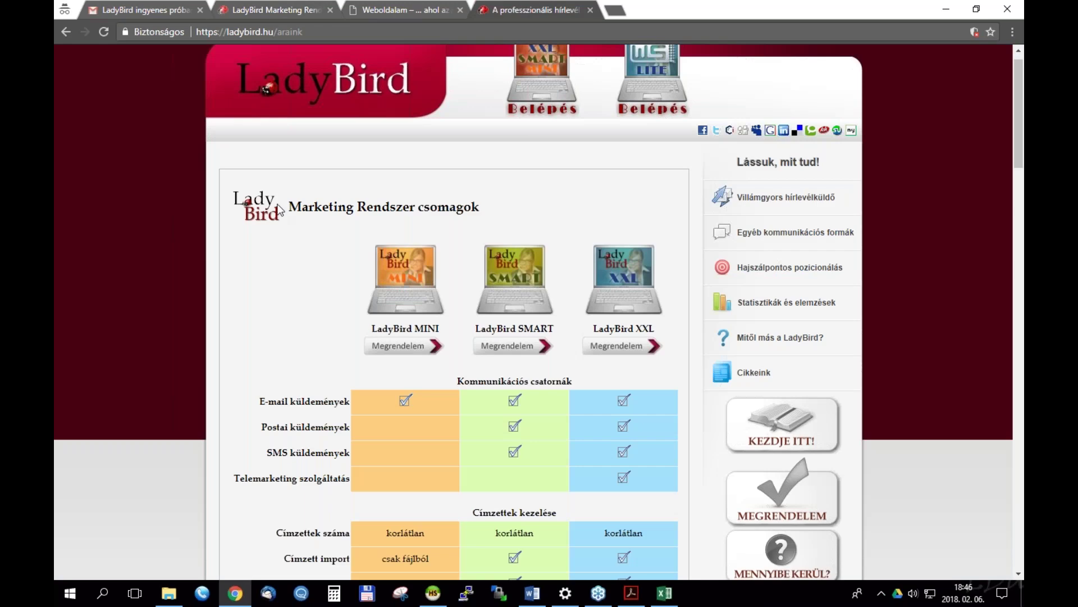
scroll(243, 279, "down", 10)
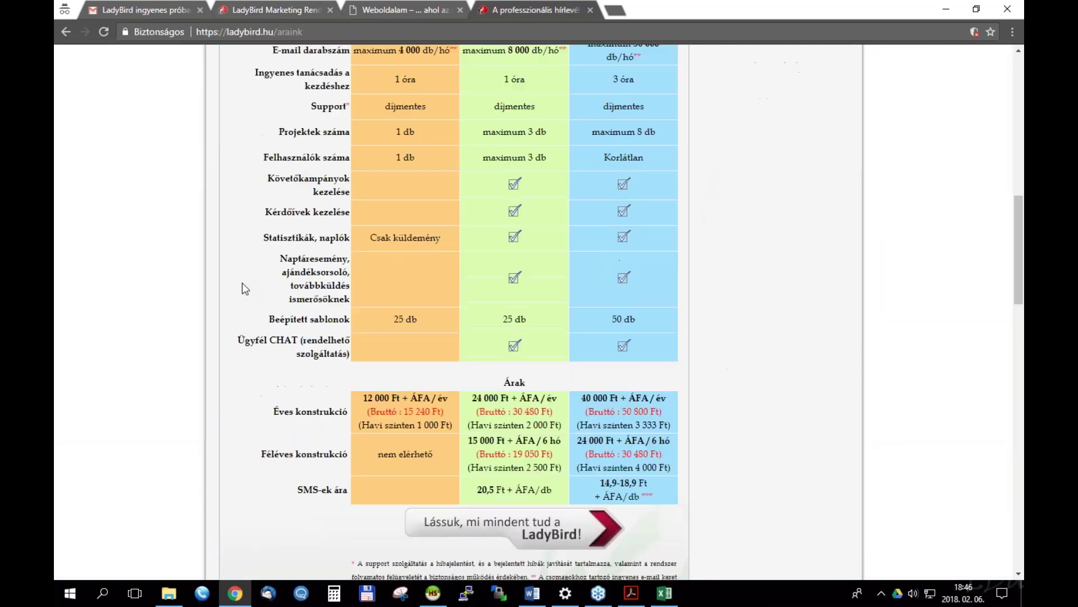
scroll(242, 284, "up", 10)
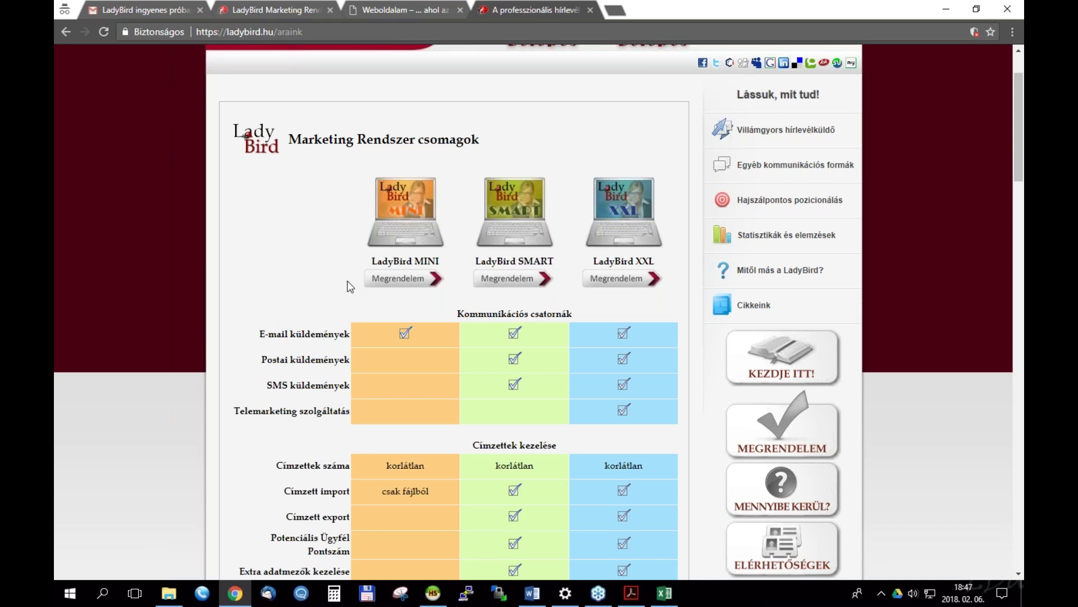
scroll(465, 390, "down", 3)
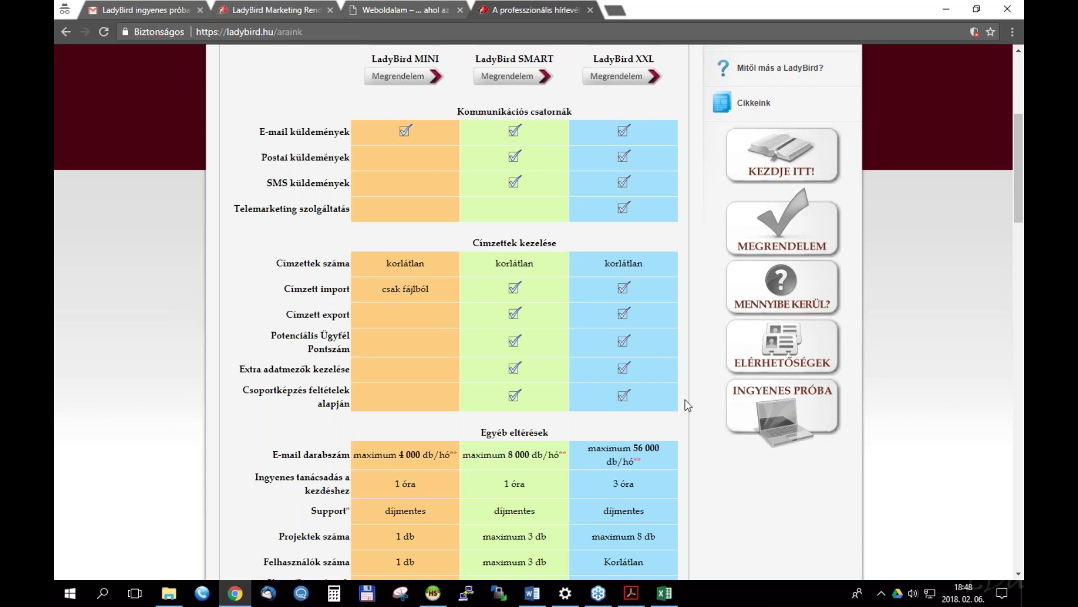
Step: Glance back and forth between the Gmail inbox and the LadyBird dashboard tabs
left_click(136, 10)
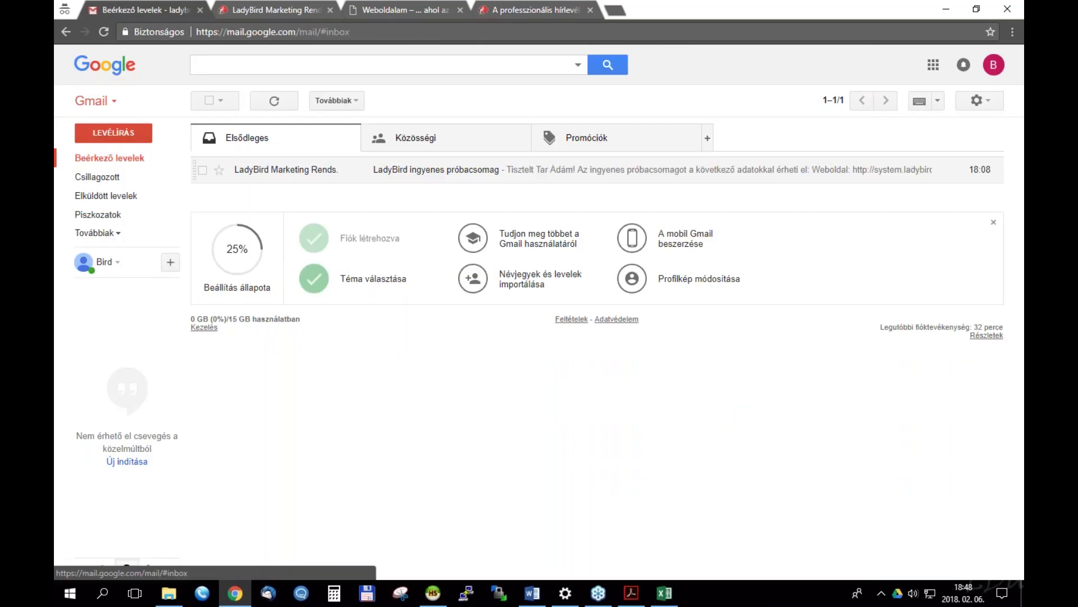
left_click(312, 10)
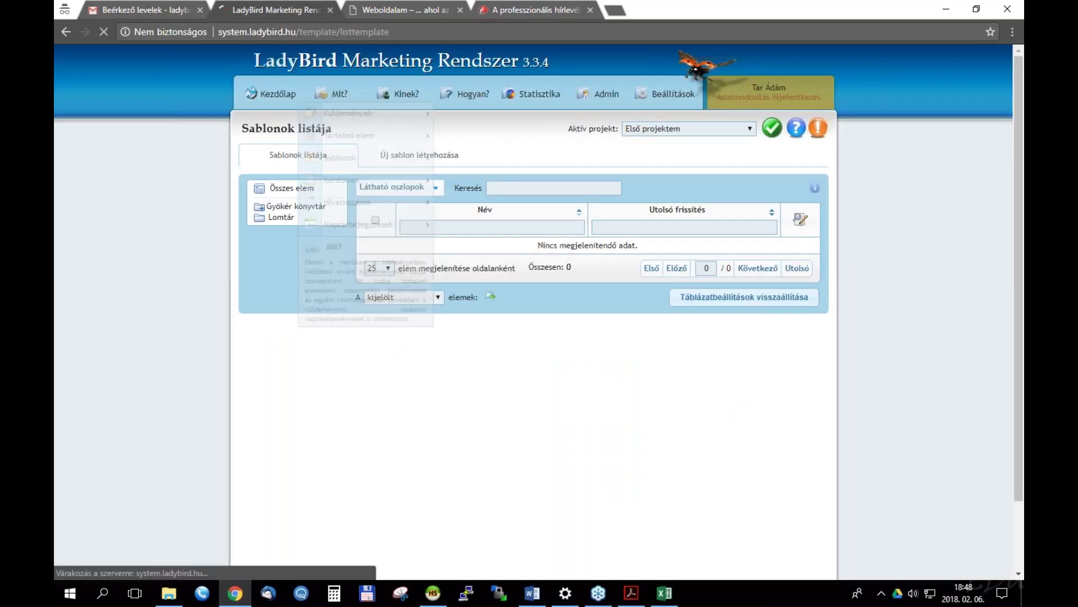
scroll(202, 208, "down", 2)
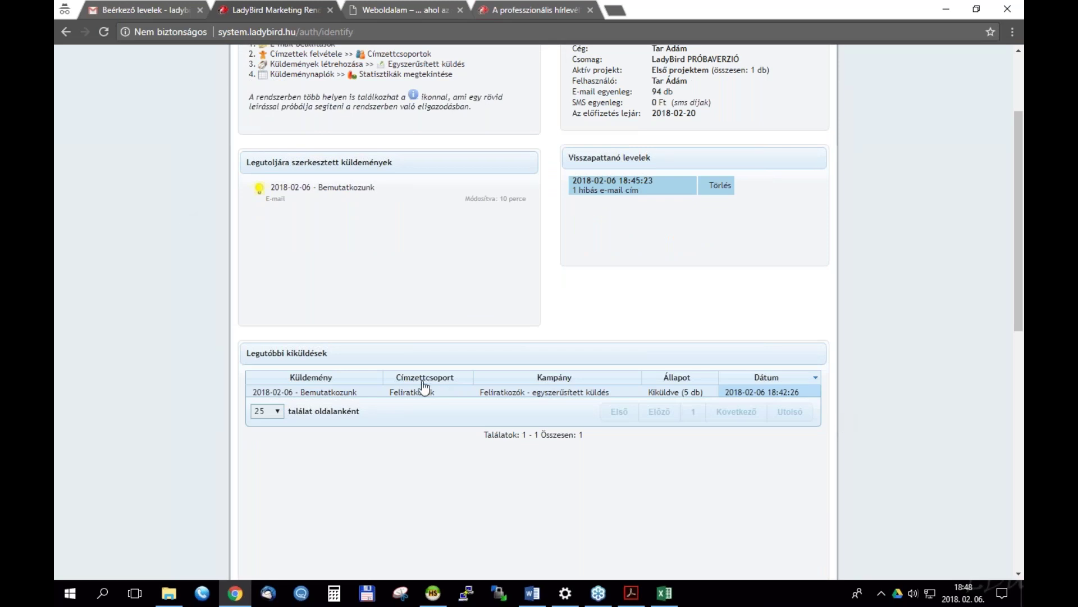
left_click(142, 10)
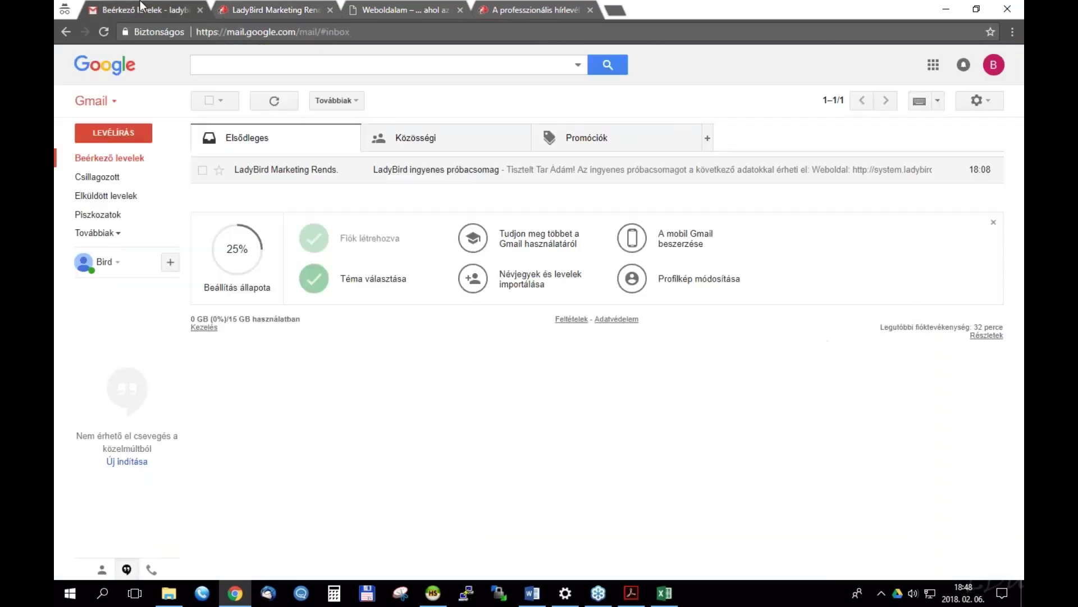
left_click(278, 10)
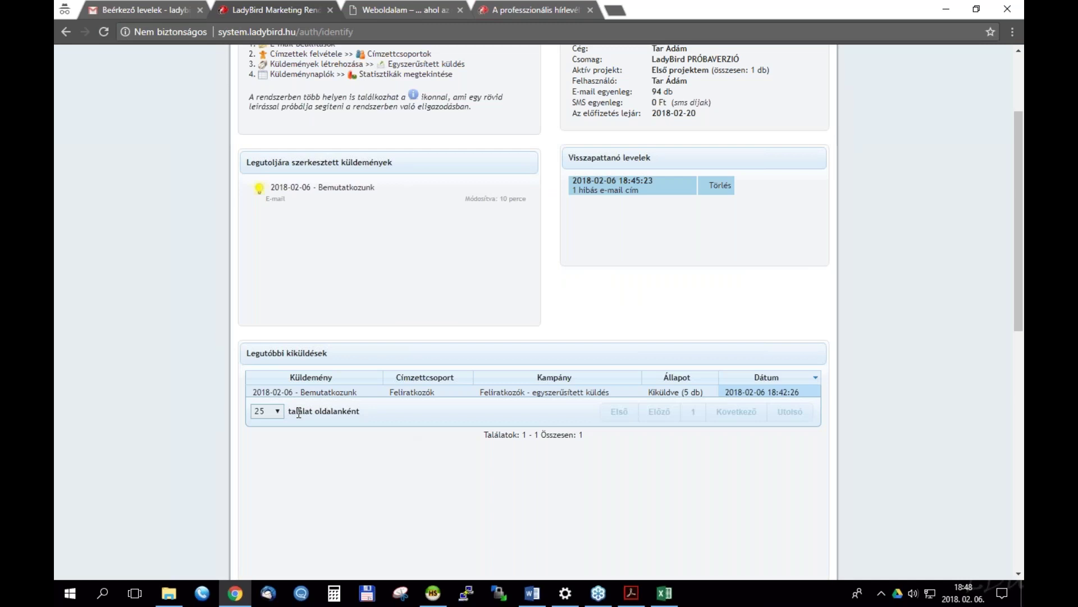
left_click(191, 10)
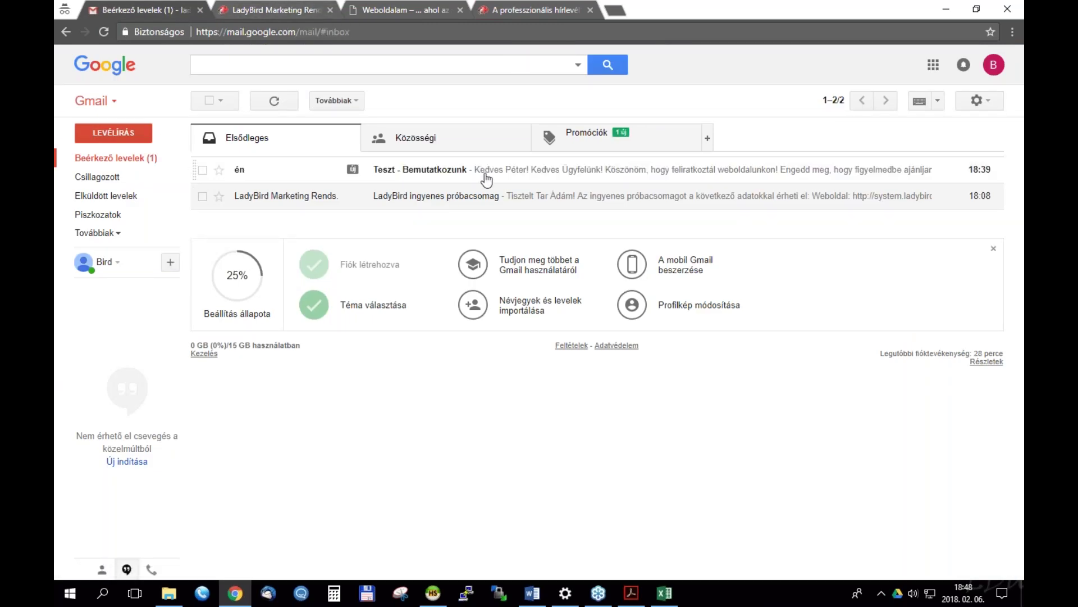
Step: Open the 'Teszt - Bemutatkozunk' email and scroll through its content
left_click(486, 175)
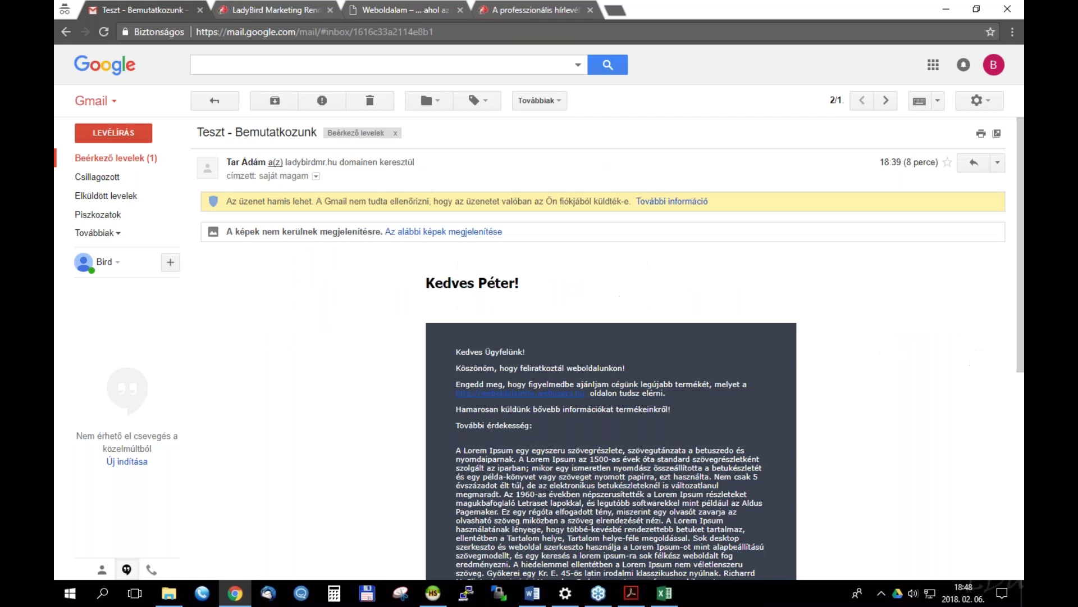
scroll(308, 316, "down", 3)
scroll(308, 316, "down", 2)
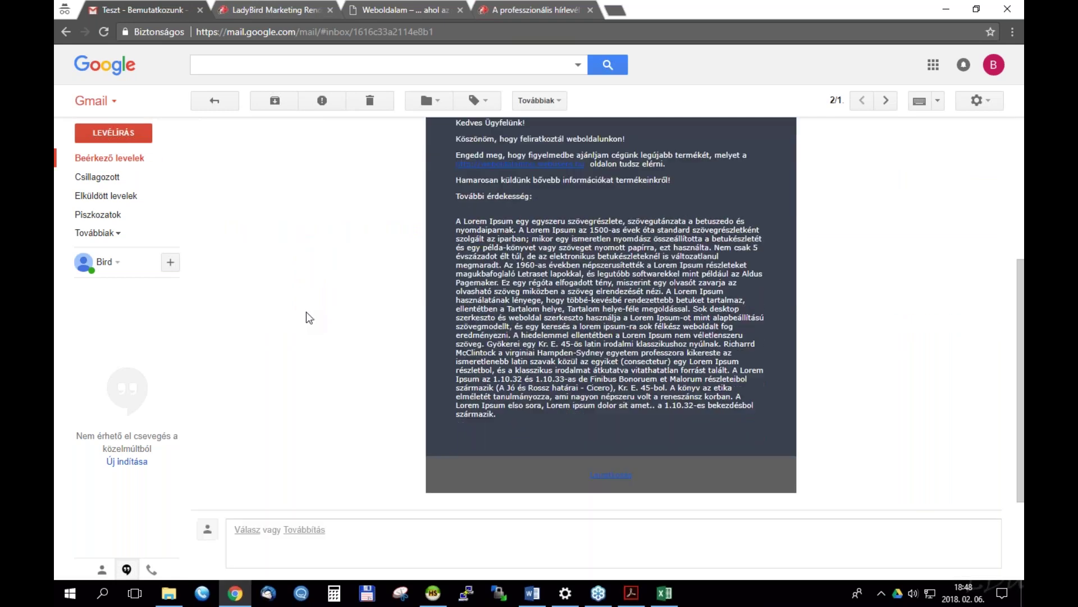
scroll(440, 243, "up", 1)
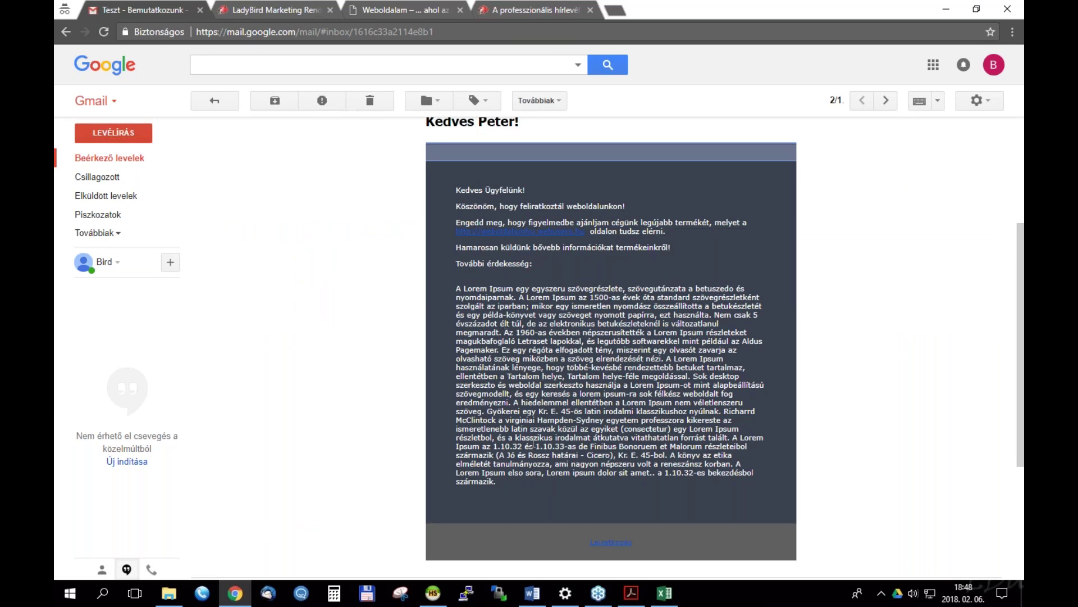
Step: Test the Leiratkozás unsubscribe link, close its tab, and return to the inbox list
left_click(612, 544)
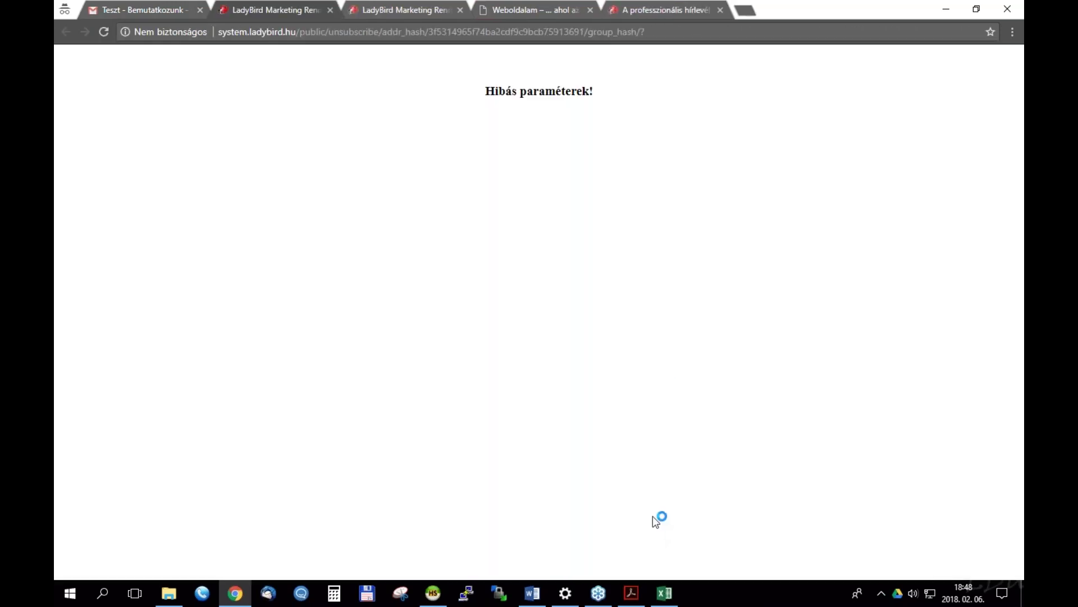
left_click(178, 11)
left_click(329, 9)
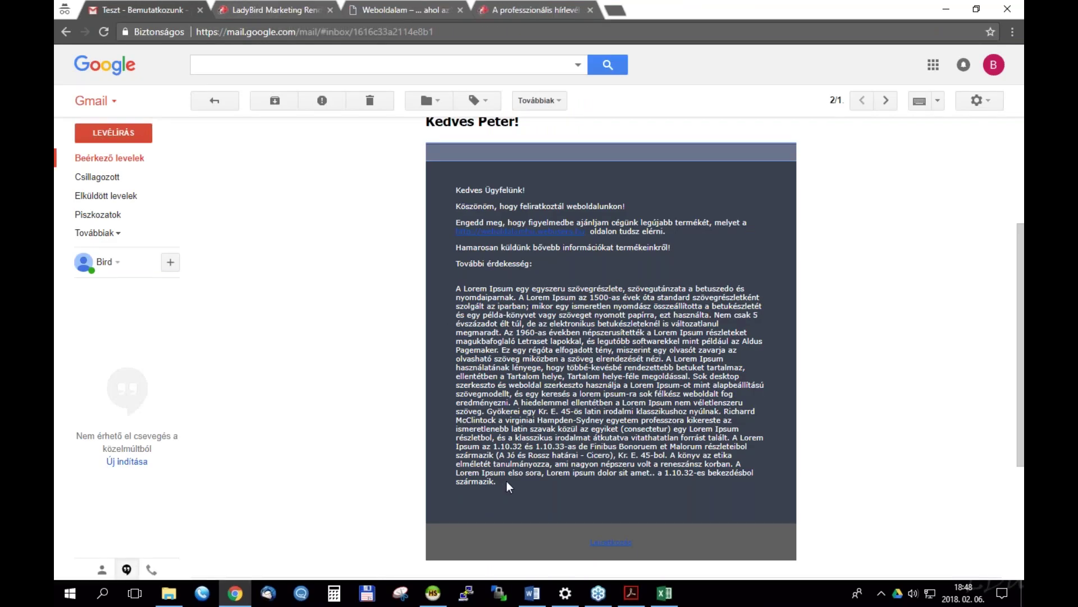
scroll(507, 481, "up", 4)
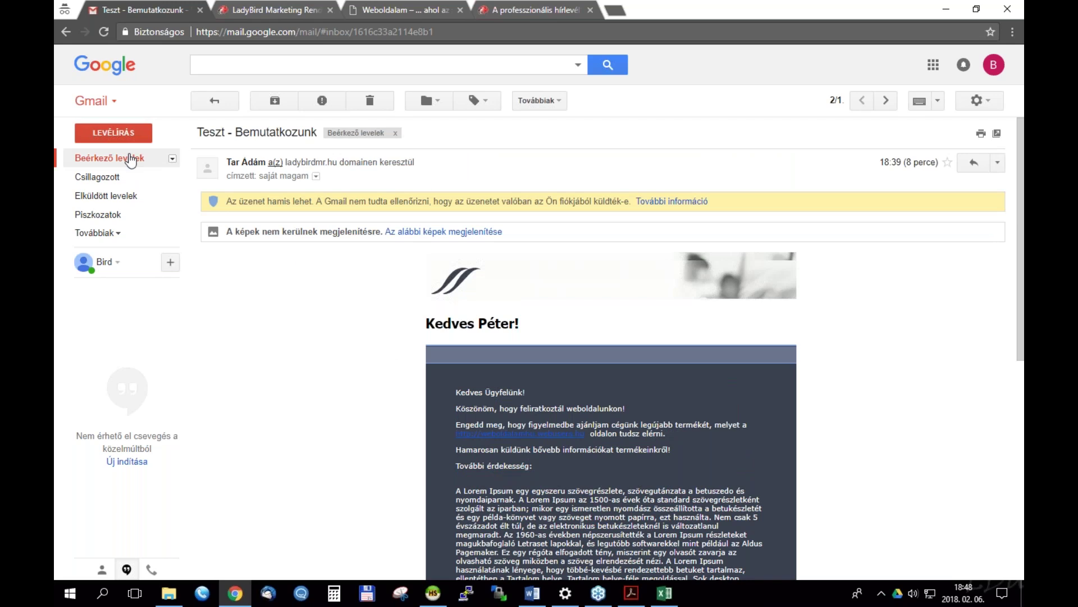
left_click(131, 160)
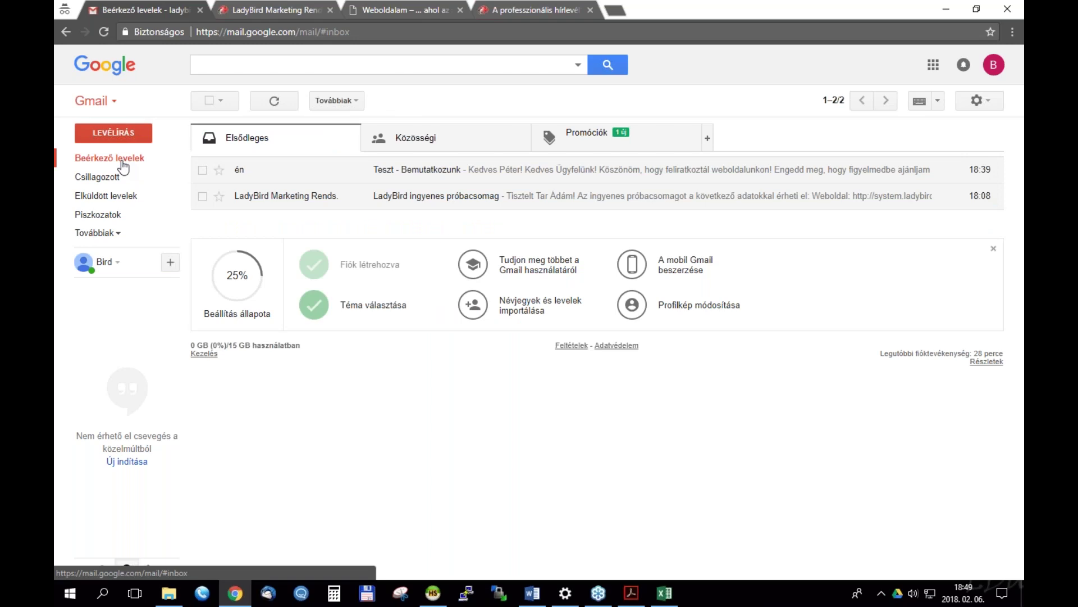
Step: Bring up the LadyBird dashboard showing the Bemutatkozunk send as Kiküldve (5 db)
left_click(244, 12)
left_click(131, 11)
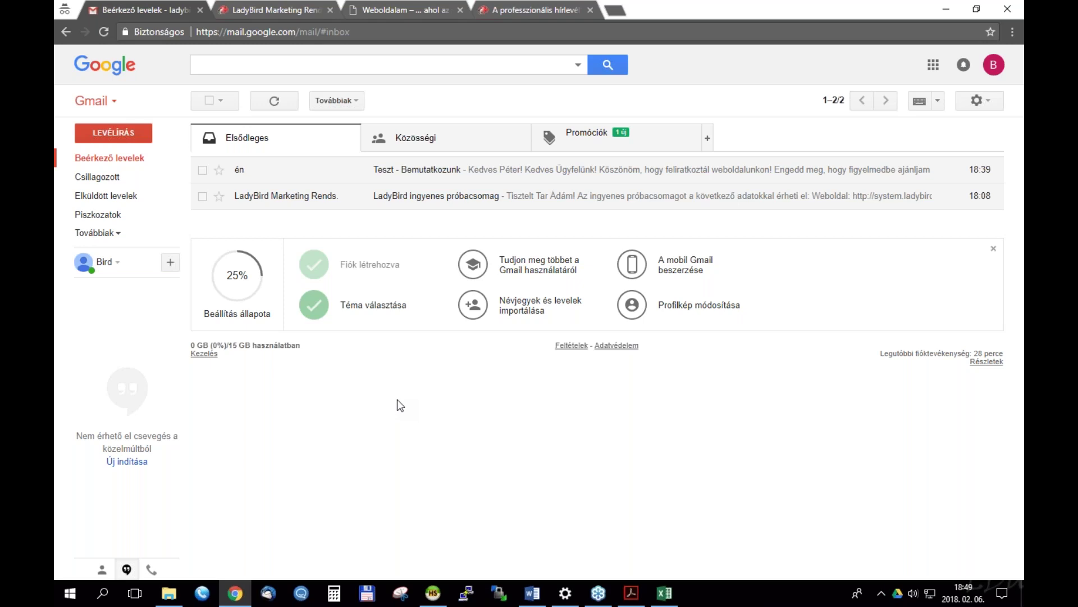
left_click(272, 10)
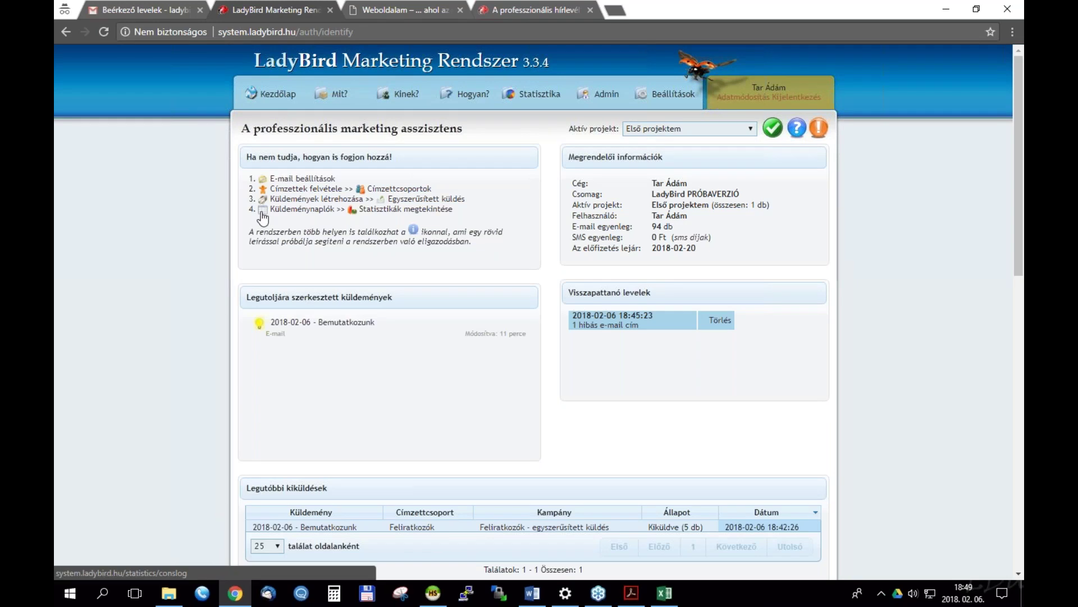
Step: Open the Küldemény statisztika page via Statisztika > Statisztikák
mouse_move(337, 105)
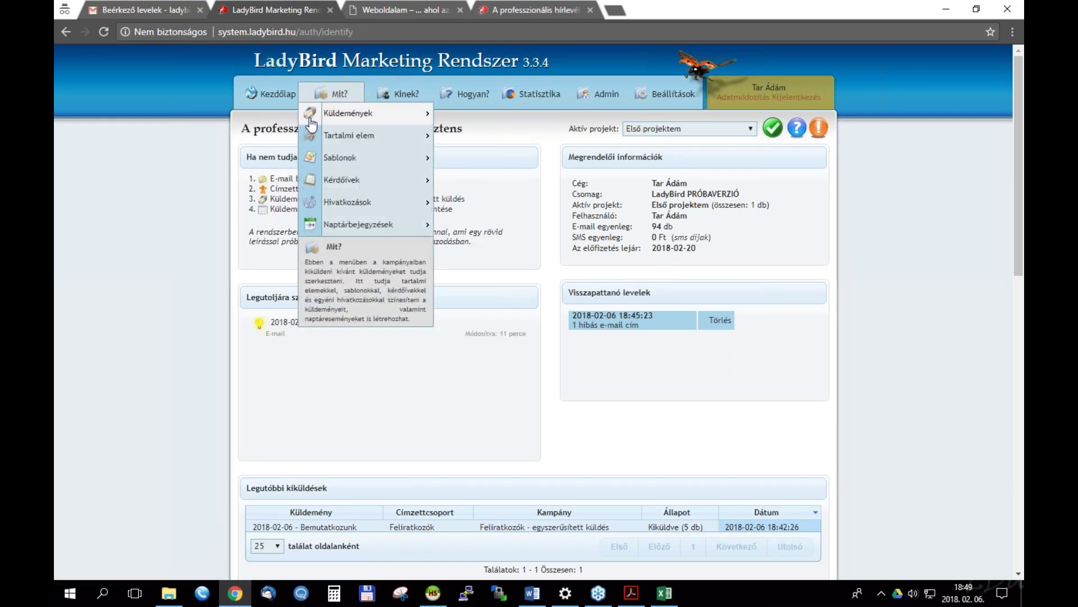
scroll(231, 393, "down", 2)
scroll(231, 399, "up", 2)
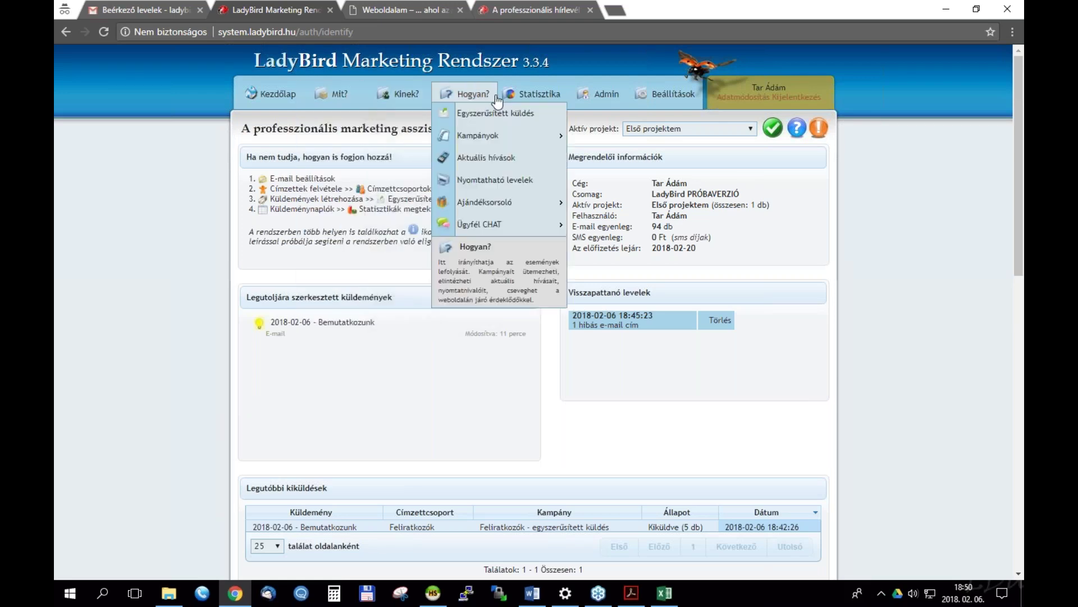
mouse_move(538, 94)
mouse_move(579, 145)
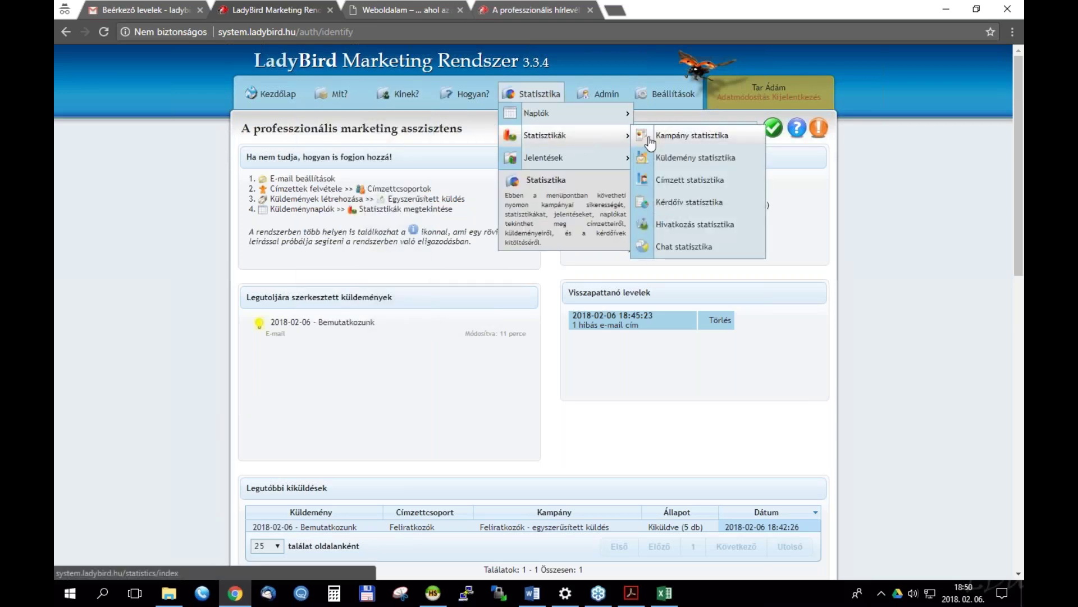
left_click(692, 165)
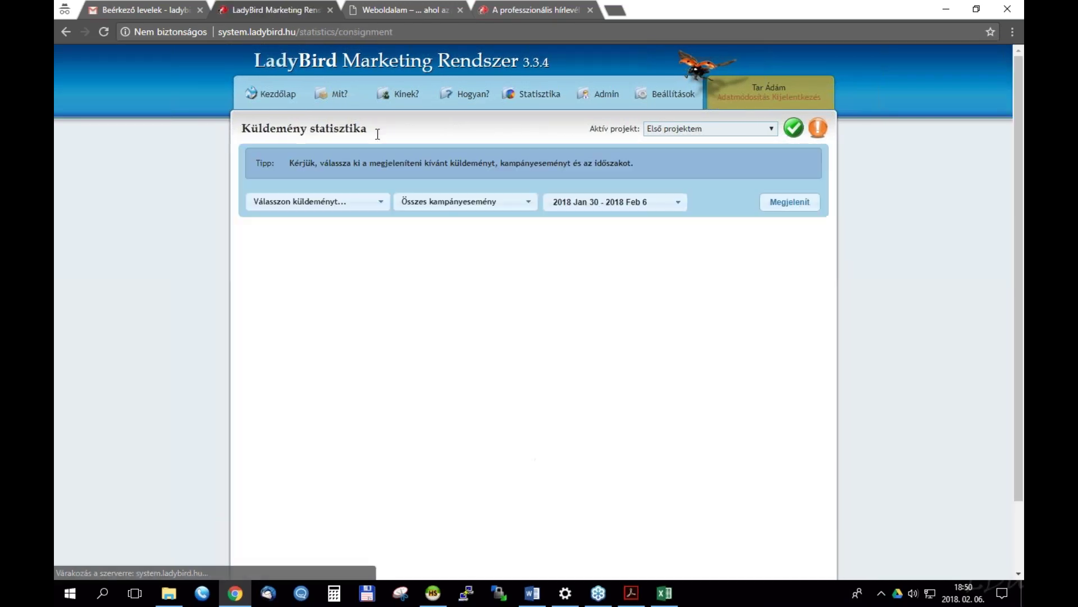
Step: Show statistics for the 2018-02-06 - Bemutatkozunk mailing and campaign event, default date range
left_click(345, 203)
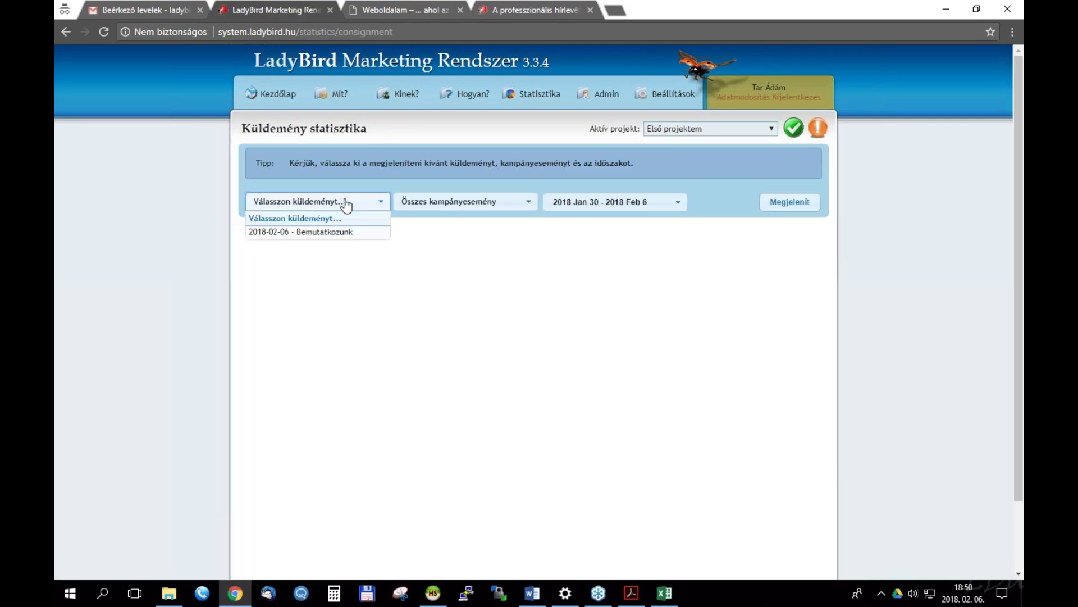
left_click(344, 233)
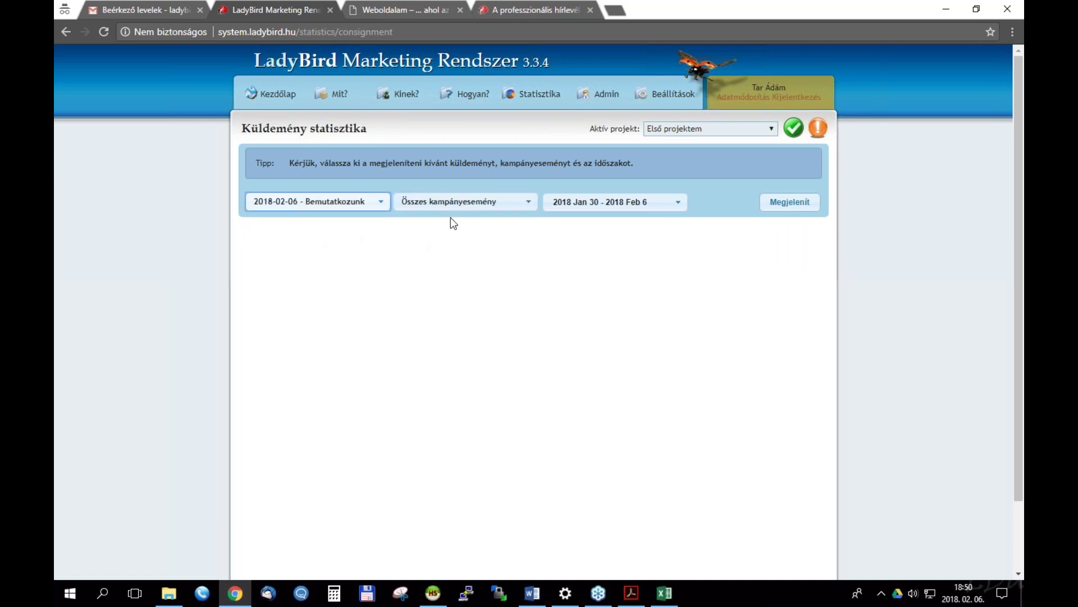
left_click(472, 208)
left_click(490, 252)
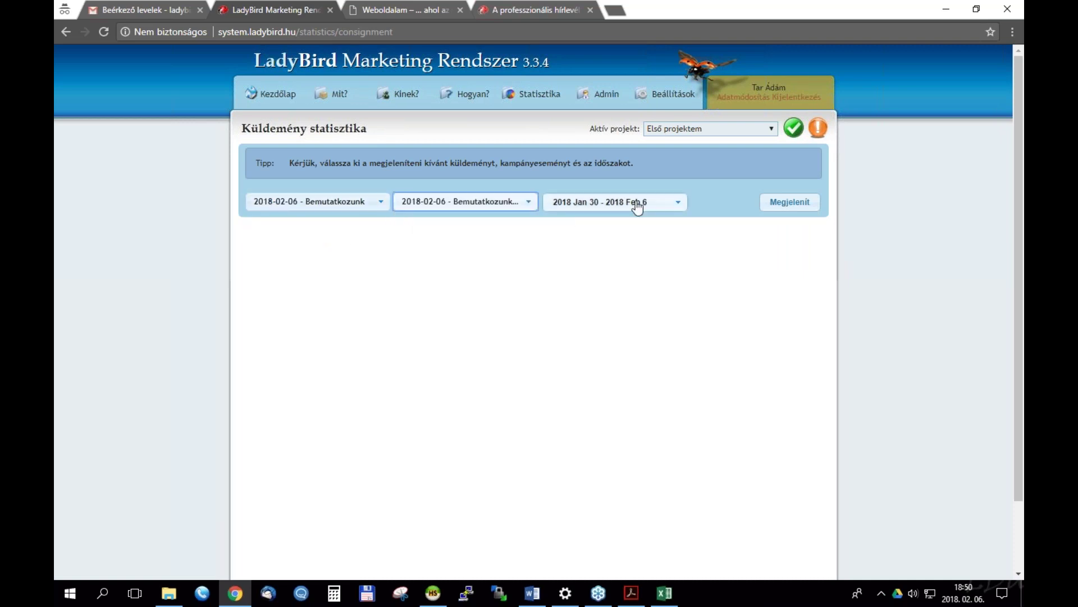
left_click(638, 205)
left_click(725, 195)
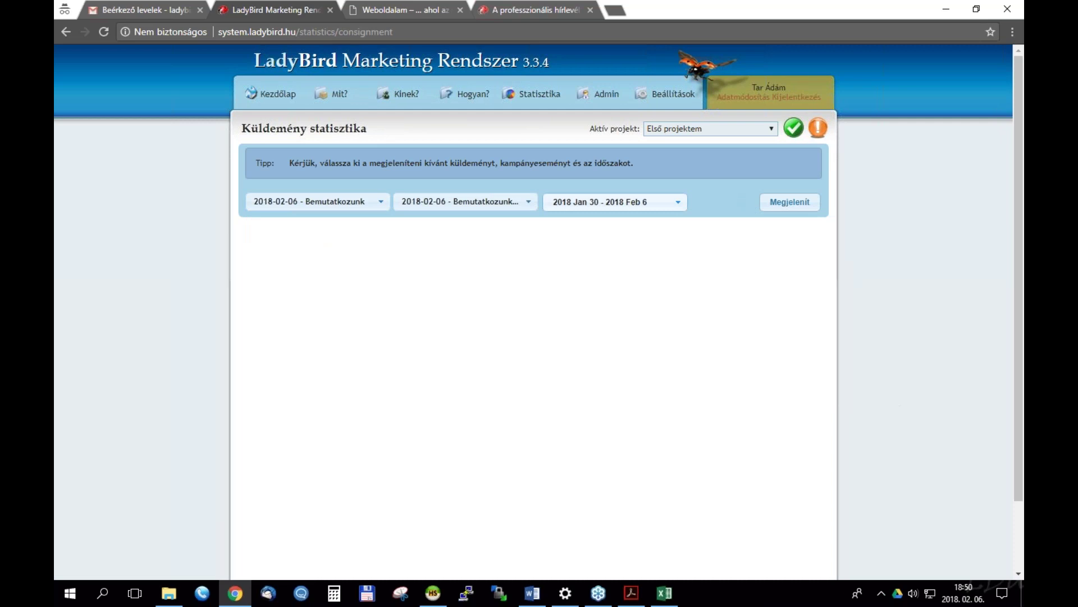
left_click(790, 202)
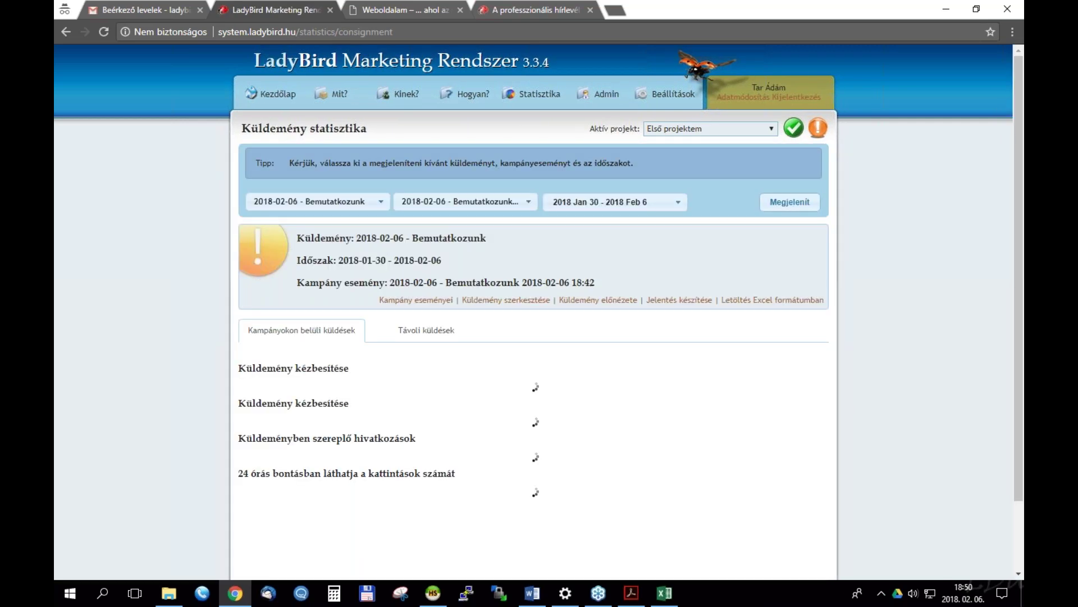
middle_click(279, 98)
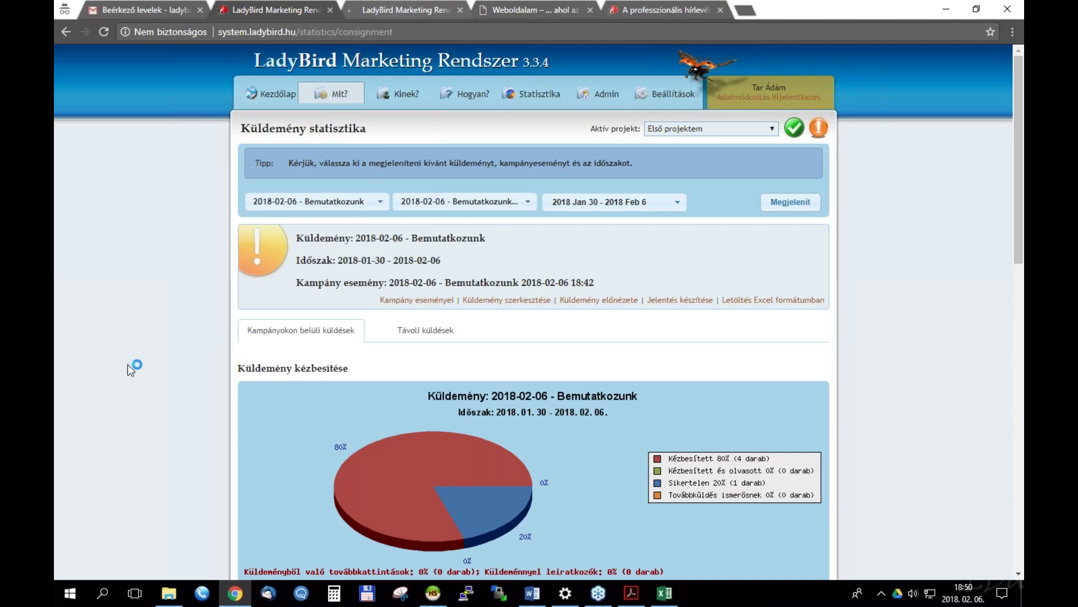
scroll(170, 373, "down", 1)
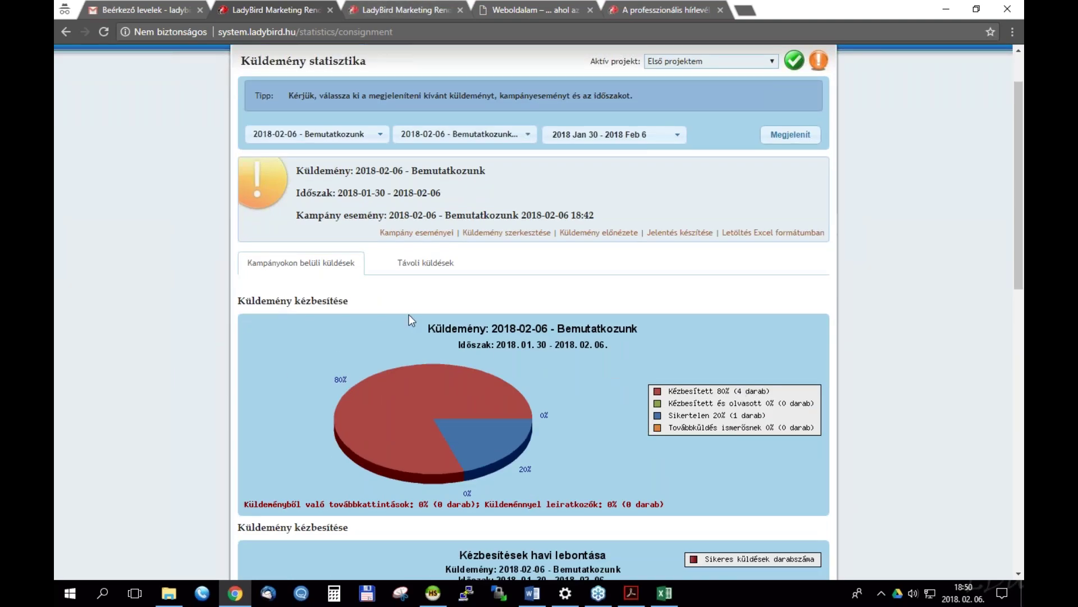
scroll(409, 315, "up", 1)
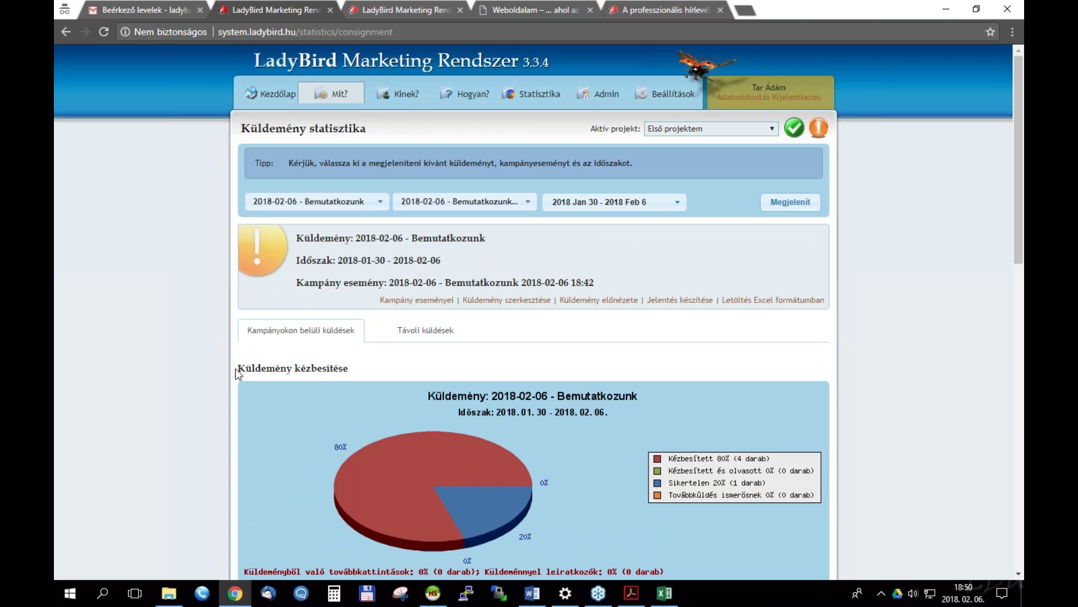
scroll(609, 393, "down", 1)
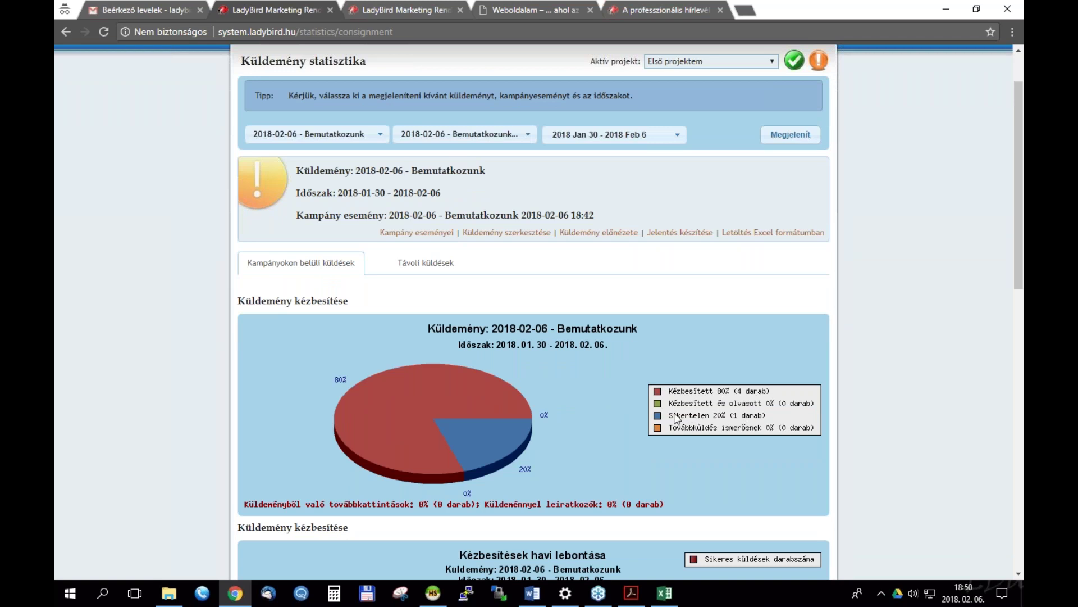
scroll(677, 406, "down", 2)
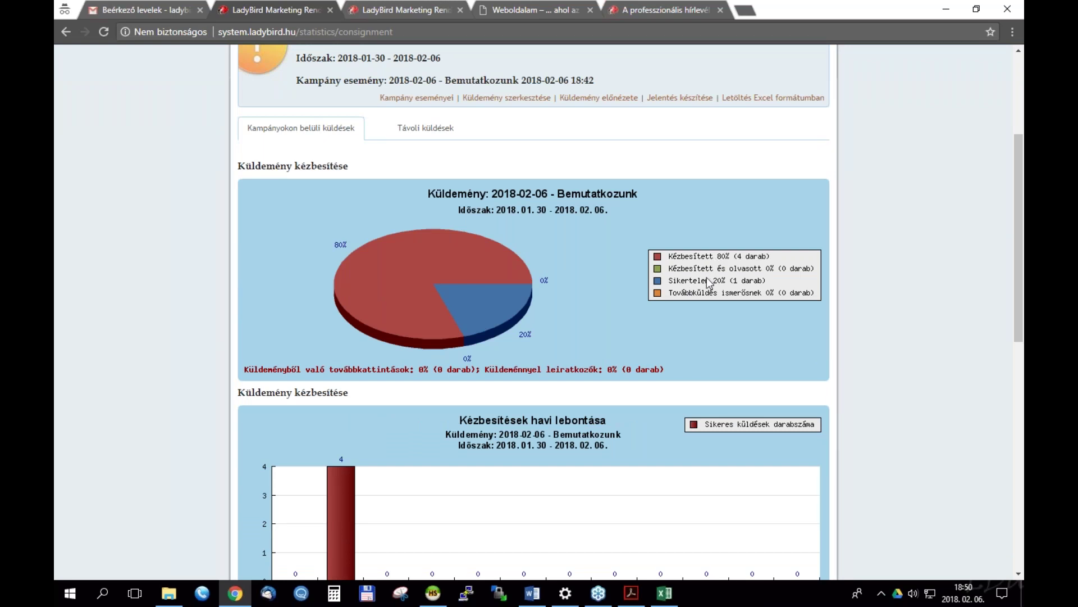
scroll(568, 282, "down", 8)
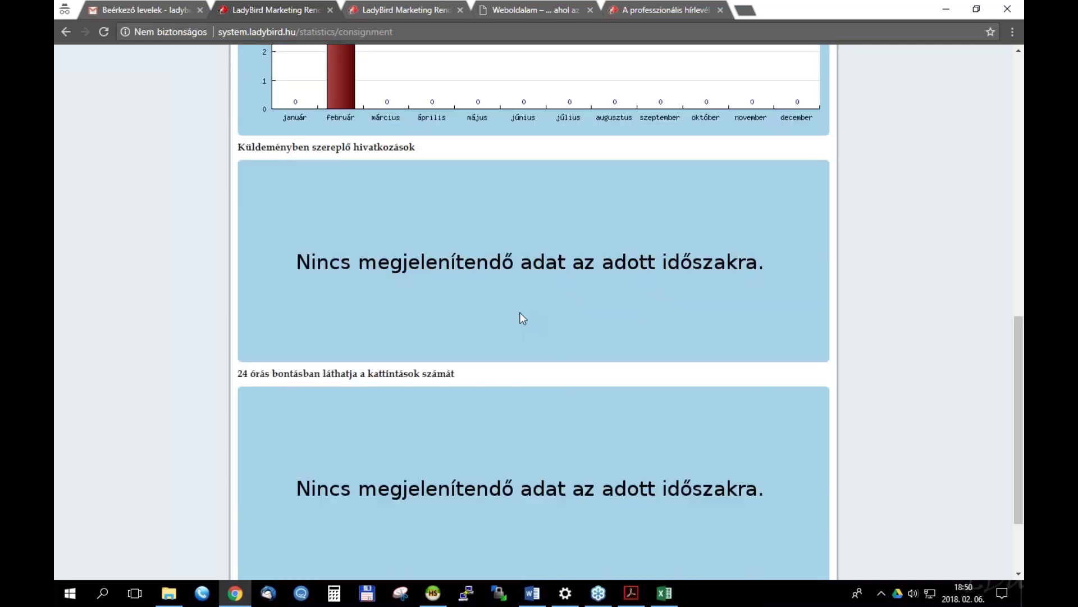
scroll(512, 314, "down", 3)
scroll(511, 315, "up", 6)
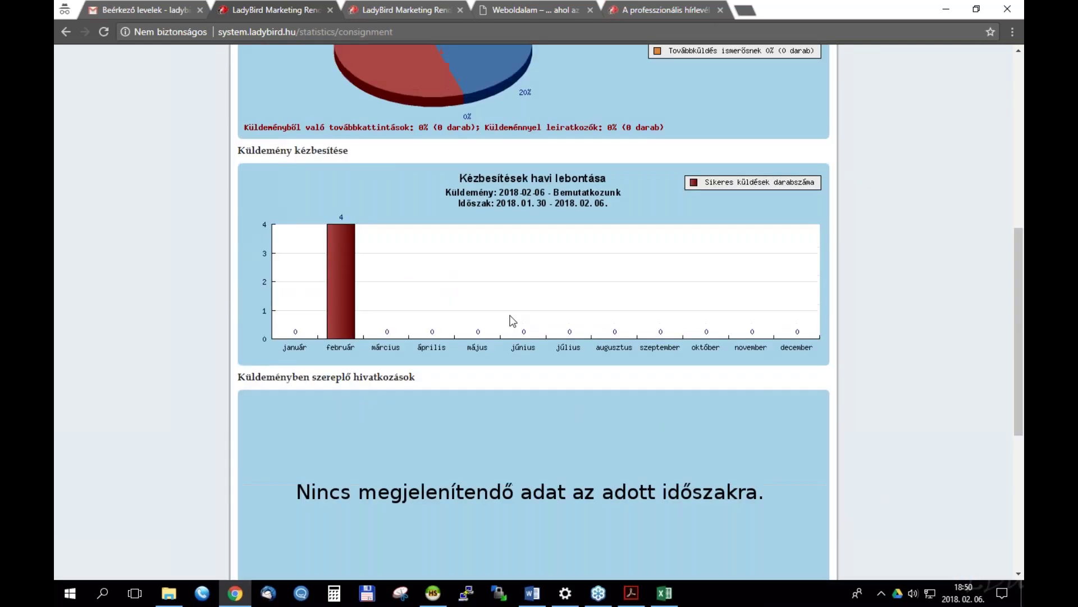
scroll(512, 320, "up", 6)
scroll(427, 320, "up", 2)
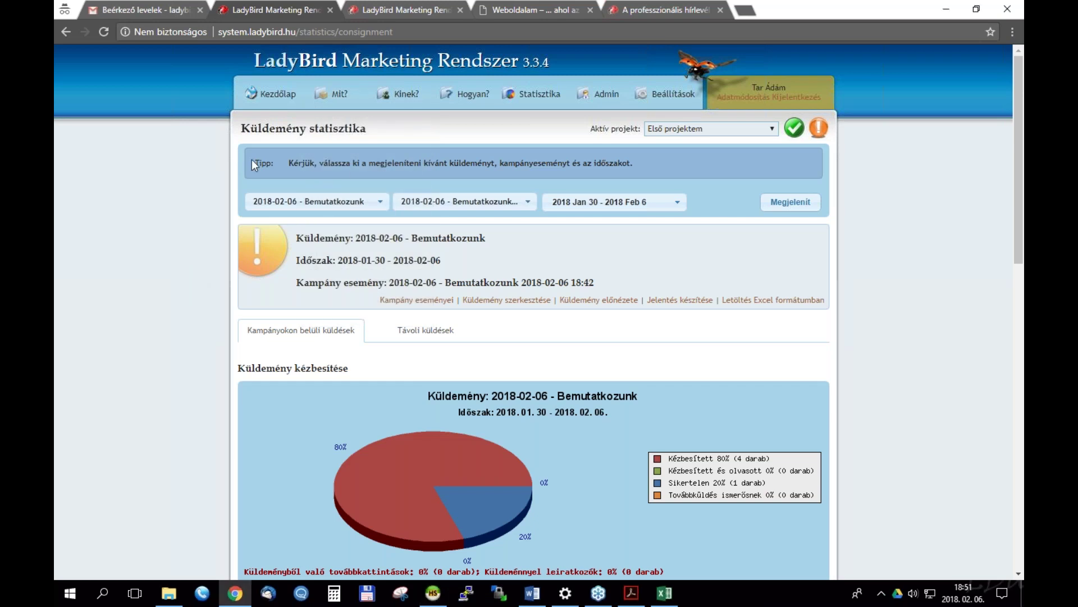
Step: Return to the LadyBird Kezdőlap dashboard after a quick look at the Gmail inbox
left_click(266, 97)
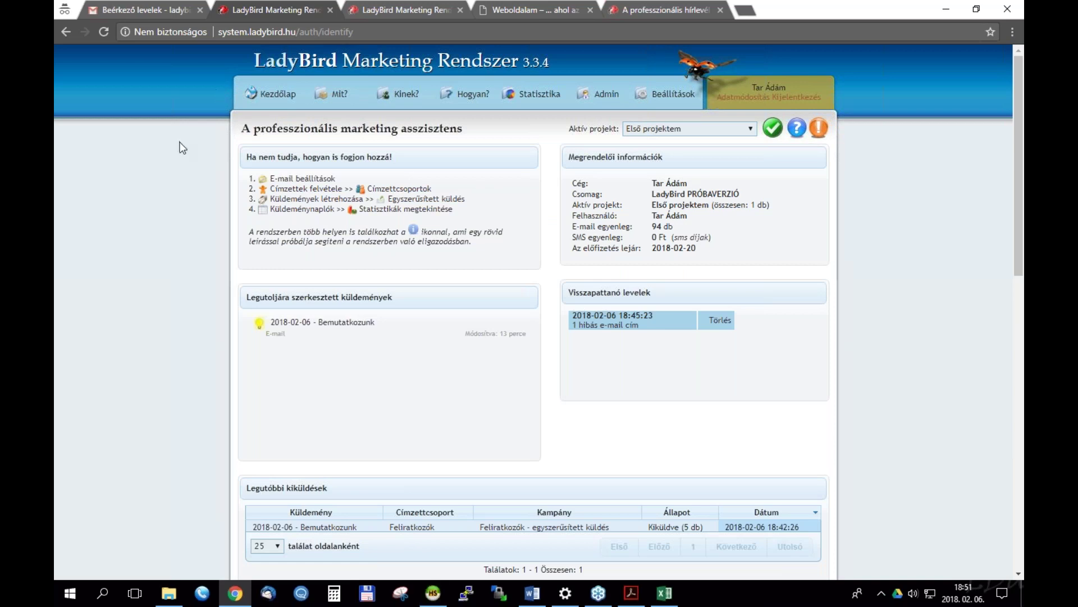
left_click(153, 7)
left_click(109, 159)
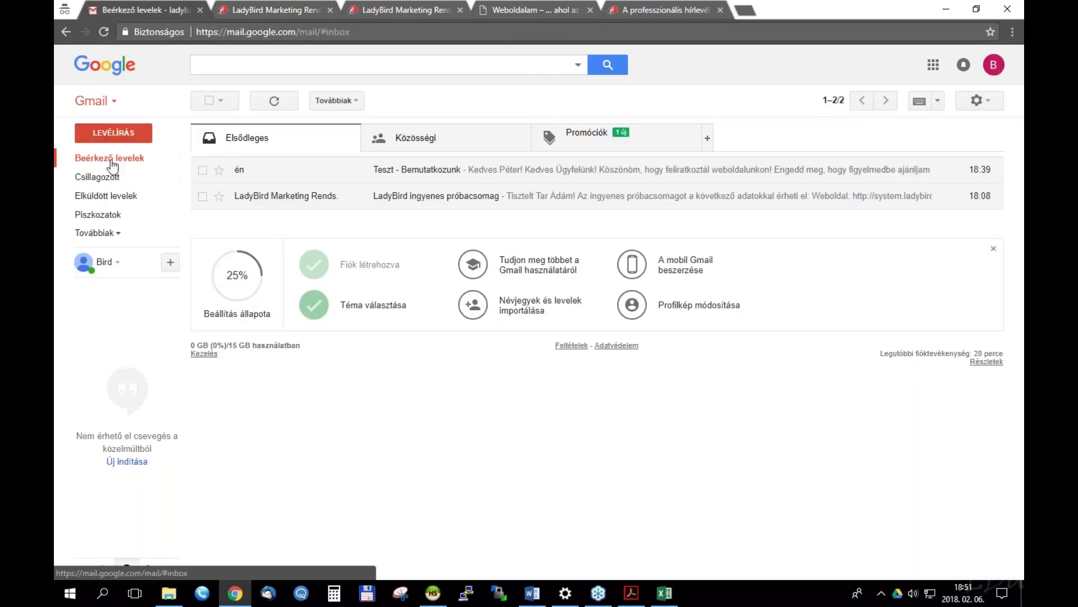
left_click(294, 13)
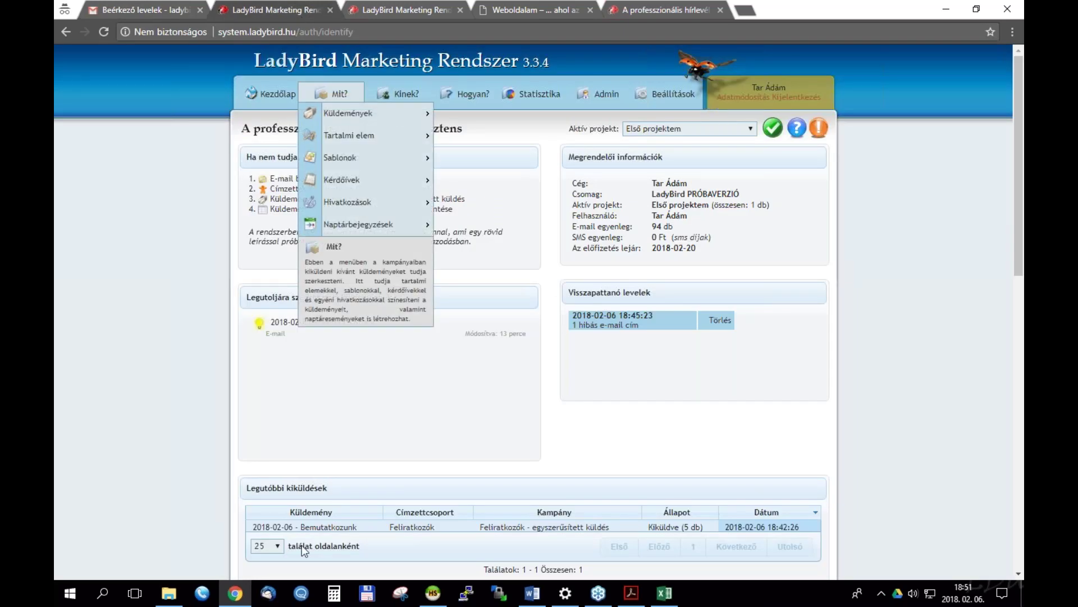
left_click(532, 593)
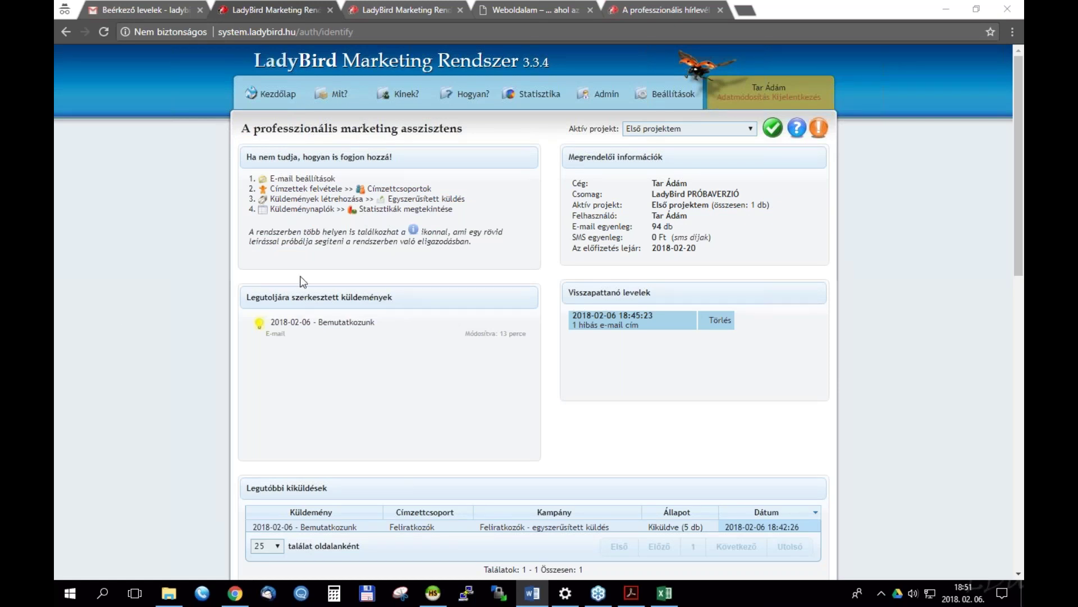
Step: Open the Teszt - Bemutatkozunk message in Gmail, then go back to the LadyBird dashboard
left_click(171, 11)
left_click(524, 175)
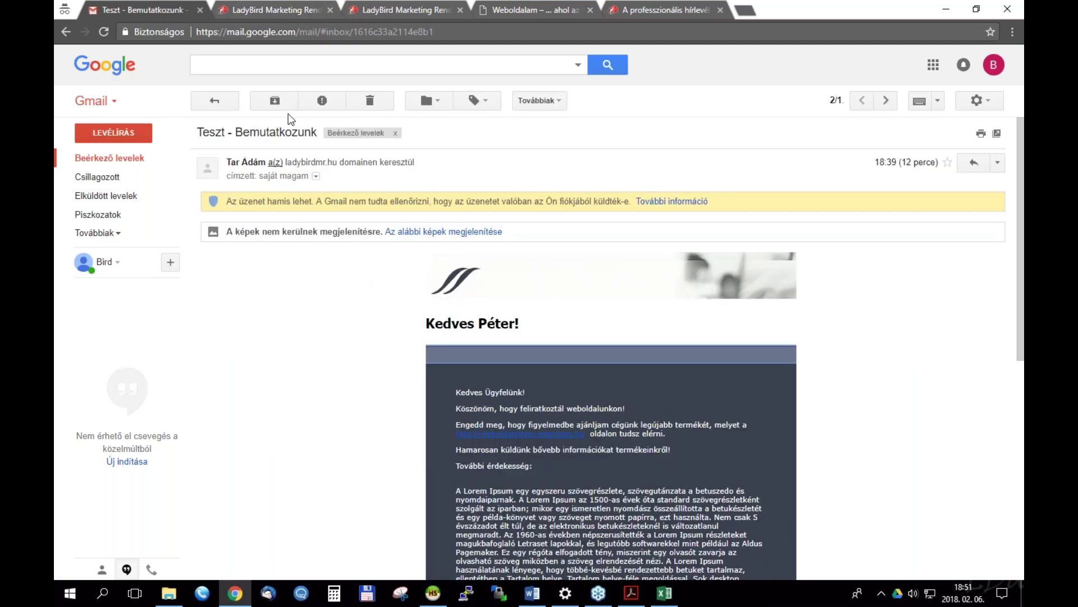
left_click(289, 10)
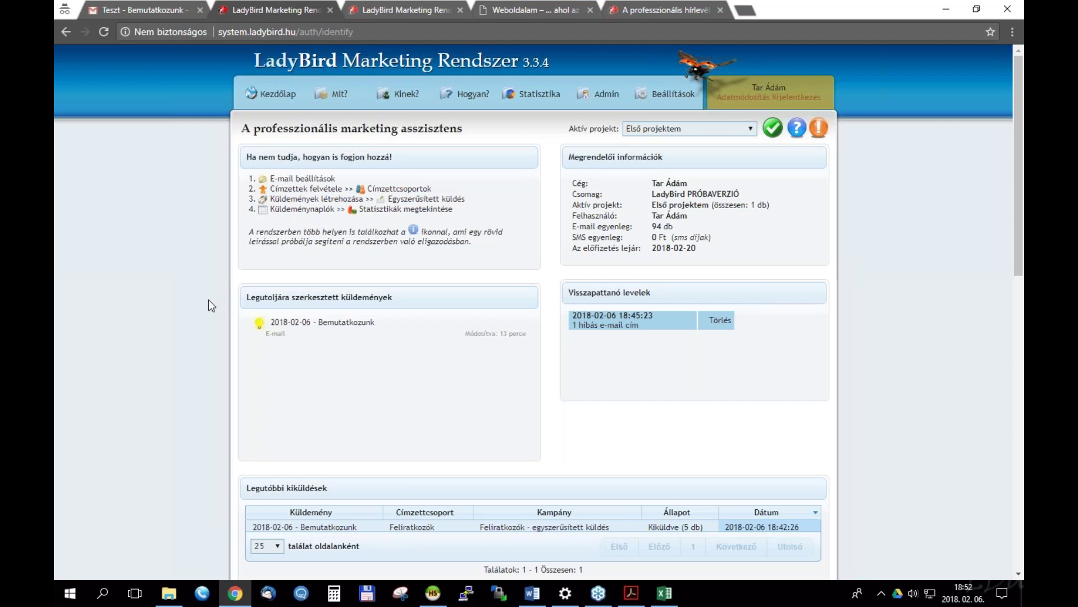
scroll(207, 299, "down", 1)
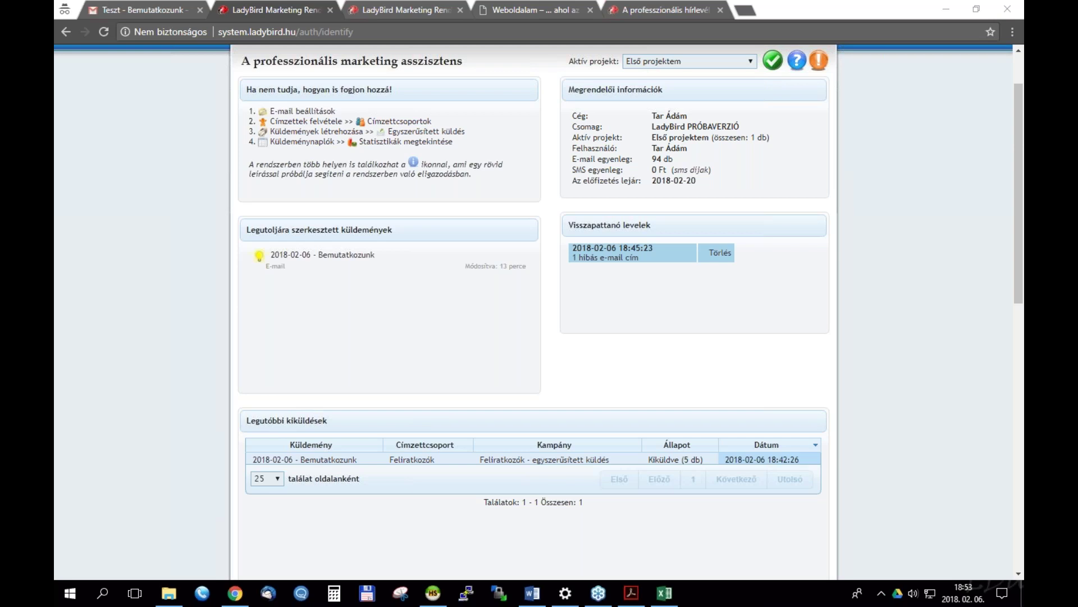
Step: Return Gmail to the inbox list and switch back to the LadyBird tab
left_click(140, 10)
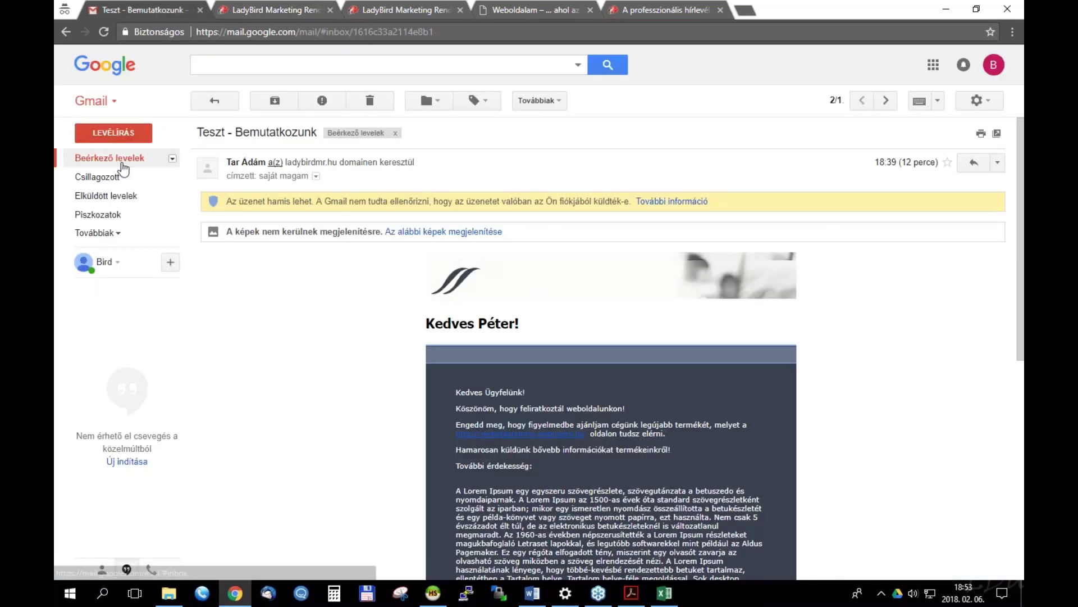
left_click(98, 160)
left_click(273, 9)
Step: Open the Bemutatkozunk mailing from Mit? > Küldemények and edit its body visually
scroll(312, 224, "up", 2)
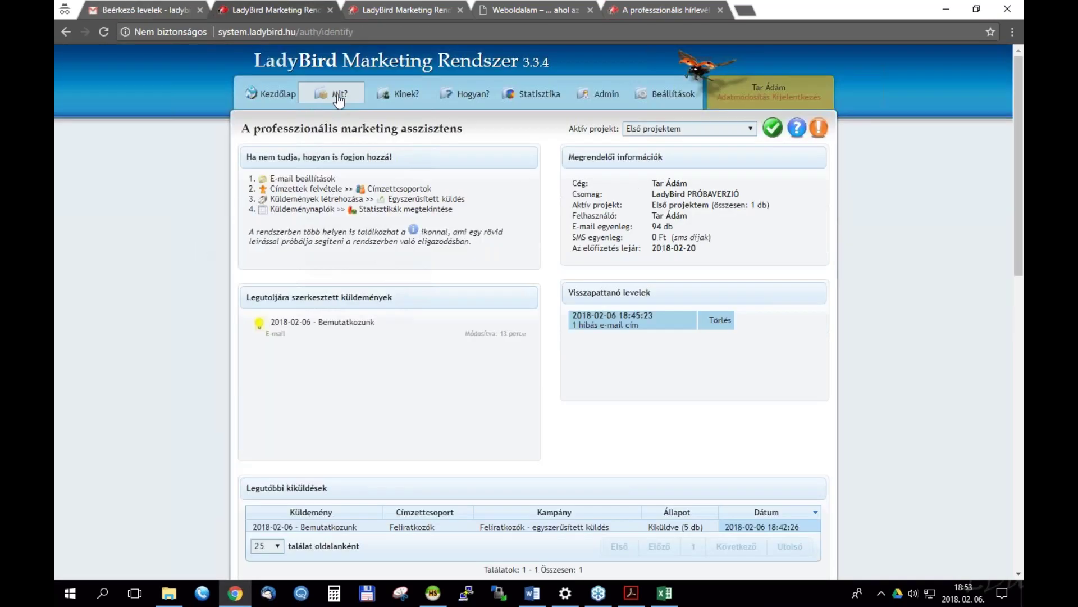
mouse_move(336, 94)
mouse_move(357, 119)
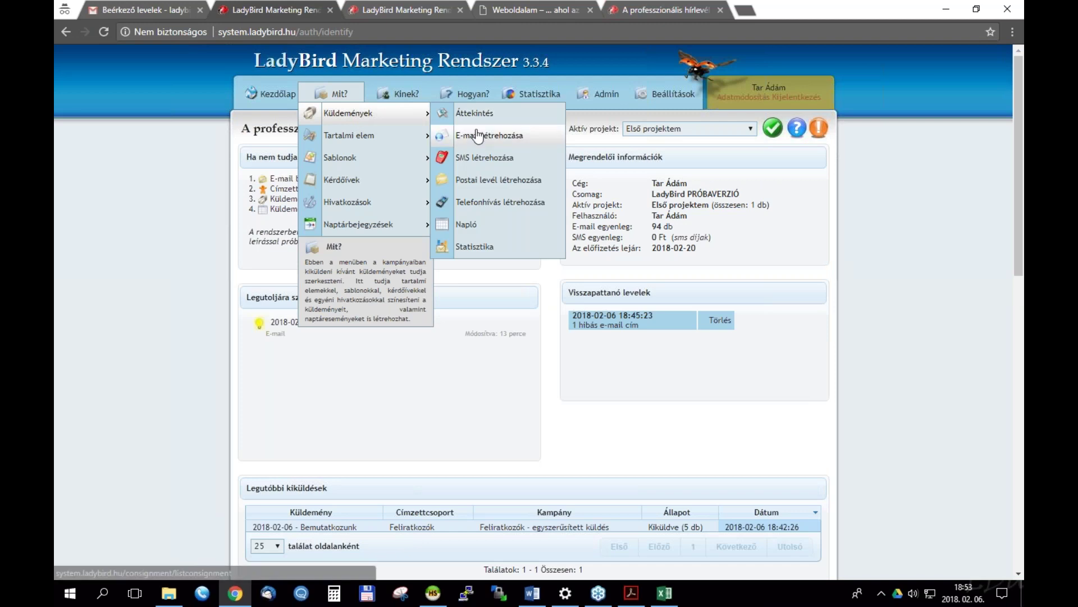
left_click(474, 137)
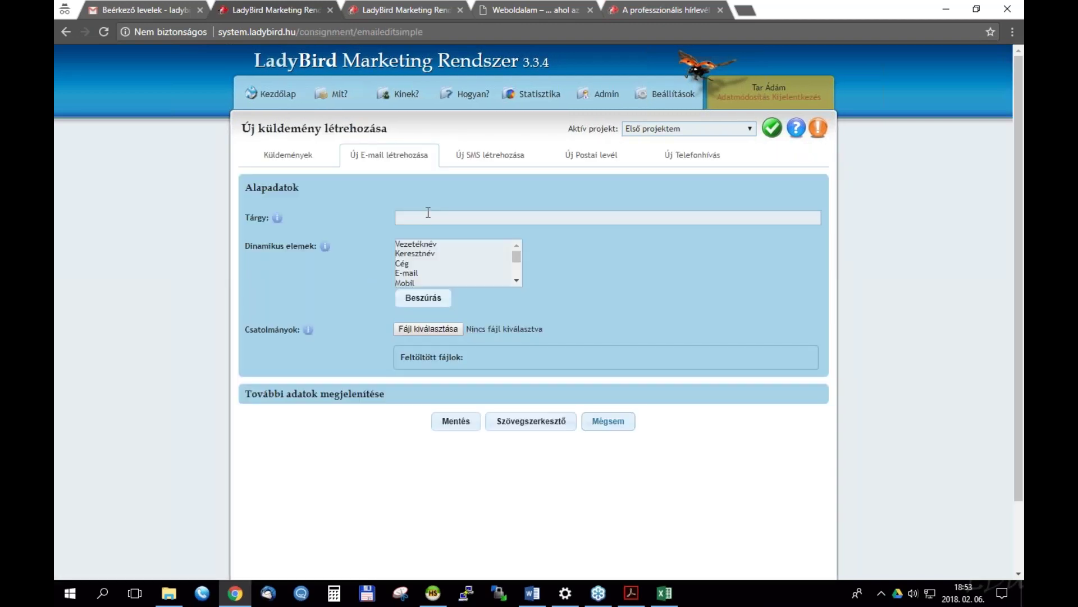
left_click(278, 160)
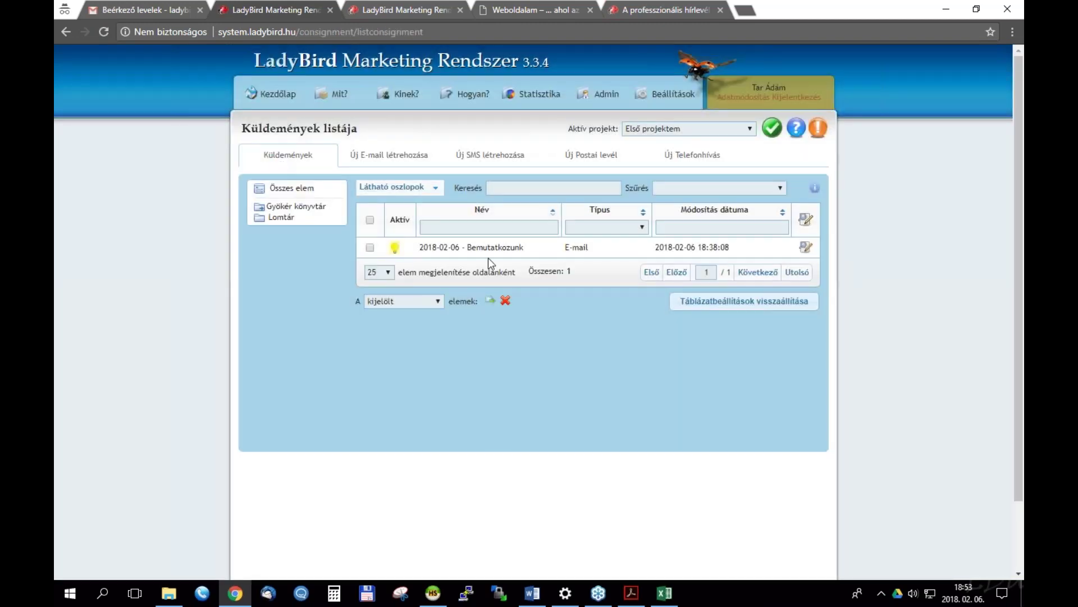
double_click(489, 248)
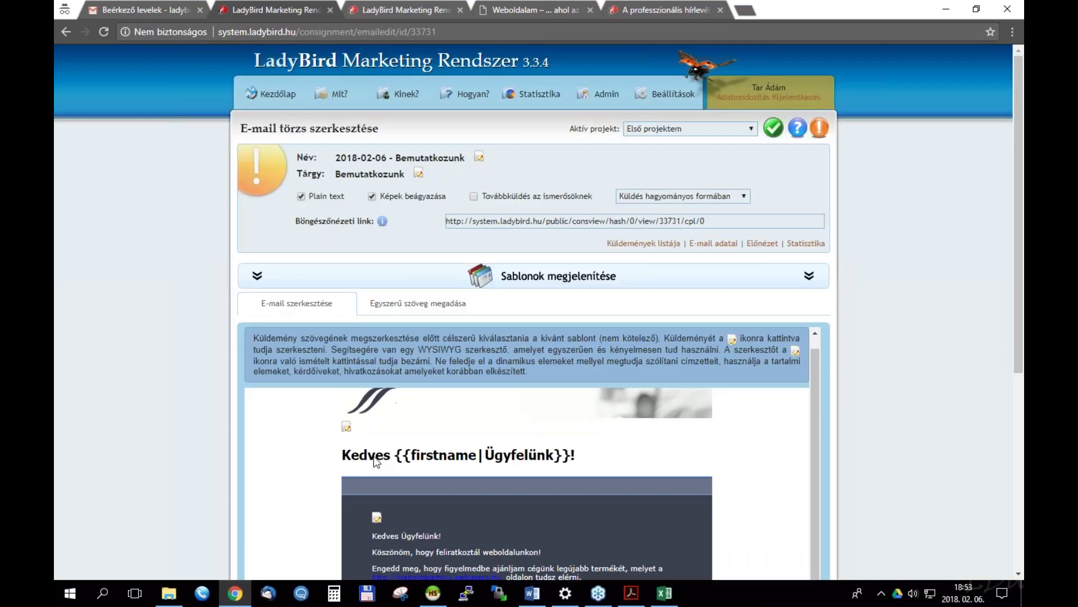
left_click(375, 459)
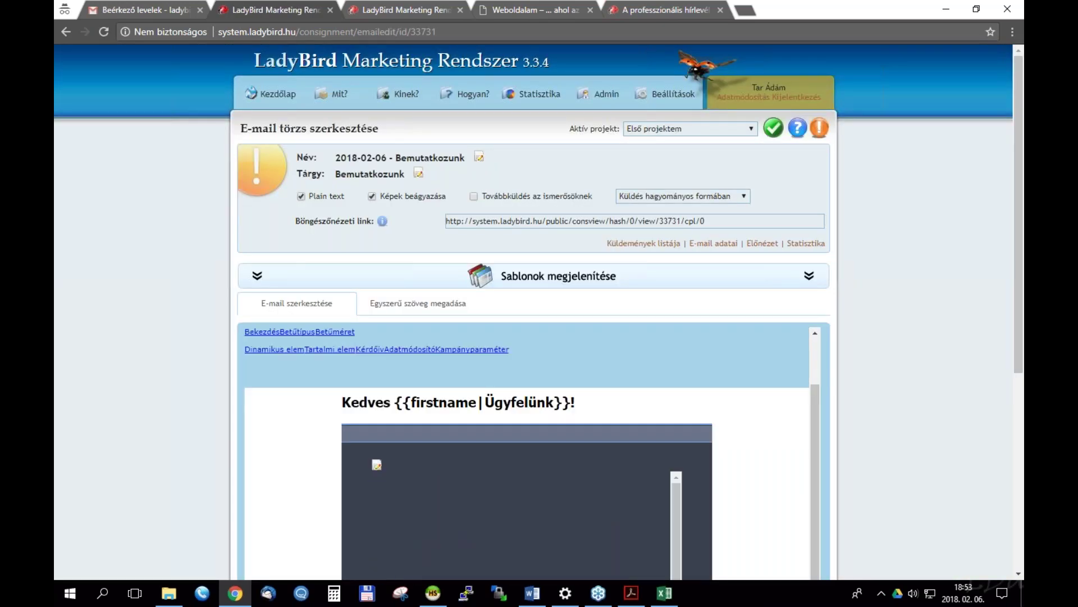
scroll(222, 404, "down", 1)
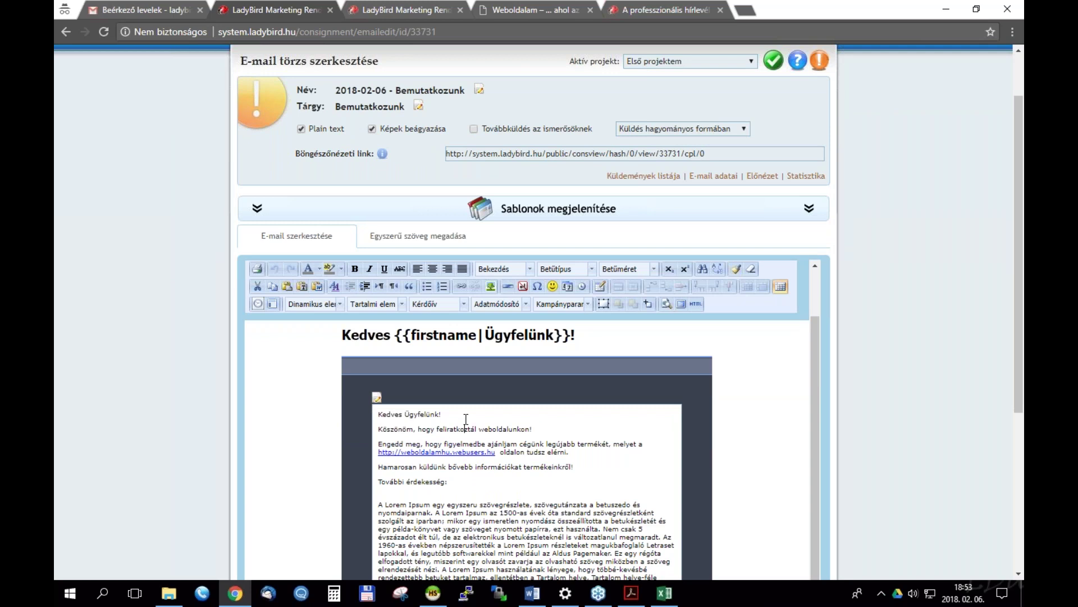
Step: Insert an empty line after 'Kedves Ügyfelünk!', then cancel the image browser without inserting
left_click(462, 416)
key("Return")
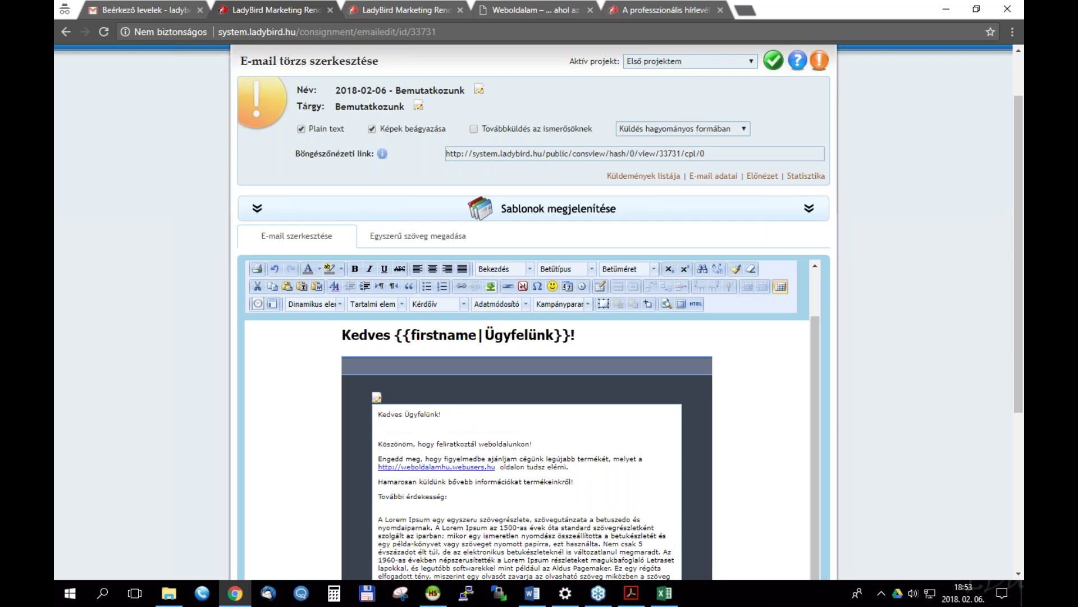
left_click(490, 287)
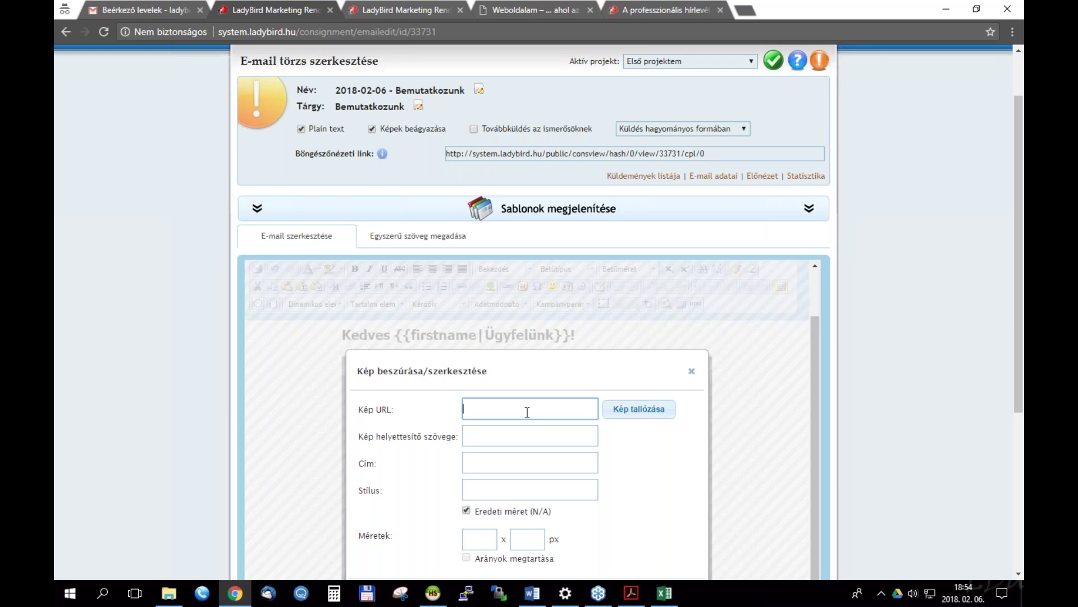
left_click(645, 415)
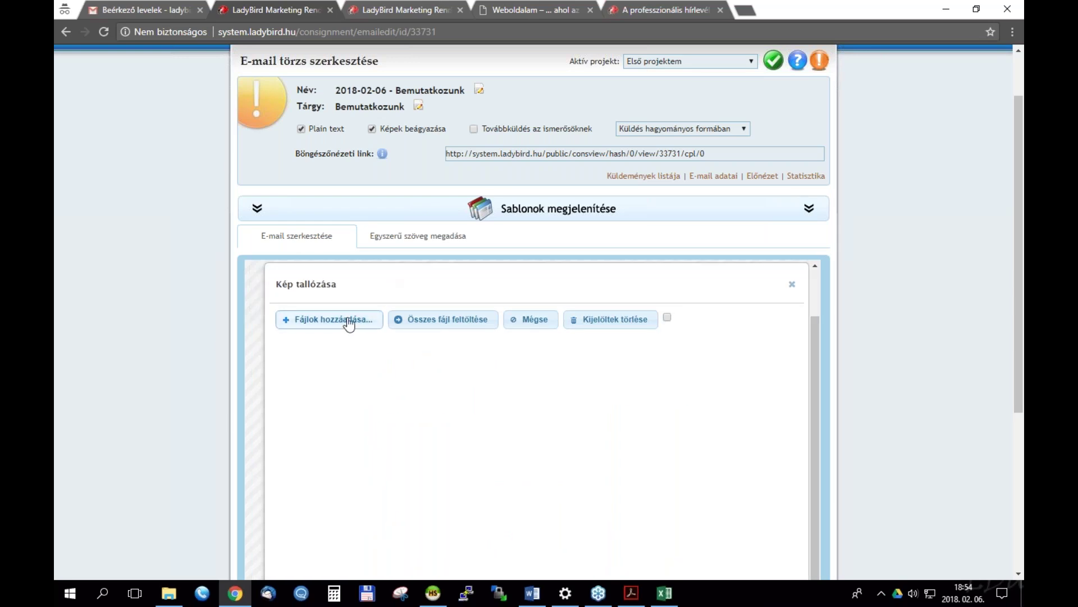
left_click(292, 322)
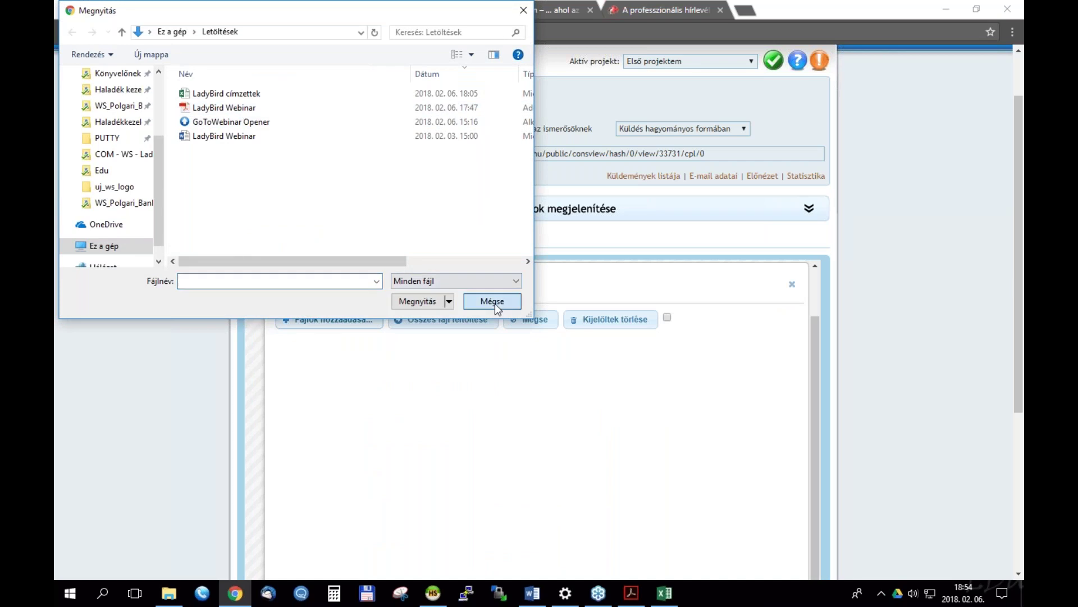
left_click(493, 303)
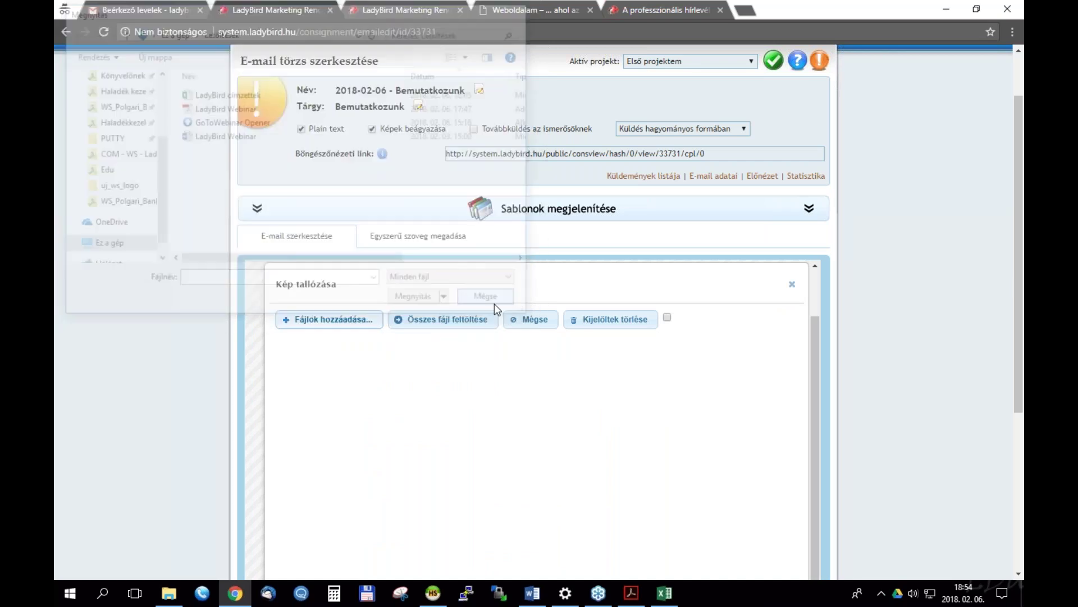
left_click(791, 284)
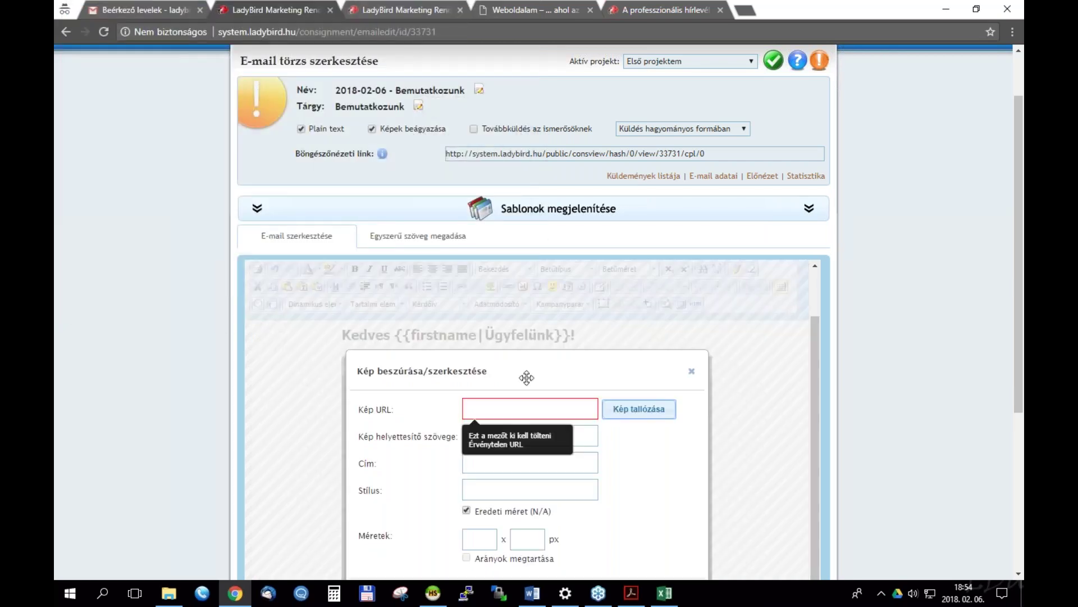
left_click(692, 370)
scroll(302, 331, "up", 1)
scroll(242, 363, "up", 1)
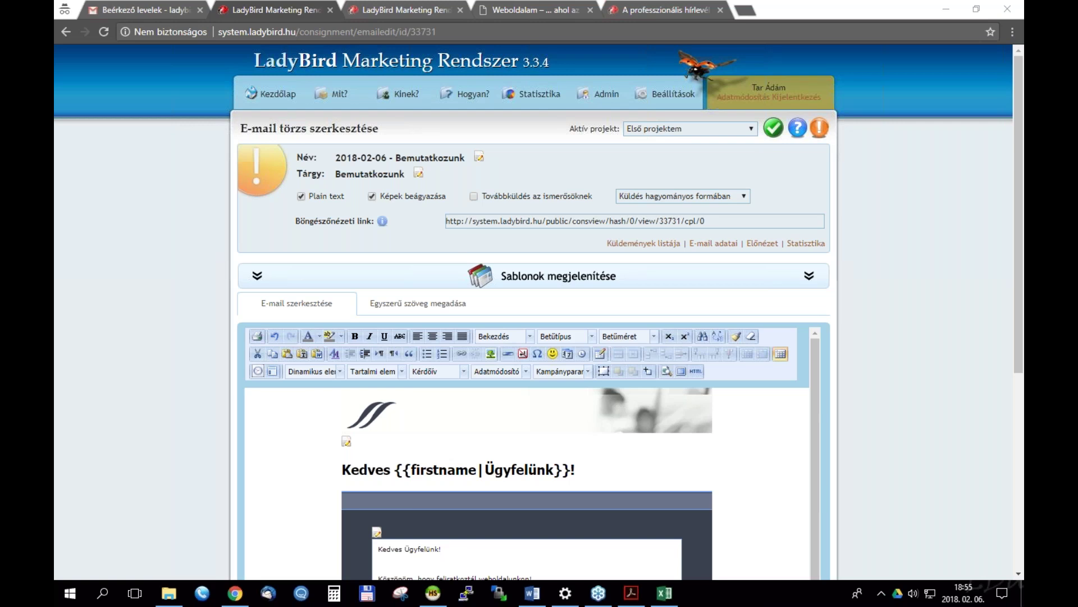
left_click(144, 10)
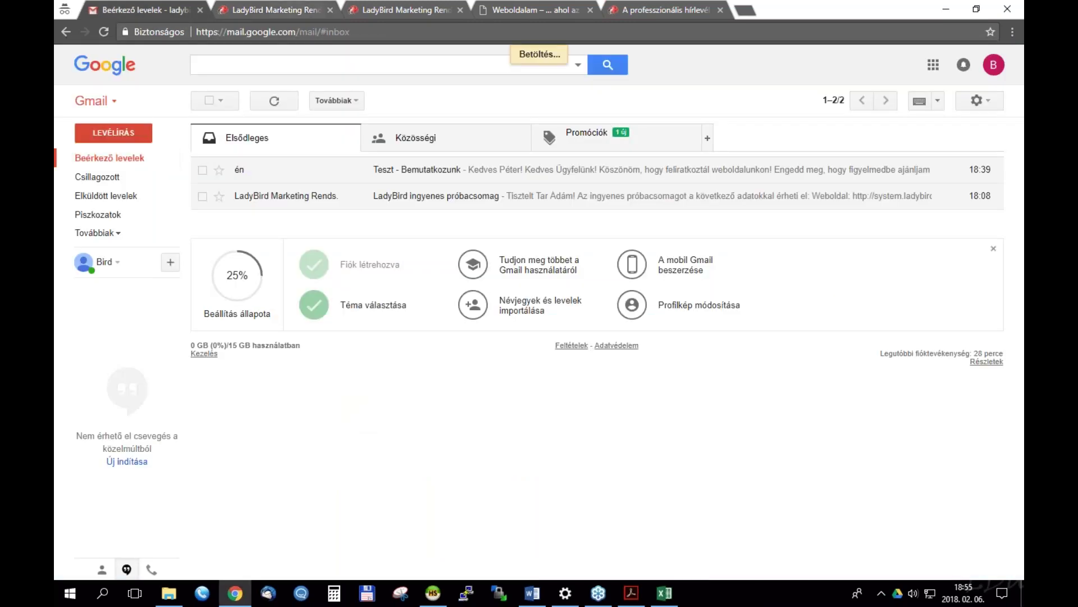
left_click(313, 8)
left_click(145, 10)
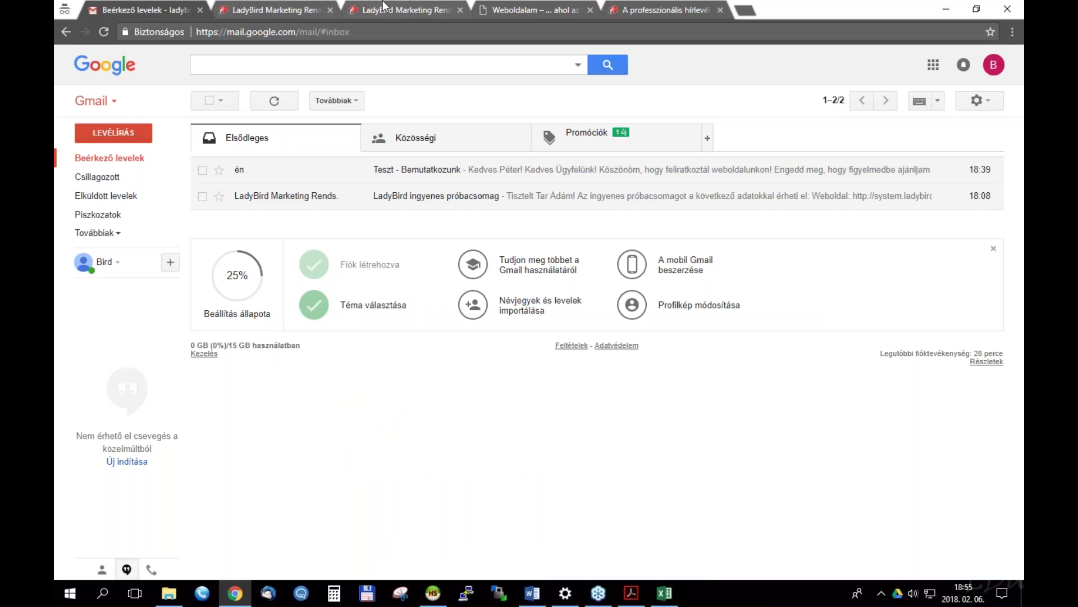
left_click(382, 10)
left_click(284, 9)
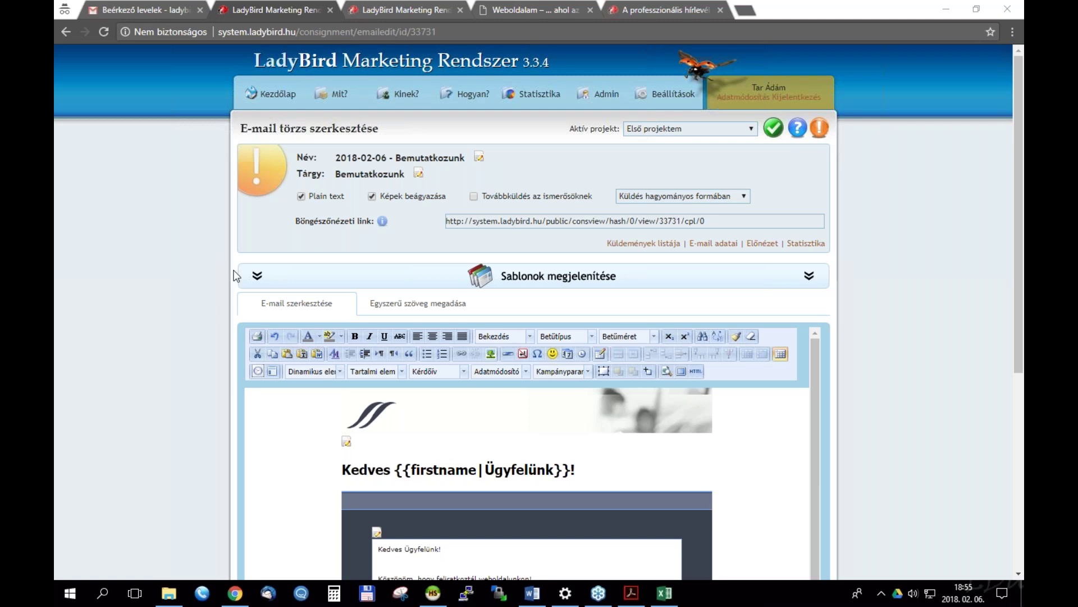
Step: Save the Bemutatkozunk mailing by confirming Igen in the Küldemény mentése dialog
mouse_move(356, 98)
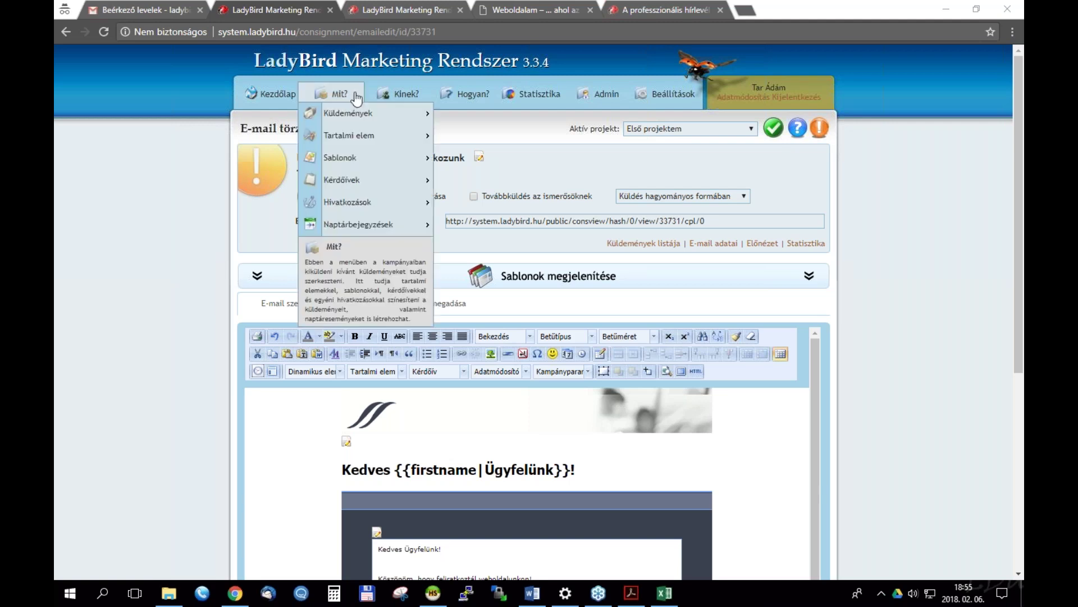
mouse_move(410, 113)
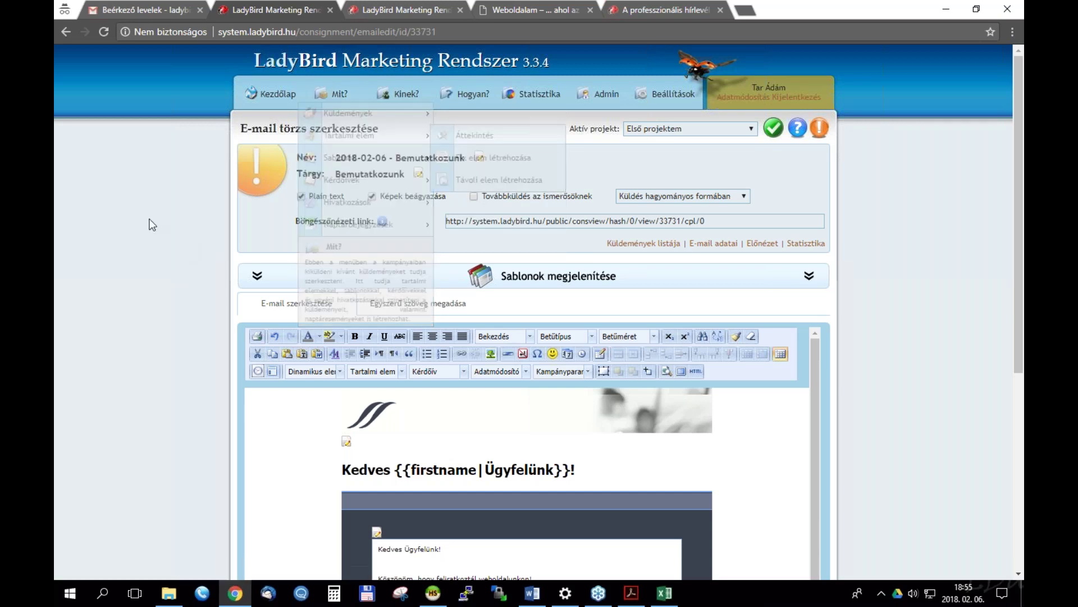
left_click(715, 244)
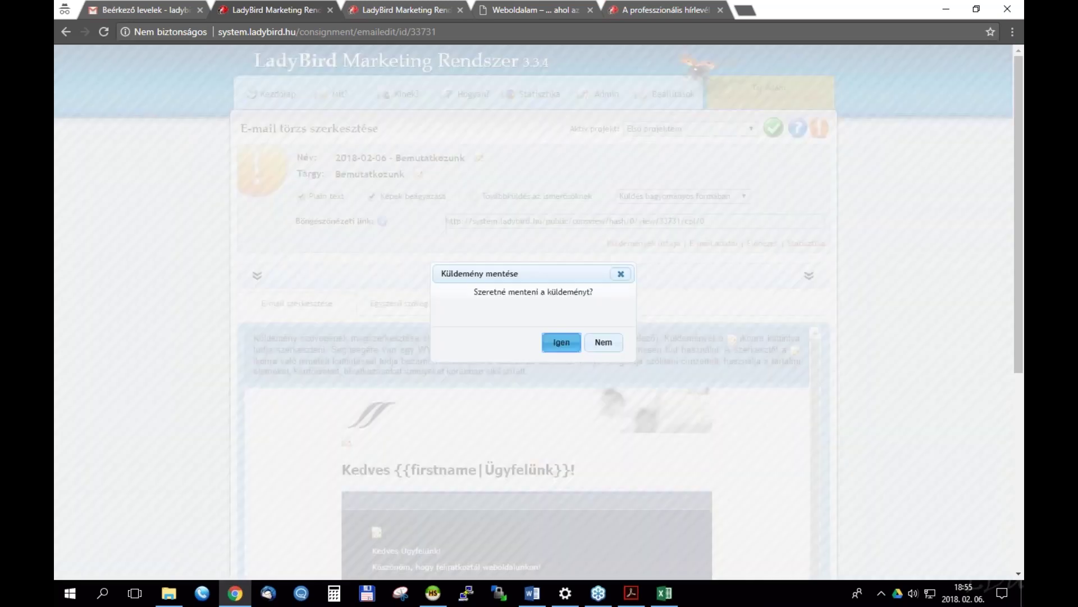
left_click(561, 342)
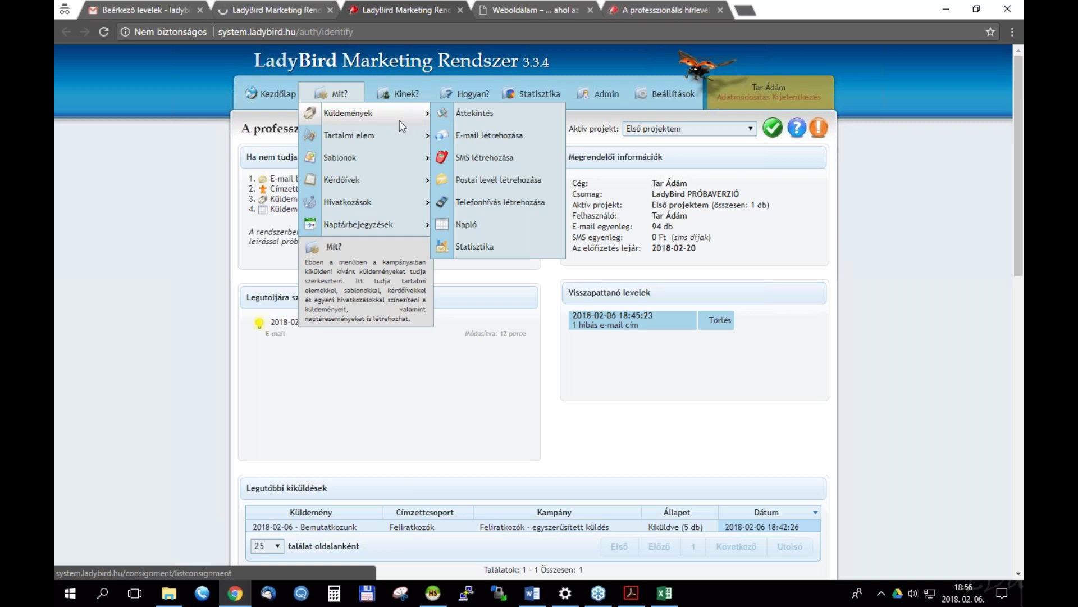
Step: Choose E-mail létrehozása from the Mit? > Küldemények menu
left_click(503, 141)
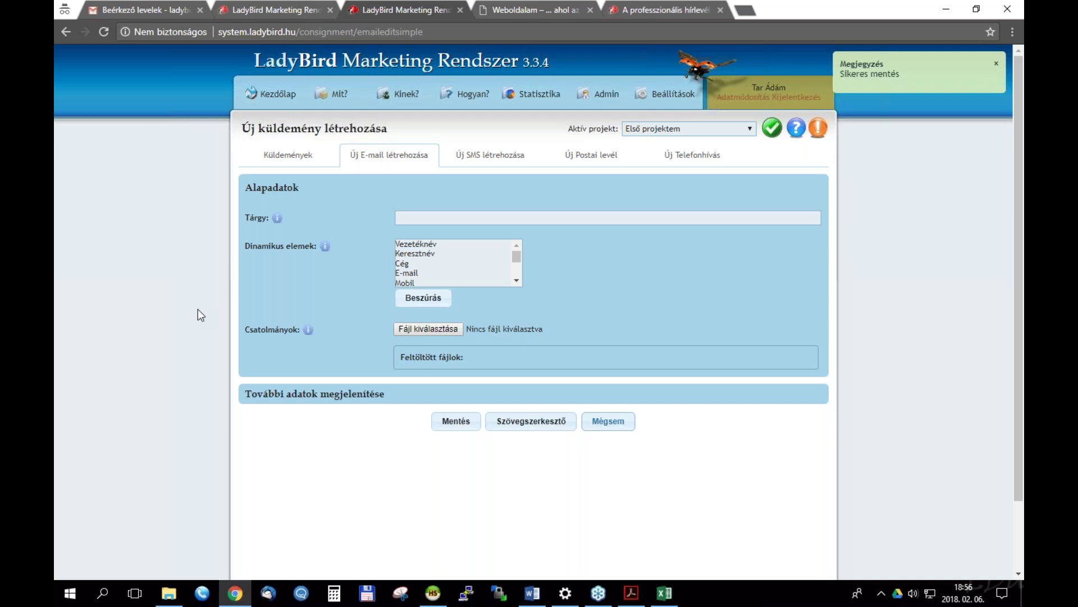
left_click(444, 335)
key("Escape")
mouse_move(308, 337)
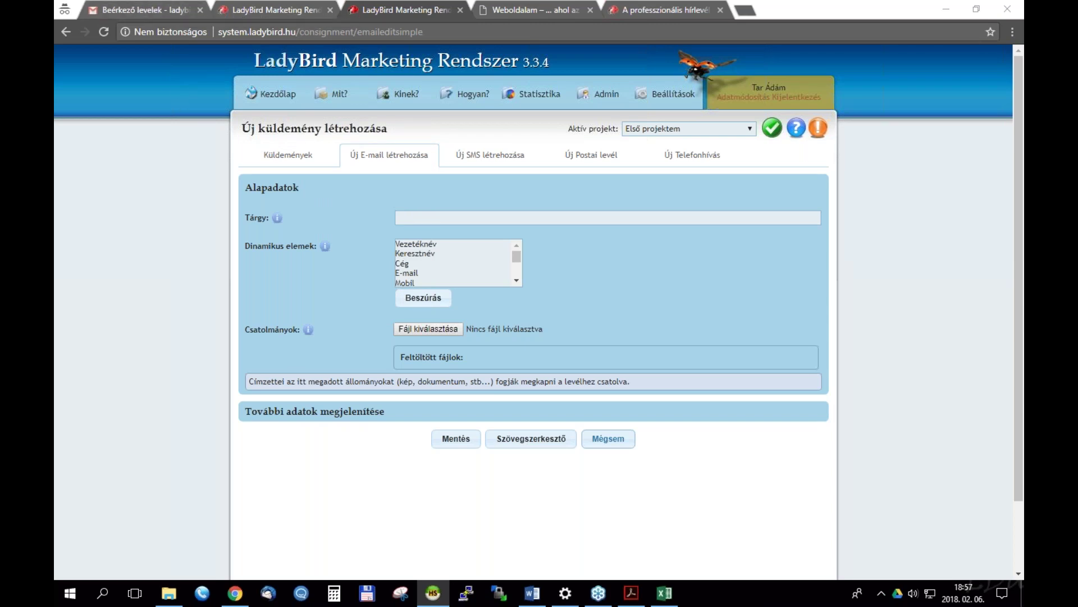
left_click(185, 10)
left_click(366, 7)
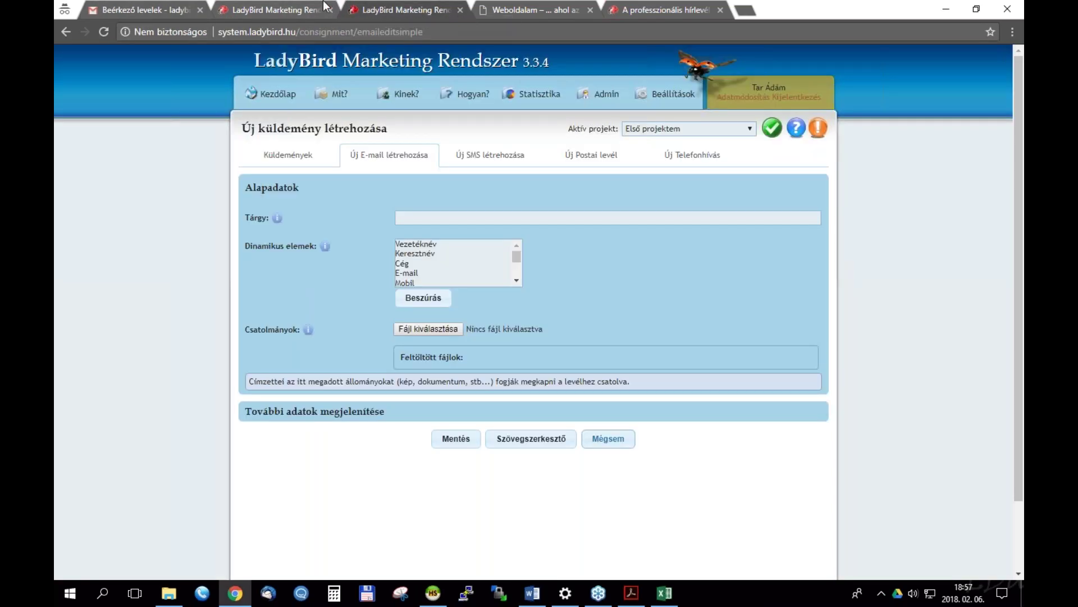
left_click(533, 592)
Step: Load web-server.hu in a new tab and go to its Blog
key("ctrl+t")
type("web-server.hu")
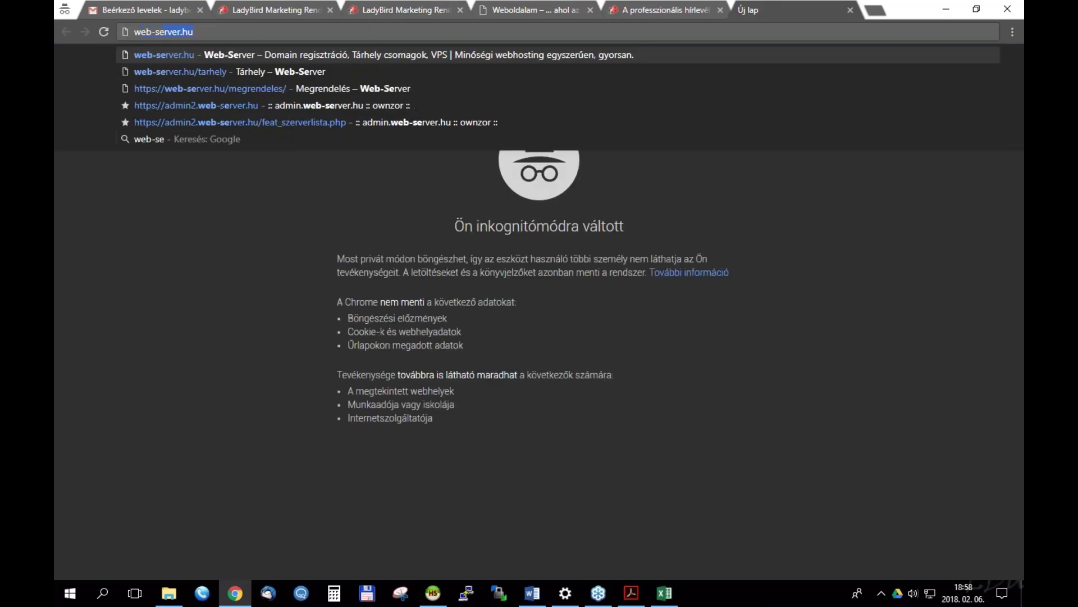
key("Return")
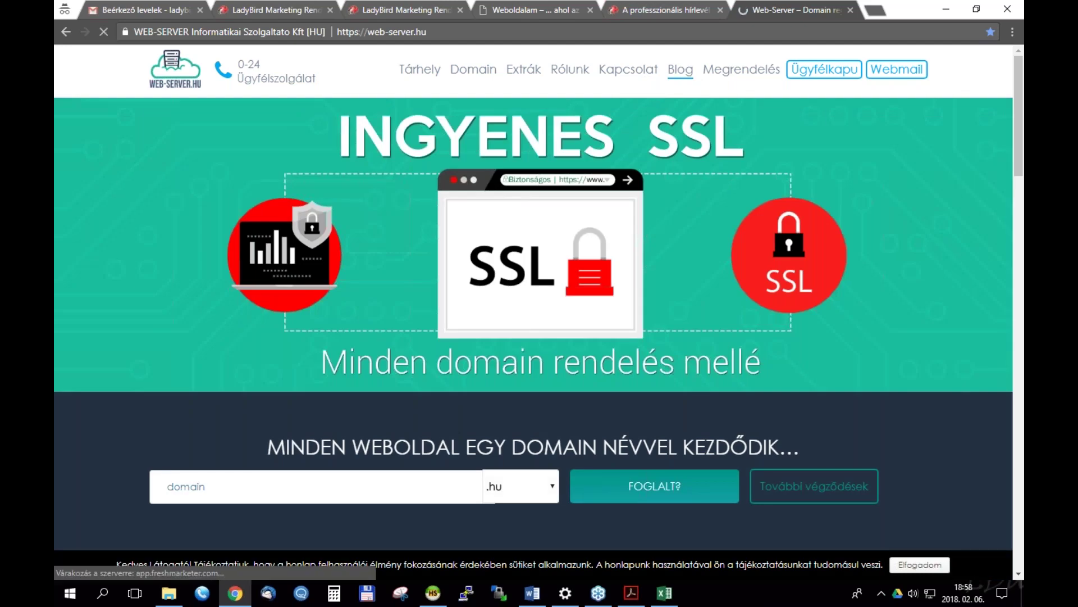
left_click(681, 69)
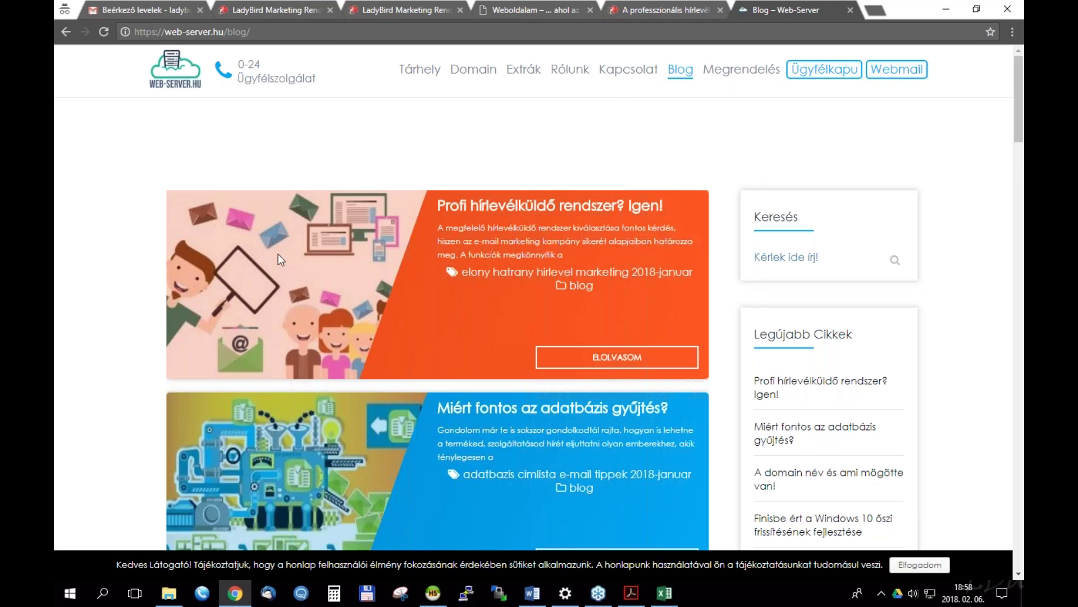
Step: Open the second post, 'Miért fontos az adatbázis gyűjtés?', and read its introduction
scroll(527, 217, "down", 4)
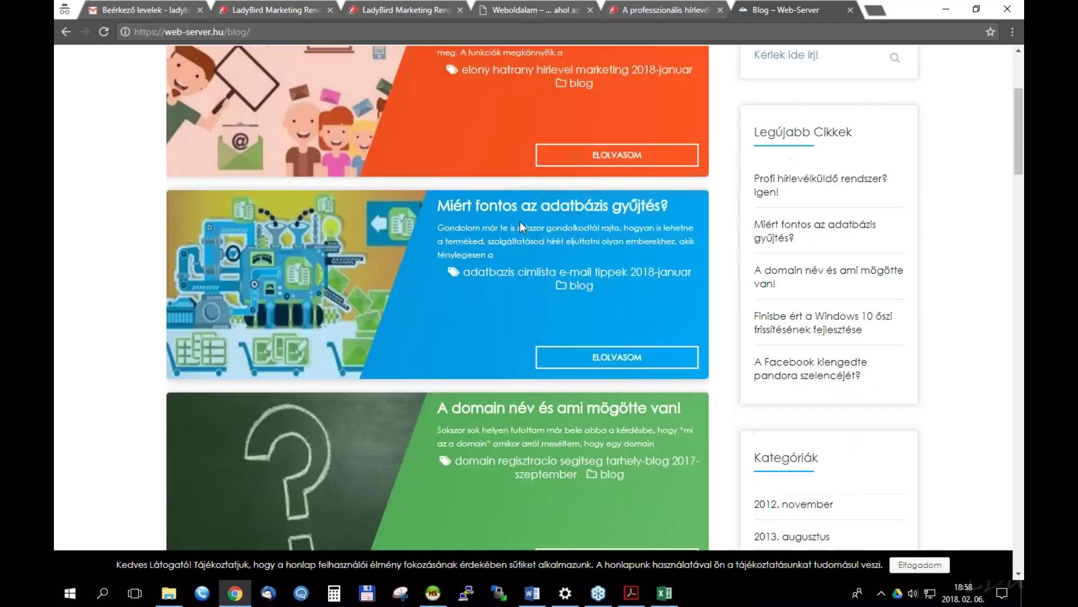
scroll(520, 221, "up", 3)
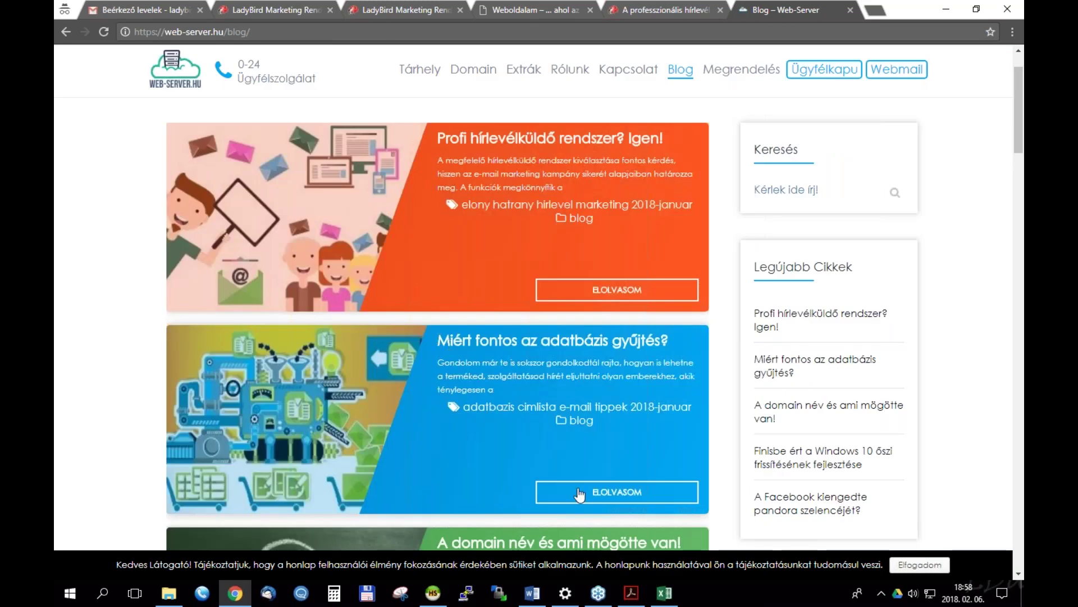
left_click(594, 497)
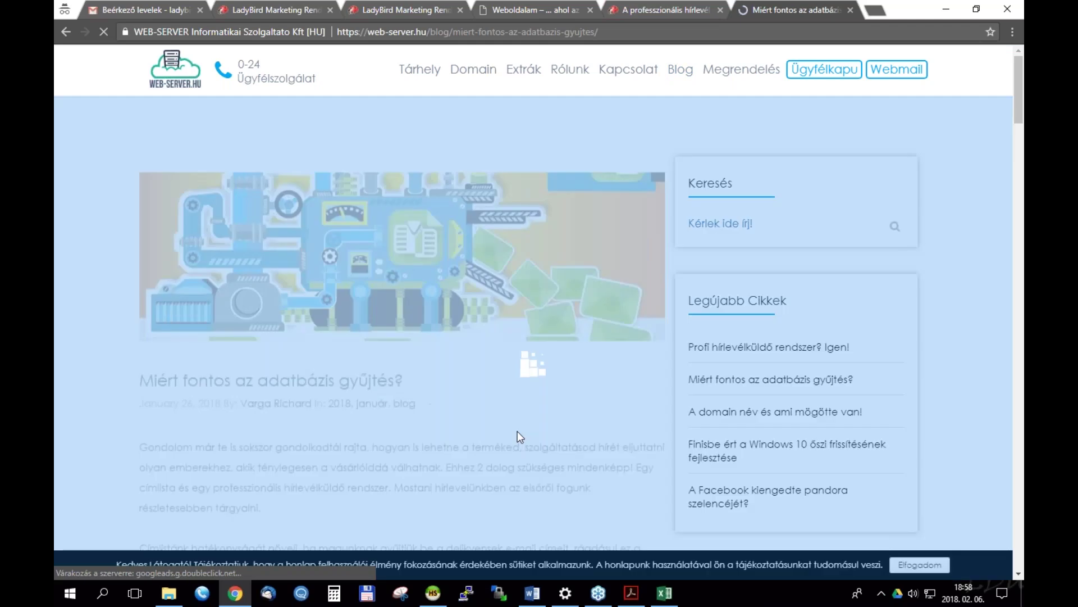
scroll(439, 404, "down", 3)
scroll(439, 403, "down", 3)
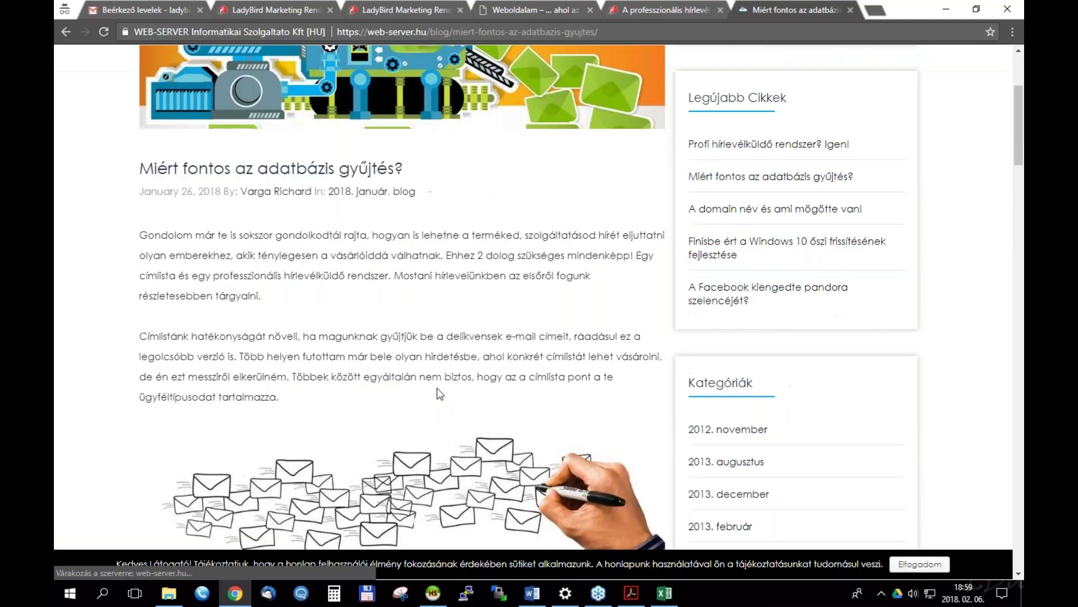
left_click(466, 32)
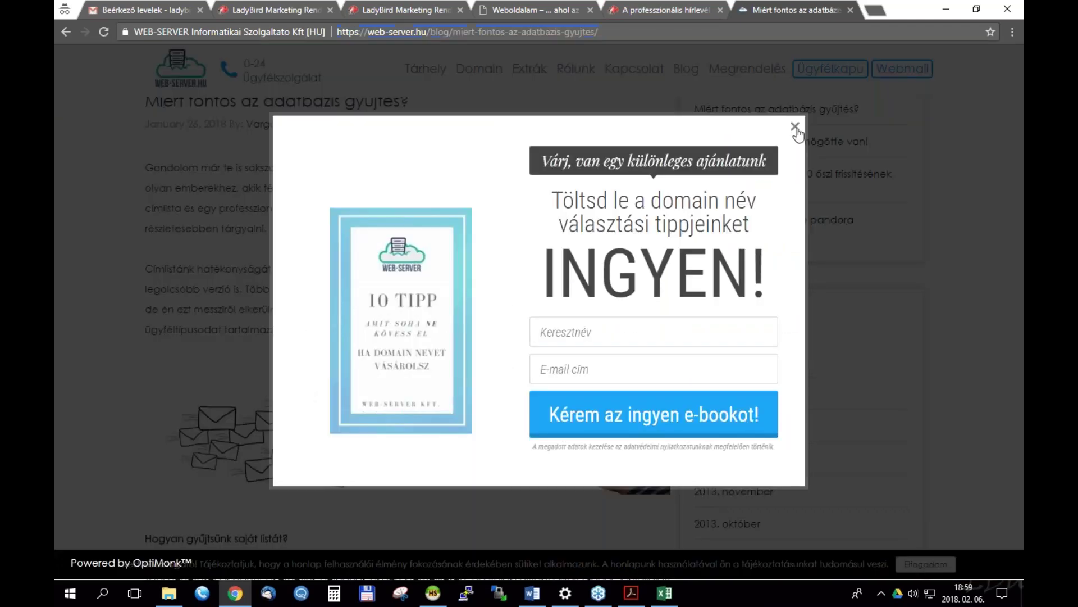
left_click(795, 128)
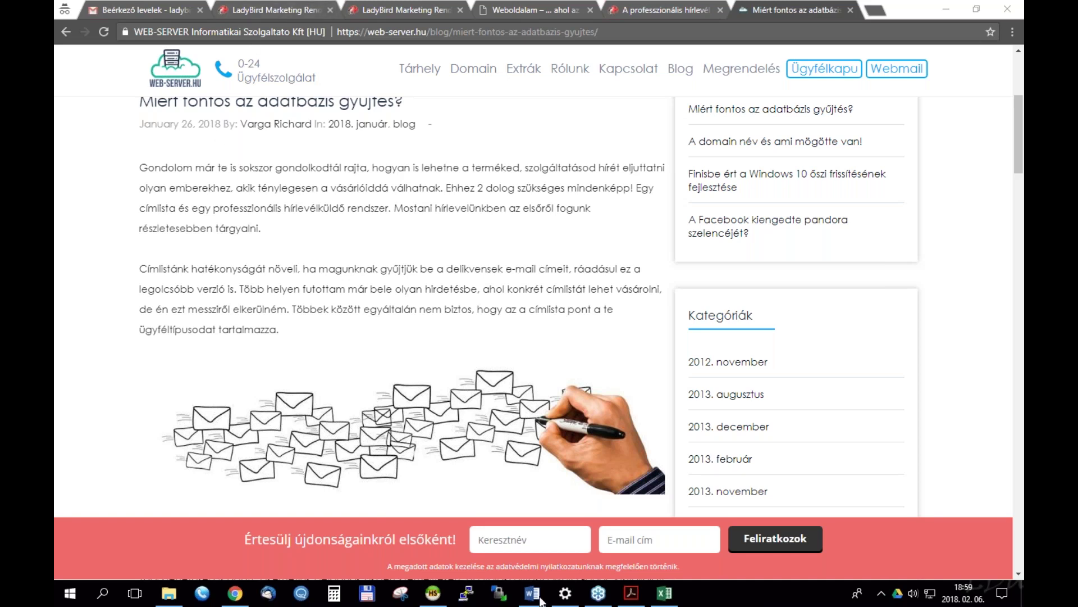
left_click(433, 594)
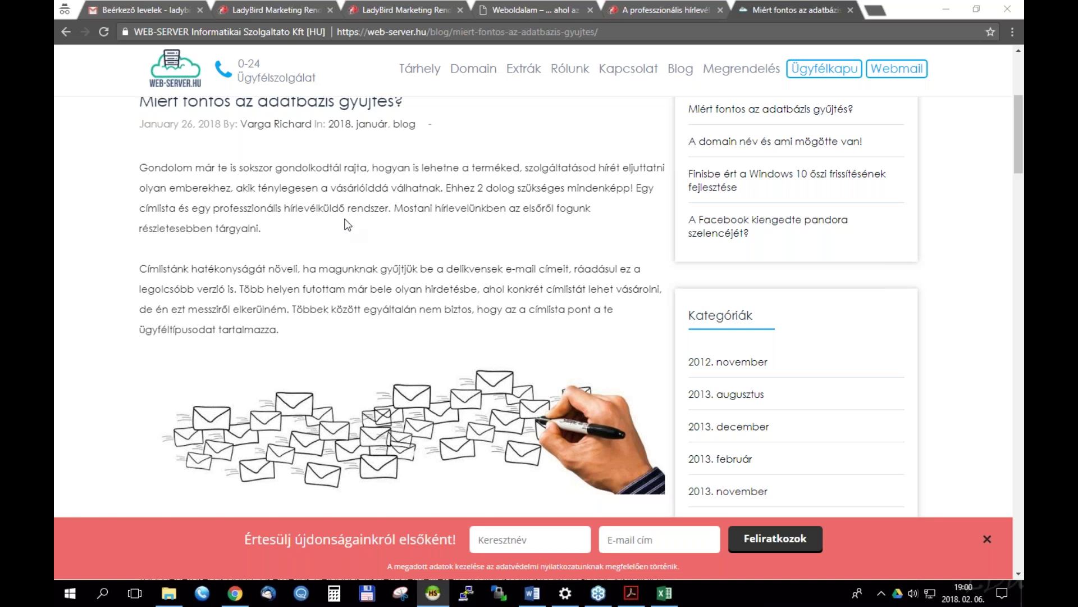
left_click(280, 10)
left_click(272, 84)
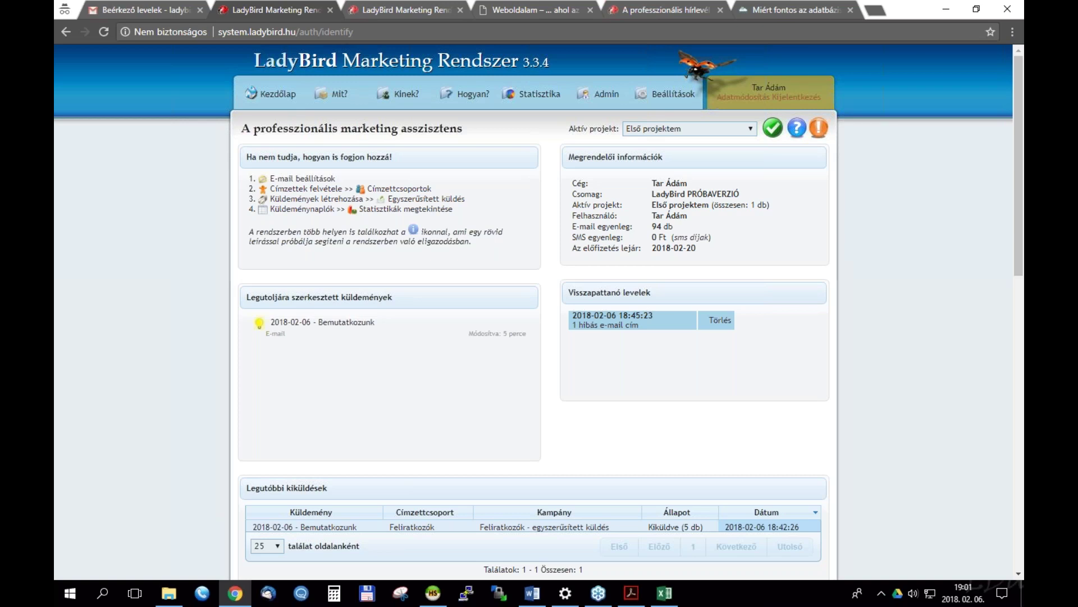
left_click(521, 6)
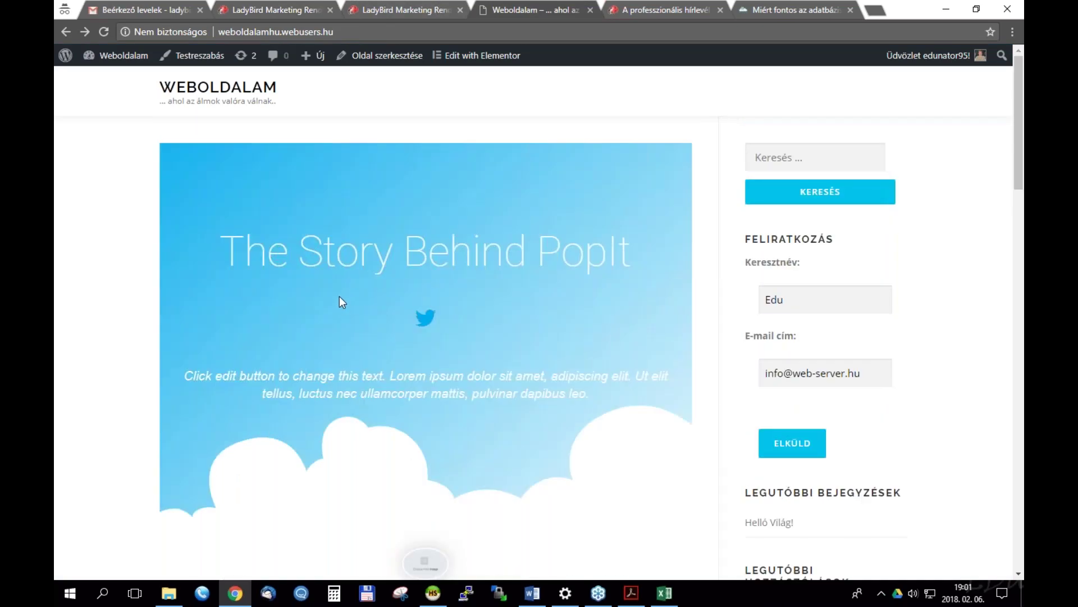